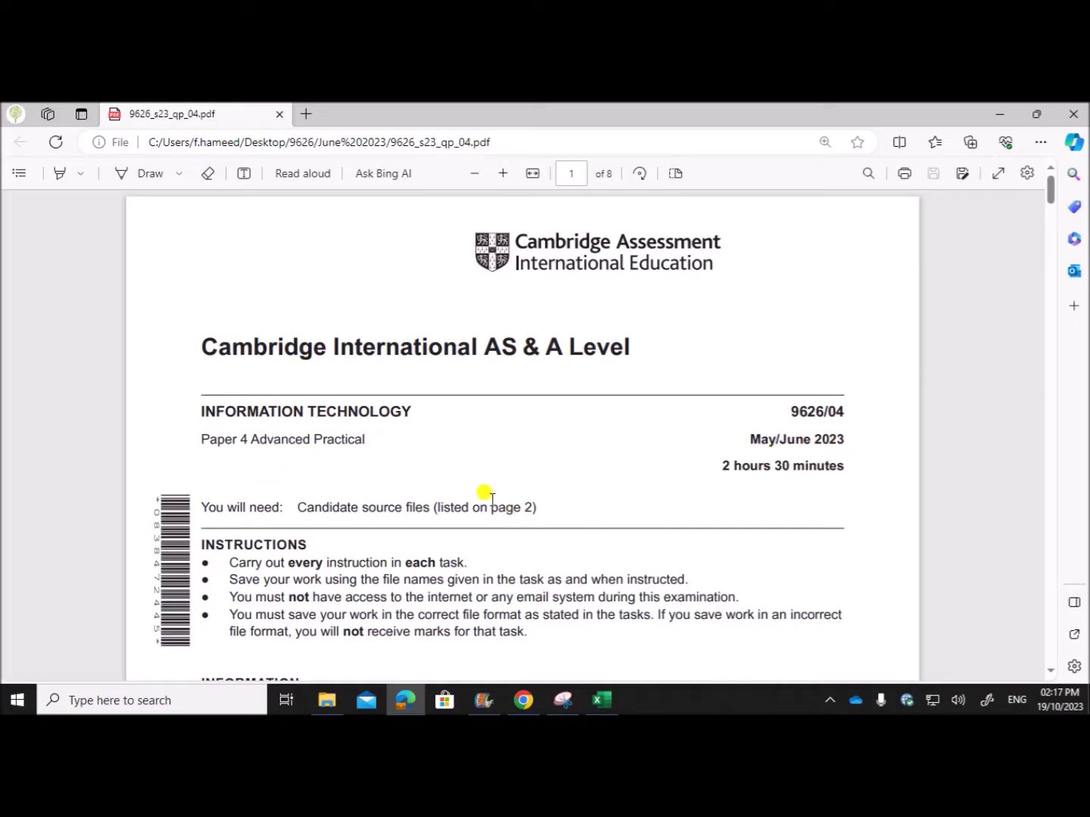
Find Task 3, the spreadsheet challenge, on page 5 of the exam paper and look over its instructions.
{"action": "scroll", "coordinate": [492, 501], "scroll_direction": "down", "scroll_amount": 10}
{"action": "scroll", "coordinate": [494, 484], "scroll_direction": "down", "scroll_amount": 10}
{"action": "scroll", "coordinate": [500, 492], "scroll_direction": "down", "scroll_amount": 10}
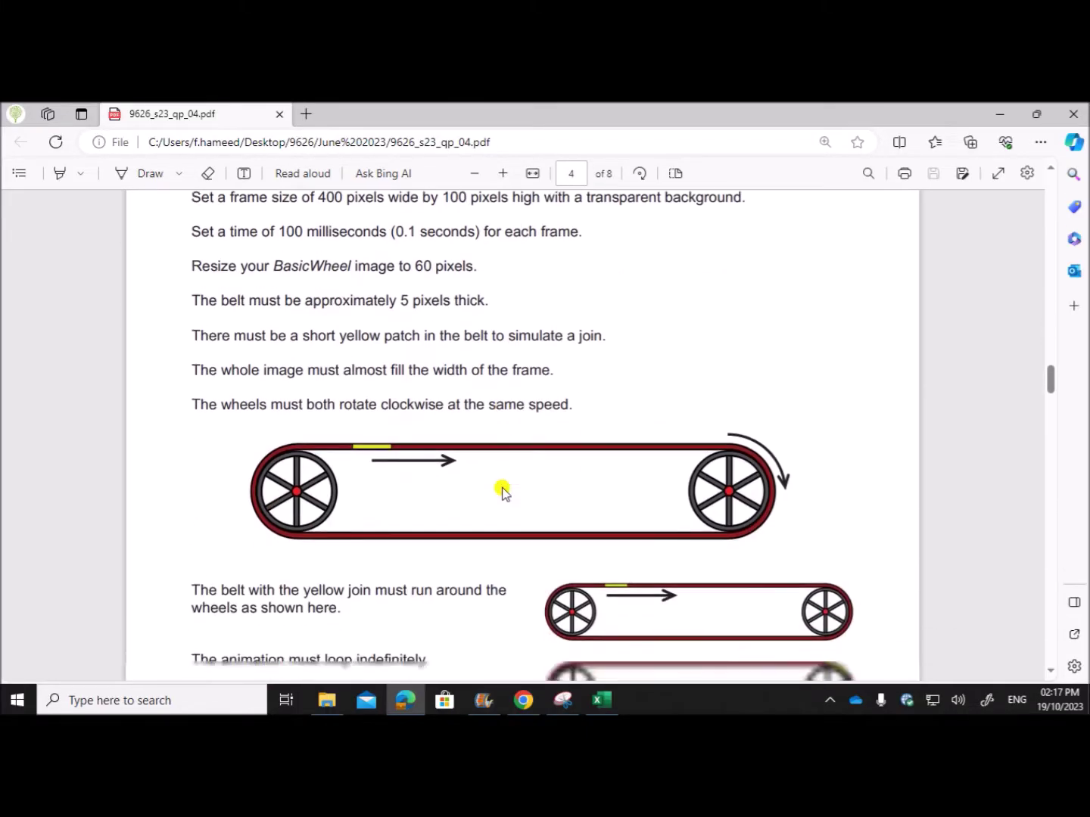
{"action": "scroll", "coordinate": [503, 490], "scroll_direction": "down", "scroll_amount": 10}
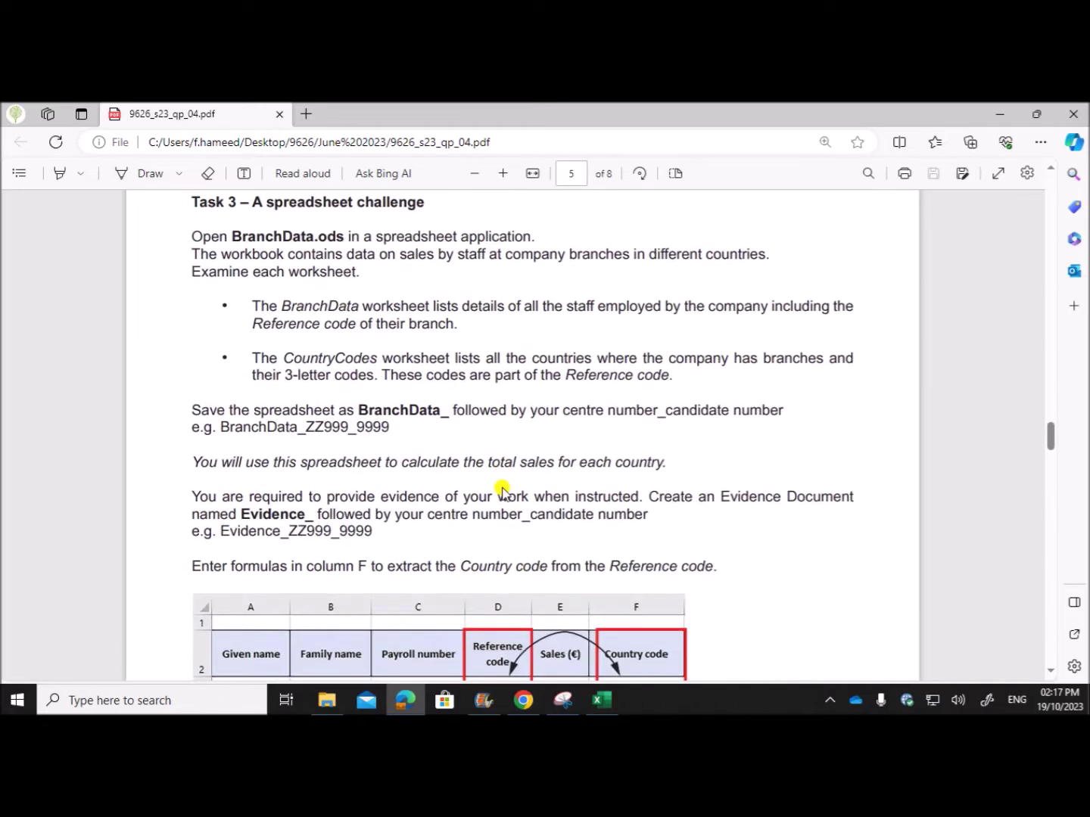
{"action": "scroll", "coordinate": [502, 491], "scroll_direction": "down", "scroll_amount": 3}
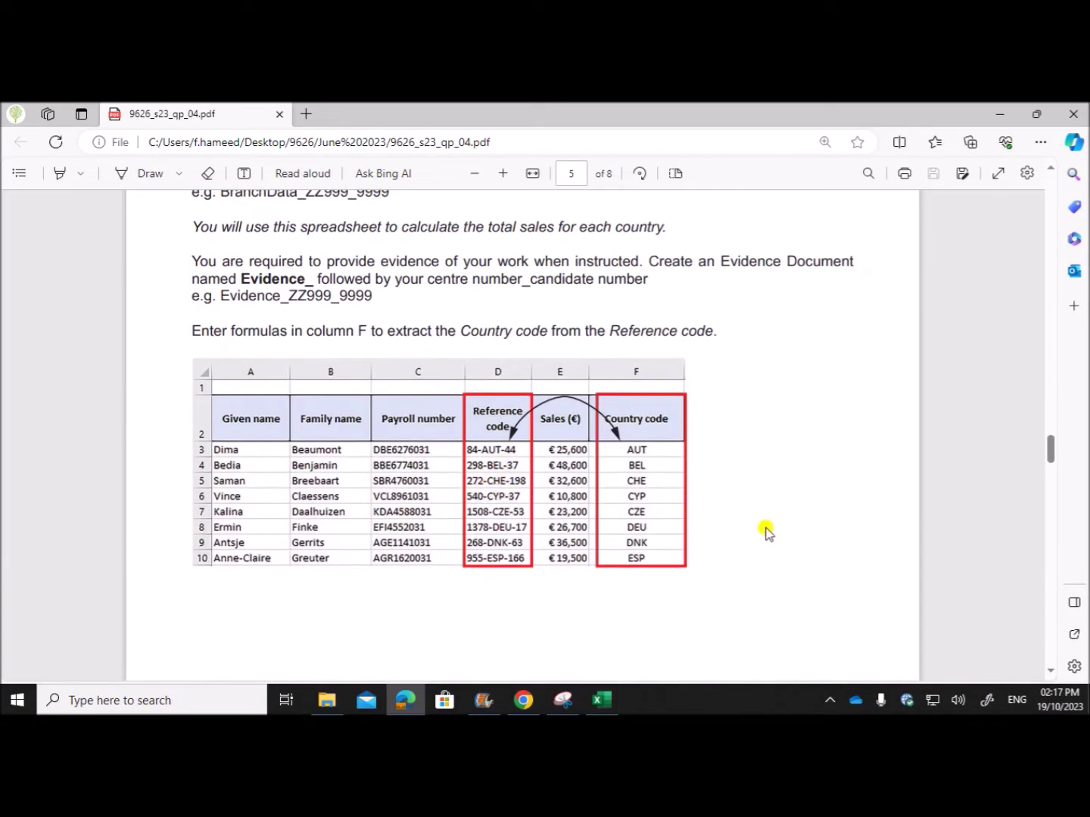
{"action": "scroll", "coordinate": [504, 521], "scroll_direction": "up", "scroll_amount": 4}
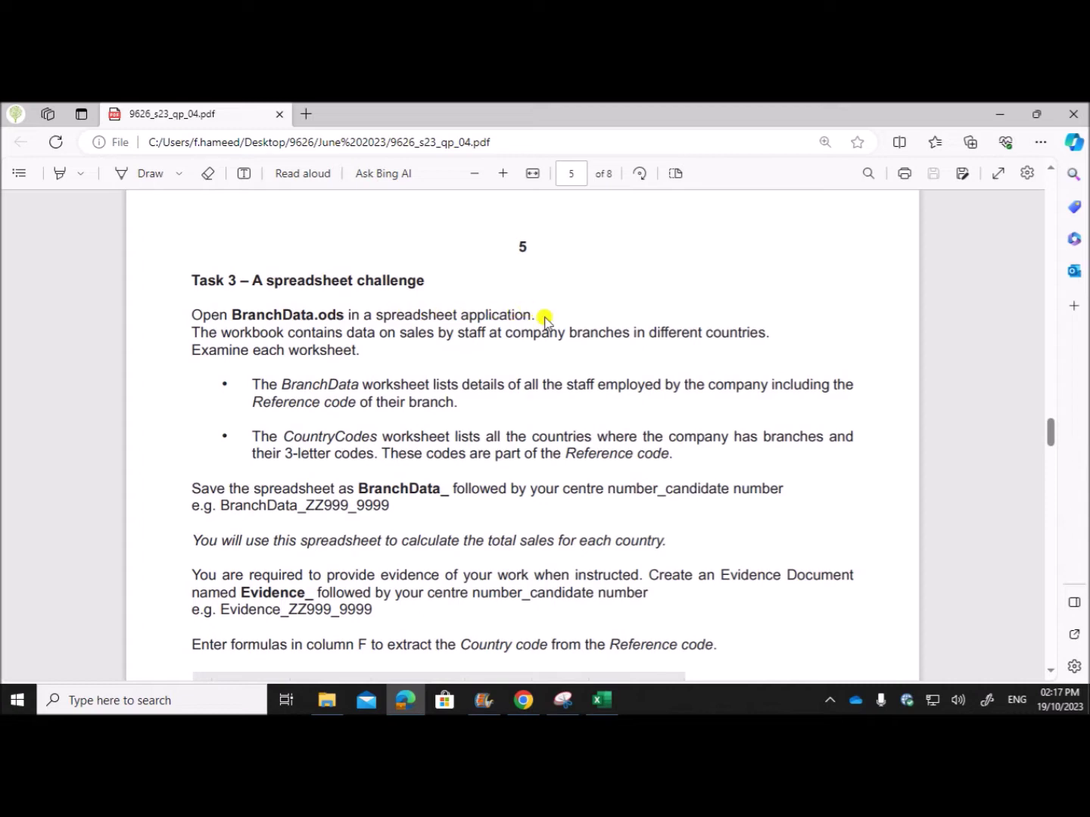
Check the BranchData file in the June 2023 P4 folder and its workbook in Excel, and return to the exam paper.
{"action": "left_click", "coordinate": [318, 703]}
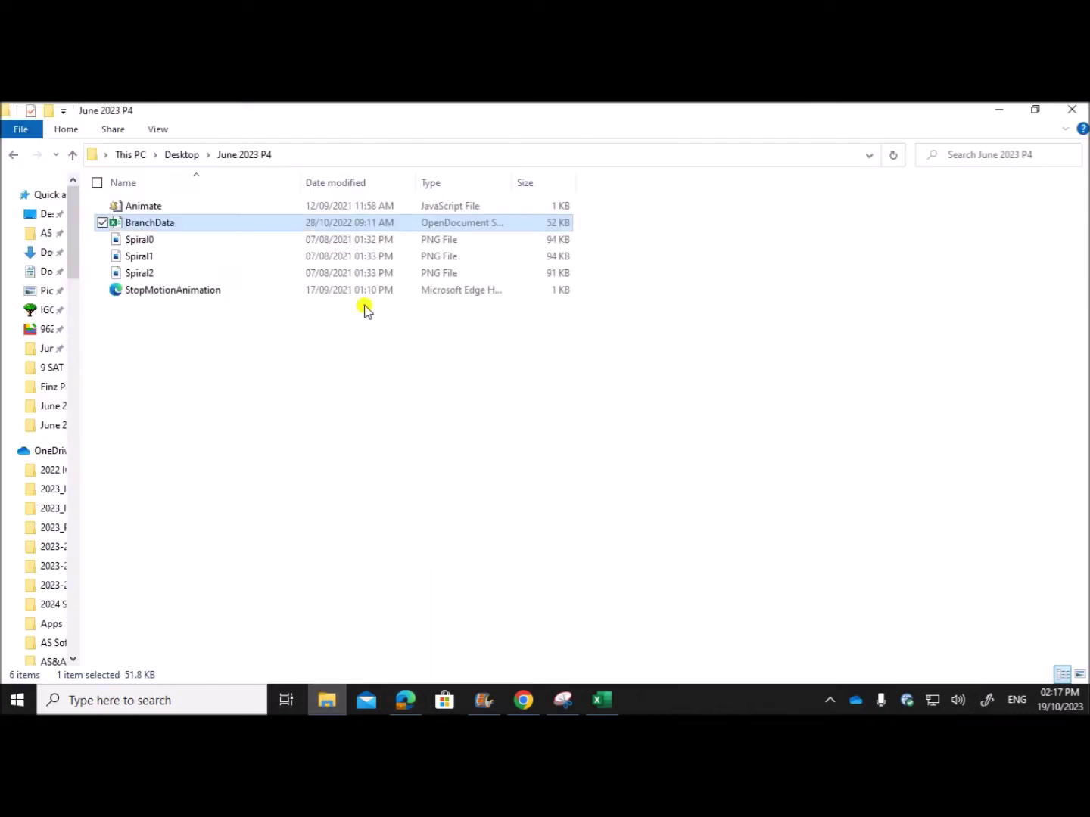
{"action": "left_click", "coordinate": [597, 700]}
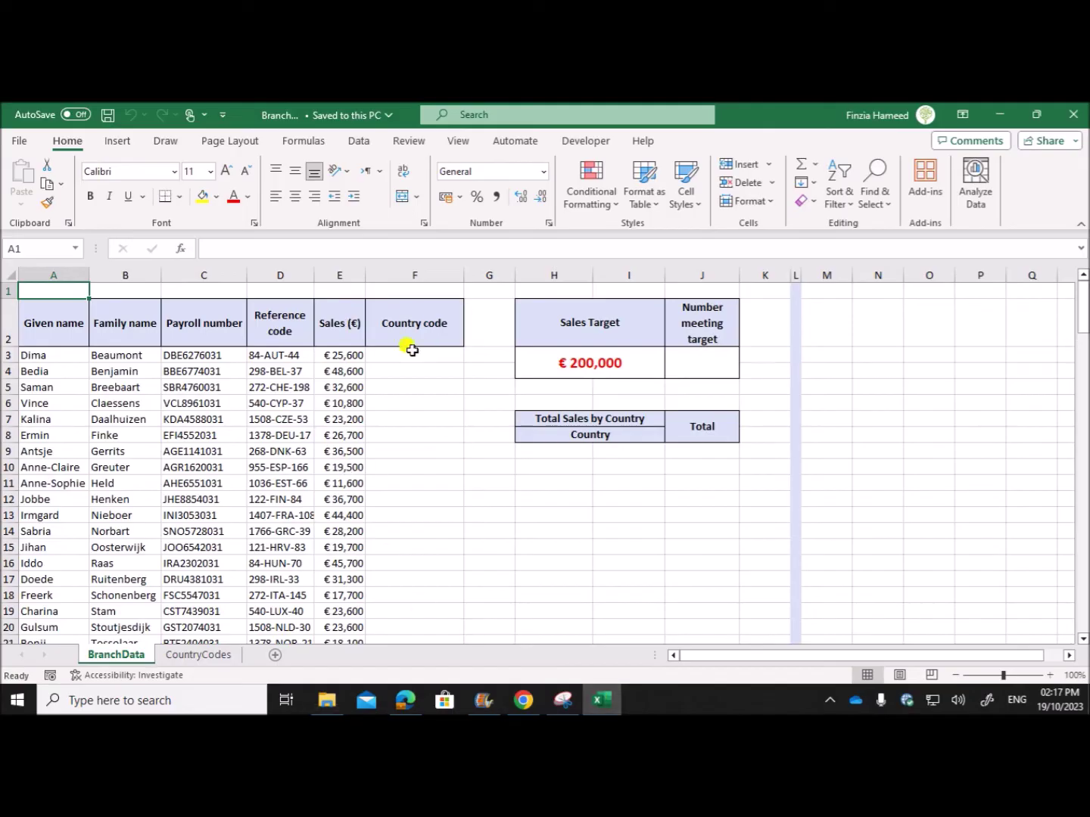
{"action": "left_click", "coordinate": [421, 697]}
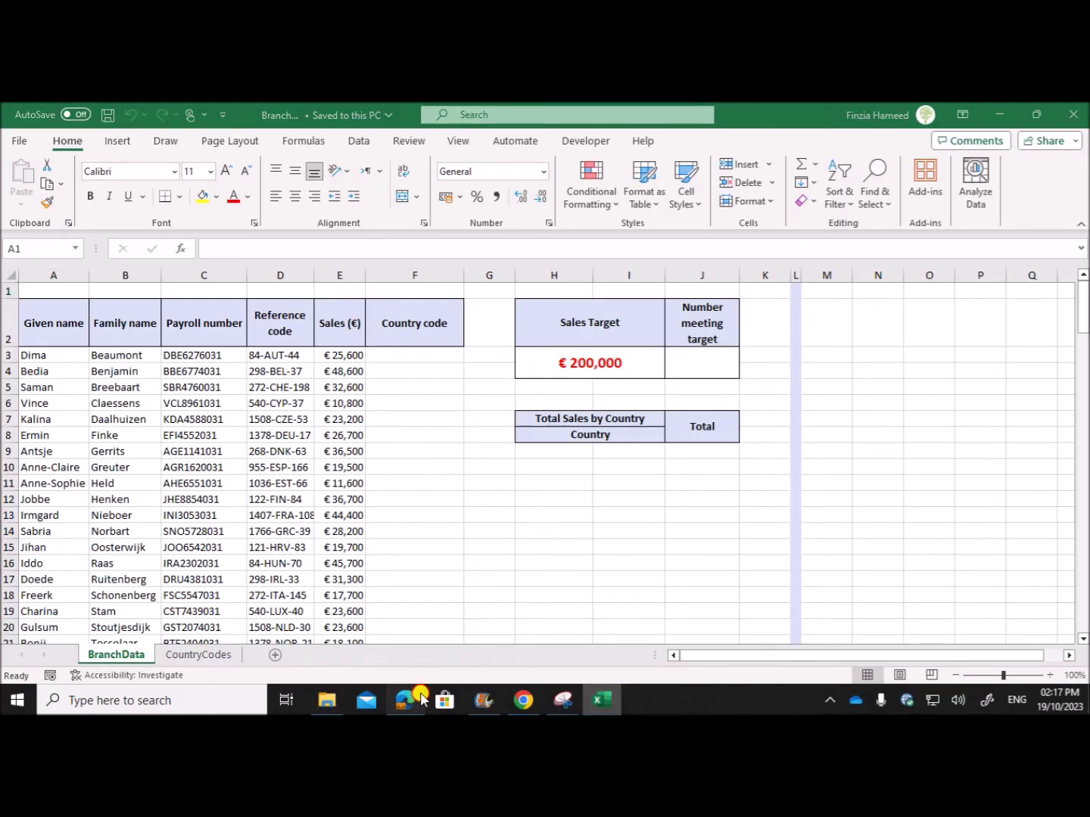
Read the two worksheet descriptions in Task 3 and examine the BranchData and CountryCodes worksheets in Excel.
{"action": "scroll", "coordinate": [405, 496], "scroll_direction": "down", "scroll_amount": 1}
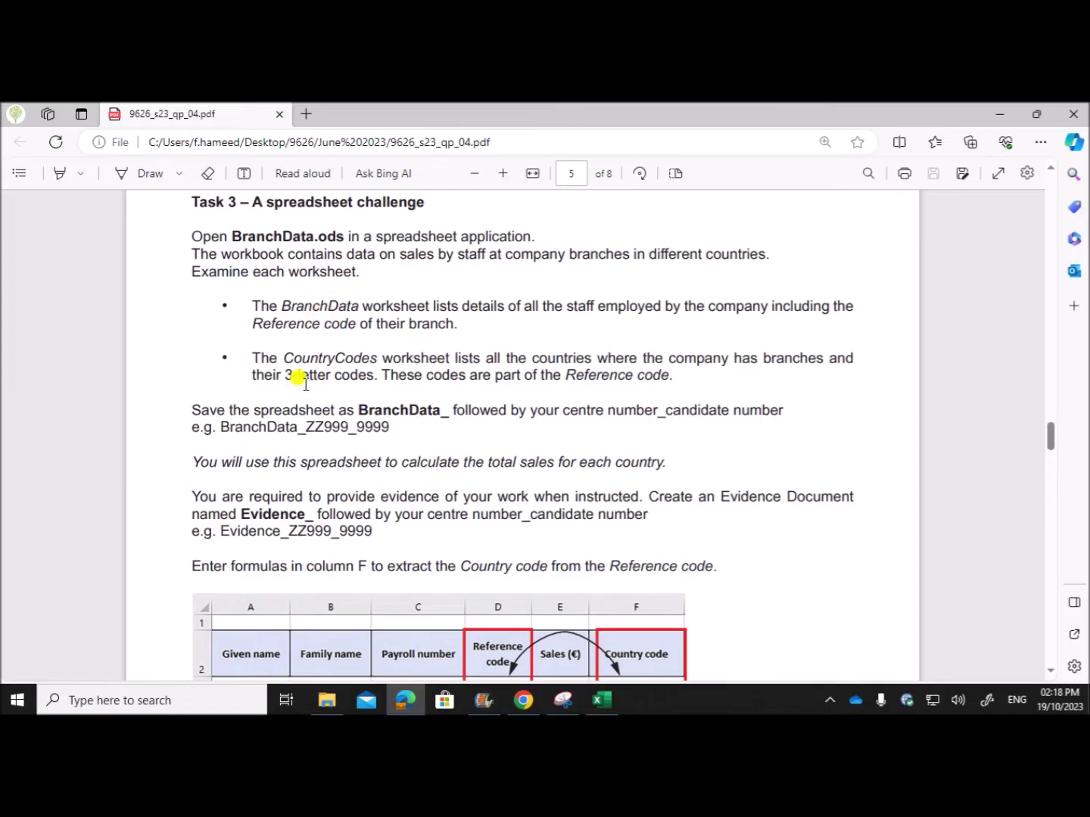
{"action": "left_click_drag", "start_coordinate": [290, 296], "coordinate": [862, 305]}
{"action": "left_click_drag", "start_coordinate": [293, 358], "coordinate": [582, 356]}
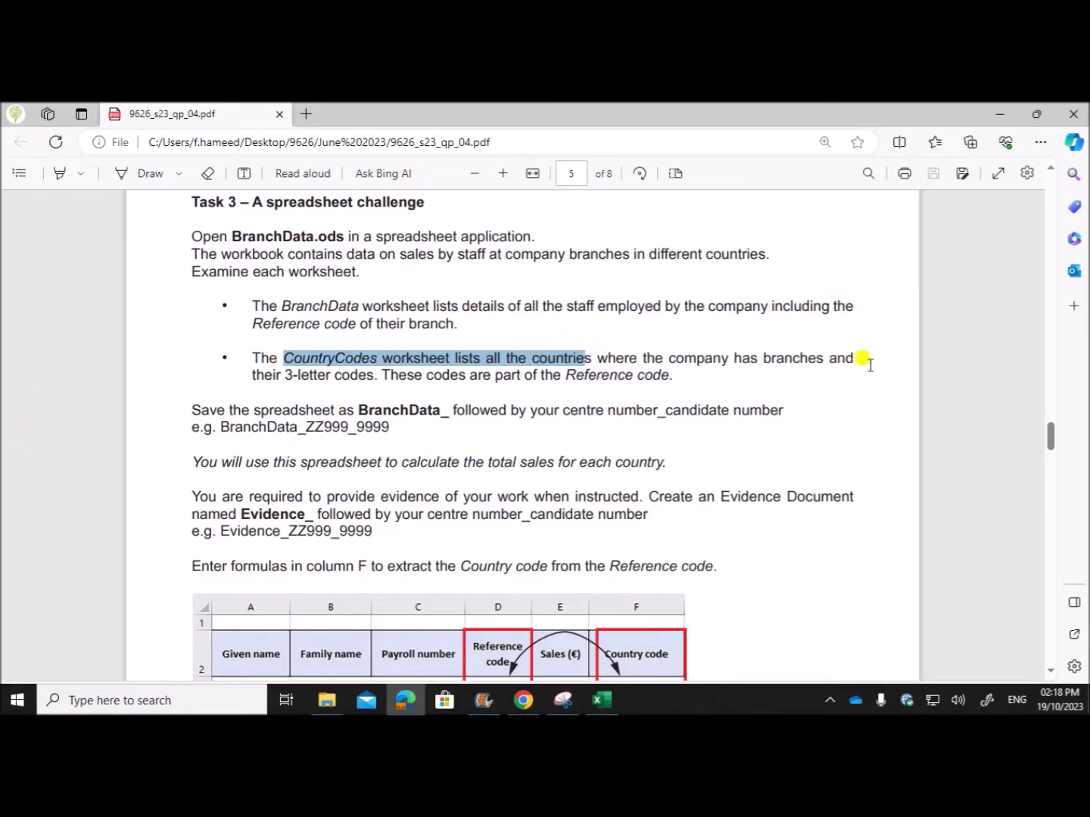
{"action": "left_click", "coordinate": [604, 703]}
{"action": "left_click", "coordinate": [118, 660]}
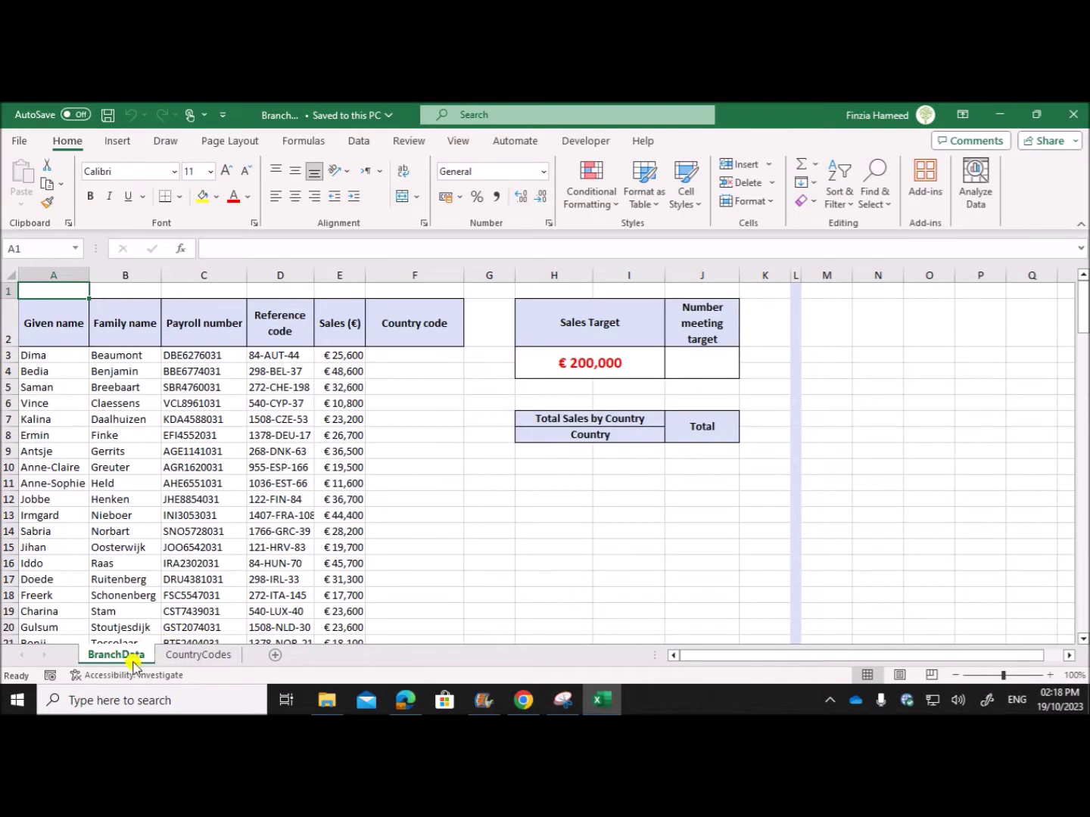
{"action": "left_click", "coordinate": [200, 660]}
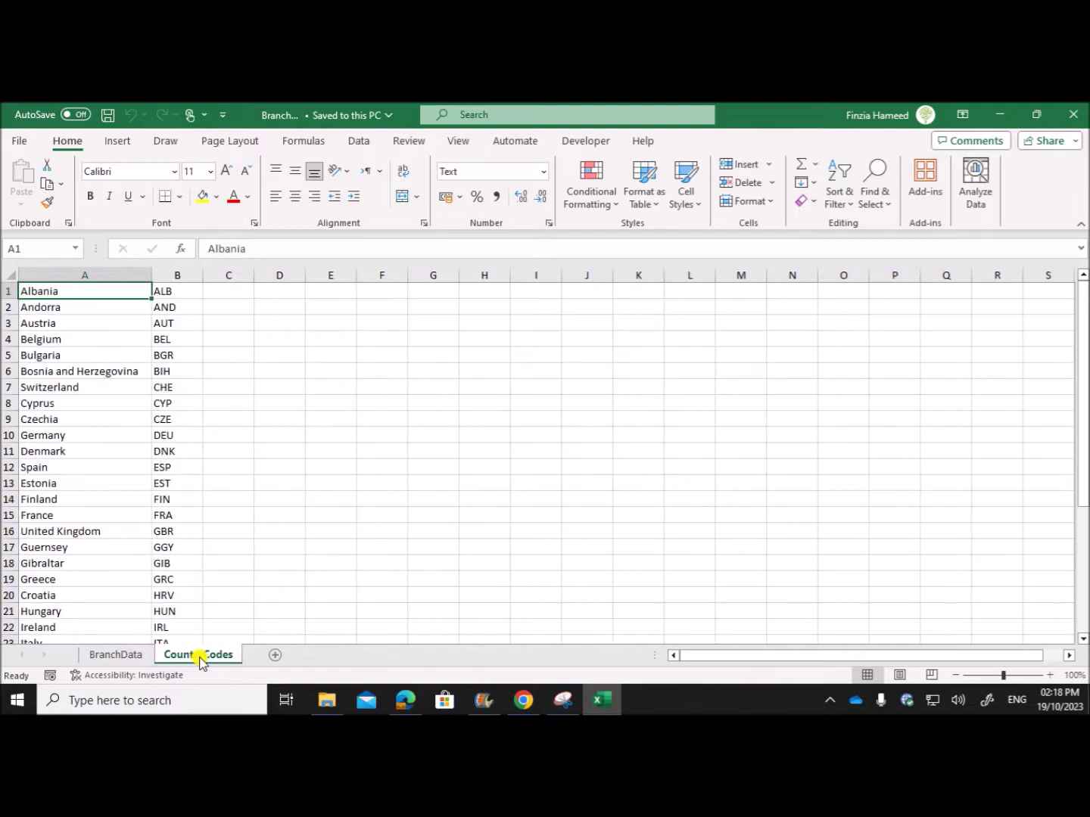
{"action": "left_click", "coordinate": [121, 656]}
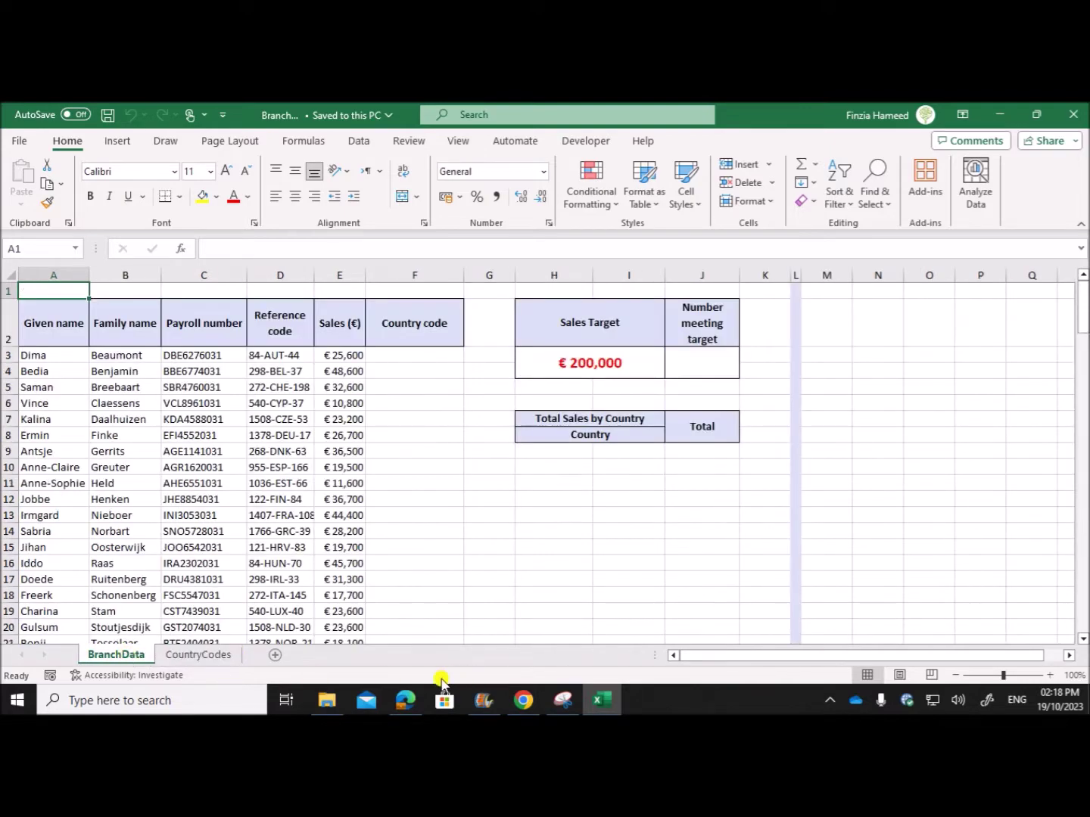
Following the exam paper's saving instruction, save the workbook in Excel as BranchData_ZZ123_123 in Excel Workbook (*.xlsx) format.
{"action": "left_click", "coordinate": [405, 700]}
{"action": "scroll", "coordinate": [464, 521], "scroll_direction": "down", "scroll_amount": 4}
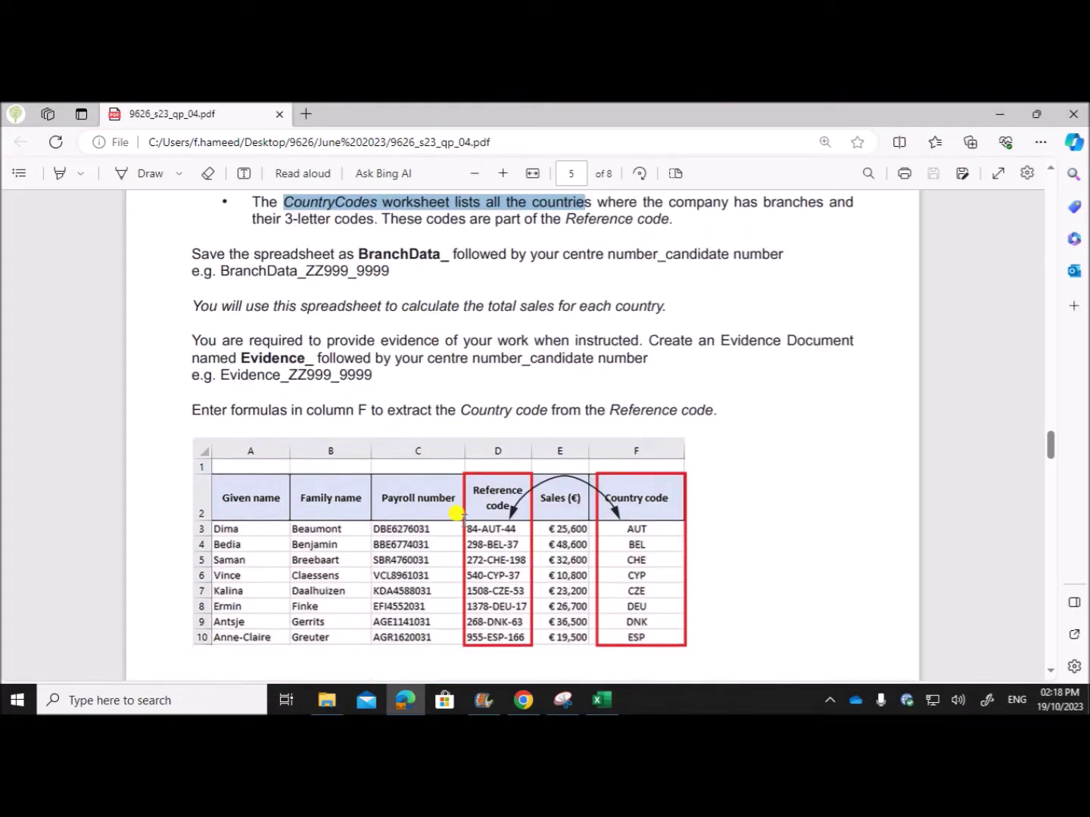
{"action": "scroll", "coordinate": [453, 470], "scroll_direction": "up", "scroll_amount": 3}
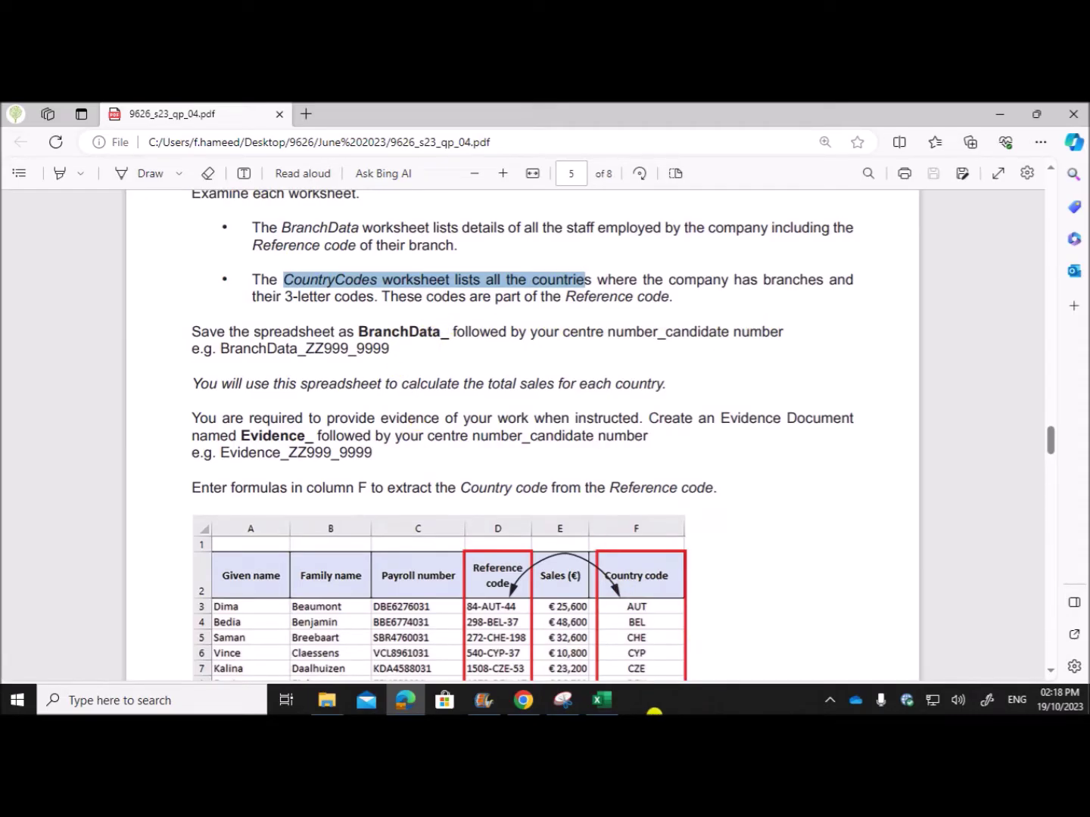
{"action": "left_click", "coordinate": [601, 703]}
{"action": "left_click", "coordinate": [17, 140]}
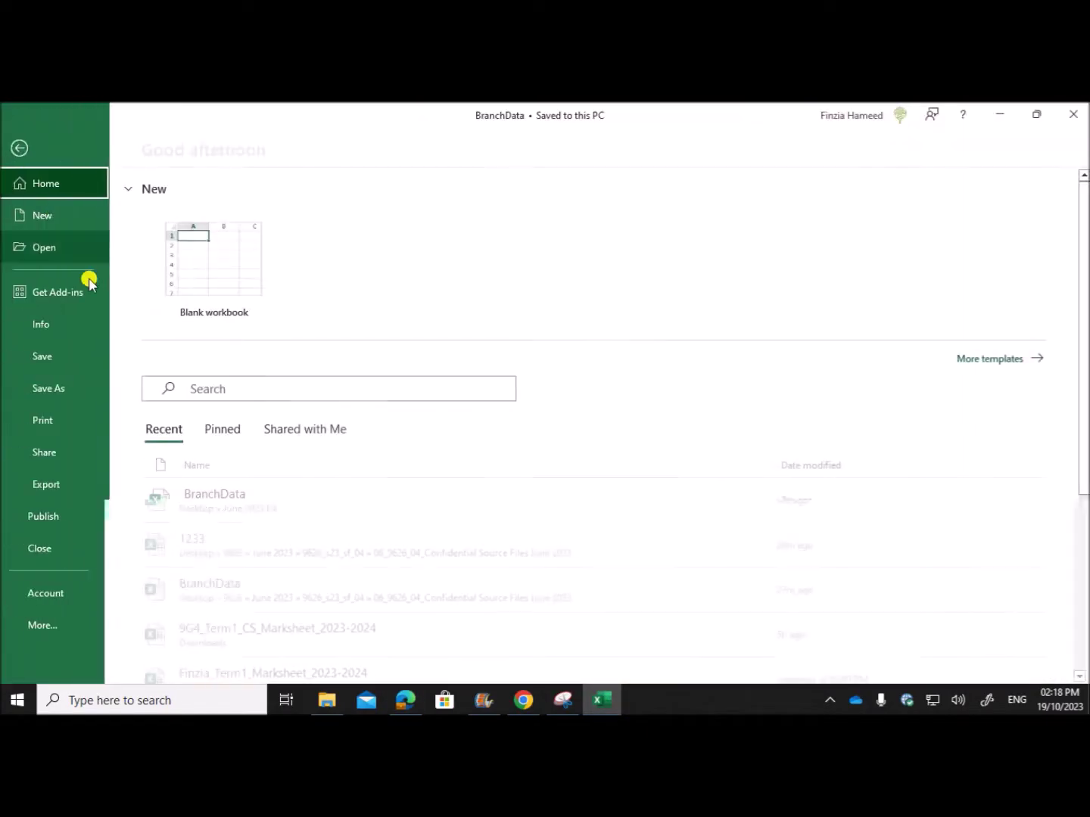
{"action": "left_click", "coordinate": [83, 385]}
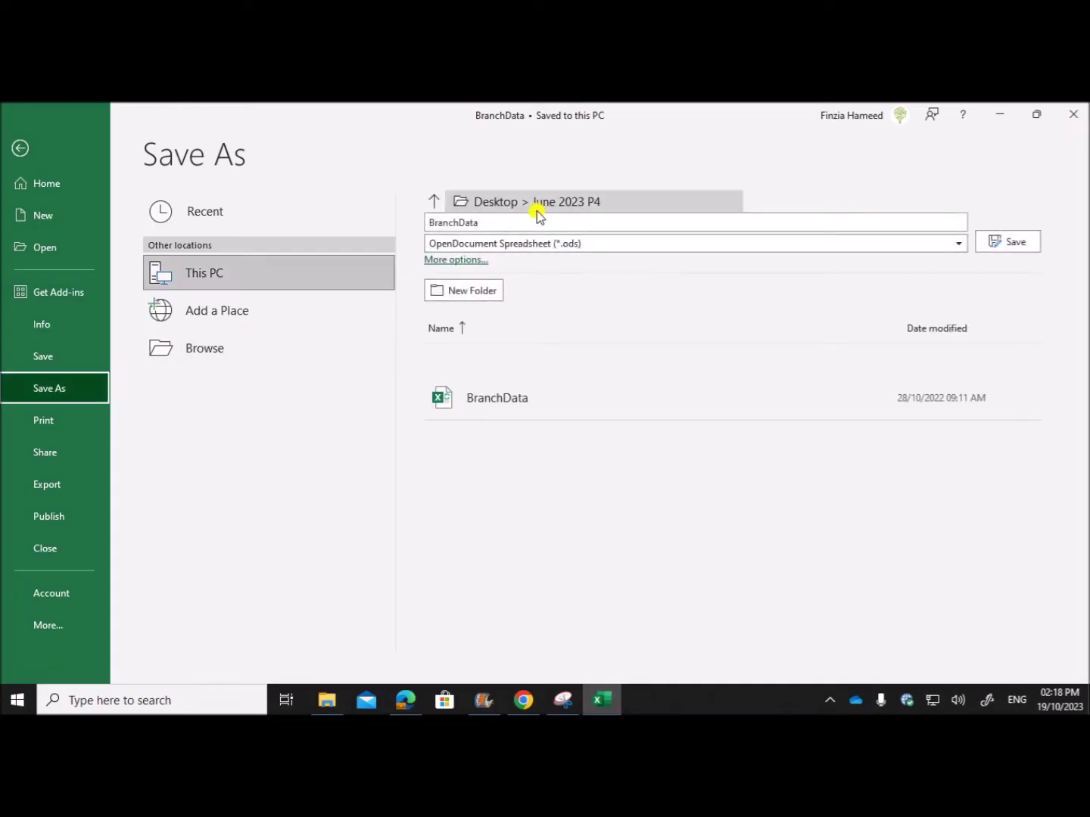
{"action": "left_click", "coordinate": [501, 222]}
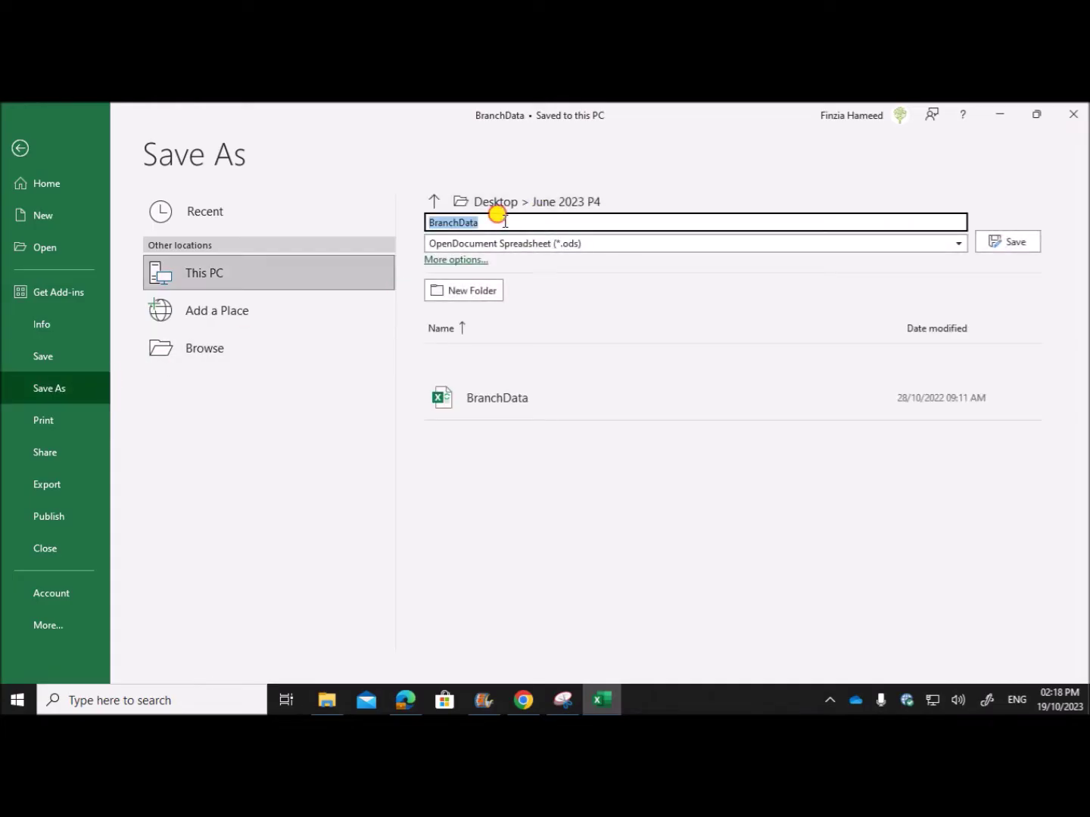
{"action": "left_click", "coordinate": [519, 222]}
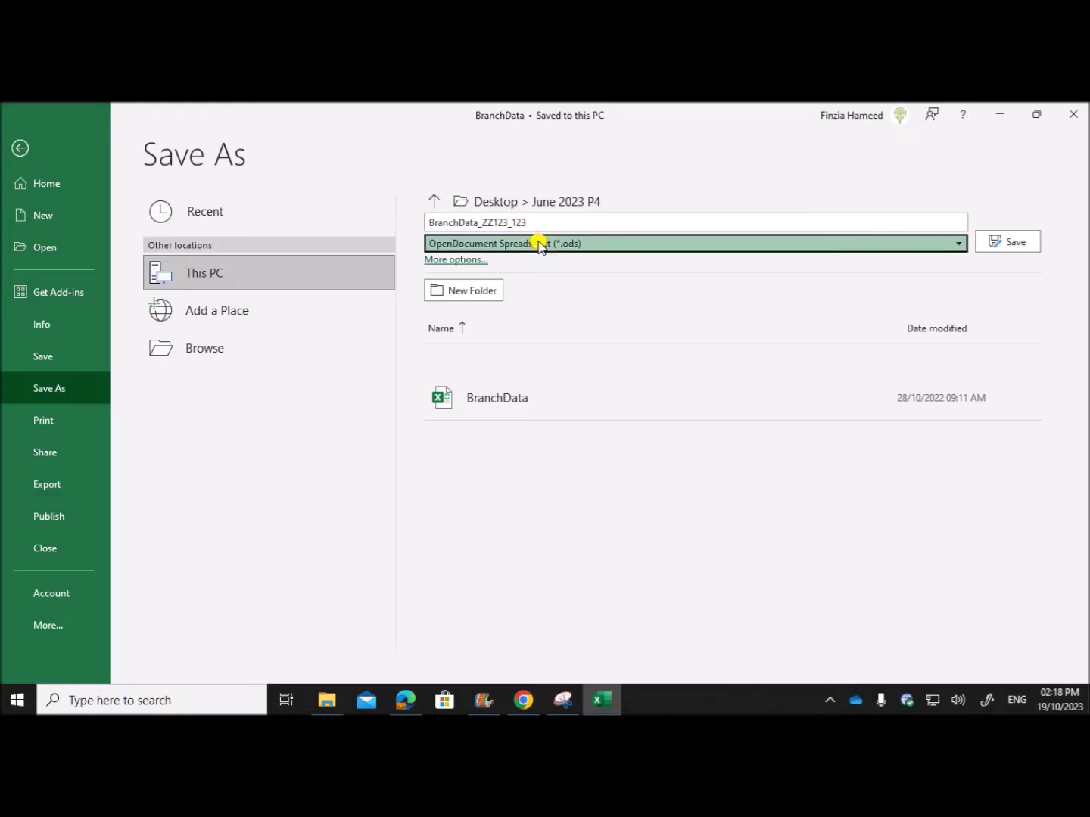
{"action": "left_click", "coordinate": [541, 243]}
{"action": "scroll", "coordinate": [508, 274], "scroll_direction": "up", "scroll_amount": 2}
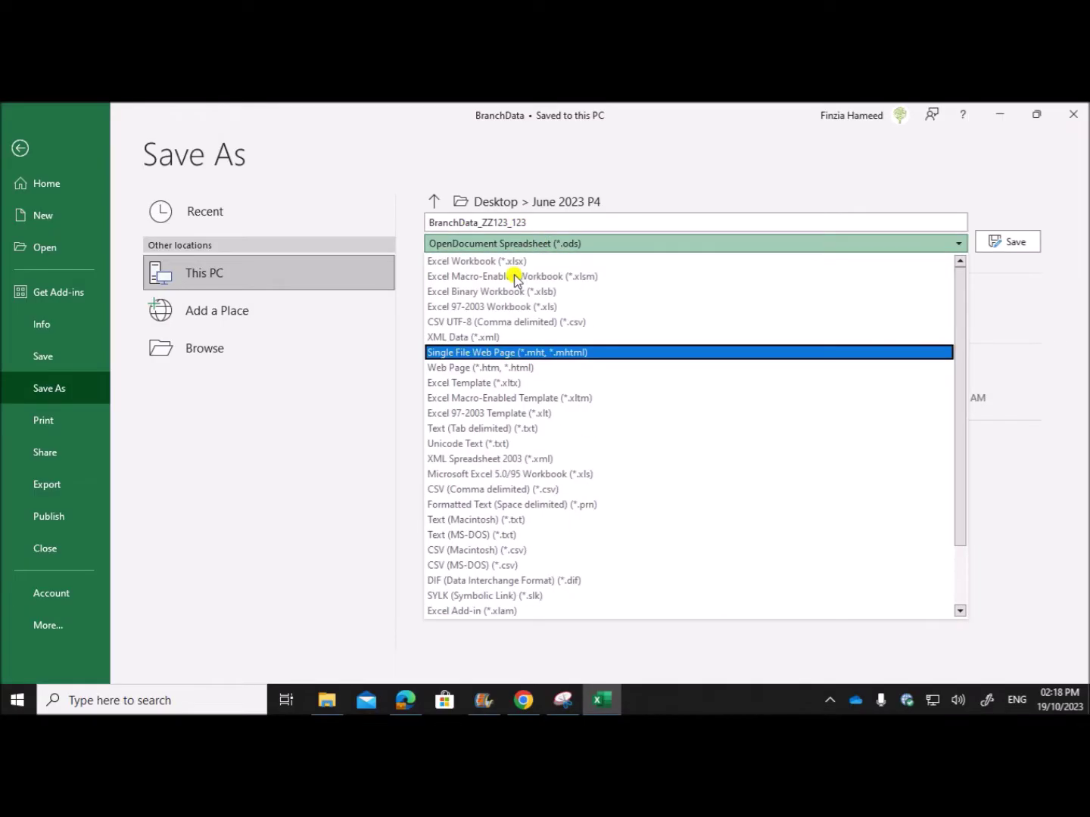
{"action": "left_click", "coordinate": [513, 261]}
{"action": "left_click", "coordinate": [1021, 243]}
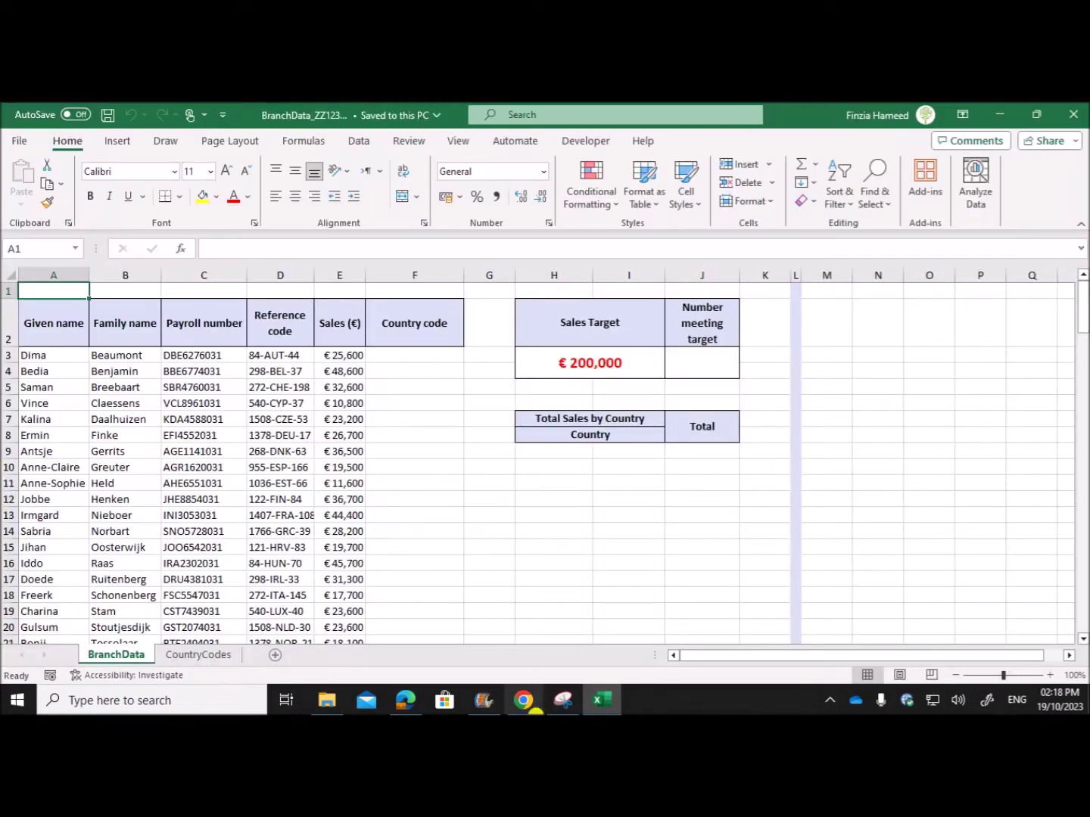
Read the Evidence Document requirement in the exam paper and create a Word document named Evidence in the June 2023 P4 folder.
{"action": "left_click", "coordinate": [404, 699]}
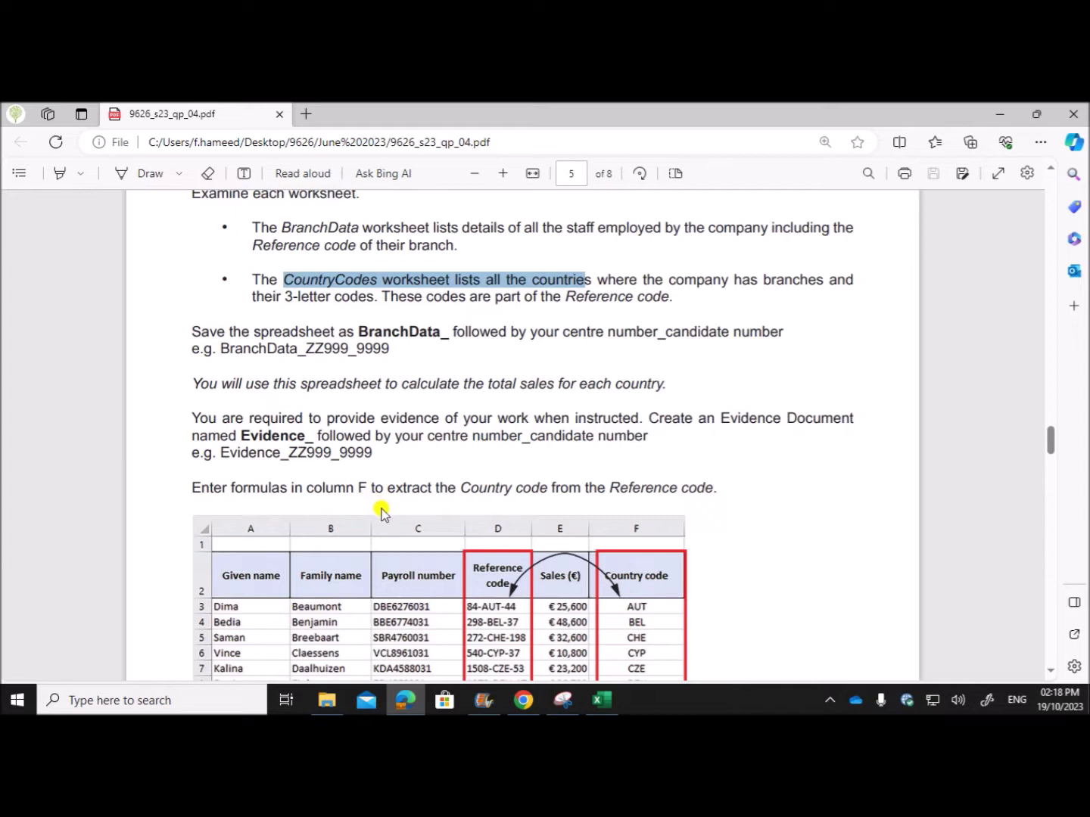
{"action": "scroll", "coordinate": [381, 513], "scroll_direction": "down", "scroll_amount": 1}
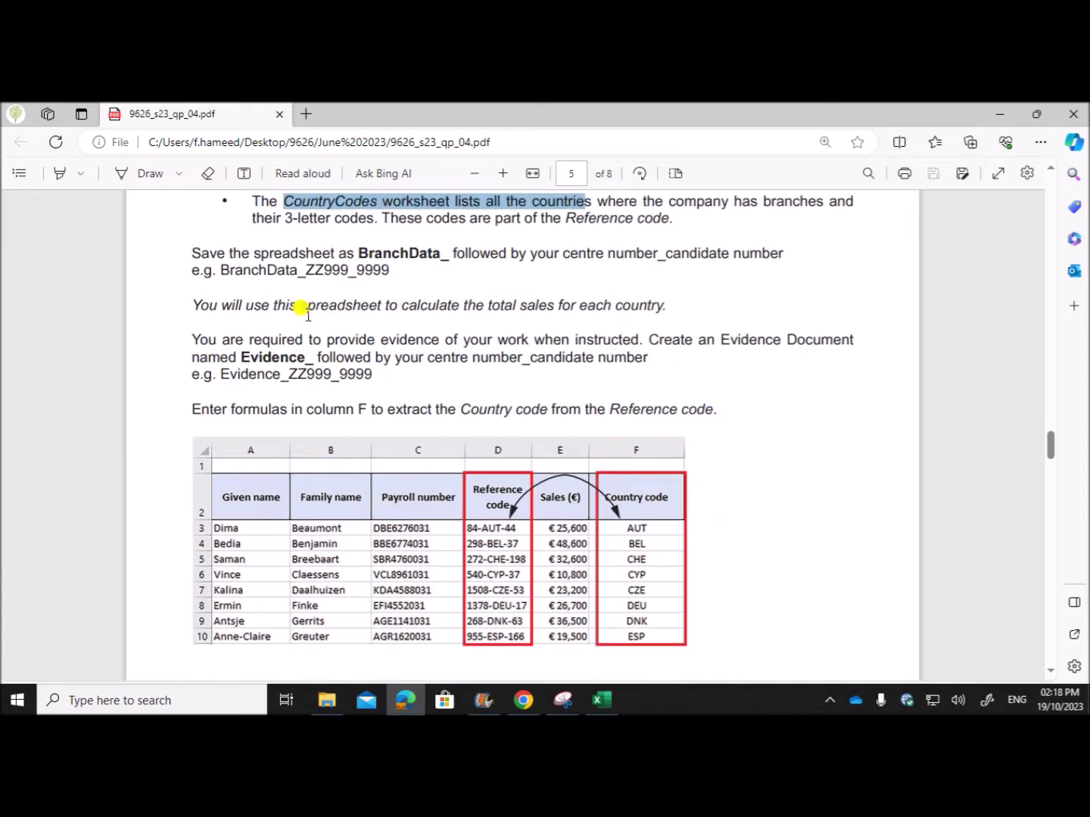
{"action": "left_click_drag", "start_coordinate": [301, 306], "coordinate": [657, 304]}
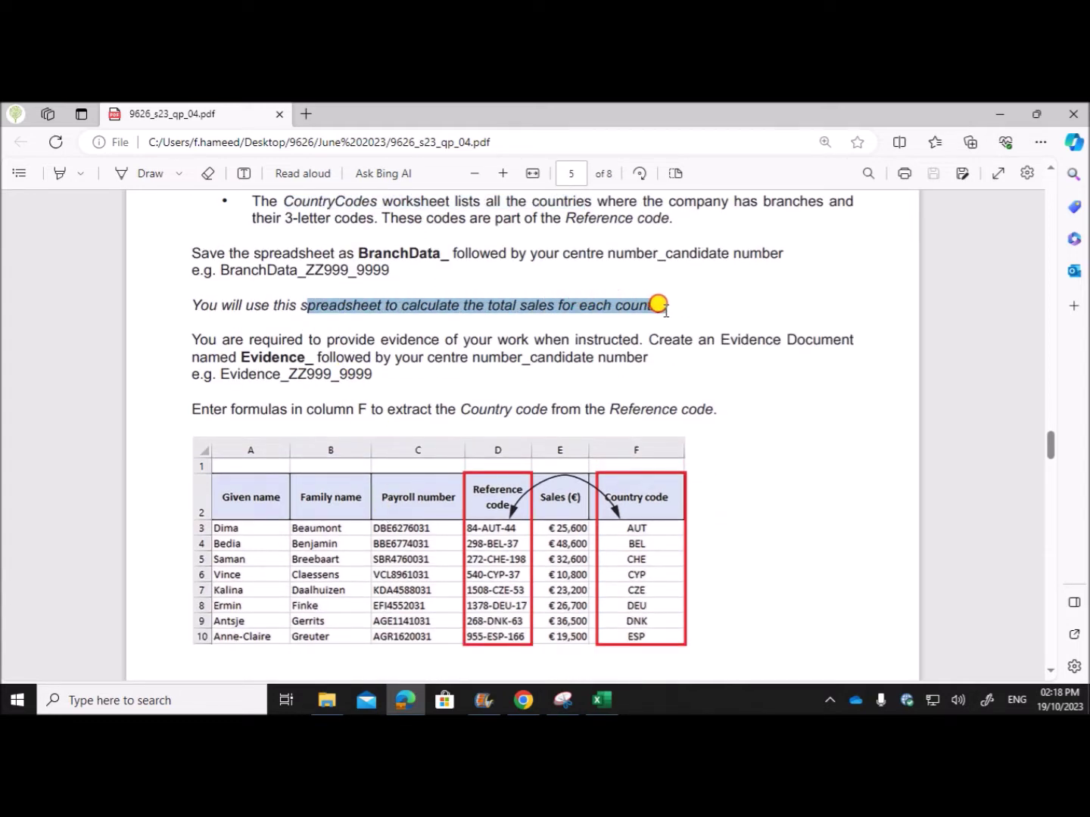
{"action": "left_click_drag", "start_coordinate": [665, 307], "coordinate": [670, 305]}
{"action": "left_click", "coordinate": [328, 702]}
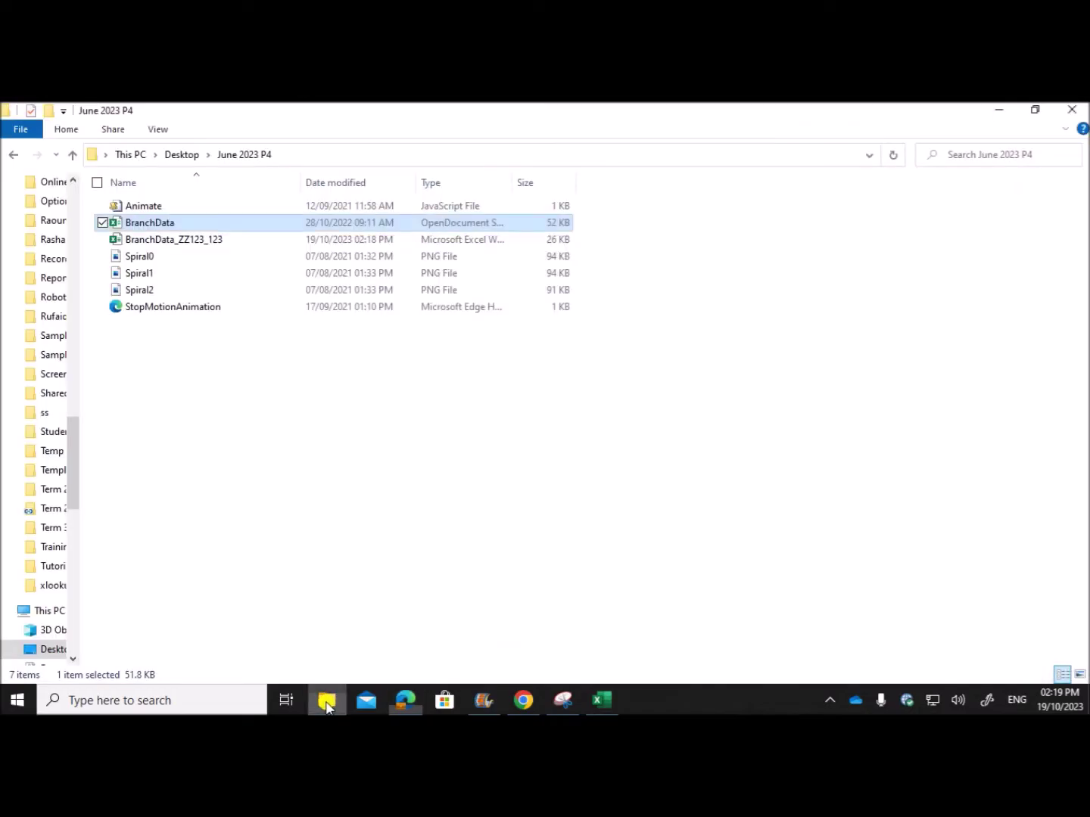
{"action": "right_click", "coordinate": [282, 388]}
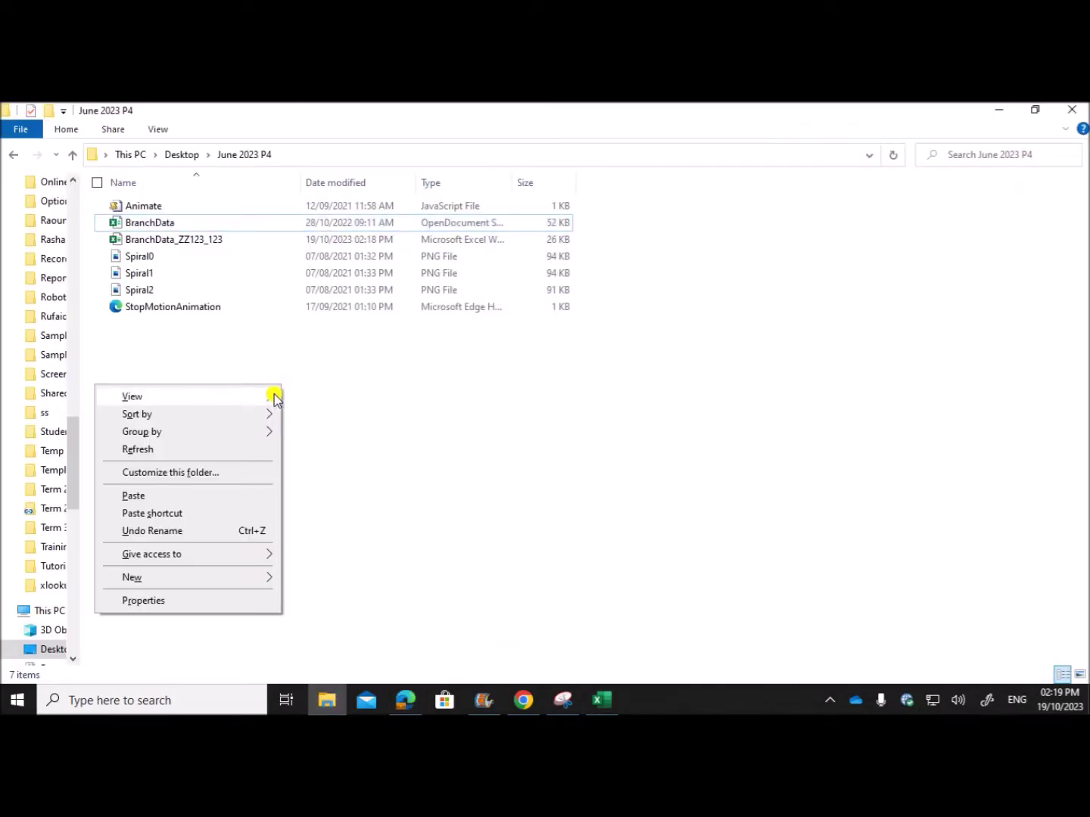
{"action": "mouse_move", "coordinate": [181, 575]}
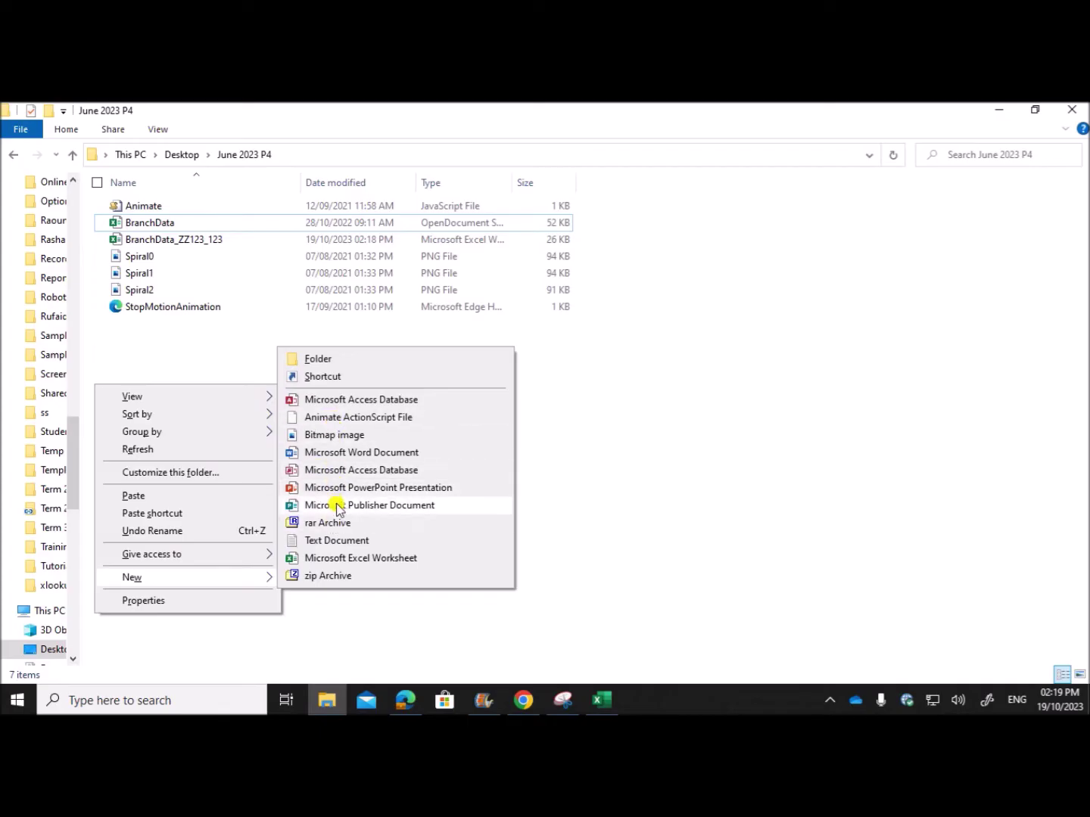
{"action": "left_click", "coordinate": [348, 451]}
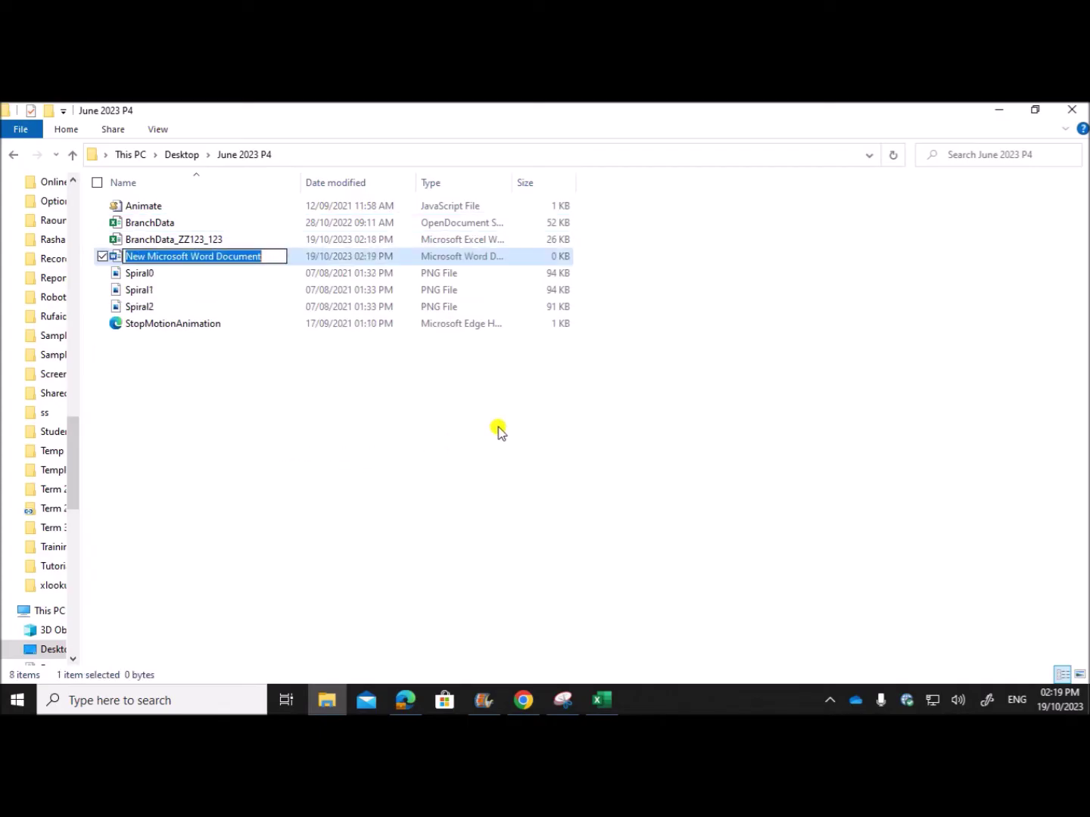
{"action": "type", "text": "Evidence"}
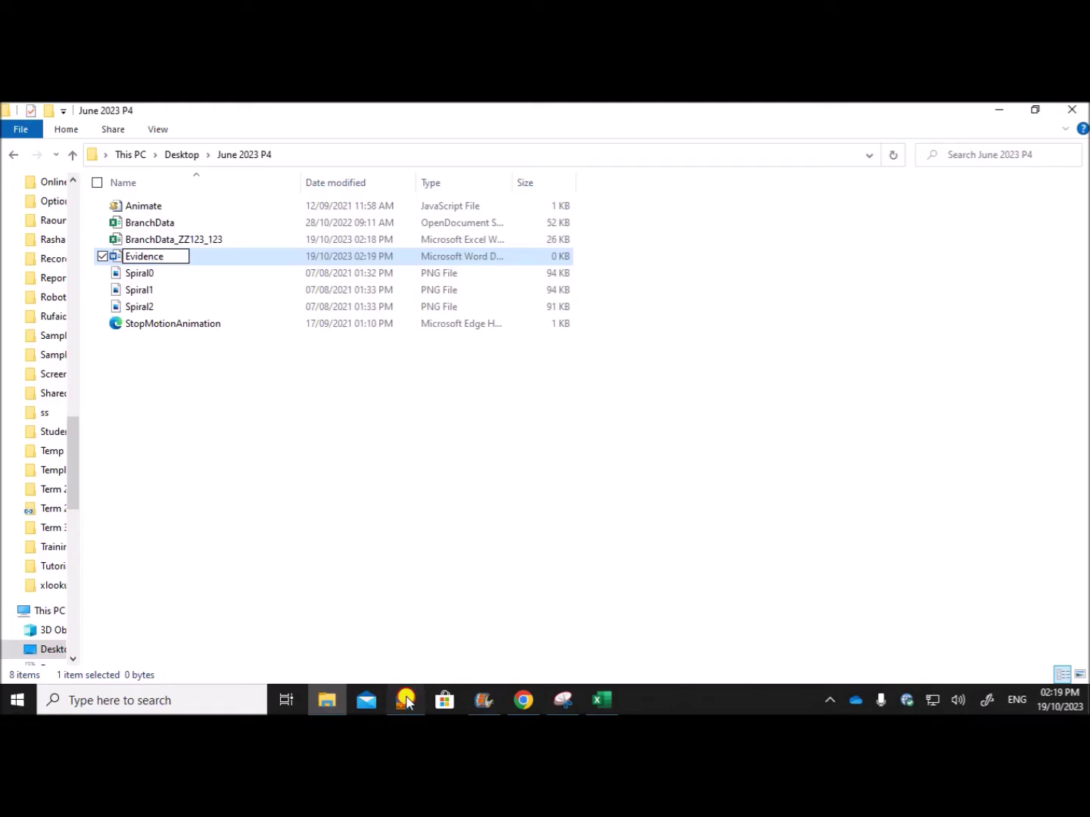
Check the required naming in the exam paper, rename the Evidence document as Evidence_ZZ123_123 and open it in Word.
{"action": "left_click", "coordinate": [406, 700]}
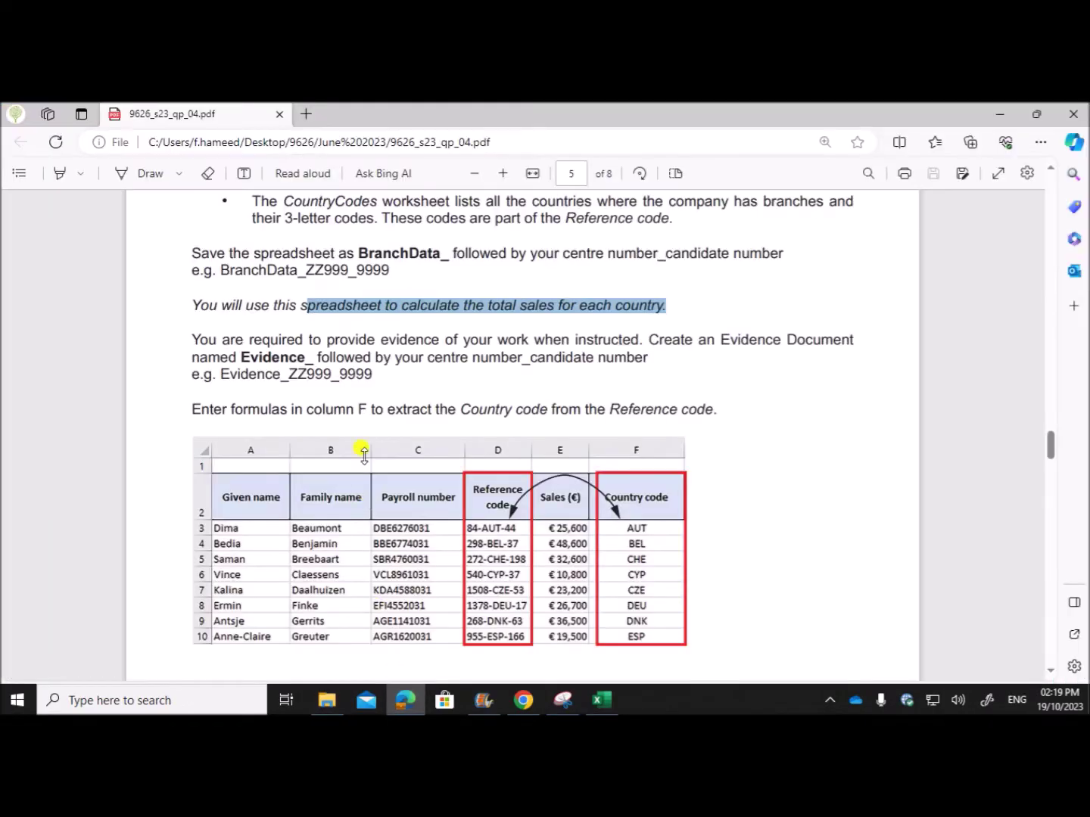
{"action": "left_click", "coordinate": [327, 700]}
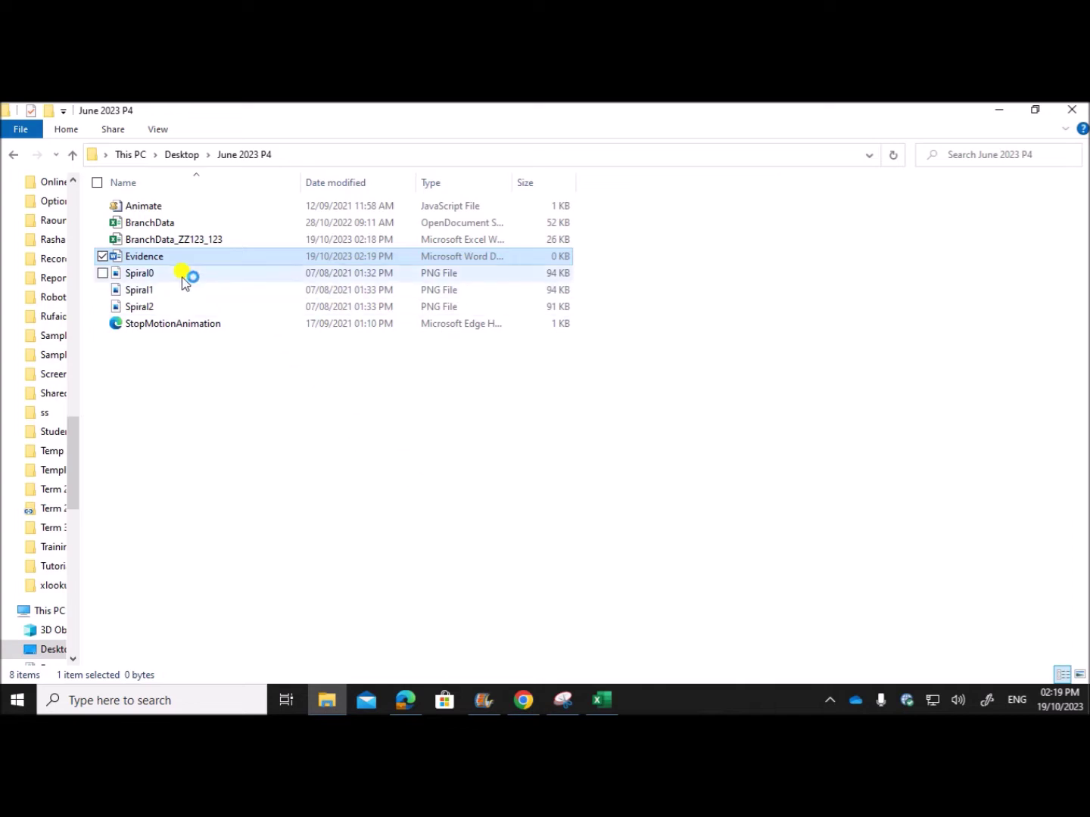
{"action": "right_click", "coordinate": [169, 255]}
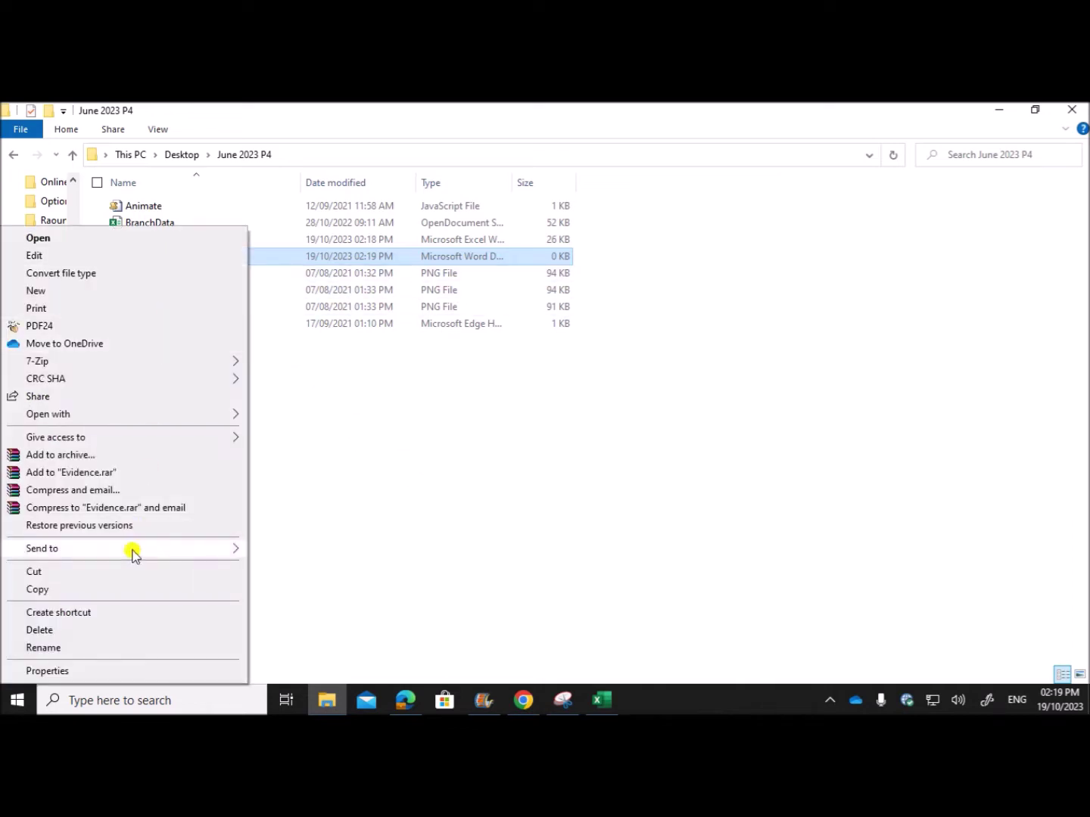
{"action": "left_click", "coordinate": [73, 647]}
{"action": "left_click", "coordinate": [174, 255]}
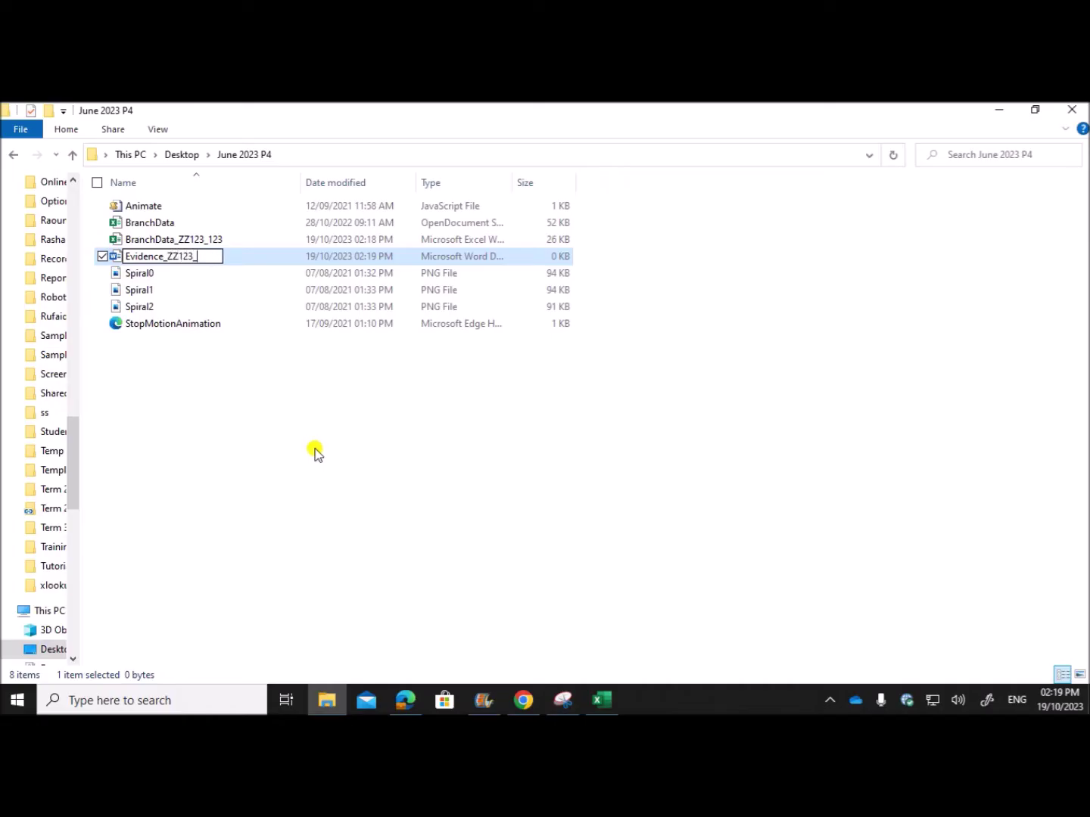
{"action": "left_click", "coordinate": [310, 503]}
{"action": "left_click", "coordinate": [186, 262]}
Read the exam paper's instruction on entering column F formulas that extract the Country code from the Reference code.
{"action": "left_click", "coordinate": [406, 700]}
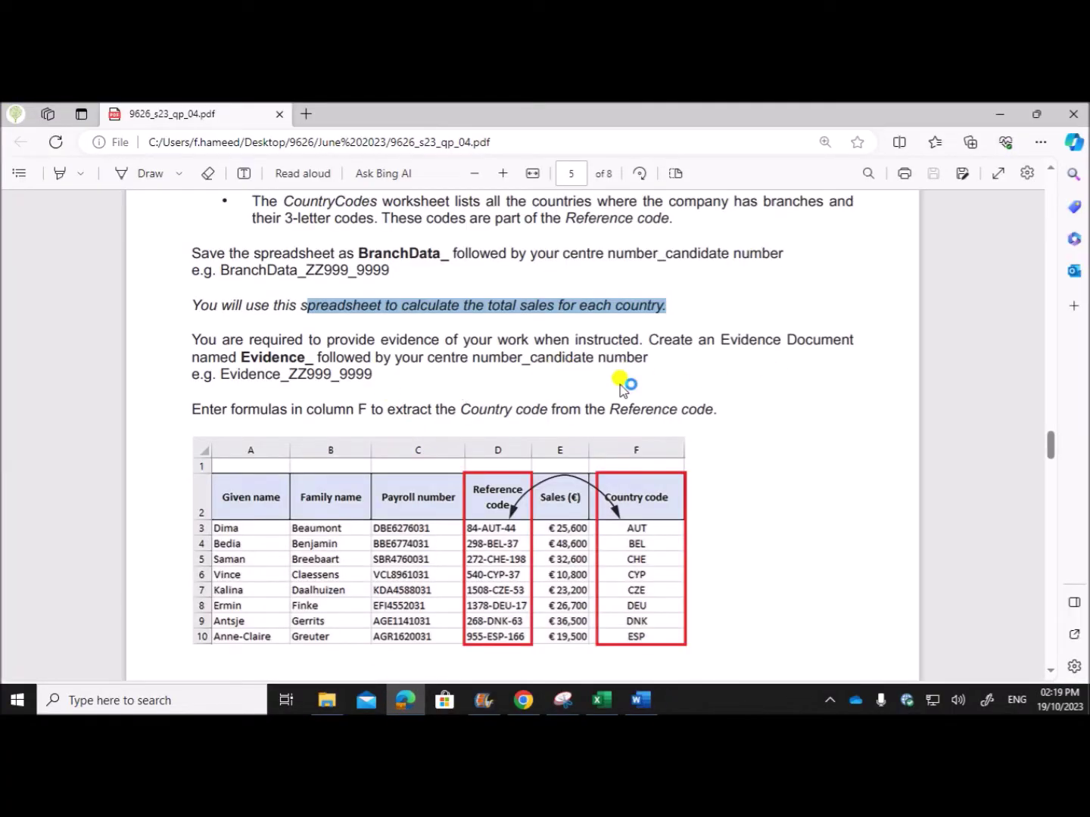
{"action": "scroll", "coordinate": [528, 541], "scroll_direction": "down", "scroll_amount": 2}
{"action": "scroll", "coordinate": [575, 576], "scroll_direction": "up", "scroll_amount": 2}
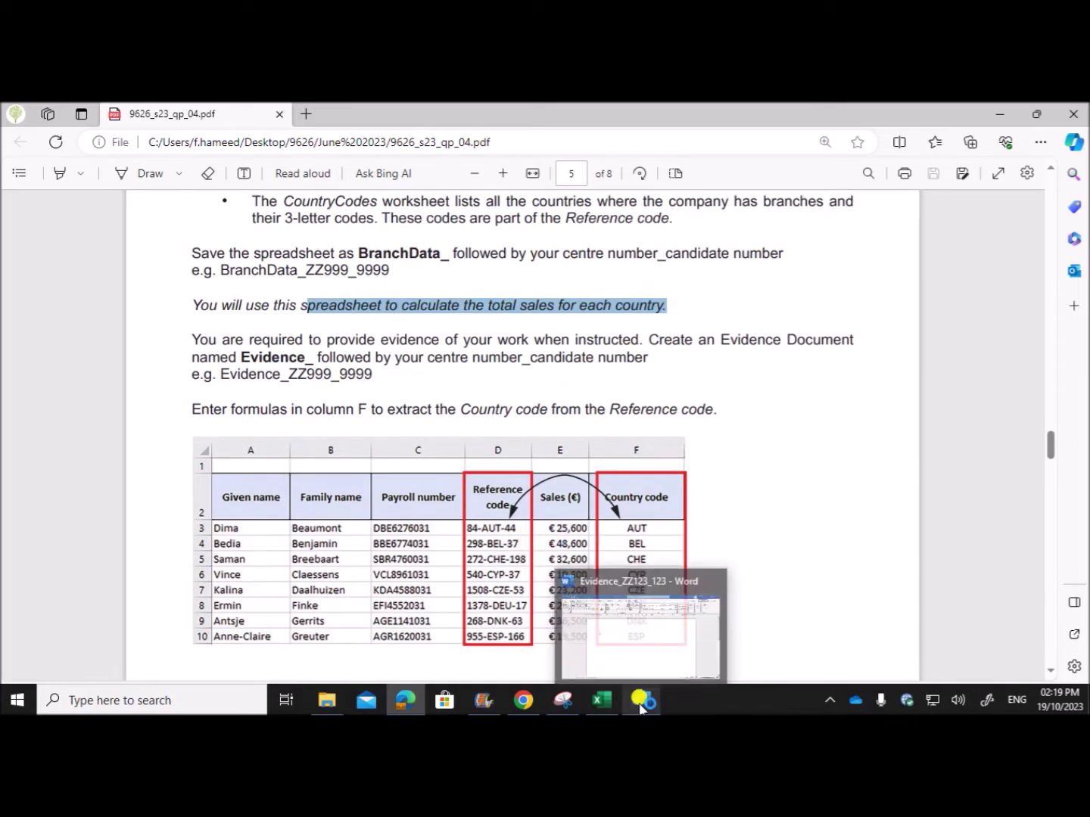
{"action": "left_click", "coordinate": [320, 415]}
{"action": "left_click_drag", "start_coordinate": [314, 409], "coordinate": [715, 402]}
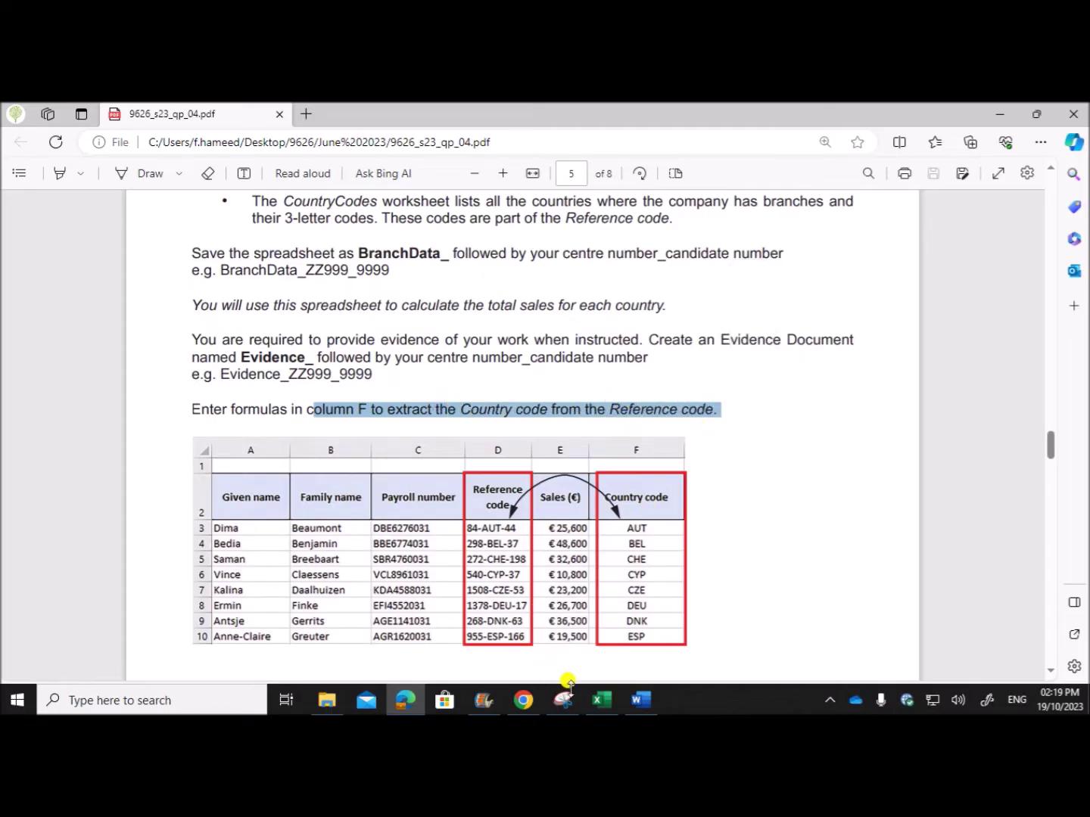
Switch to Excel and compare the BranchData sheet's Reference code and Country code columns with the example table in the exam paper.
{"action": "left_click", "coordinate": [602, 699]}
{"action": "left_click", "coordinate": [412, 355]}
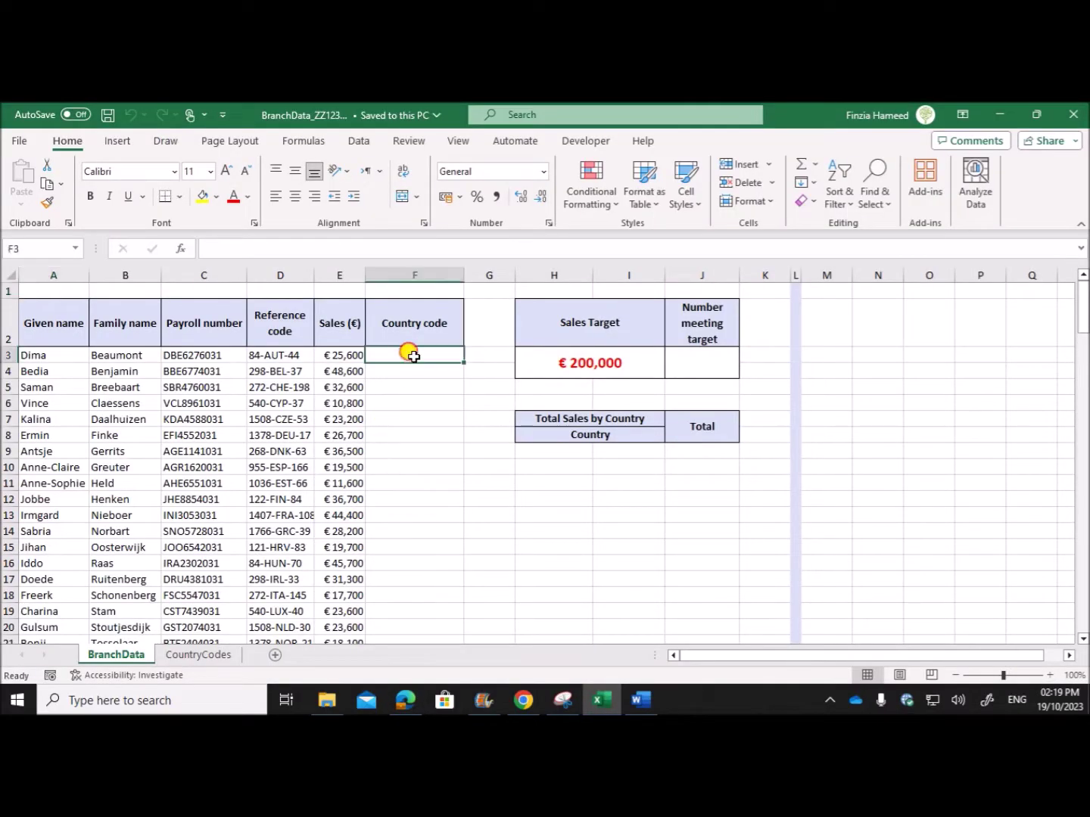
{"action": "left_click", "coordinate": [273, 357]}
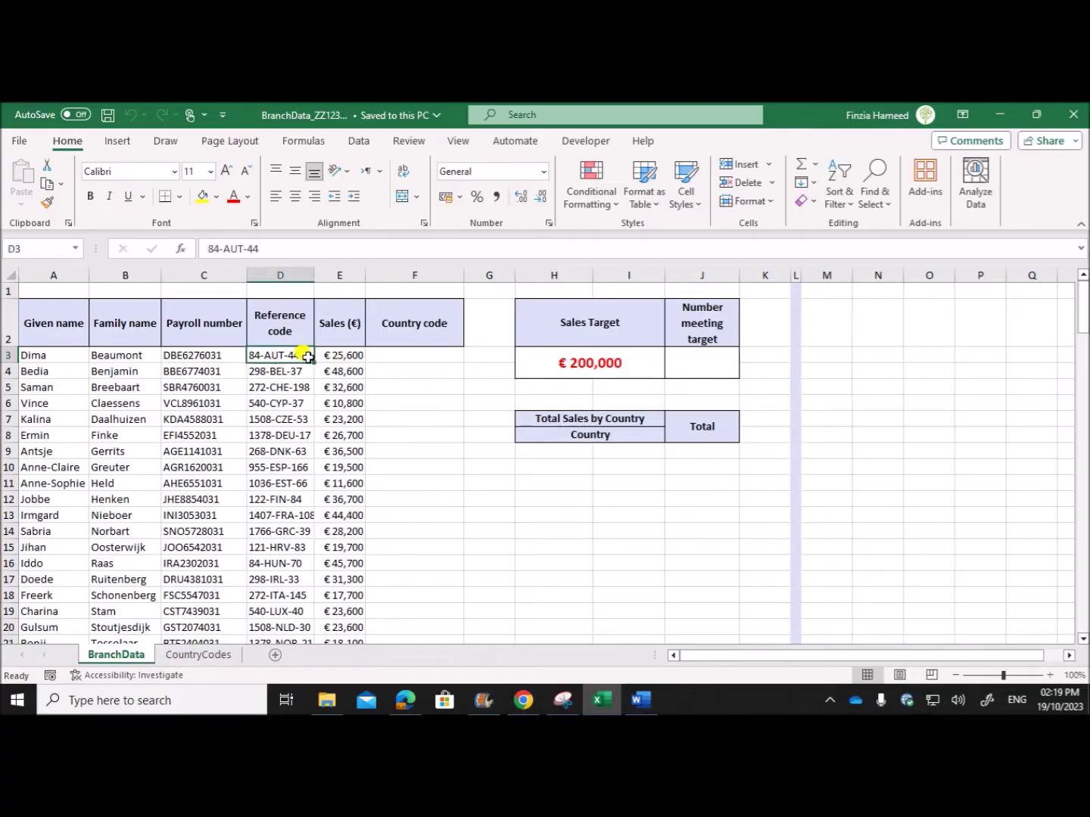
{"action": "left_click", "coordinate": [408, 352]}
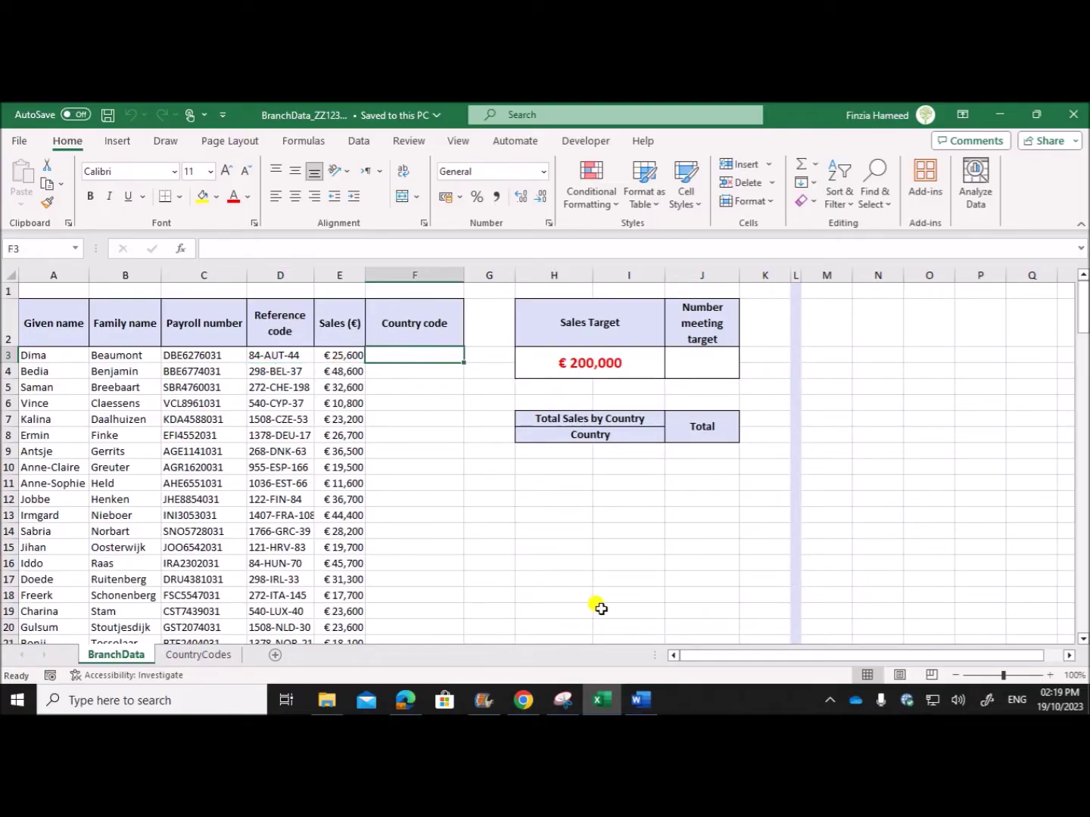
{"action": "left_click", "coordinate": [405, 700]}
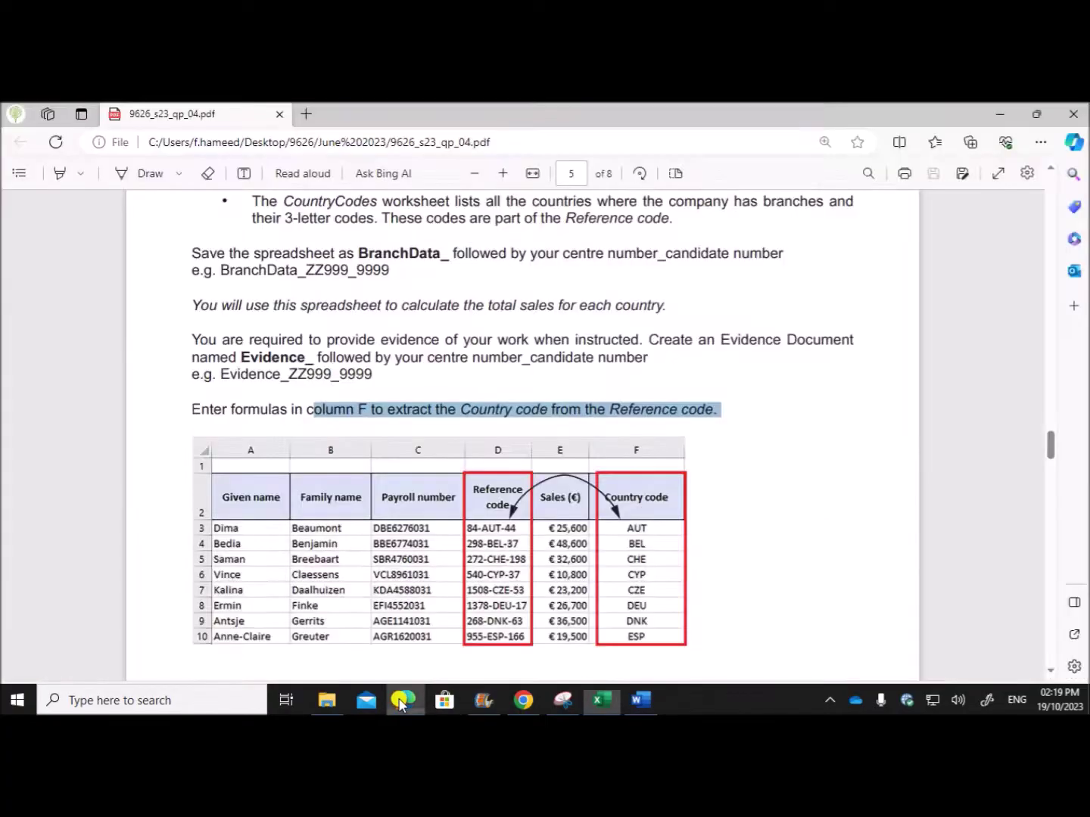
{"action": "left_click", "coordinate": [492, 532]}
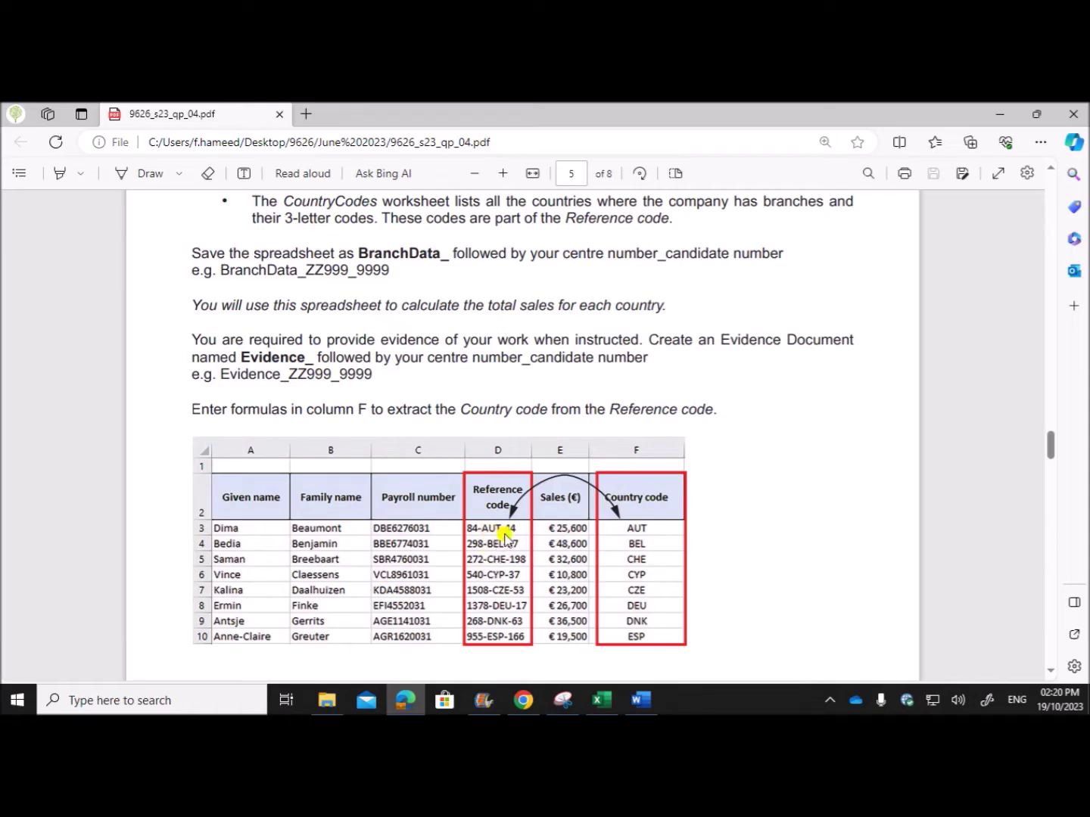
{"action": "left_click", "coordinate": [605, 700]}
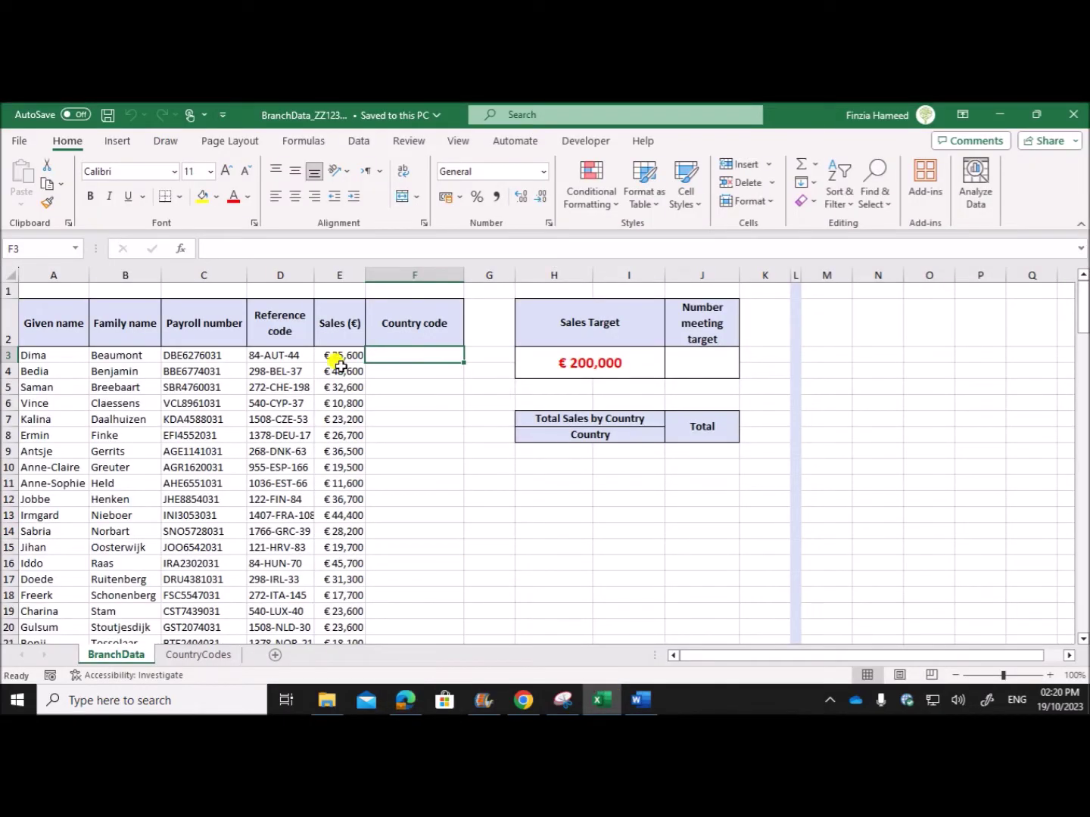
Examine the Reference code in cell D3, highlighting the country code between its hyphens.
{"action": "left_click", "coordinate": [275, 356]}
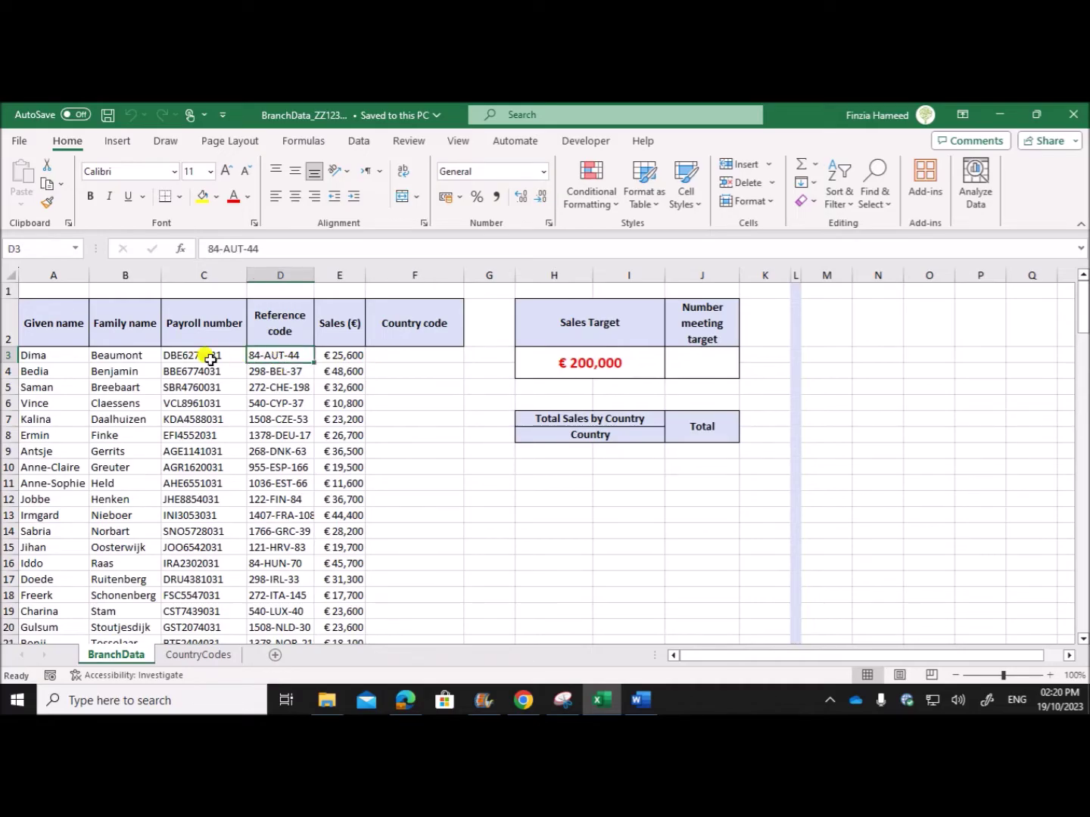
{"action": "left_click", "coordinate": [401, 359]}
{"action": "double_click", "coordinate": [272, 357]}
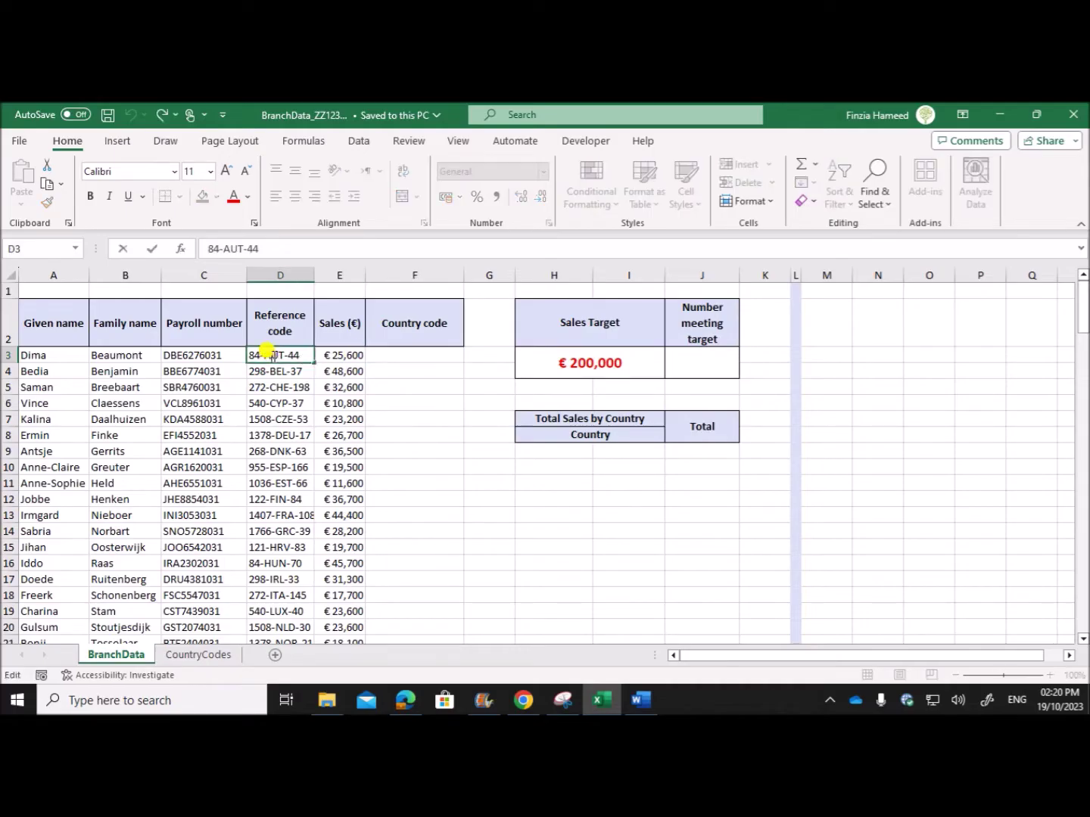
{"action": "left_click", "coordinate": [270, 348]}
{"action": "double_click", "coordinate": [276, 348]}
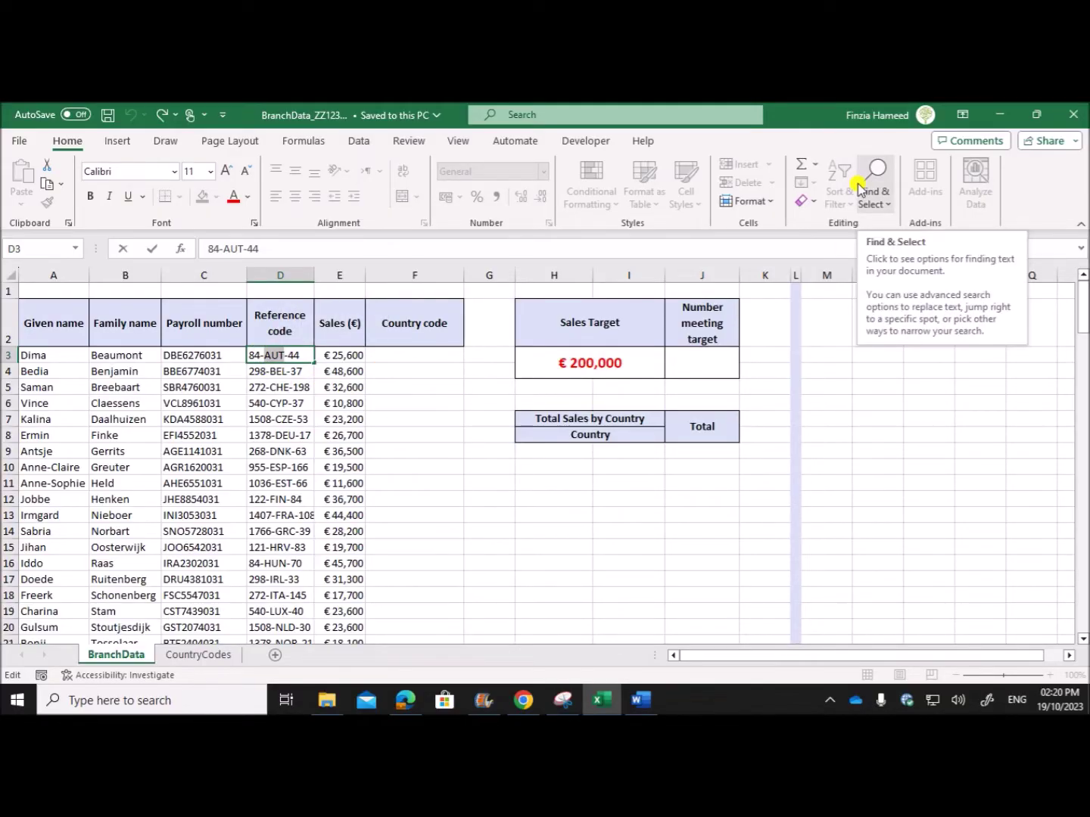
{"action": "key", "text": "Return"}
Enter a FIND function in cell F3 with Find_text "-", Within_text D3 and Start_num 1.
{"action": "left_click", "coordinate": [426, 354]}
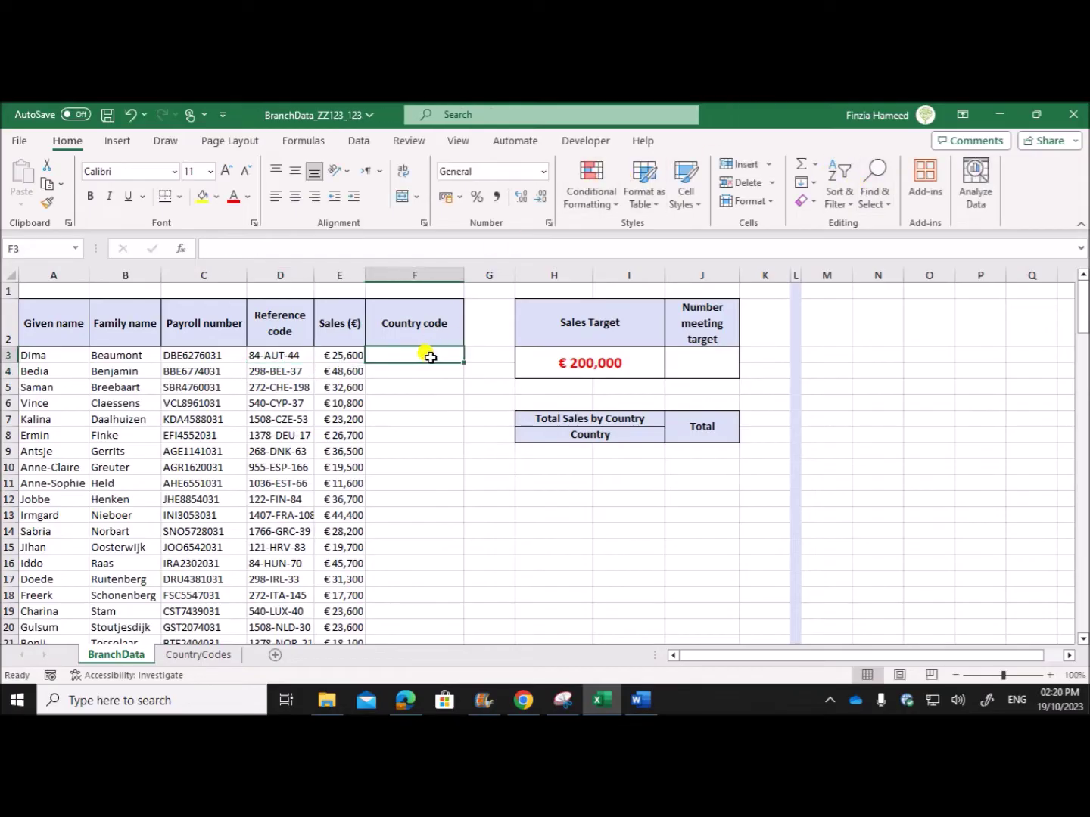
{"action": "type", "text": "="}
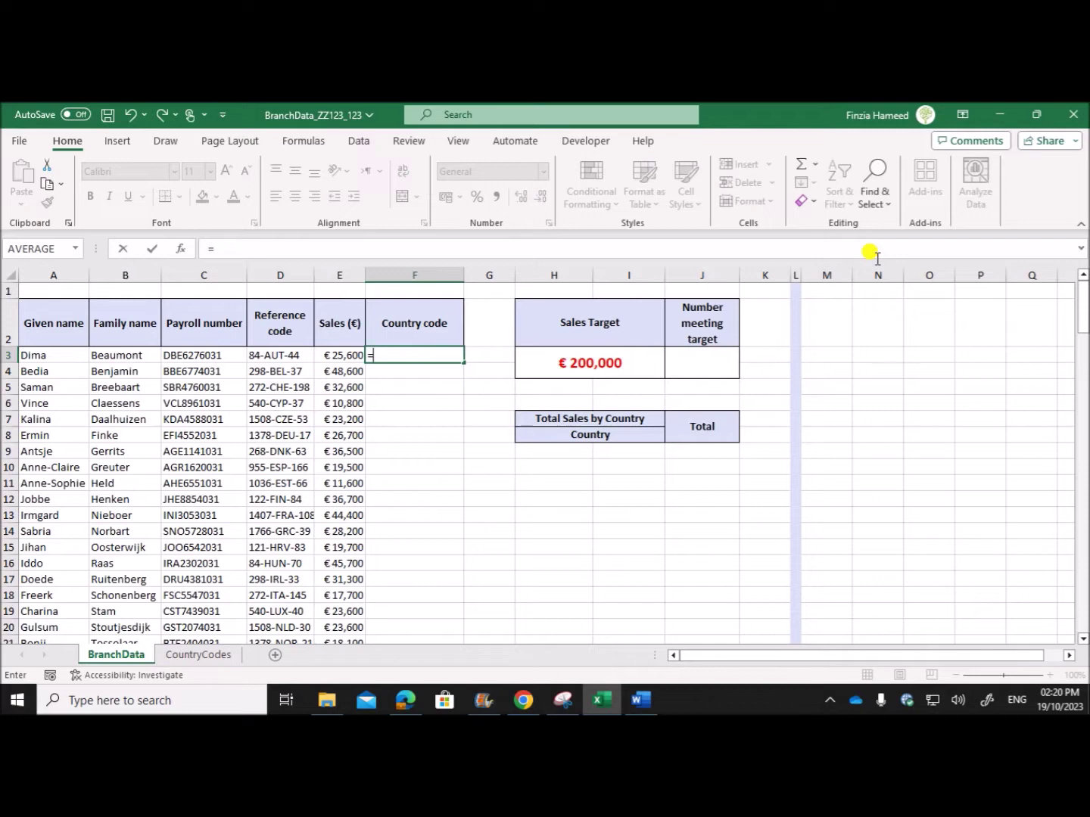
{"action": "type", "text": "FIND"}
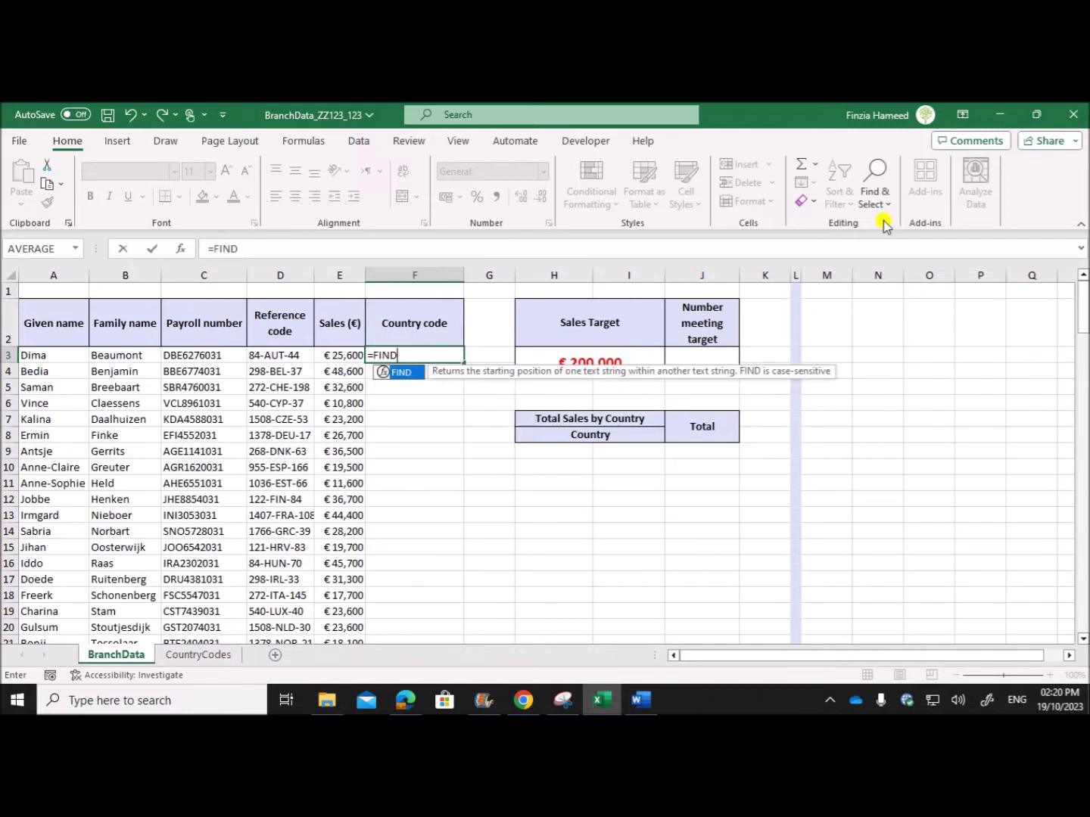
{"action": "type", "text": "("}
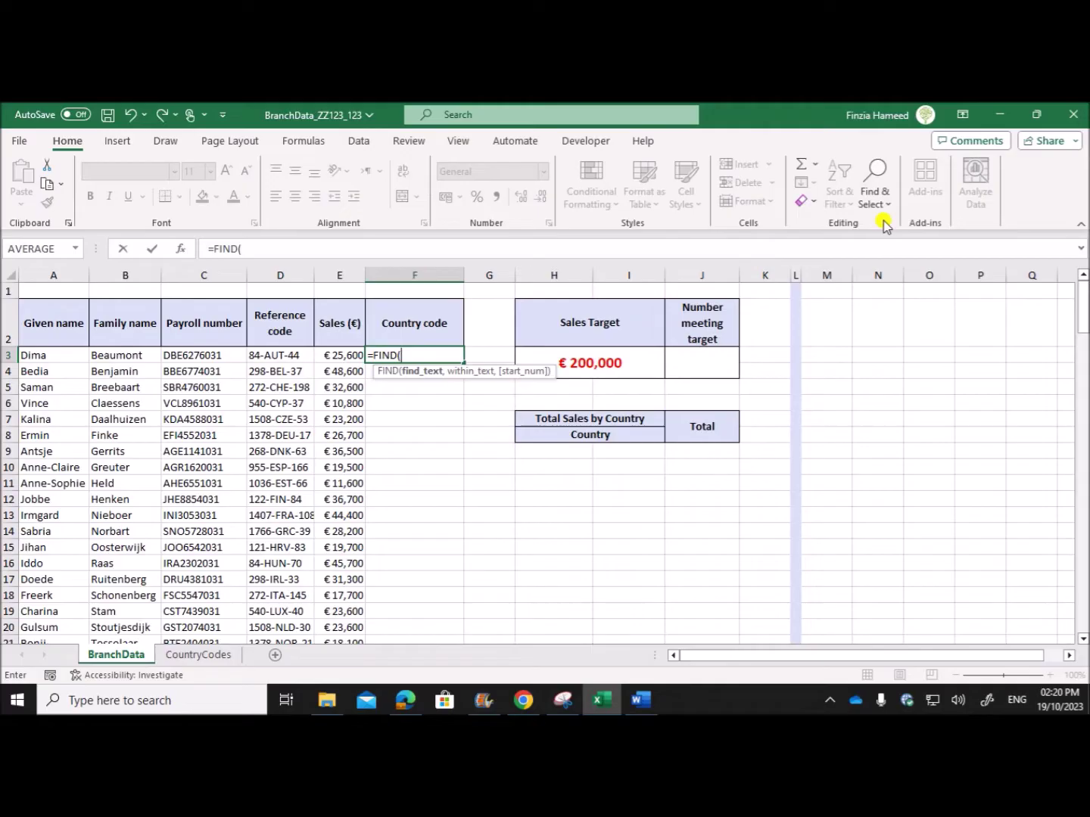
{"action": "left_click", "coordinate": [182, 248]}
{"action": "left_click_drag", "start_coordinate": [591, 335], "coordinate": [532, 396]}
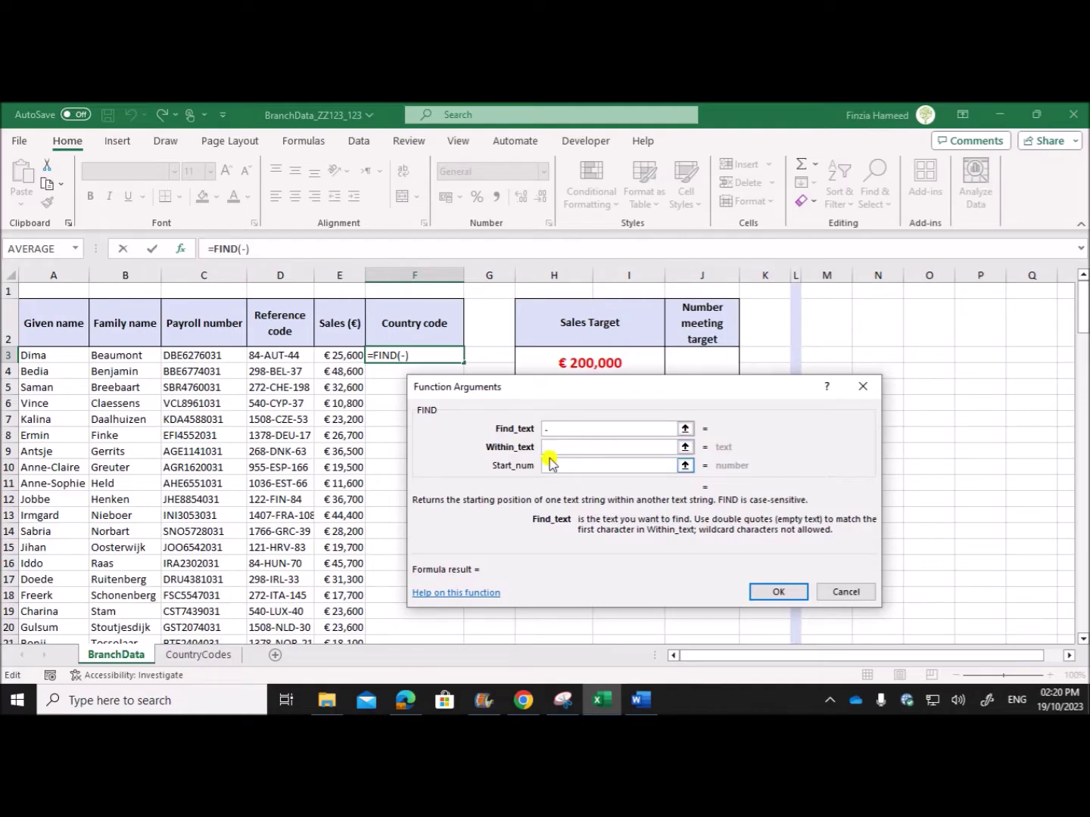
{"action": "left_click", "coordinate": [557, 447]}
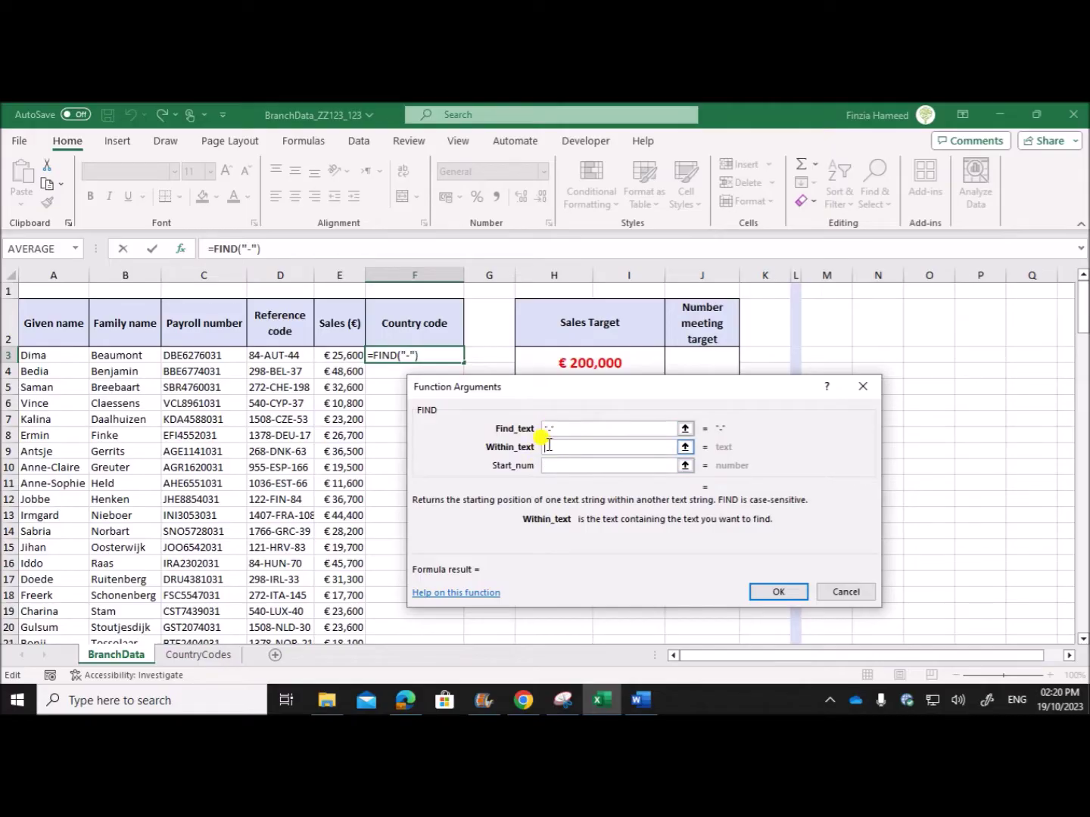
{"action": "left_click", "coordinate": [275, 355]}
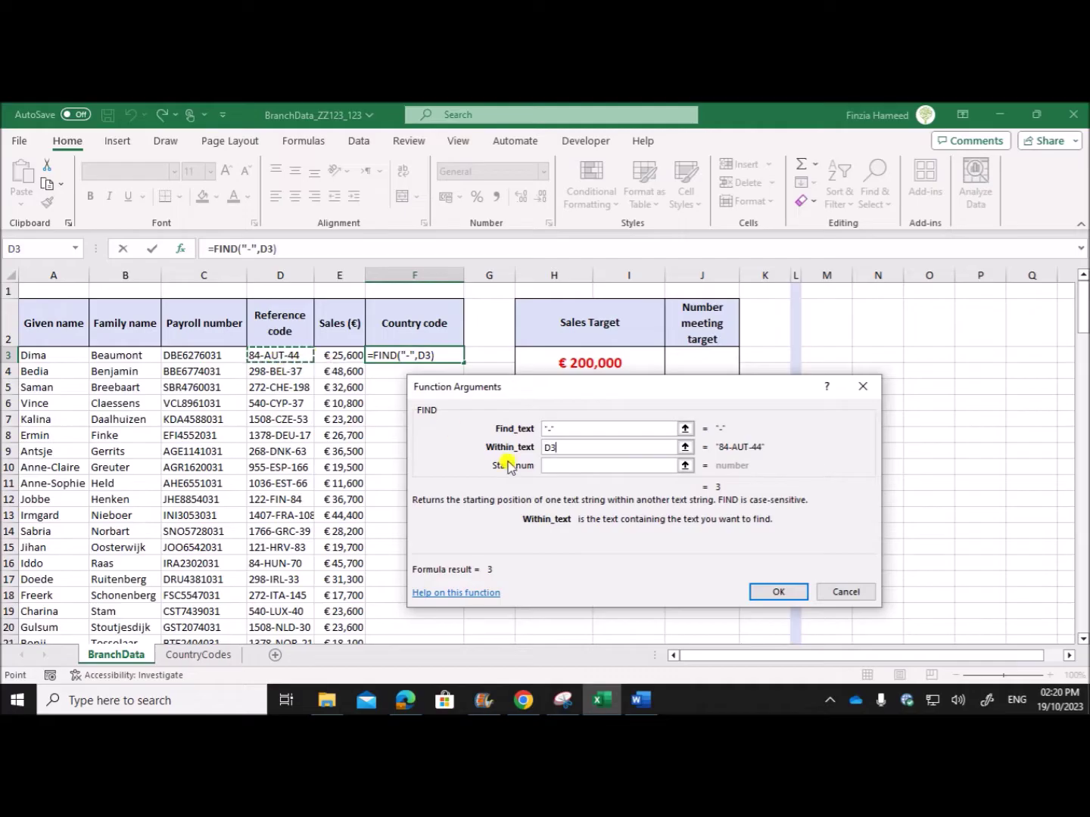
{"action": "left_click", "coordinate": [551, 467]}
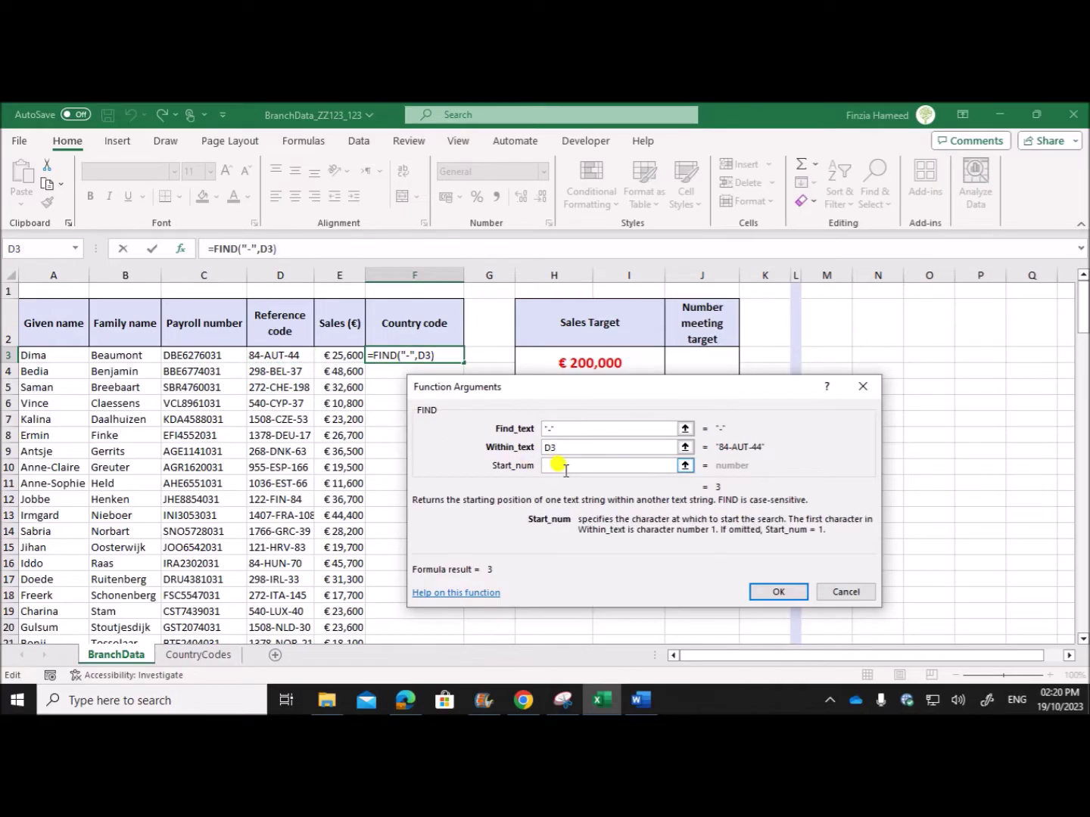
{"action": "type", "text": "1"}
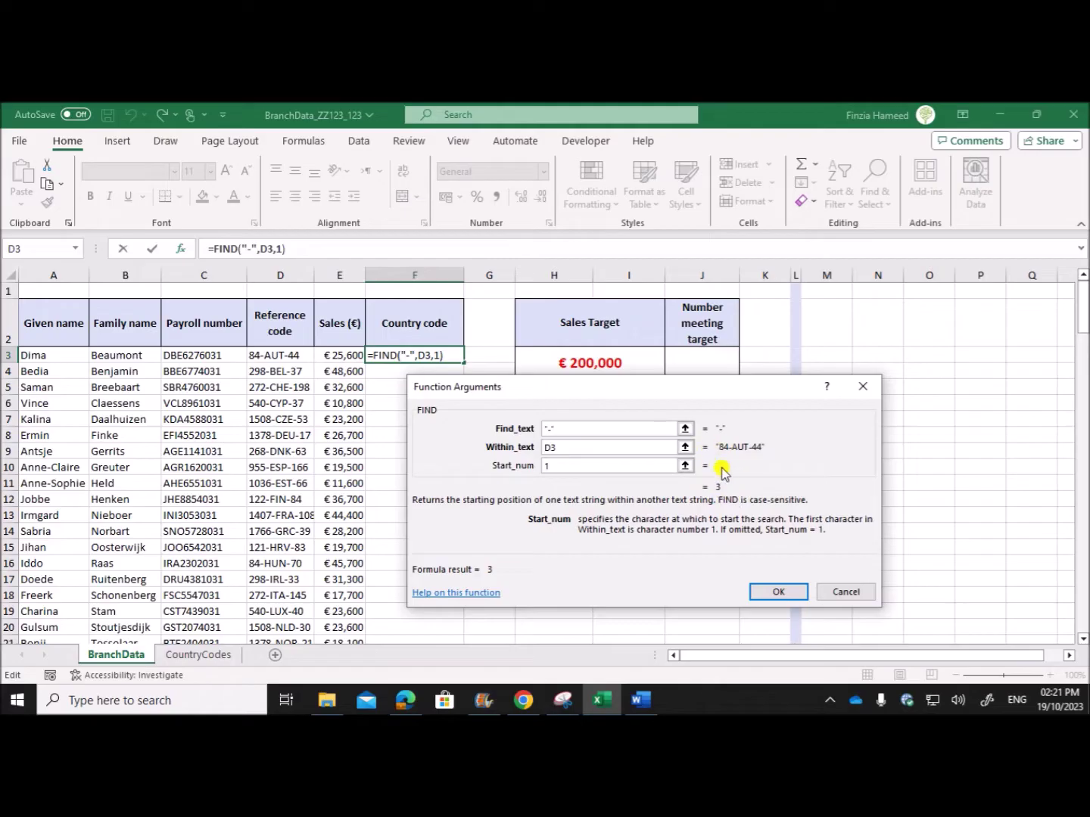
{"action": "left_click", "coordinate": [573, 429]}
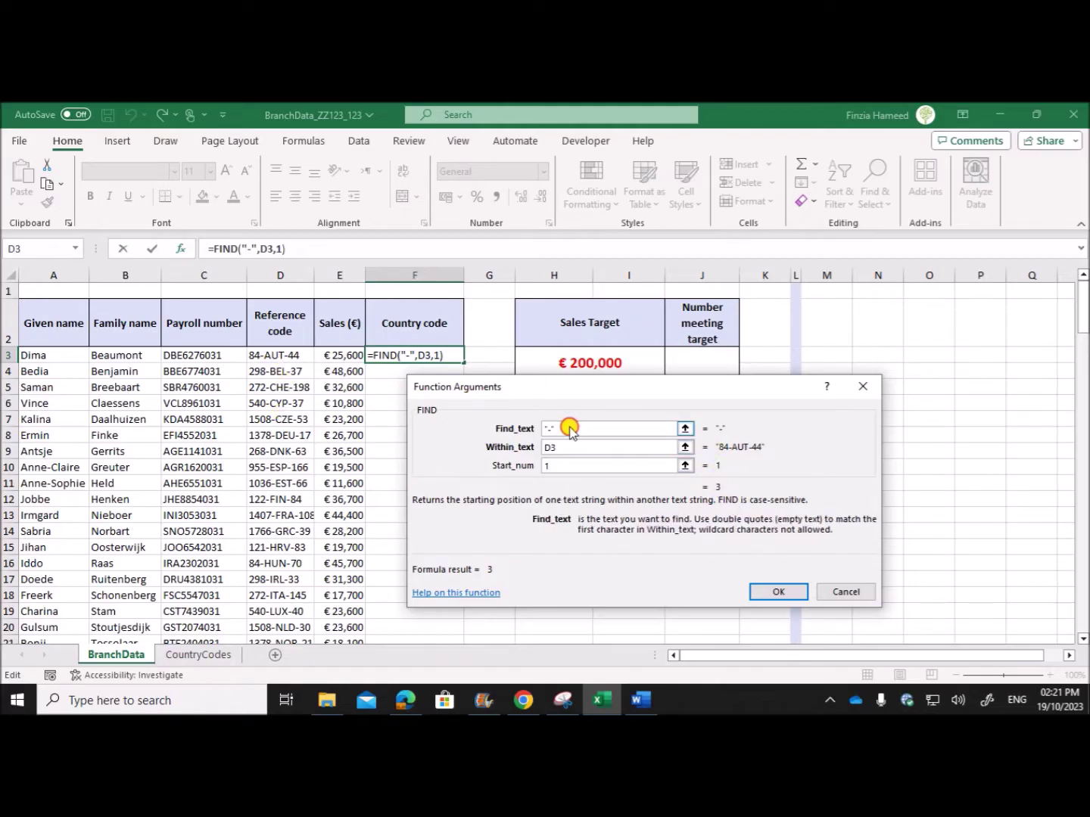
{"action": "left_click", "coordinate": [776, 596]}
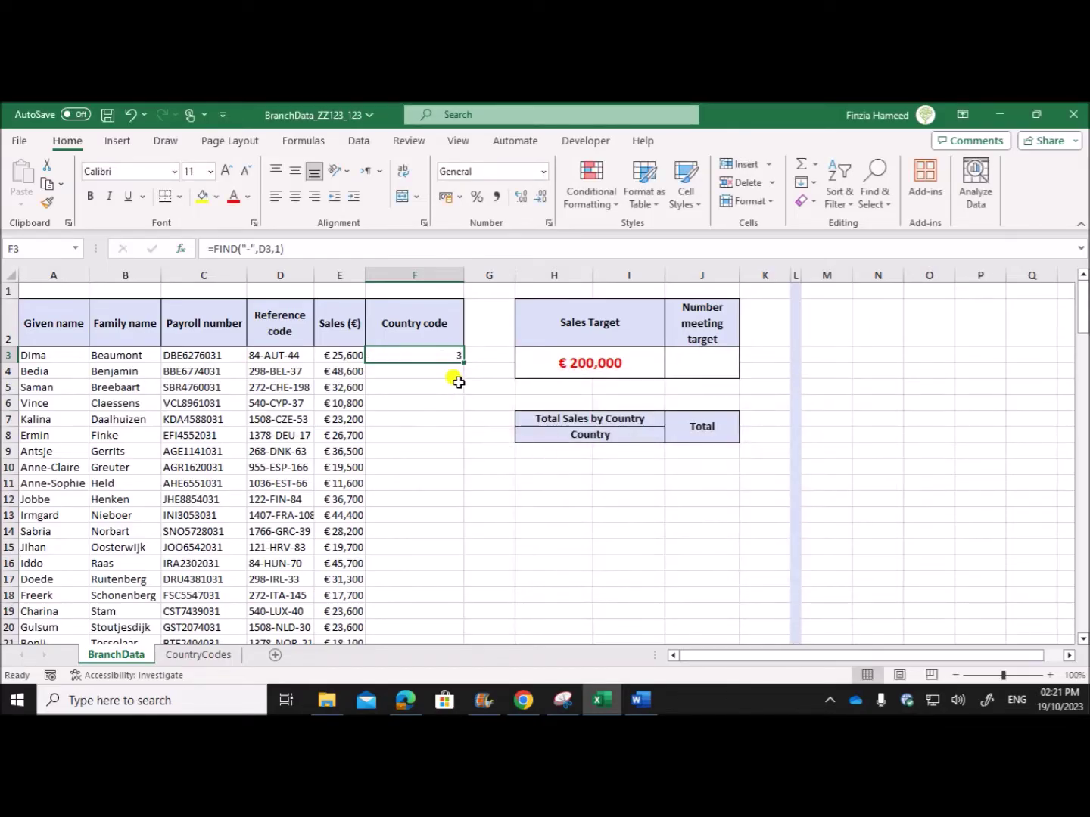
Copy the FIND("-",D3,1) expression from cell F3 without its equals sign.
{"action": "left_click", "coordinate": [264, 356]}
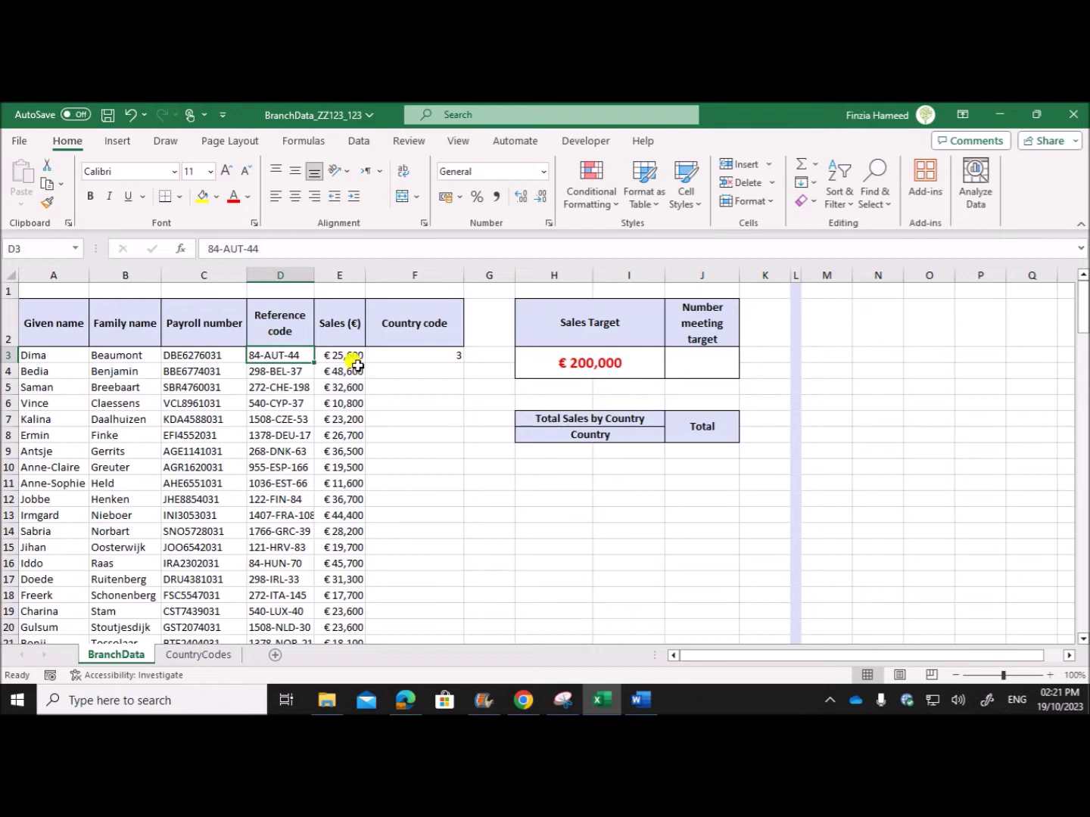
{"action": "double_click", "coordinate": [417, 352]}
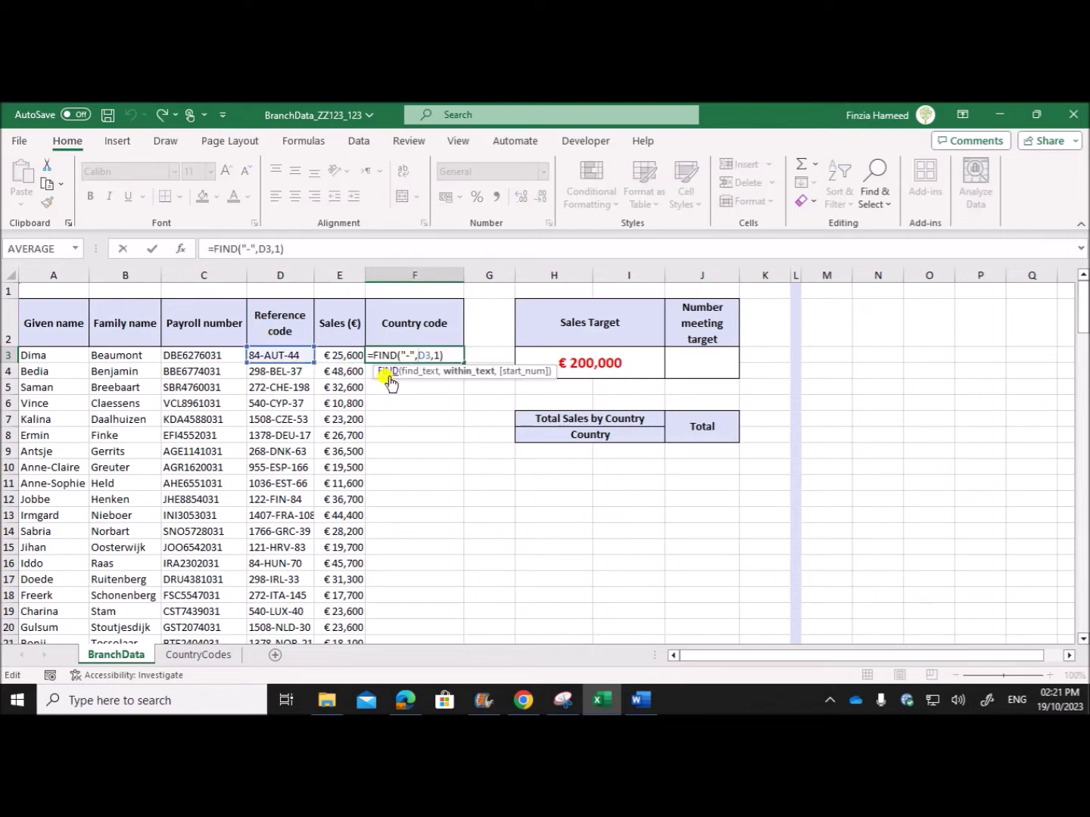
{"action": "left_click_drag", "start_coordinate": [371, 355], "coordinate": [456, 355]}
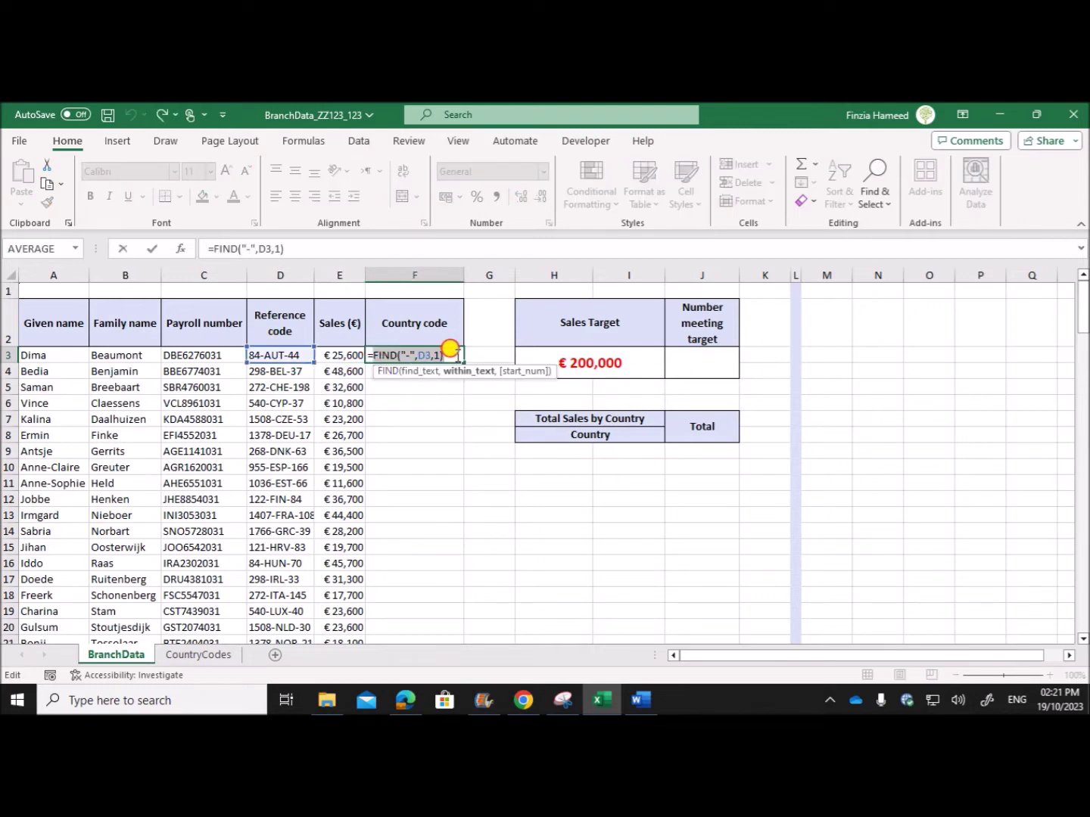
{"action": "key", "text": "ctrl+c"}
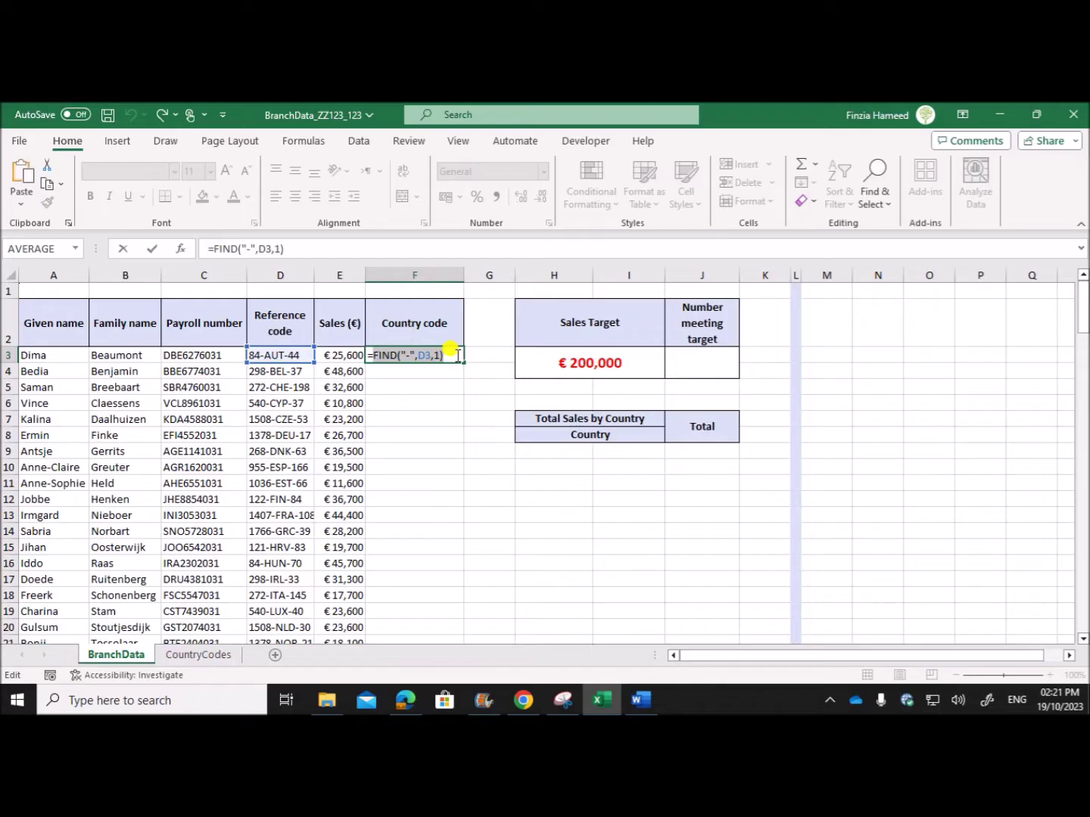
{"action": "type", "text": "x"}
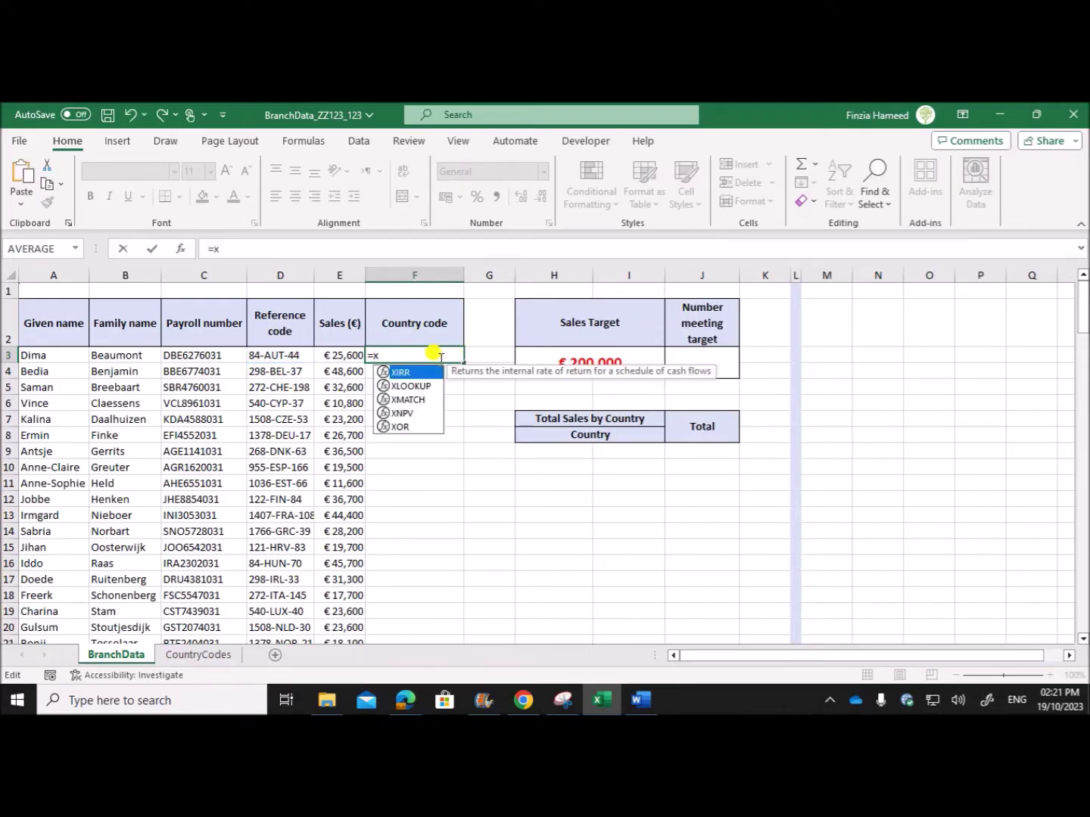
{"action": "key", "text": "BackSpace"}
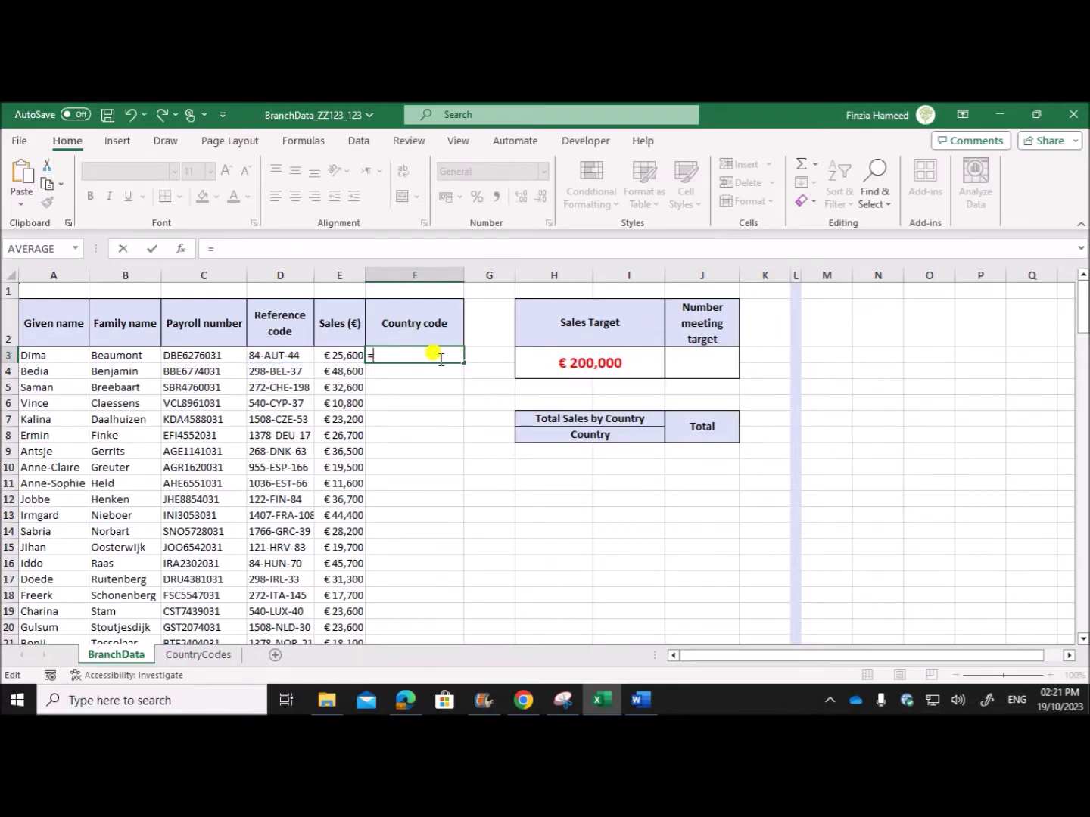
{"action": "left_click", "coordinate": [180, 249]}
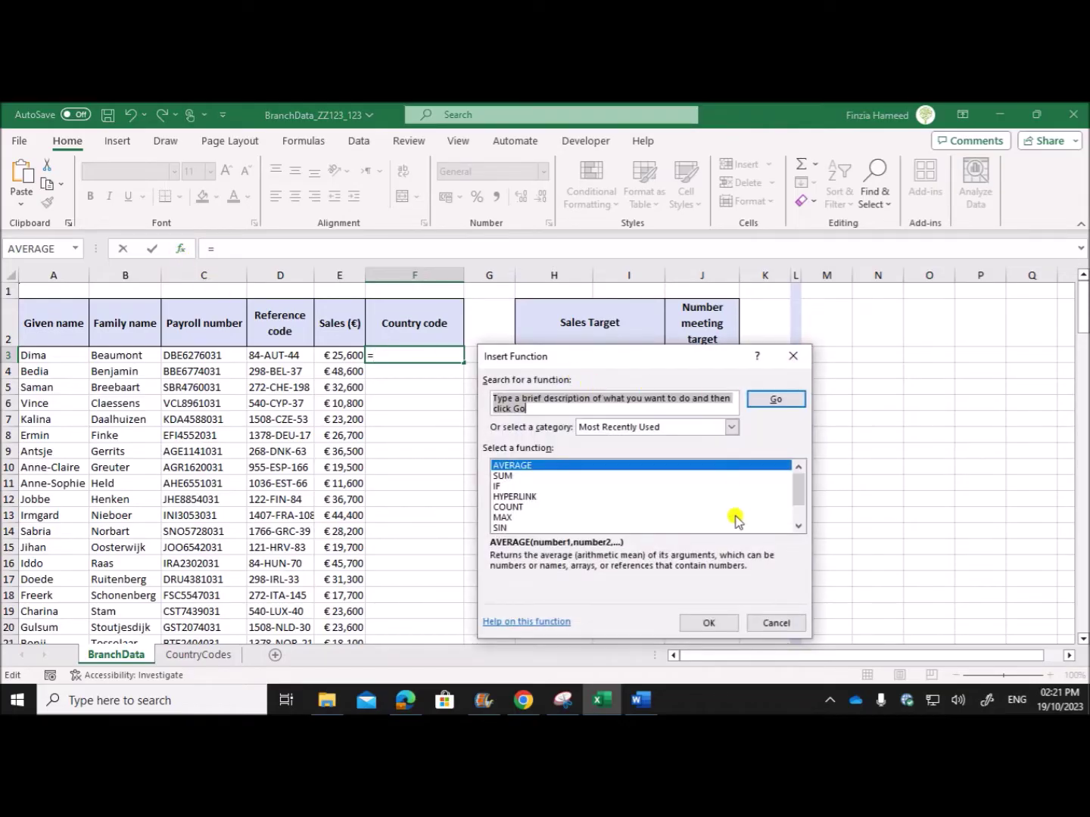
{"action": "left_click", "coordinate": [774, 623]}
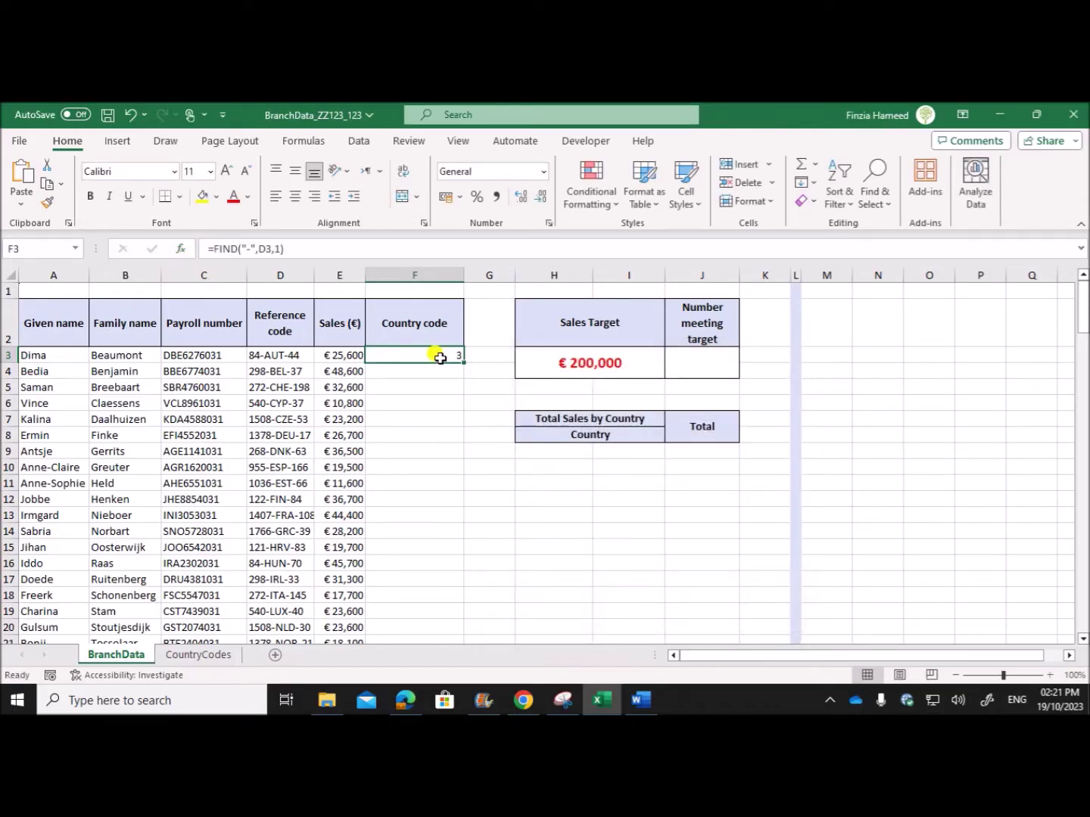
Reselect the FIND expression in cell F3's formula without its equals sign, and clear the contents of F3.
{"action": "left_click_drag", "start_coordinate": [300, 243], "coordinate": [215, 255]}
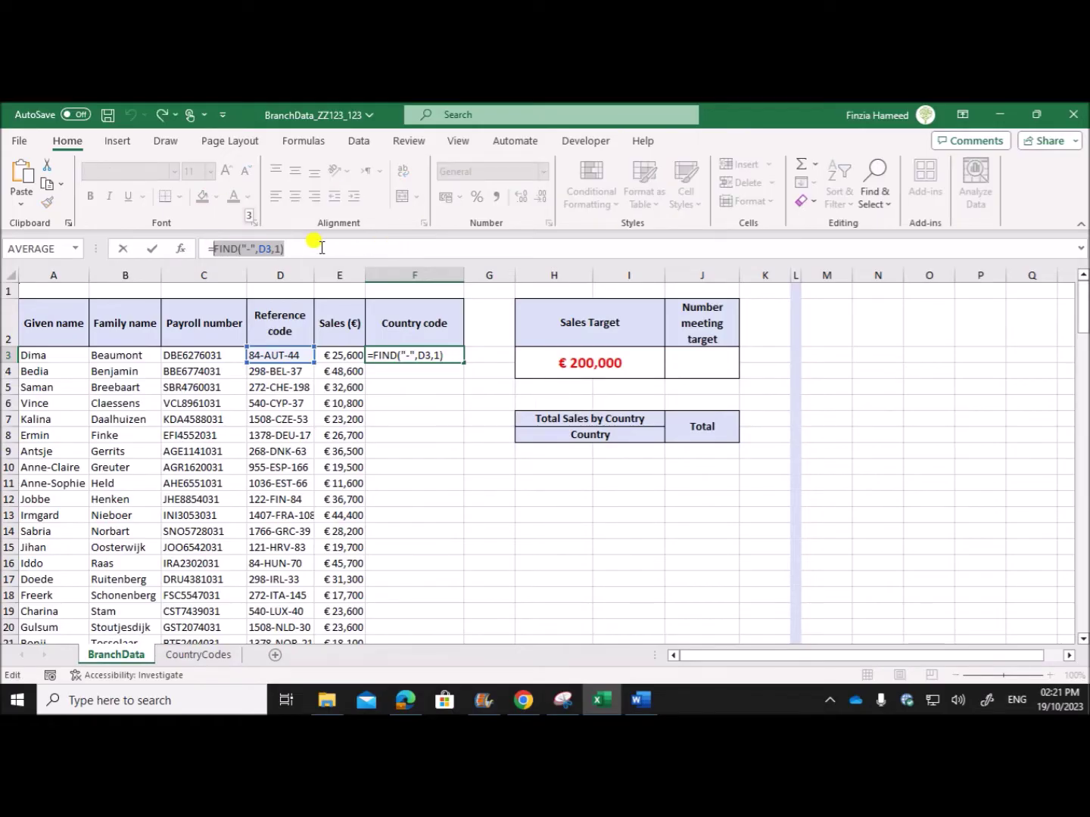
{"action": "key", "text": "Return"}
{"action": "left_click", "coordinate": [408, 354]}
{"action": "key", "text": "Delete"}
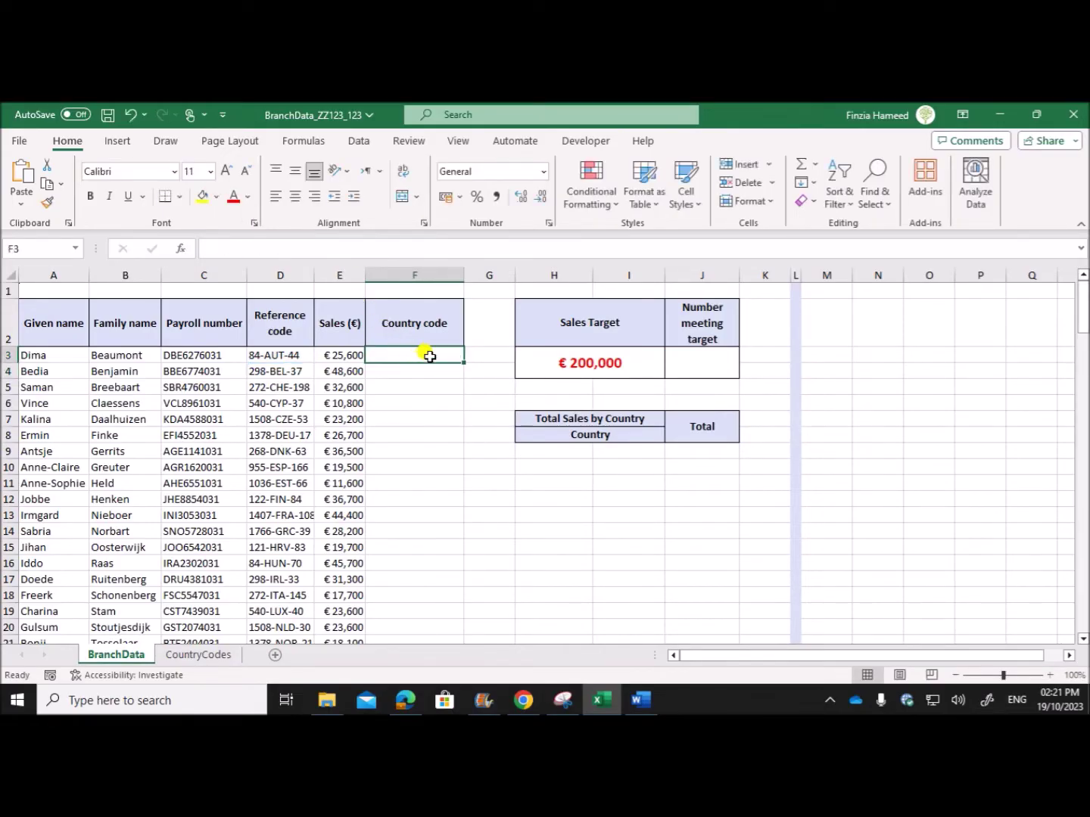
Enter a MID function in cell F3 with Text D3, Start_num FIND("-",D3,1)+1 and Num_chars 3, and highlight the finished formula.
{"action": "type", "text": "=MID("}
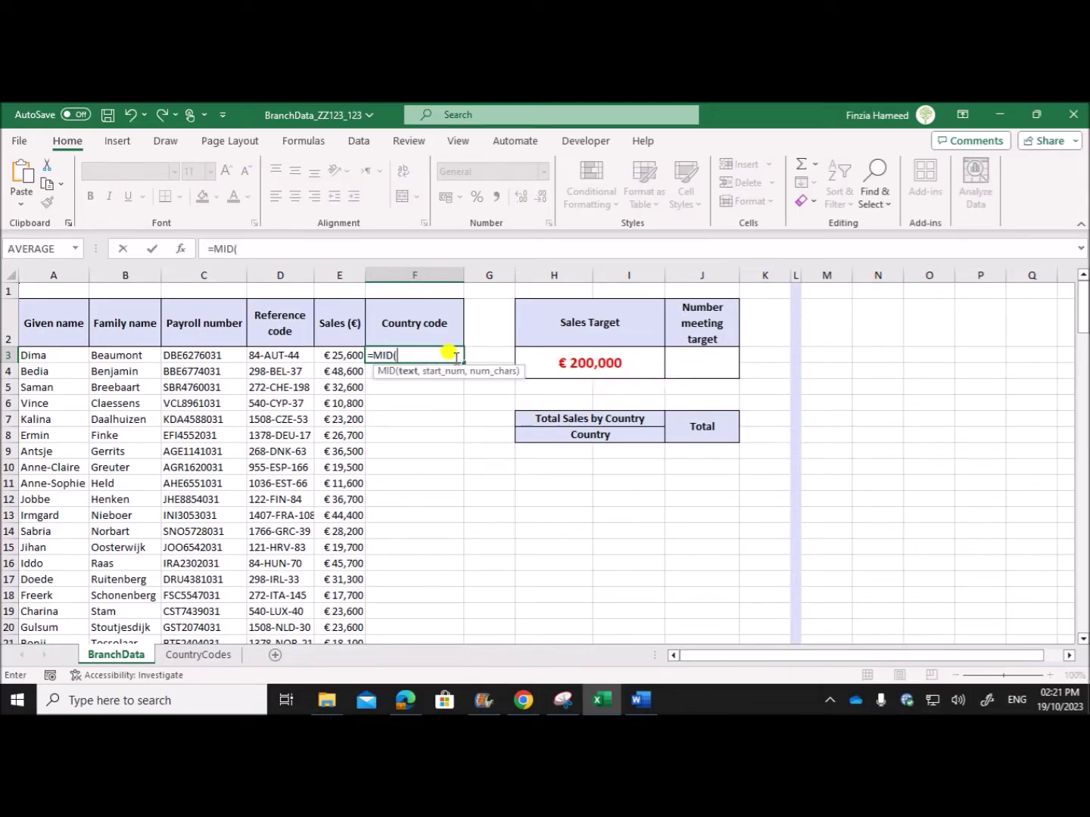
{"action": "left_click", "coordinate": [181, 248]}
{"action": "left_click_drag", "start_coordinate": [608, 384], "coordinate": [634, 319]}
{"action": "left_click", "coordinate": [286, 356]}
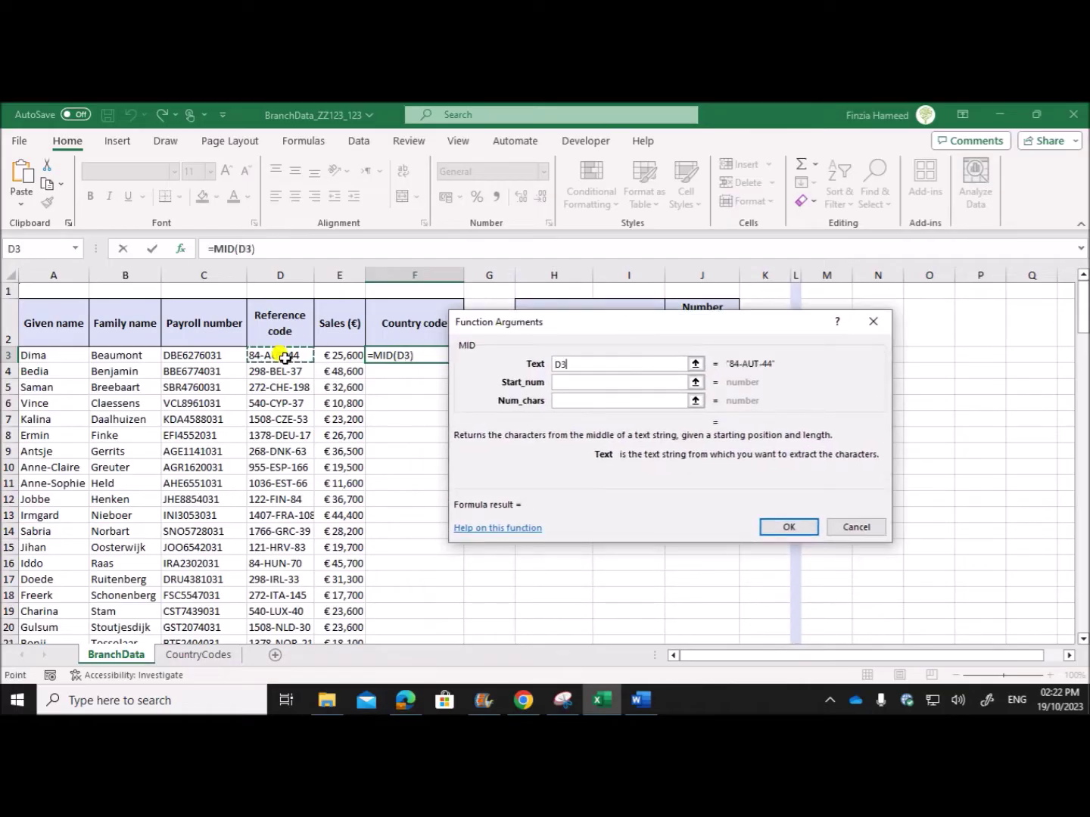
{"action": "left_click", "coordinate": [568, 383]}
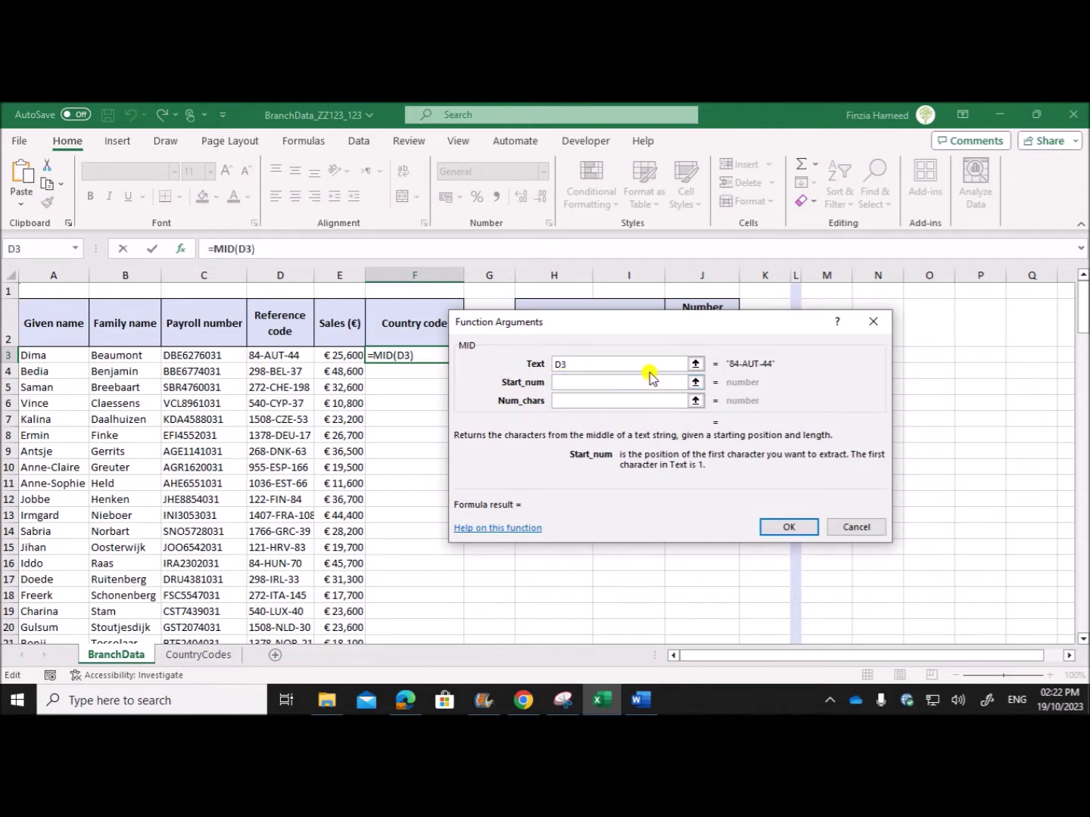
{"action": "key", "text": "ctrl+v"}
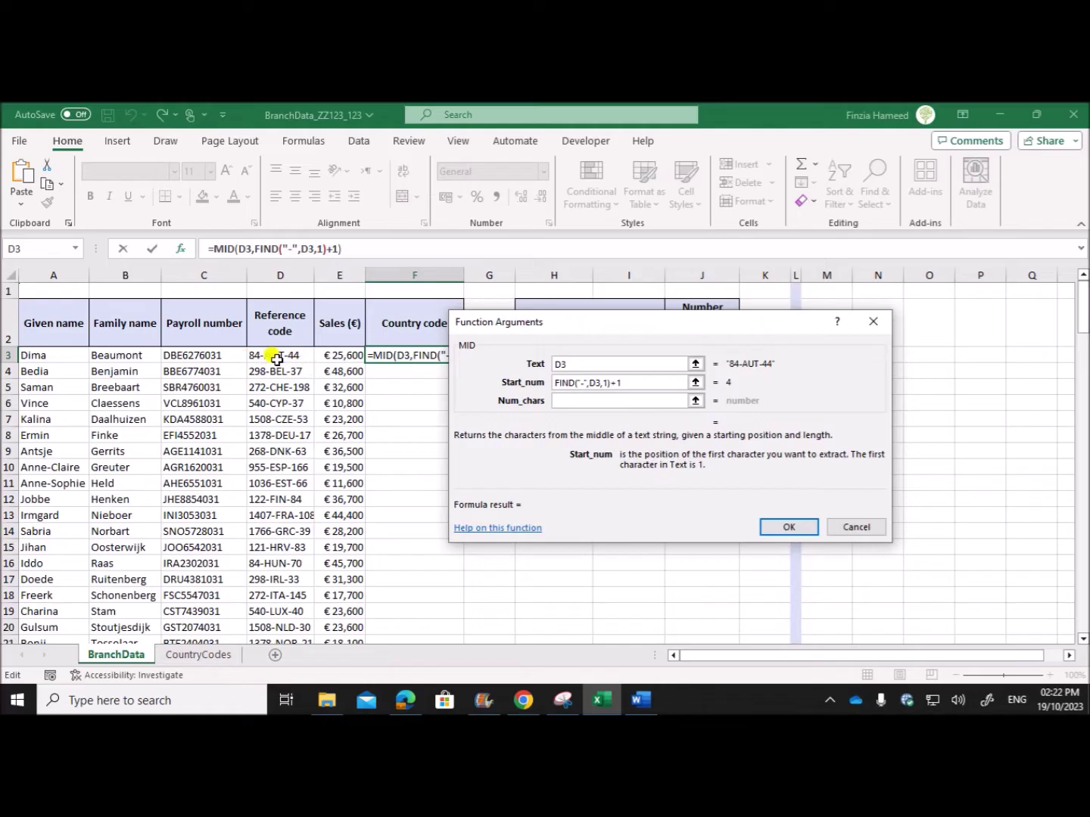
{"action": "left_click", "coordinate": [574, 398]}
{"action": "type", "text": "3"}
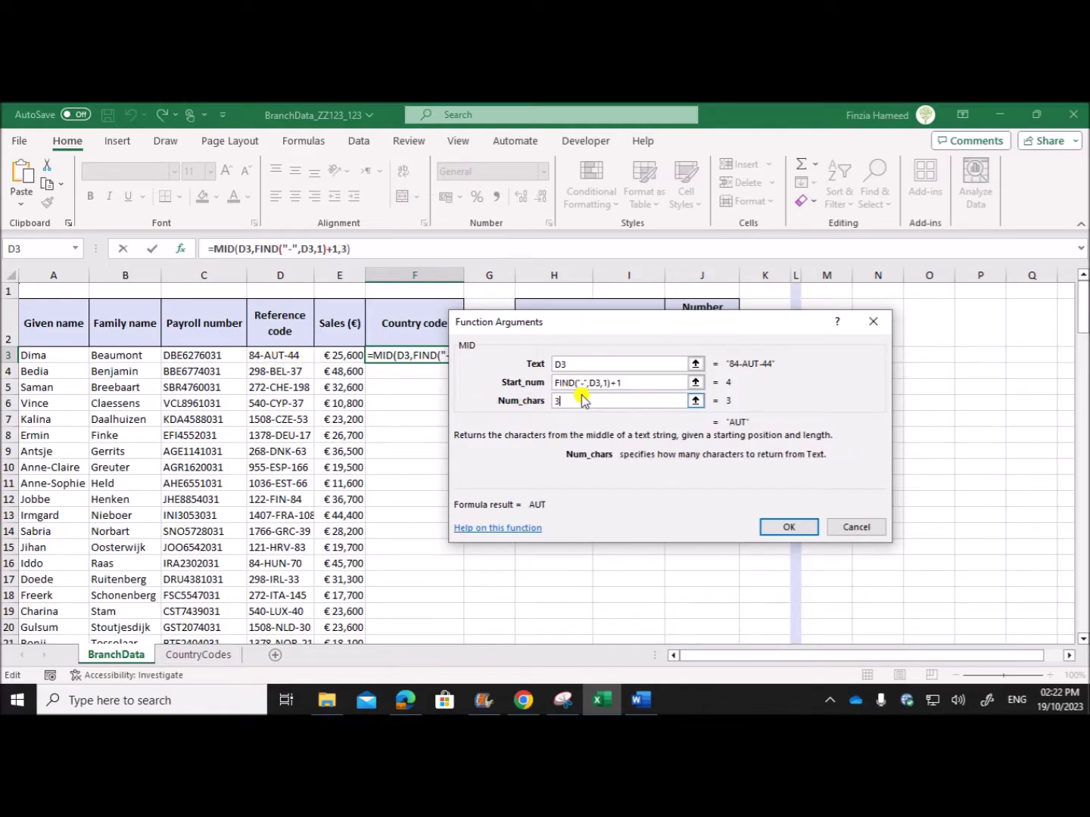
{"action": "left_click", "coordinate": [785, 527]}
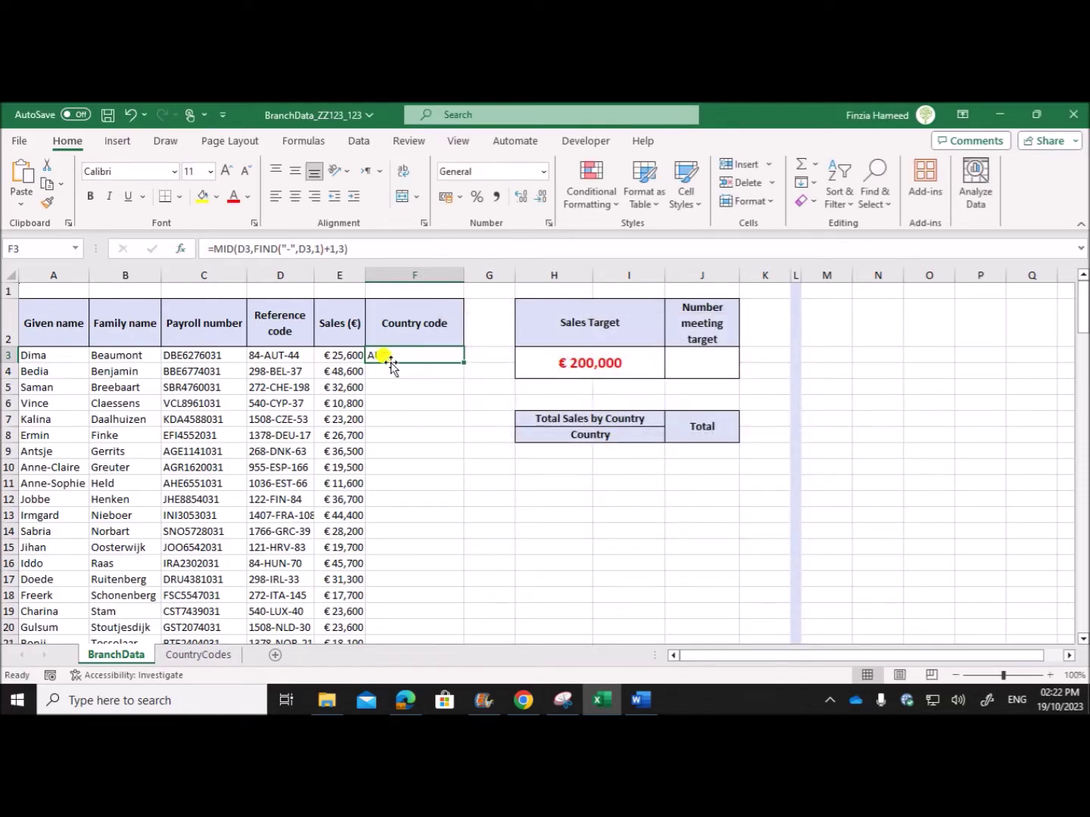
{"action": "double_click", "coordinate": [424, 355]}
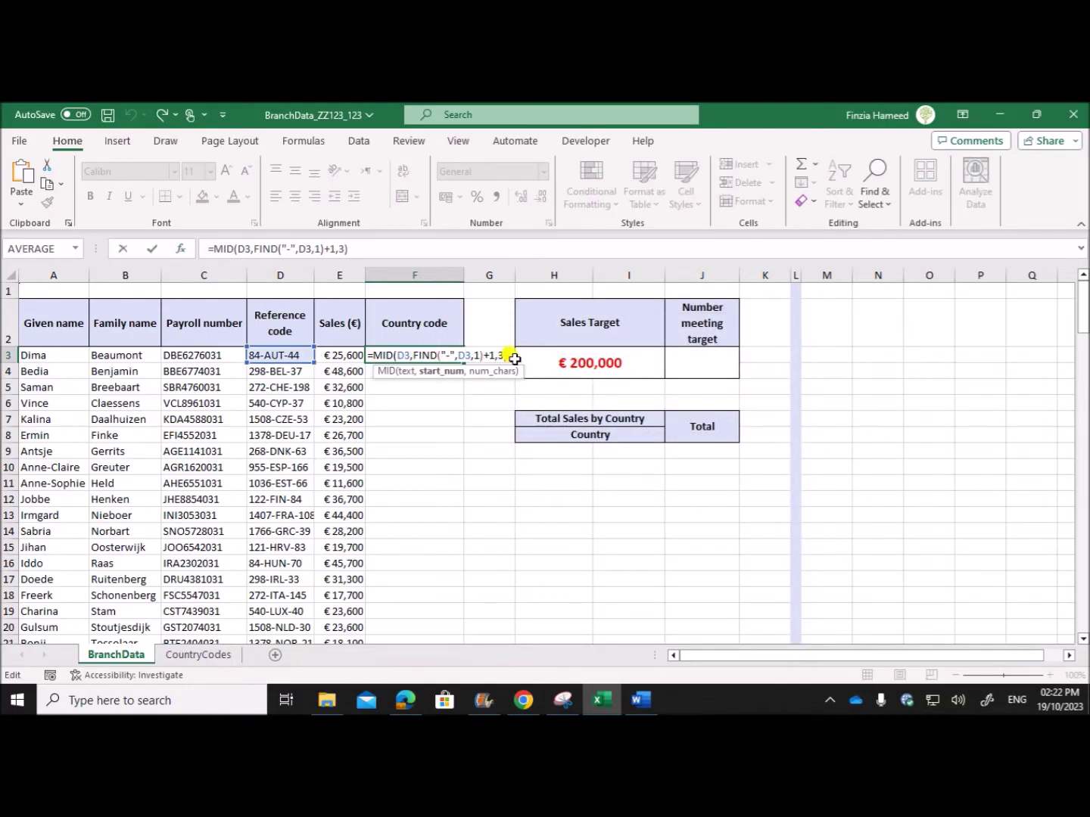
{"action": "left_click_drag", "start_coordinate": [502, 350], "coordinate": [373, 350]}
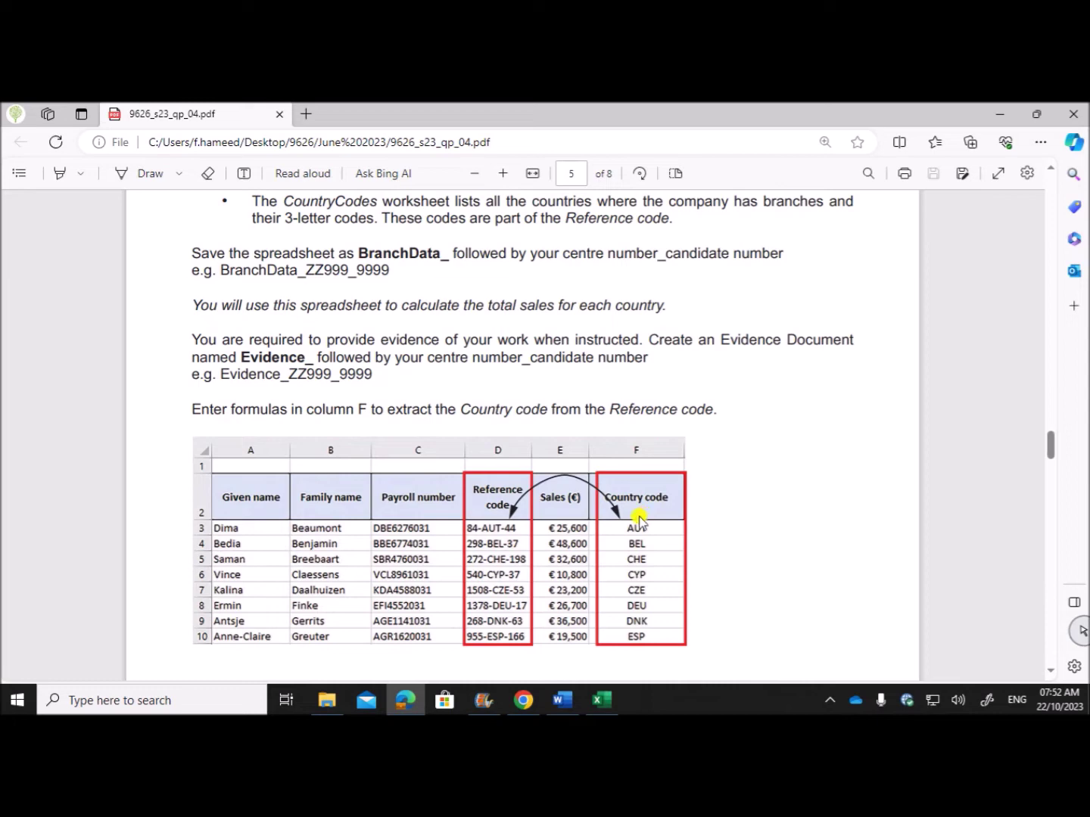
Read the instruction on page 6 of the exam paper about extracting unique country codes from column F into H9 and below.
{"action": "scroll", "coordinate": [664, 564], "scroll_direction": "down", "scroll_amount": 12}
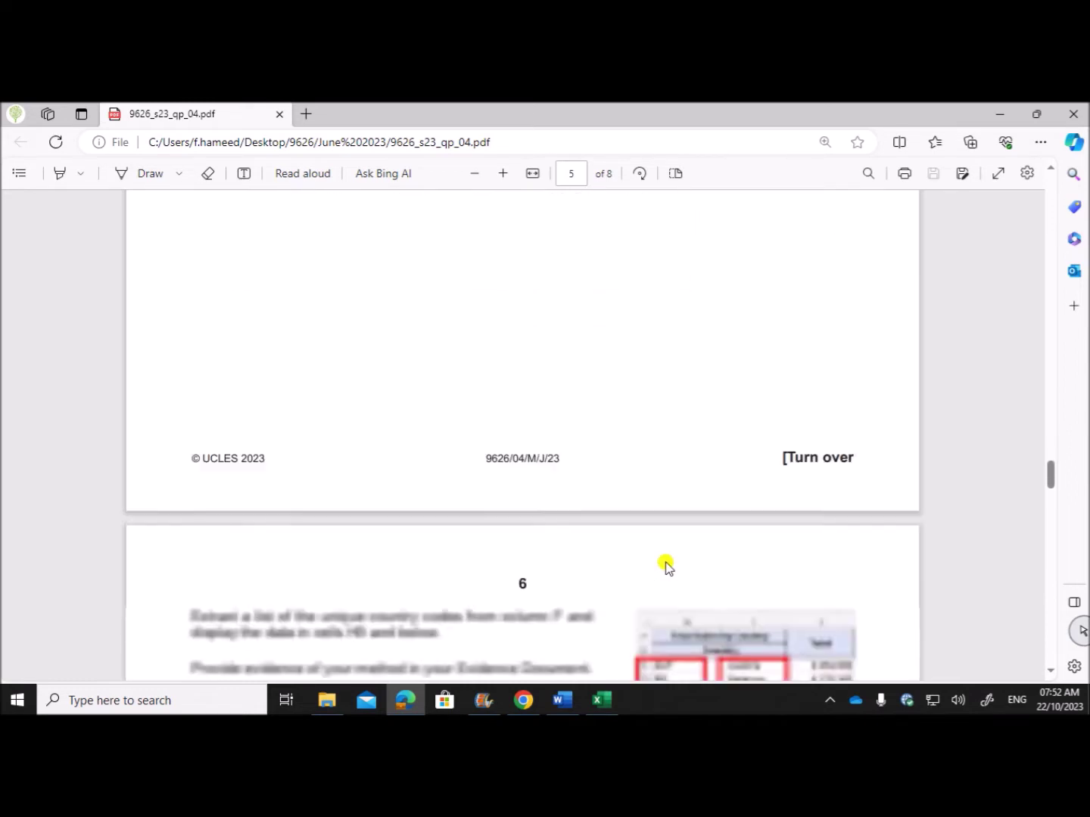
{"action": "left_click_drag", "start_coordinate": [194, 239], "coordinate": [452, 260]}
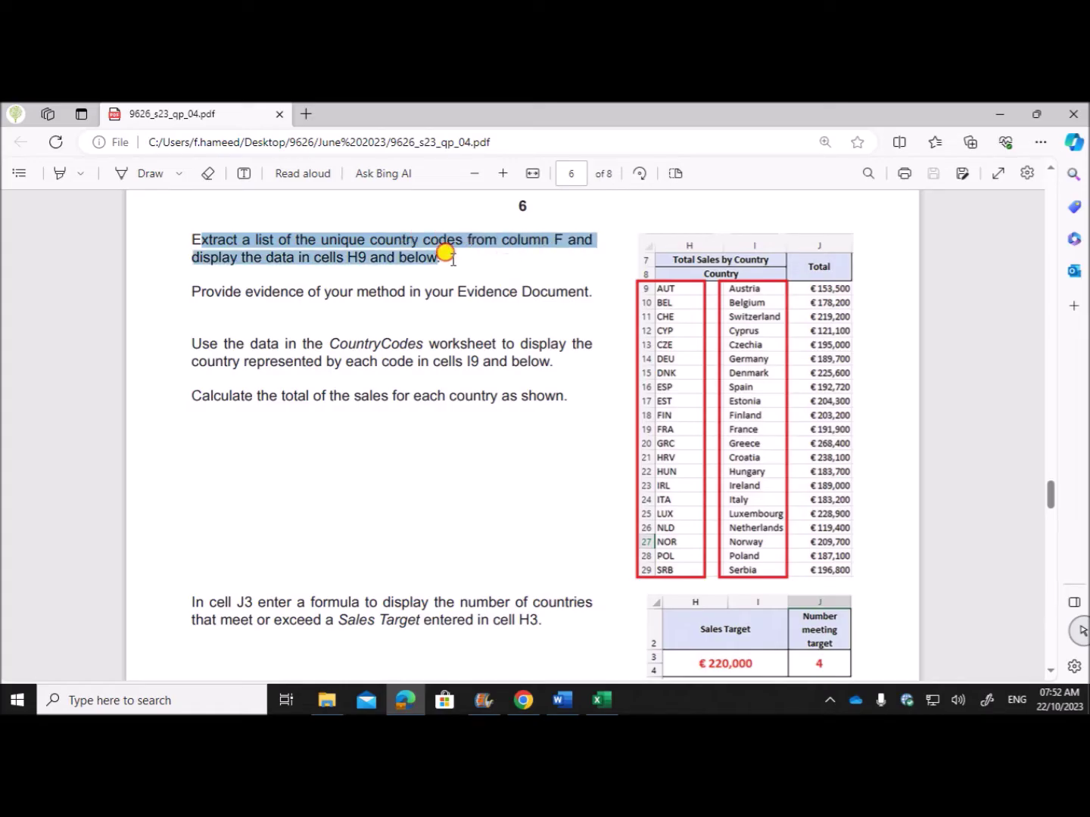
{"action": "left_click_drag", "start_coordinate": [453, 260], "coordinate": [453, 260]}
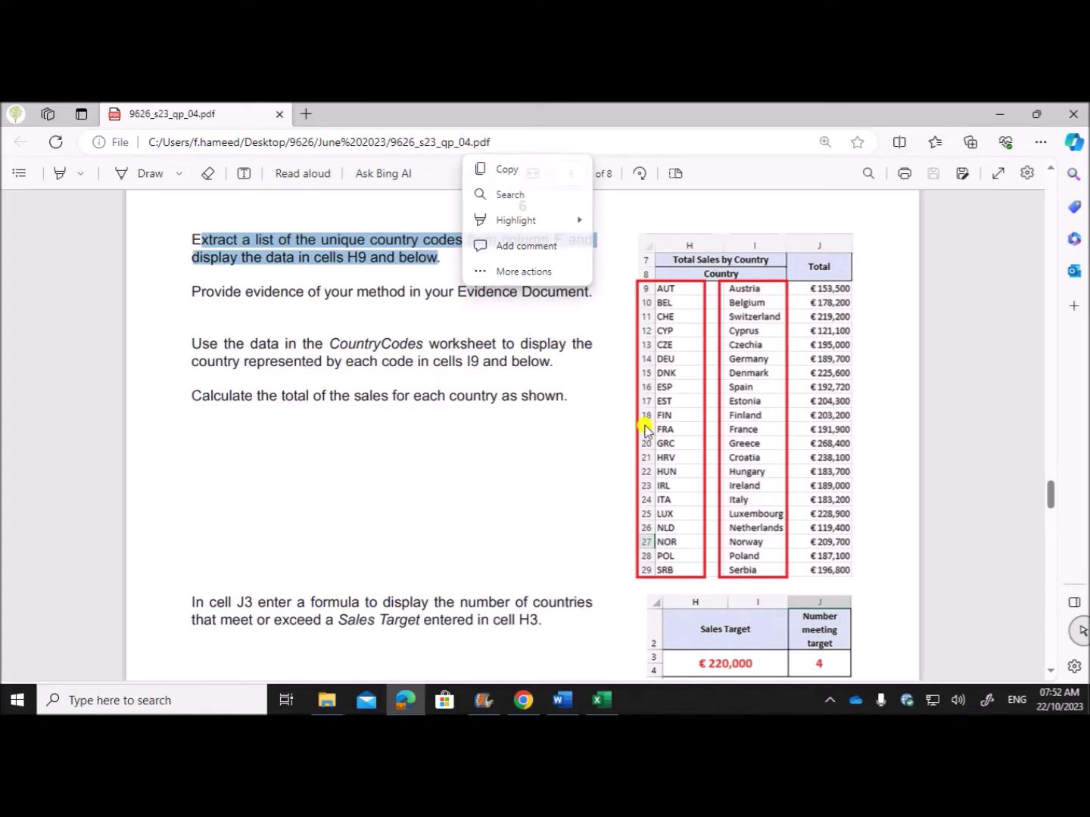
{"action": "scroll", "coordinate": [613, 567], "scroll_direction": "up", "scroll_amount": 4}
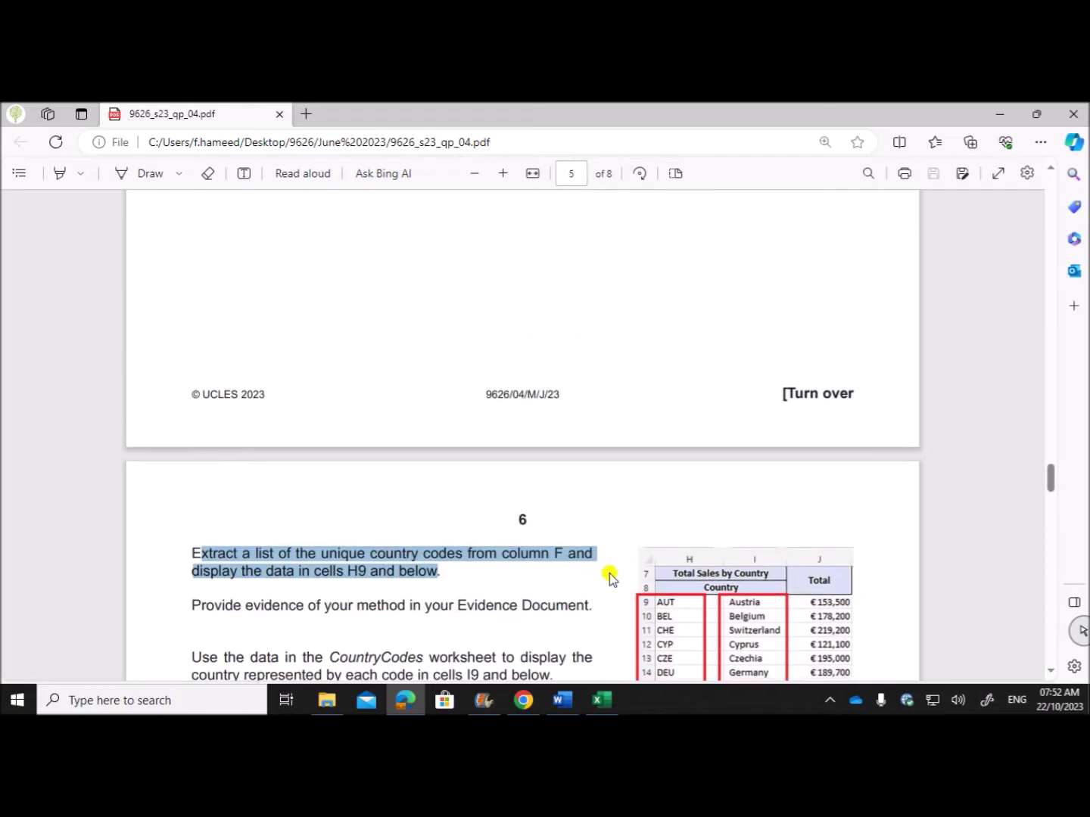
Switch to the BranchData workbook and paste all country codes from F3 downward as values only, starting at H9.
{"action": "left_click", "coordinate": [603, 700]}
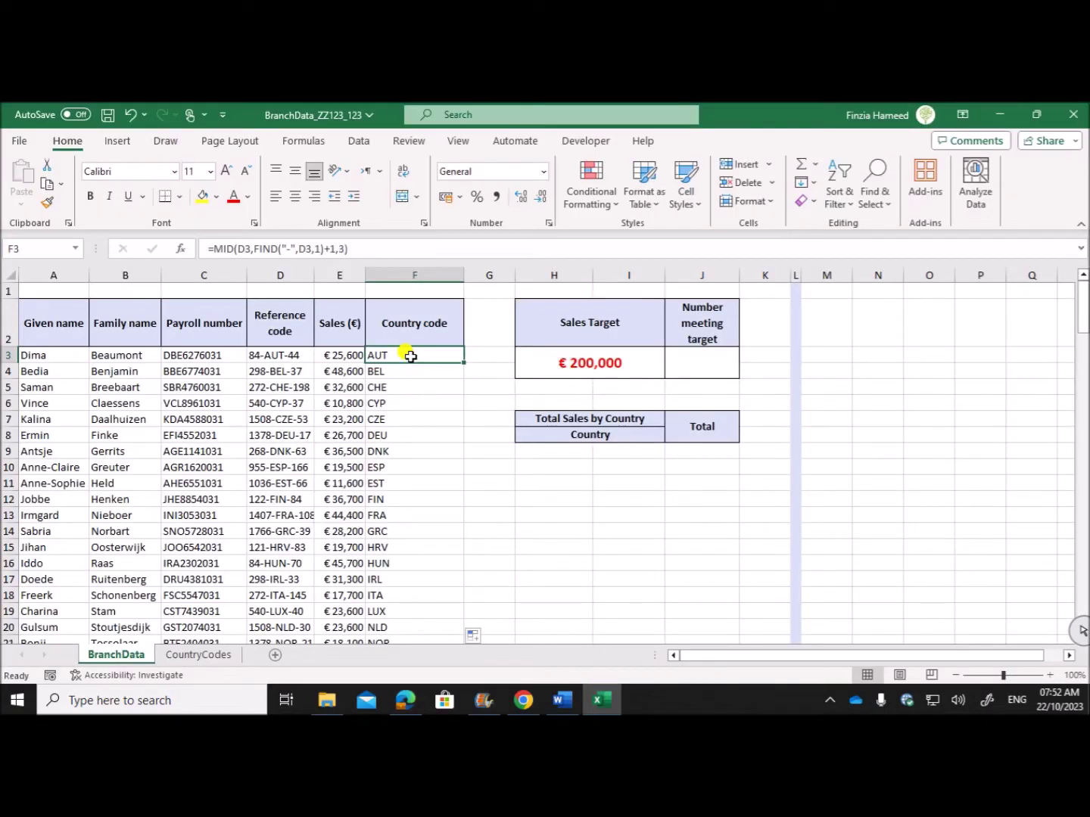
{"action": "left_click_drag", "start_coordinate": [410, 356], "coordinate": [403, 609]}
{"action": "scroll", "coordinate": [556, 505], "scroll_direction": "up", "scroll_amount": 20}
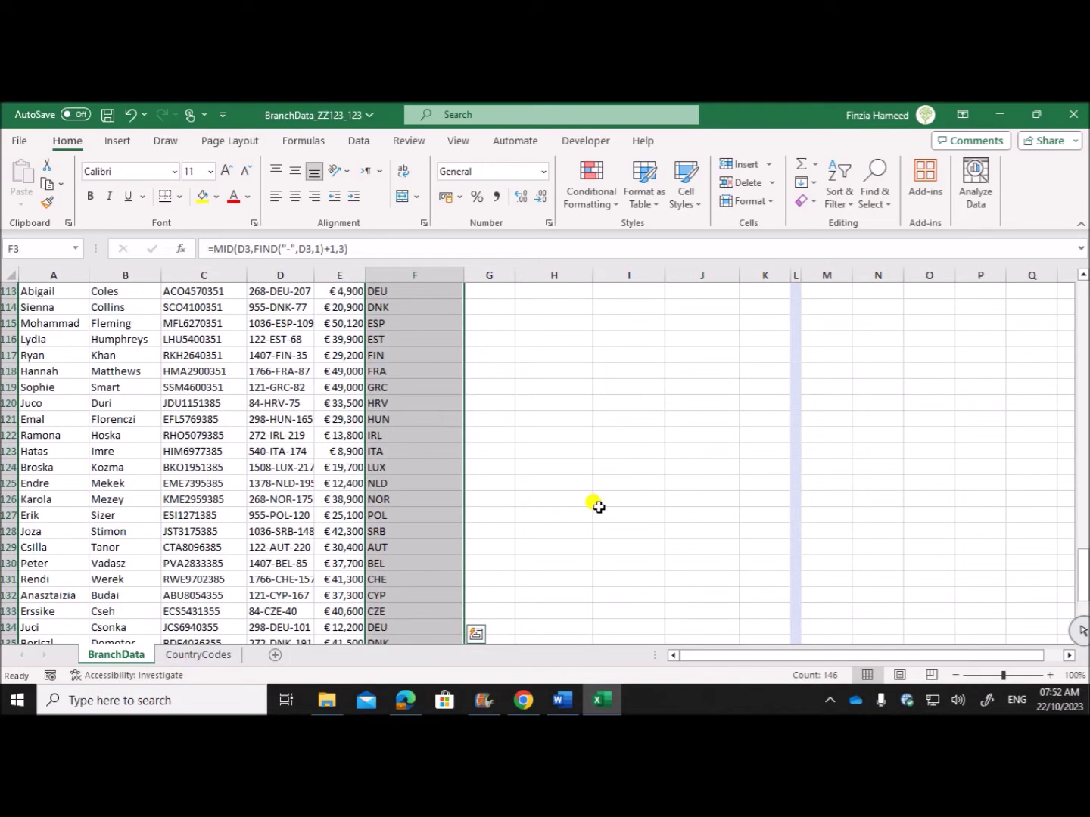
{"action": "scroll", "coordinate": [596, 494], "scroll_direction": "up", "scroll_amount": 11}
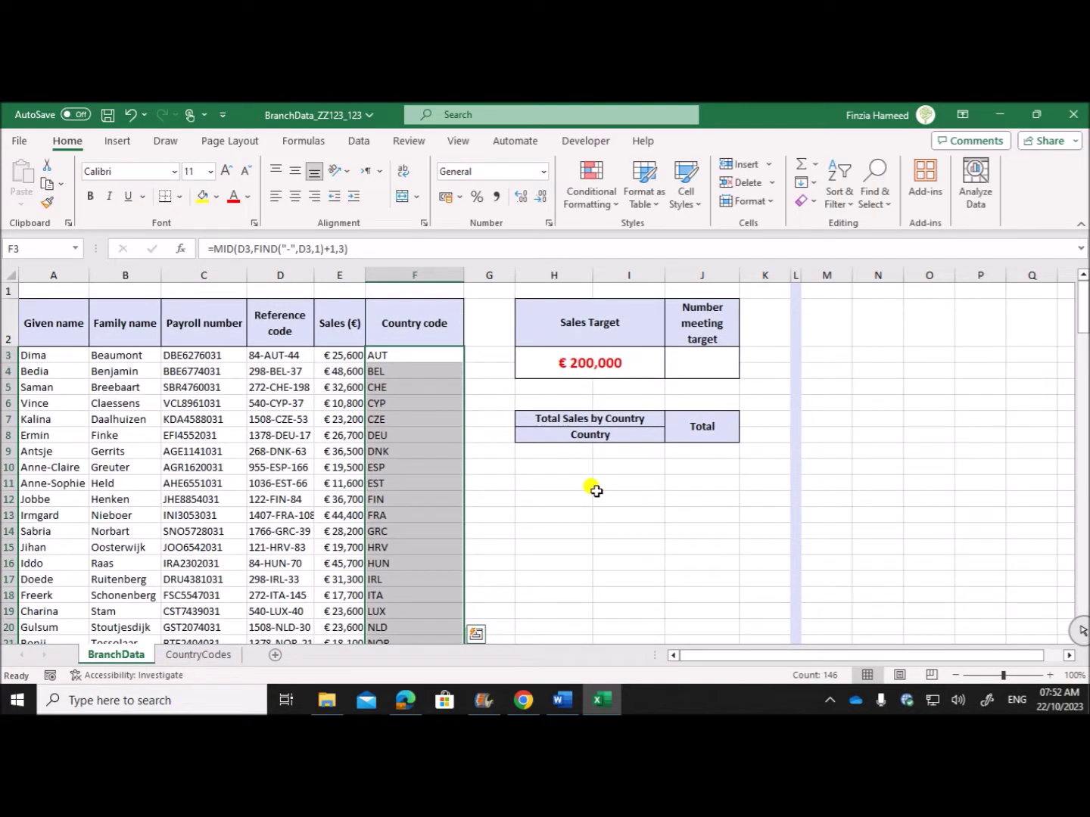
{"action": "key", "text": "ctrl+c"}
{"action": "left_click", "coordinate": [552, 450]}
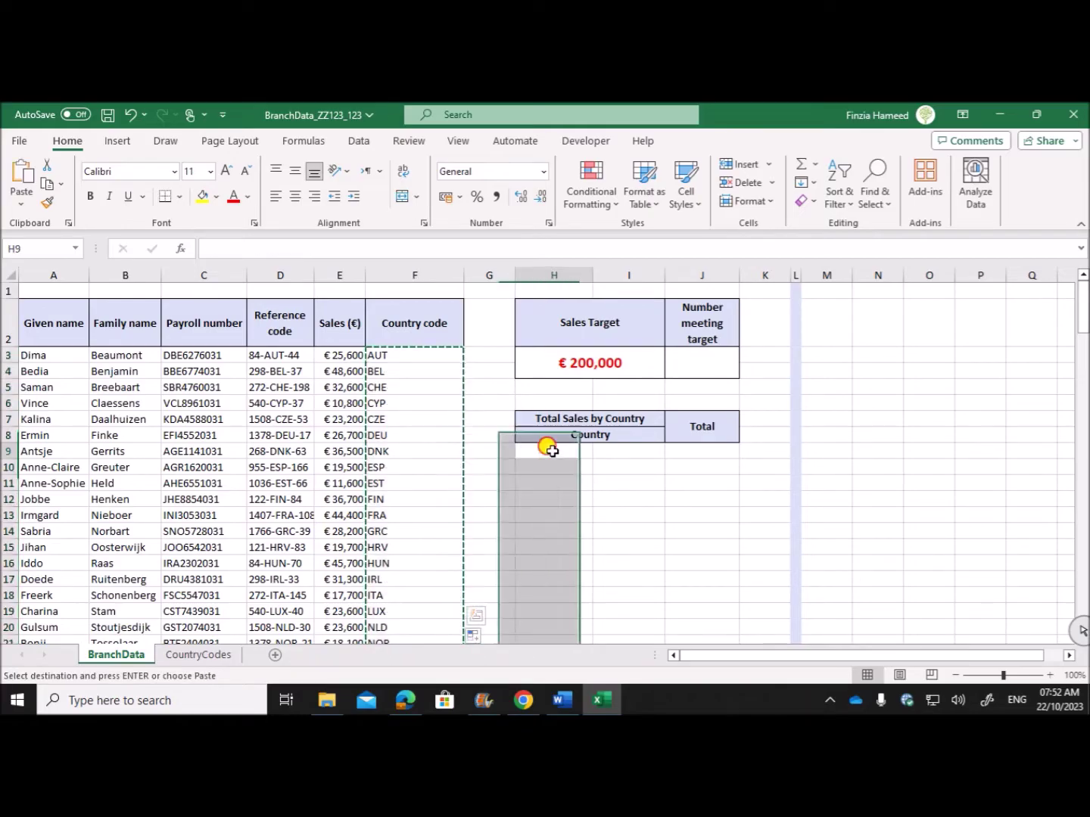
{"action": "right_click", "coordinate": [553, 451]}
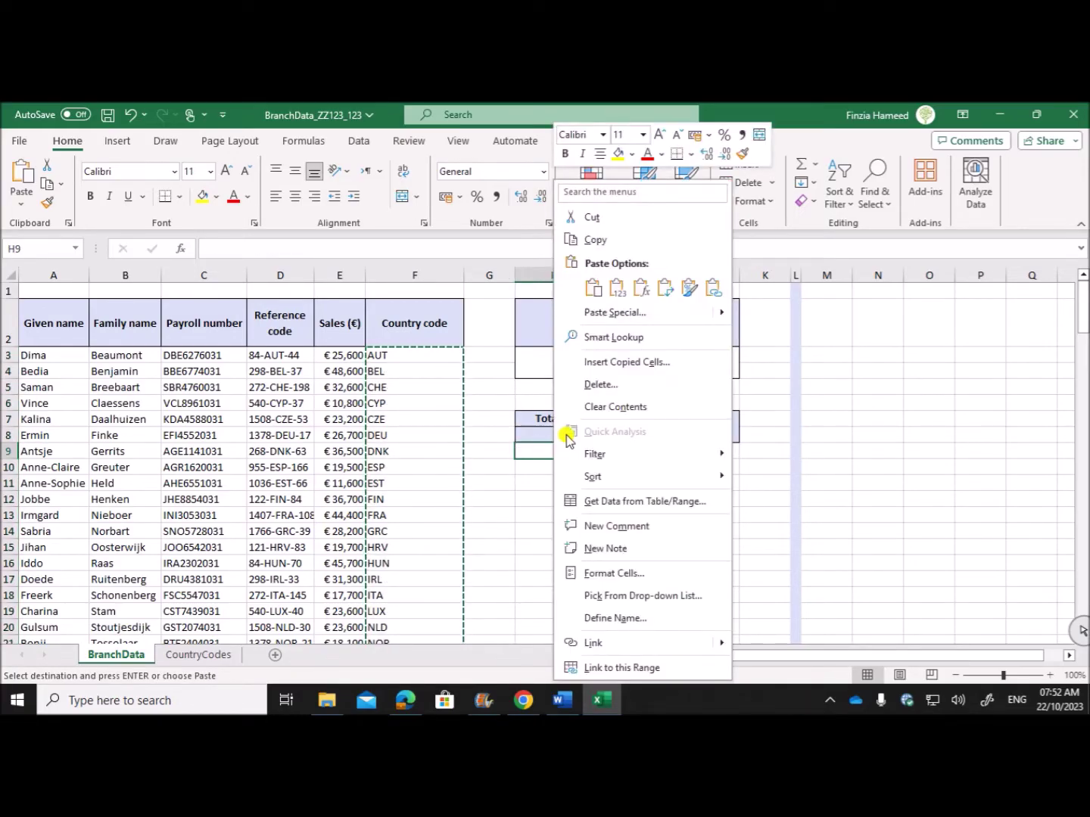
{"action": "left_click", "coordinate": [616, 288]}
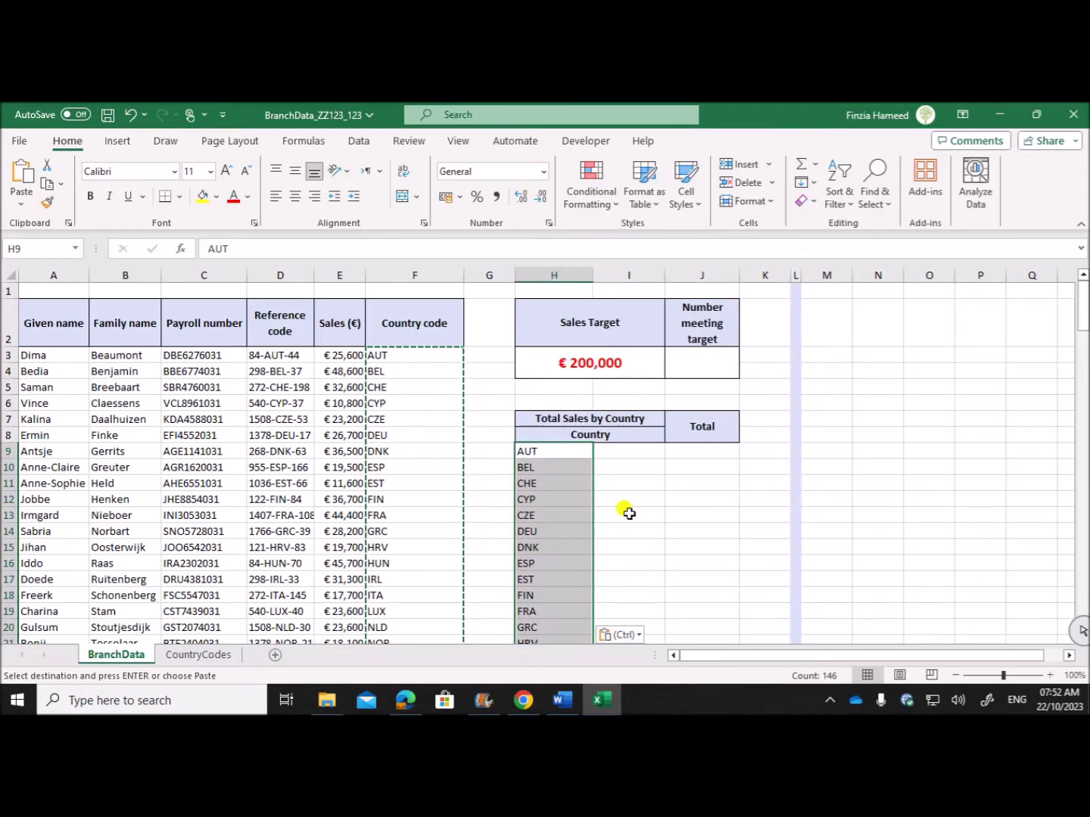
Start Remove Duplicates on the pasted country codes in column H and move the warning dialog clear of the list.
{"action": "left_click", "coordinate": [357, 142]}
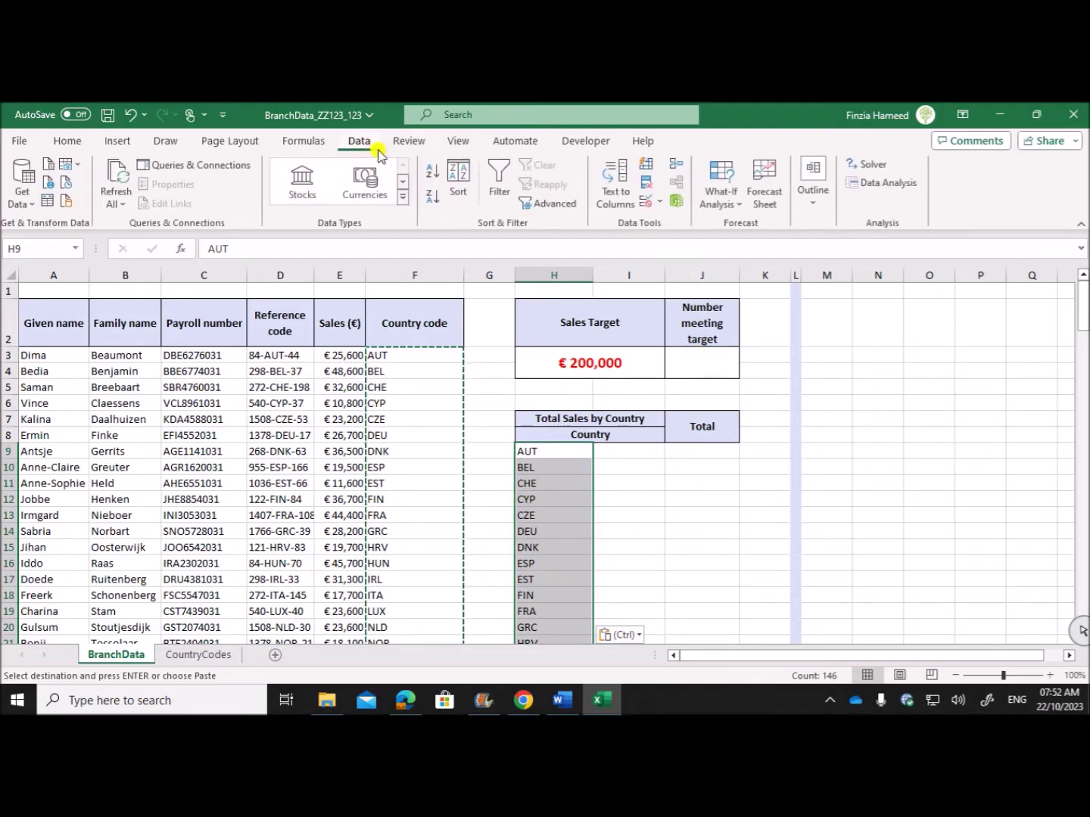
{"action": "left_click", "coordinate": [647, 189]}
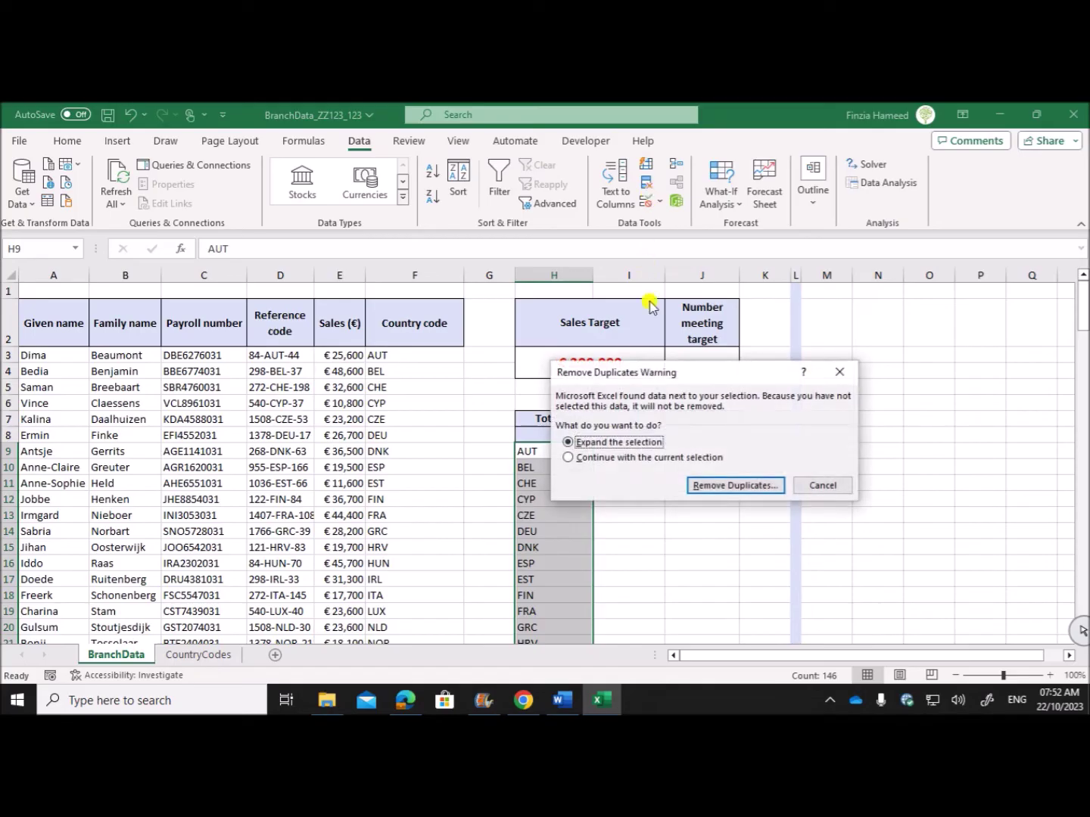
{"action": "left_click_drag", "start_coordinate": [659, 374], "coordinate": [304, 353]}
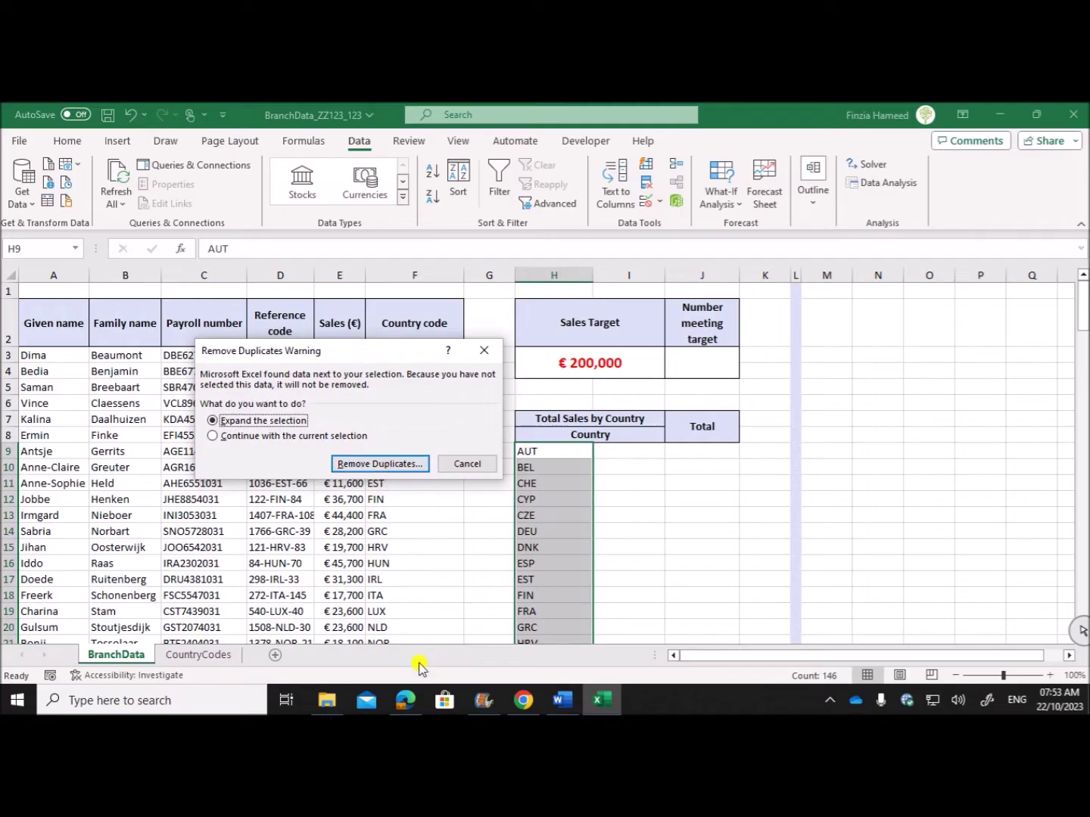
Switch to the exam paper and highlight the instruction about providing evidence of the method in the Evidence Document.
{"action": "left_click", "coordinate": [406, 700]}
{"action": "scroll", "coordinate": [389, 536], "scroll_direction": "down", "scroll_amount": 3}
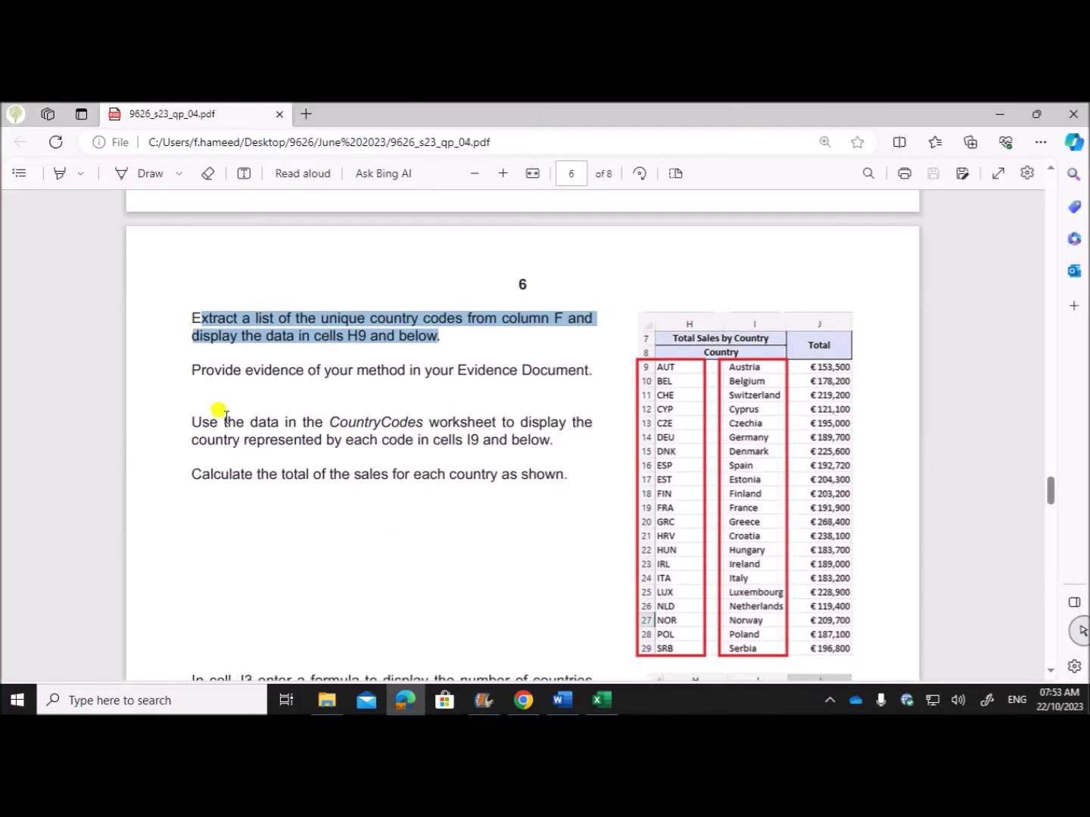
{"action": "left_click_drag", "start_coordinate": [189, 369], "coordinate": [594, 371]}
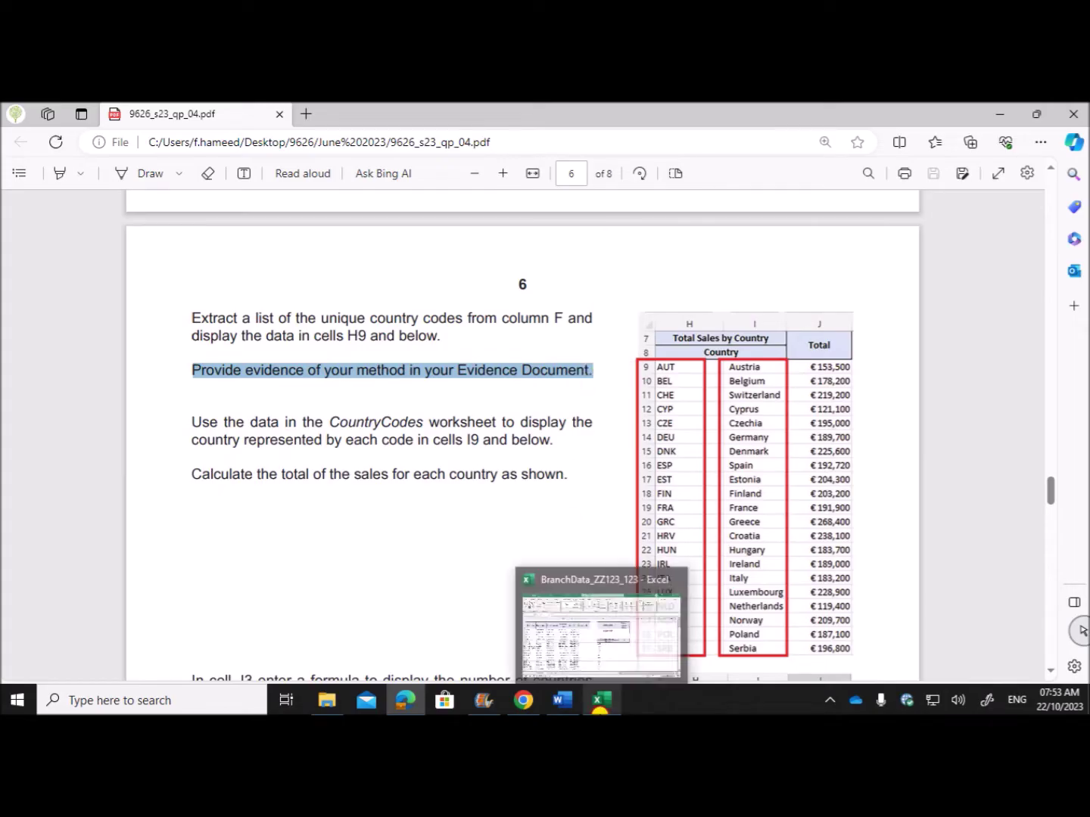
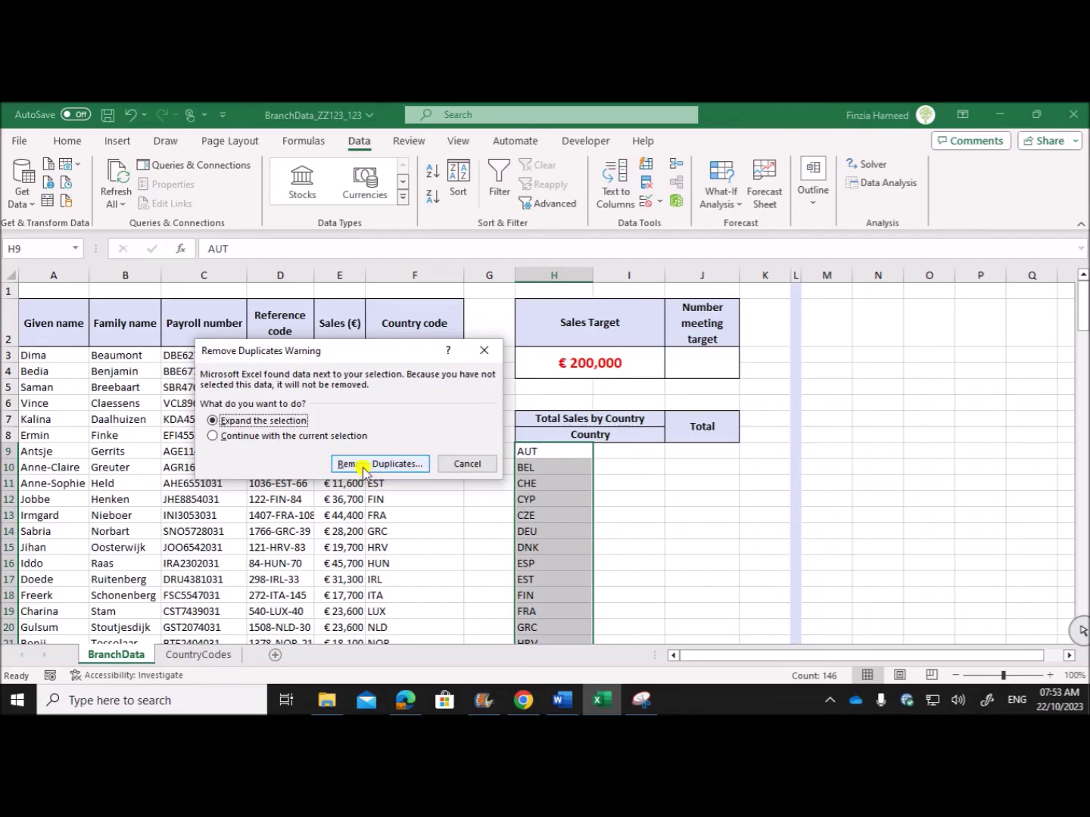
Choose to continue with the current selection in the duplicates warning, and delete the outdated screenshot from the Evidence_ZZ123_123 Word document.
{"action": "left_click", "coordinate": [289, 440]}
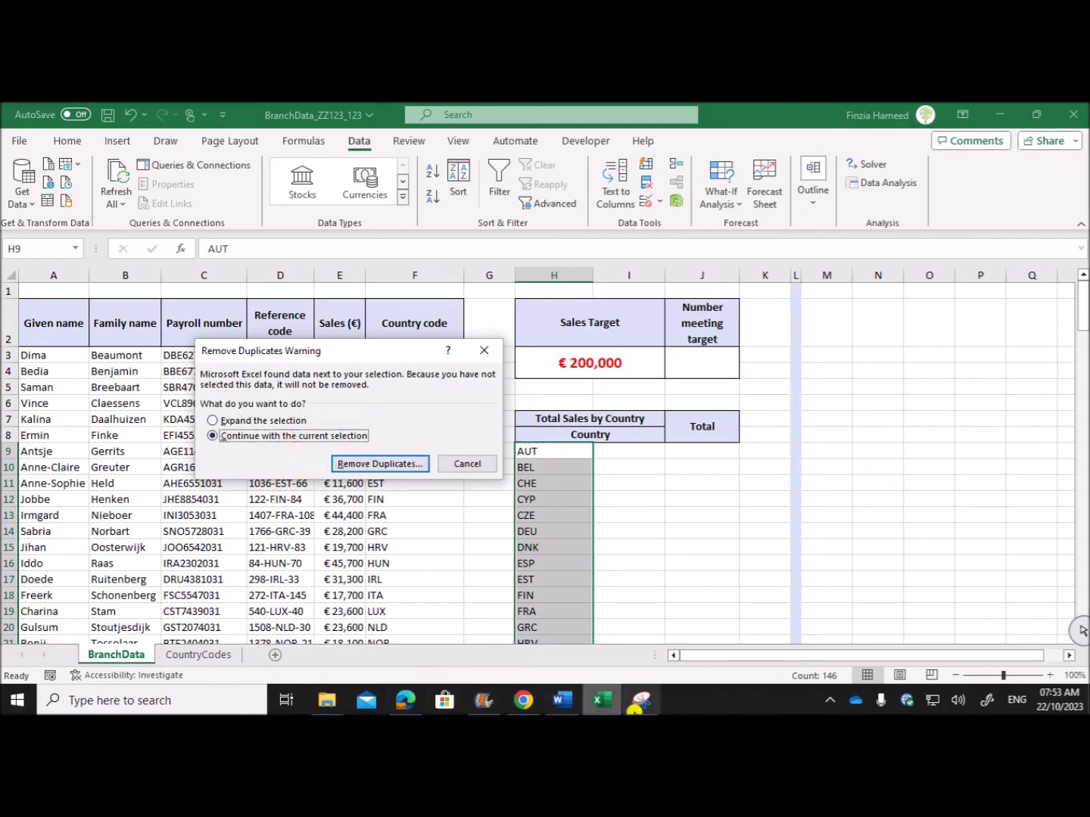
{"action": "mouse_move", "coordinate": [570, 704]}
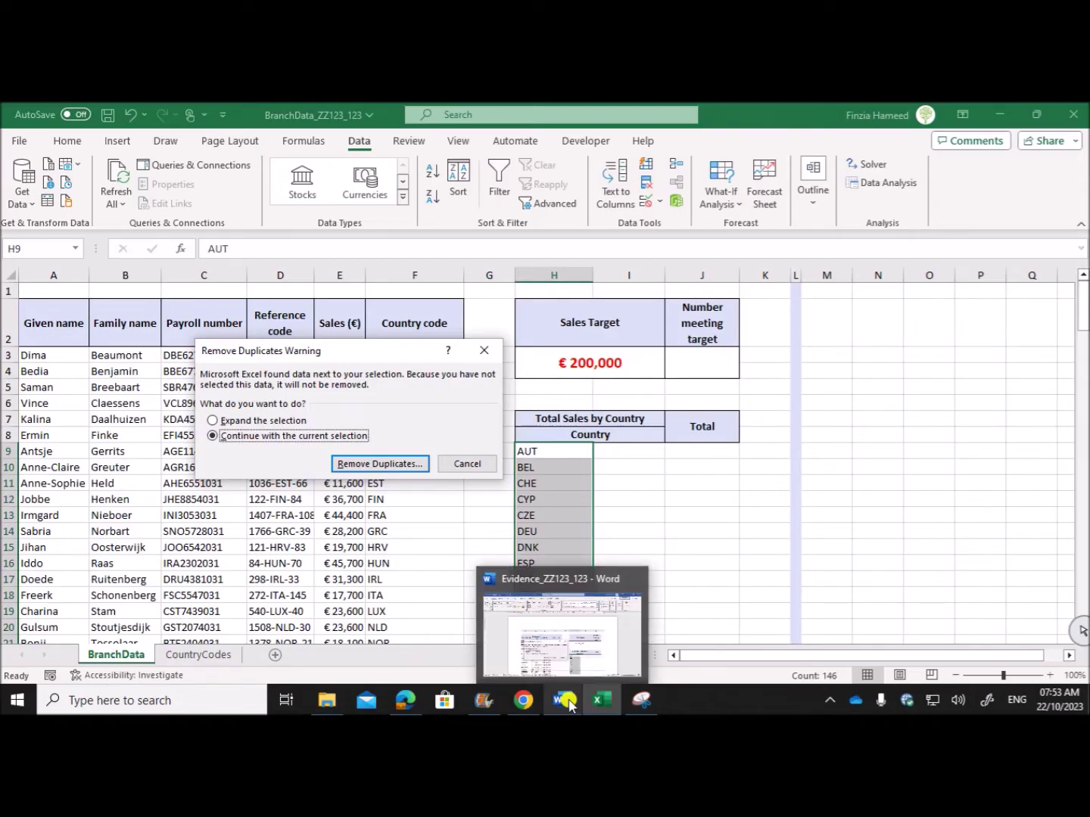
{"action": "left_click", "coordinate": [570, 704]}
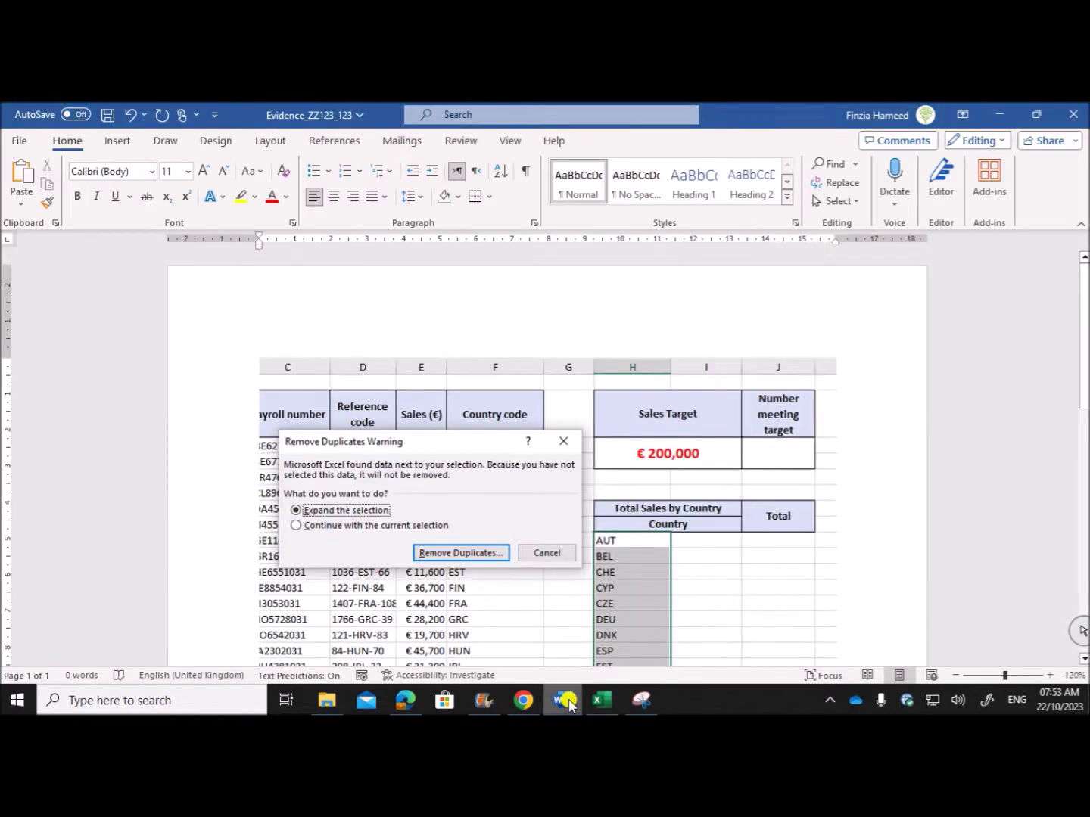
{"action": "left_click", "coordinate": [522, 602]}
{"action": "key", "text": "Delete"}
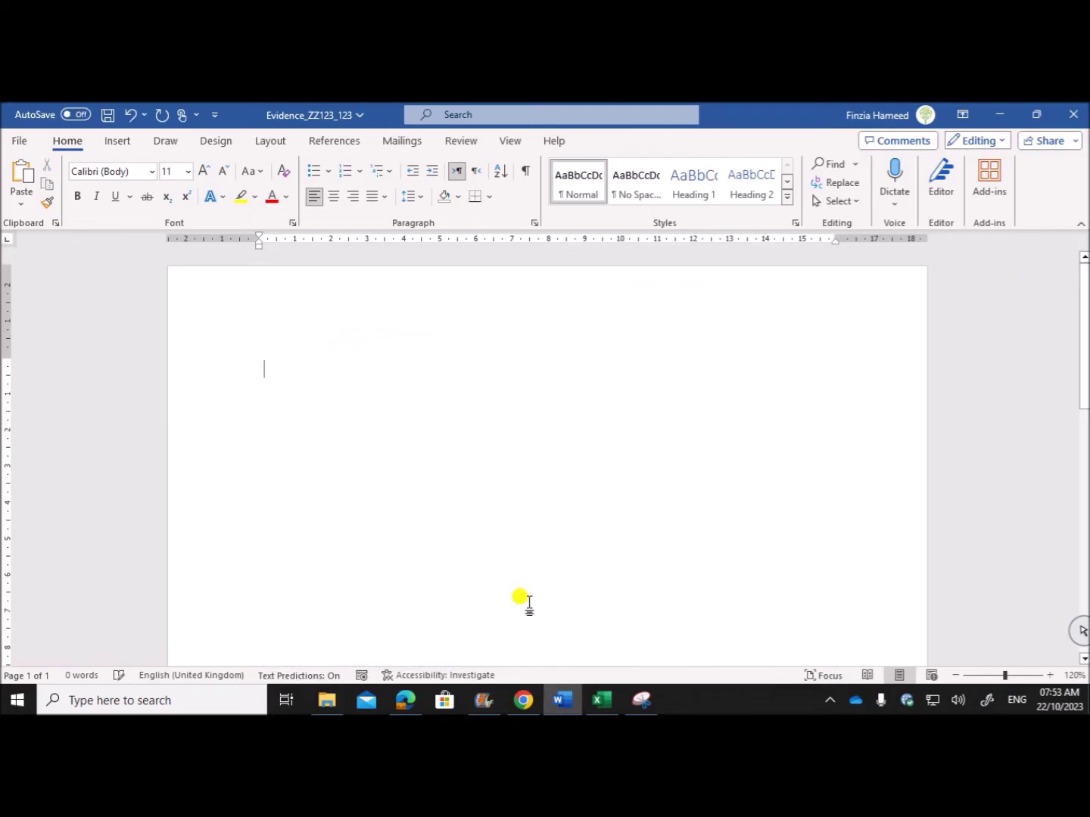
Snip the worksheet area with the Remove Duplicates warning using Snipping Tool and paste it into the Evidence_ZZ123_123 Word document.
{"action": "left_click", "coordinate": [610, 698]}
{"action": "left_click", "coordinate": [643, 700]}
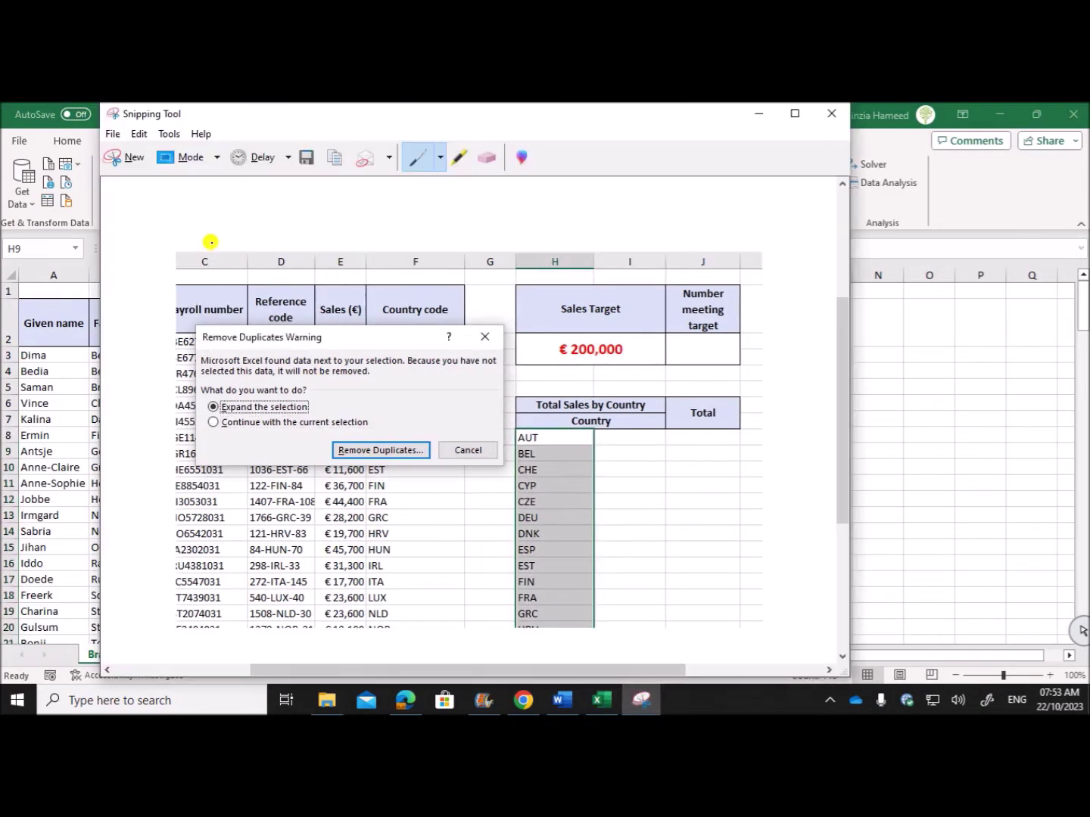
{"action": "left_click", "coordinate": [131, 174]}
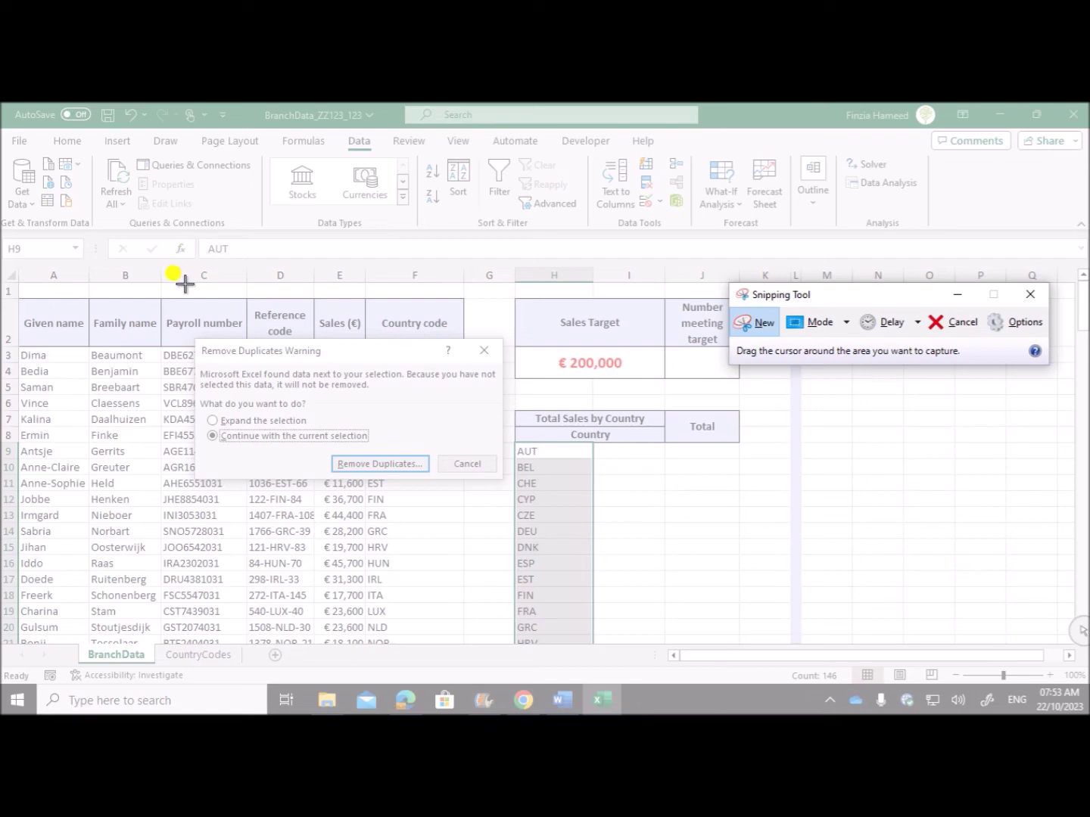
{"action": "left_click_drag", "start_coordinate": [182, 268], "coordinate": [778, 650]}
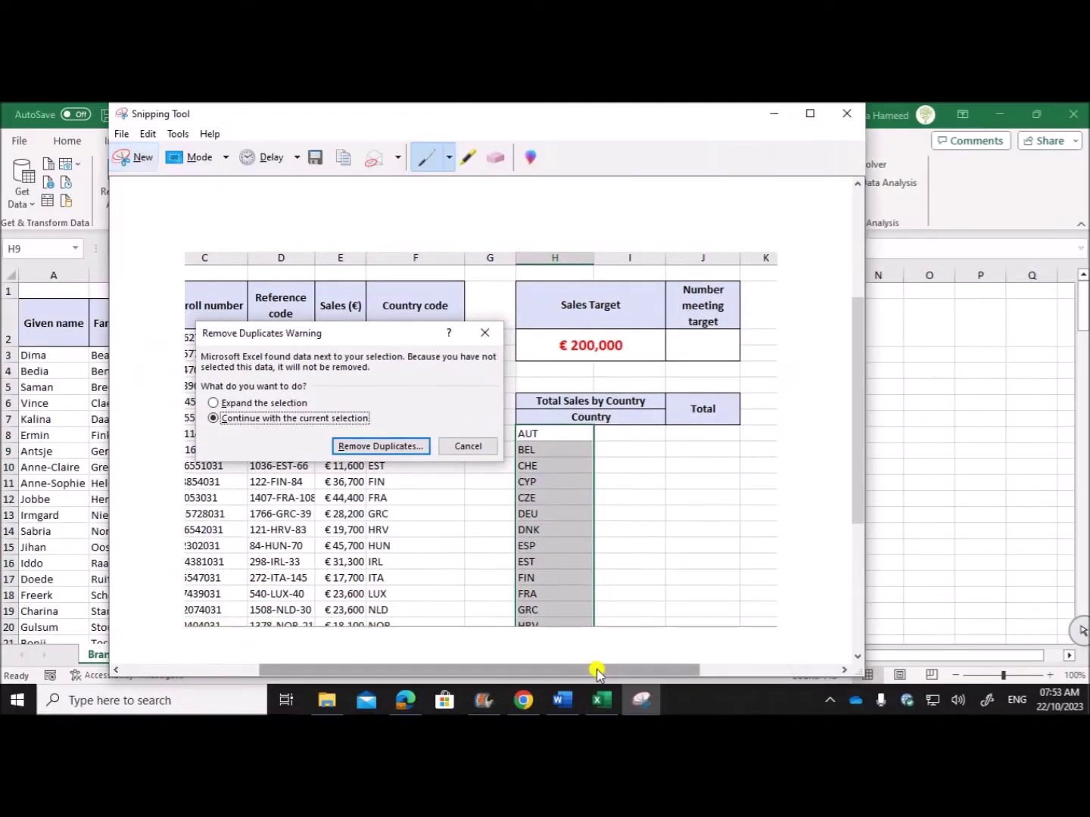
{"action": "left_click", "coordinate": [562, 699]}
{"action": "key", "text": "ctrl+v"}
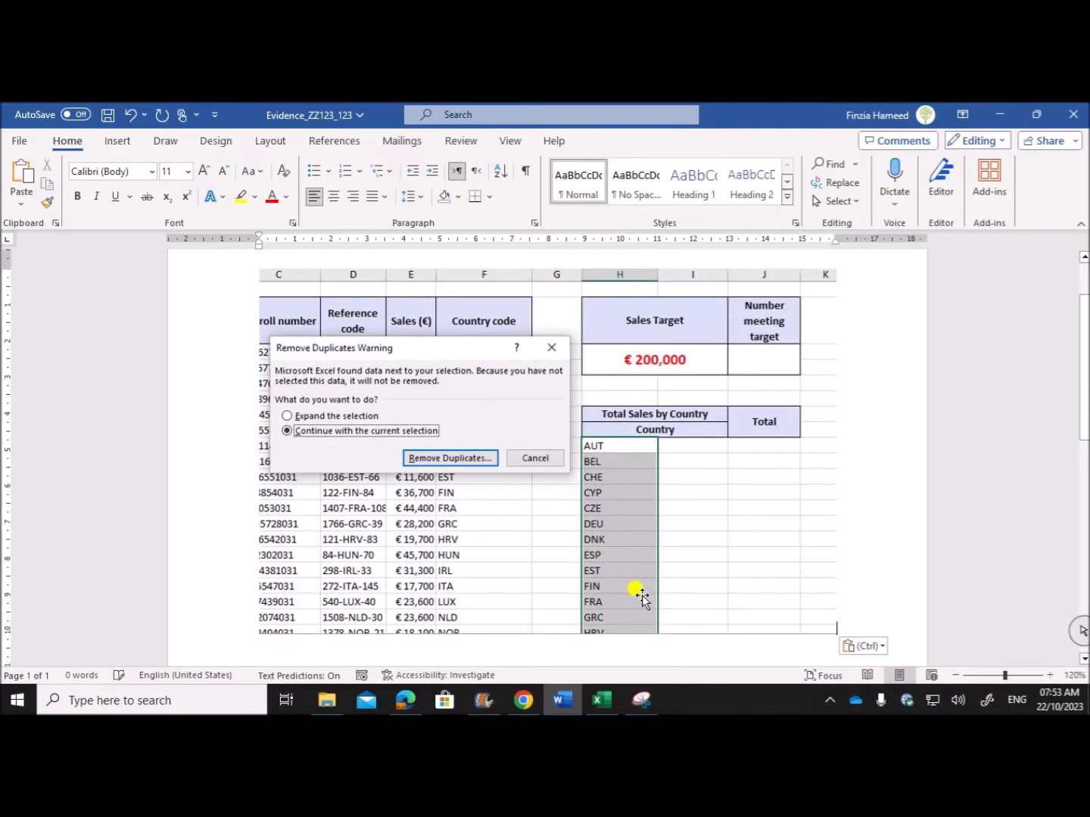
Proceed from the duplicates warning in the workbook, snip the Remove Duplicates dialog and paste it into the Evidence_ZZ123_123 Word document.
{"action": "left_click", "coordinate": [605, 701]}
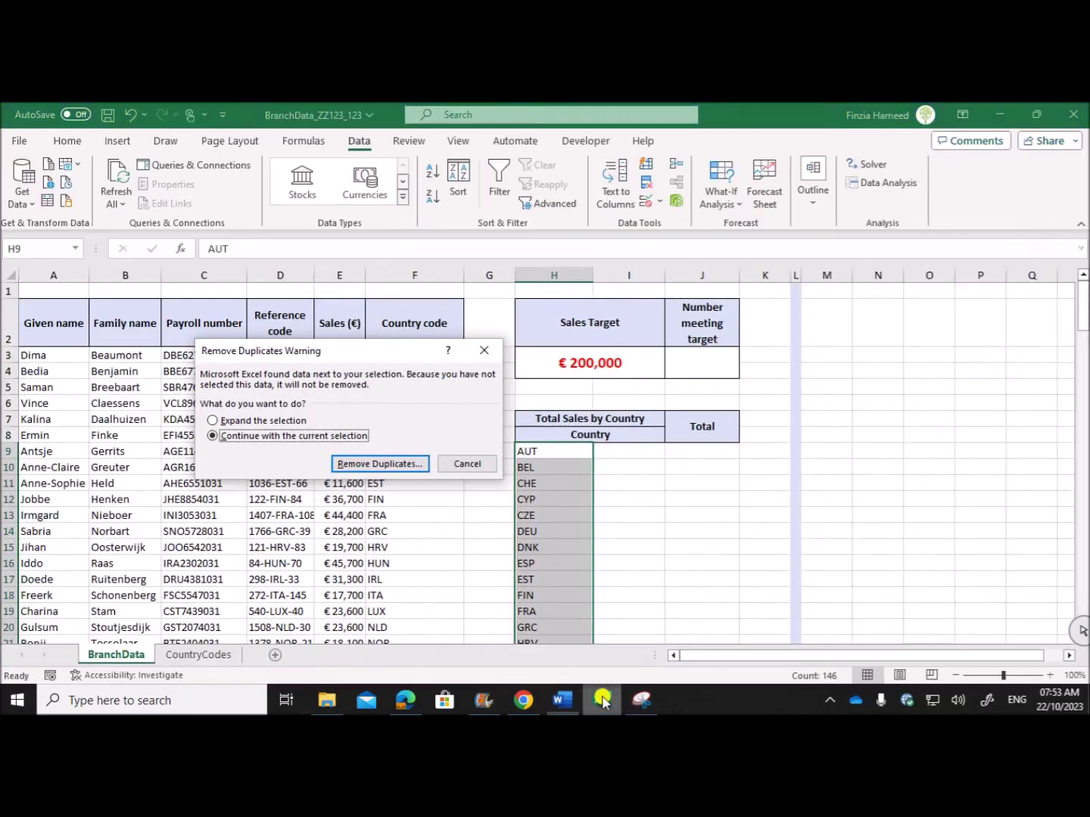
{"action": "left_click", "coordinate": [375, 466]}
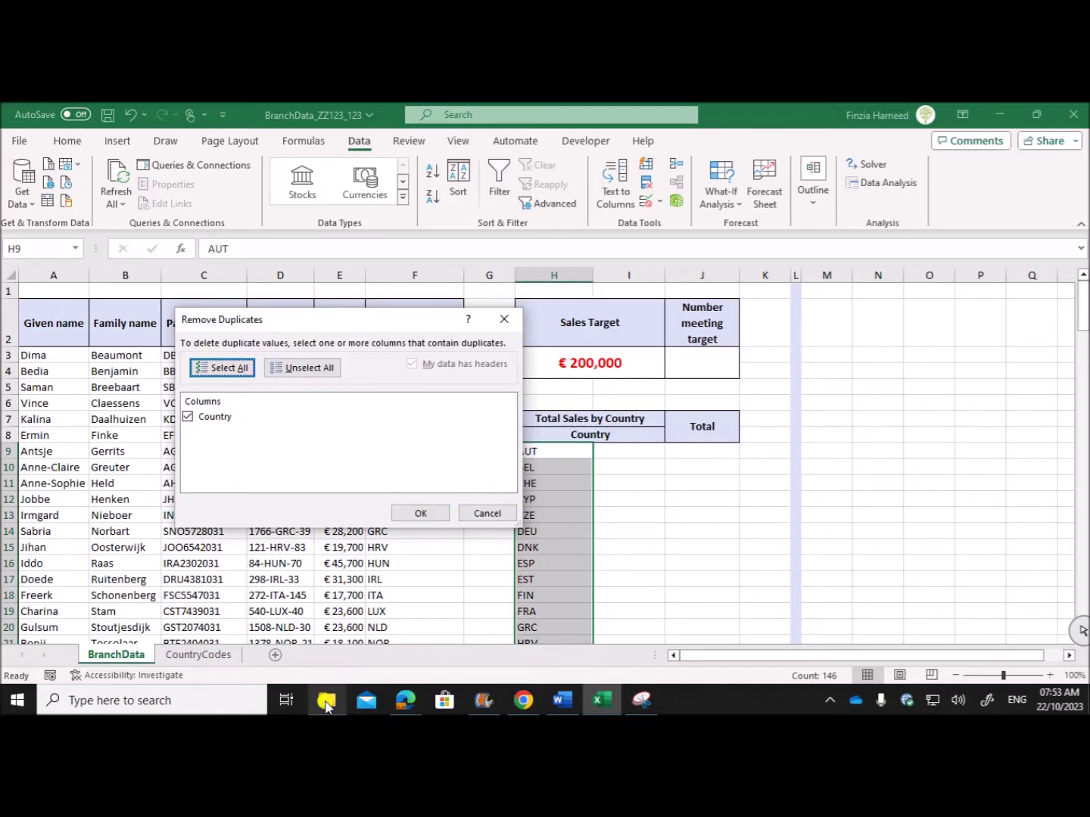
{"action": "mouse_move", "coordinate": [642, 701]}
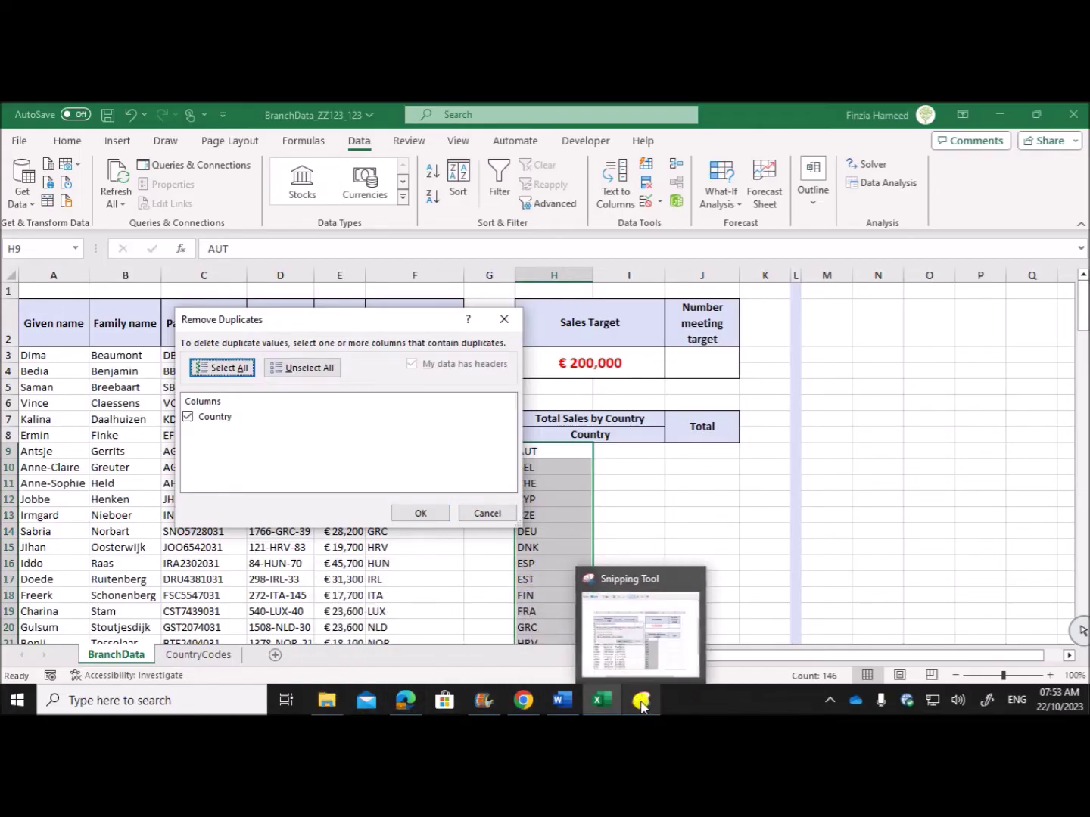
{"action": "left_click", "coordinate": [605, 639]}
{"action": "left_click", "coordinate": [126, 158]}
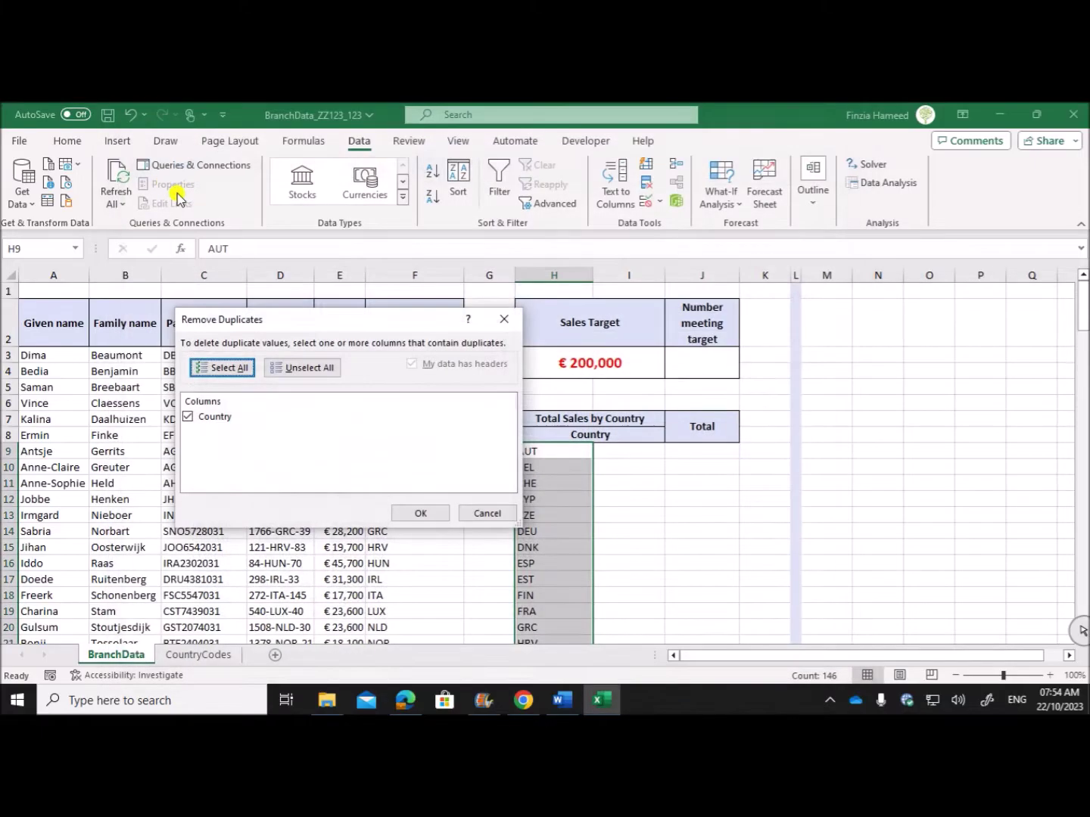
{"action": "left_click_drag", "start_coordinate": [174, 303], "coordinate": [731, 583]}
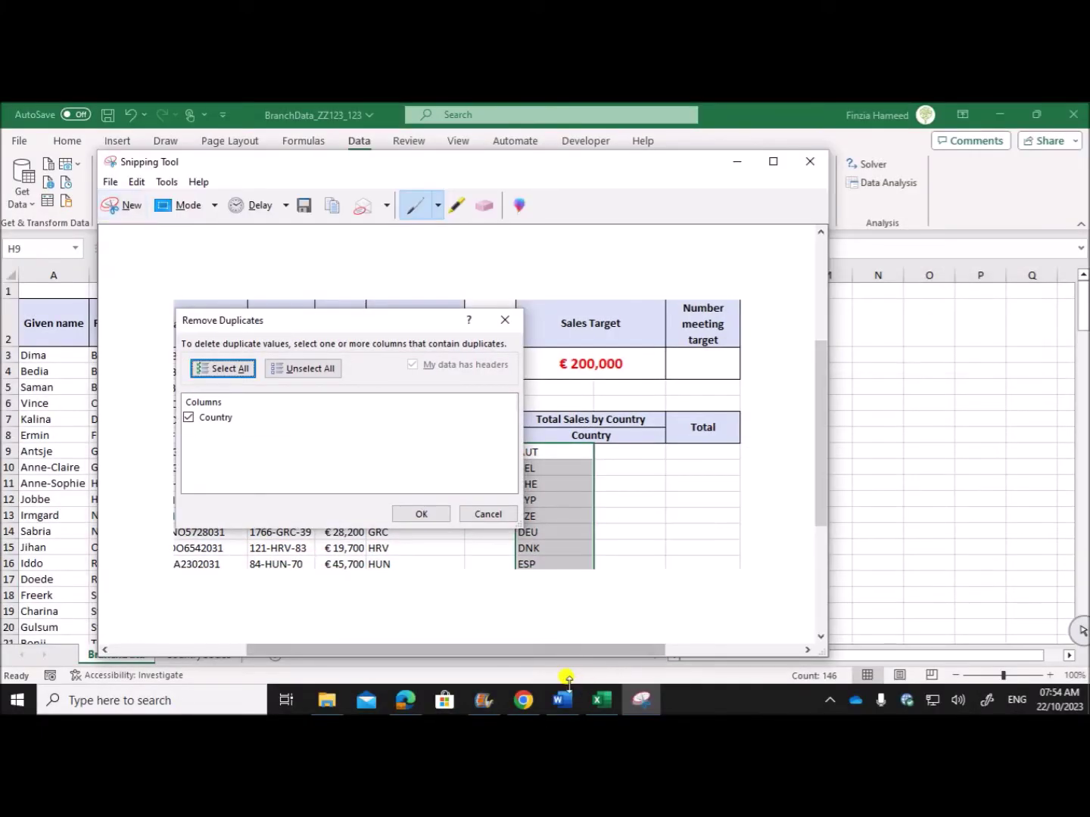
{"action": "left_click", "coordinate": [561, 700]}
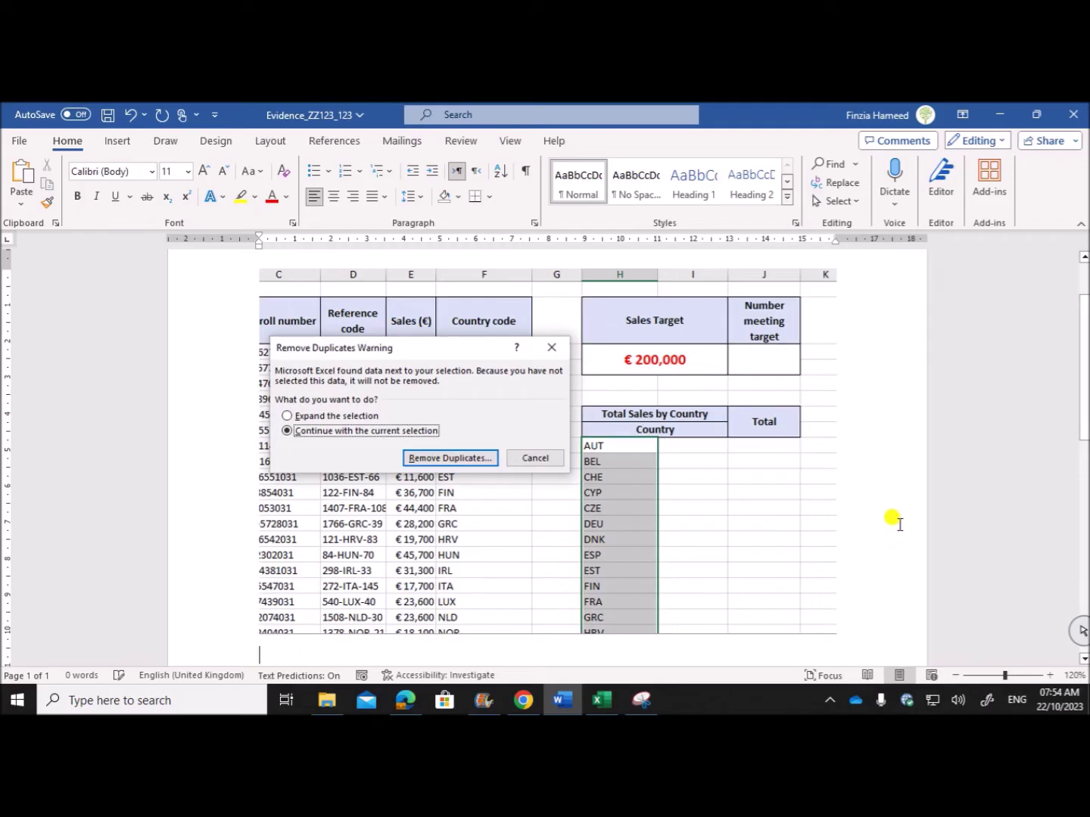
{"action": "key", "text": "ctrl+v"}
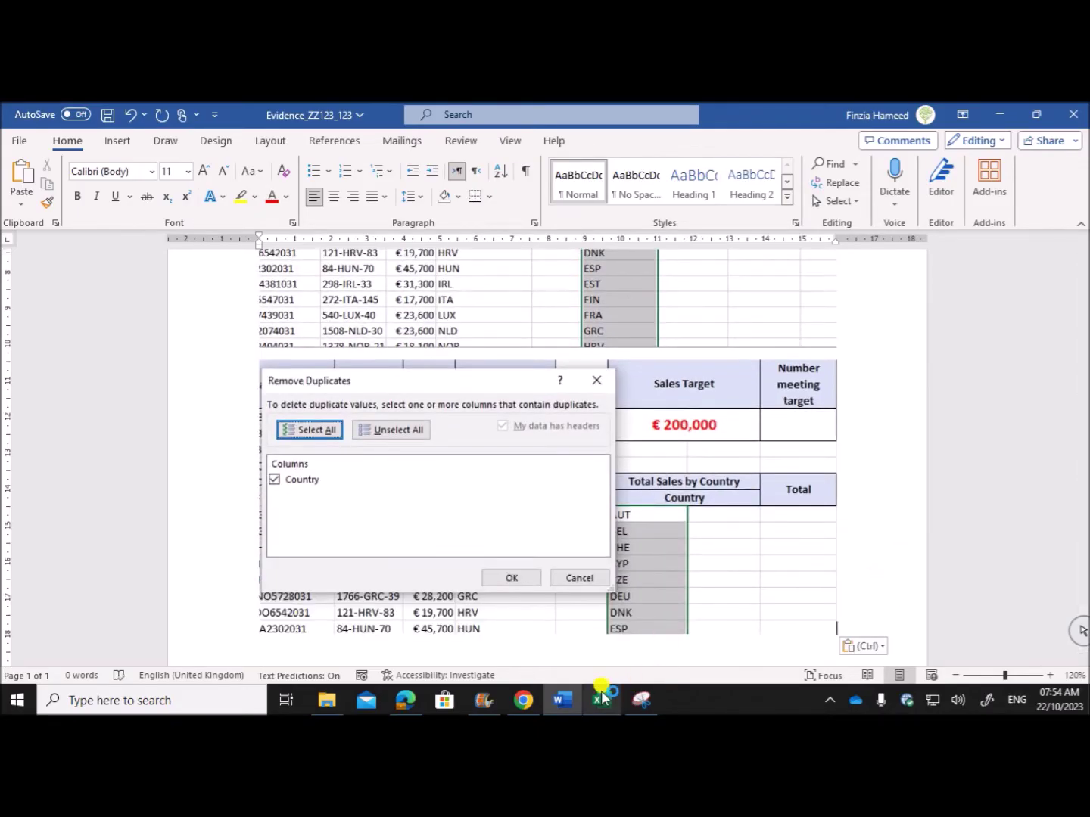
Remove the duplicates from the Country column in the workbook, and paste a snip of the result message into the Evidence_ZZ123_123 Word document.
{"action": "left_click", "coordinate": [601, 701]}
{"action": "left_click", "coordinate": [421, 515]}
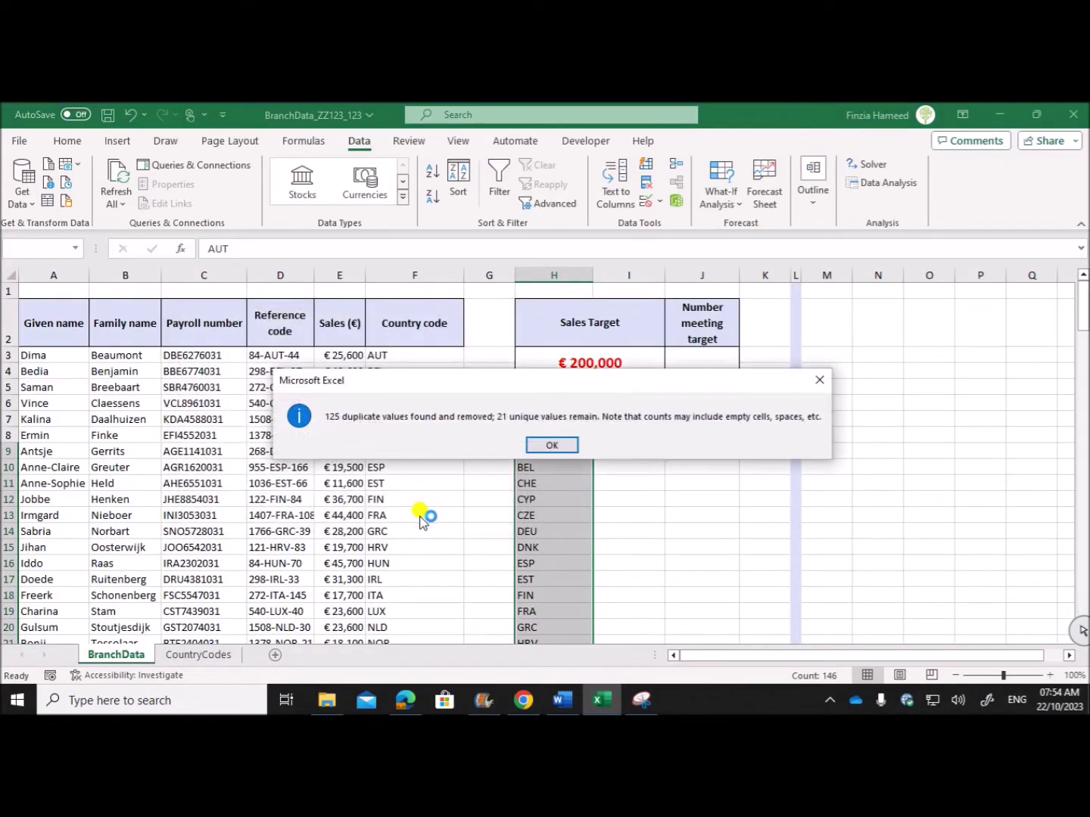
{"action": "left_click", "coordinate": [641, 700]}
{"action": "left_click", "coordinate": [126, 206]}
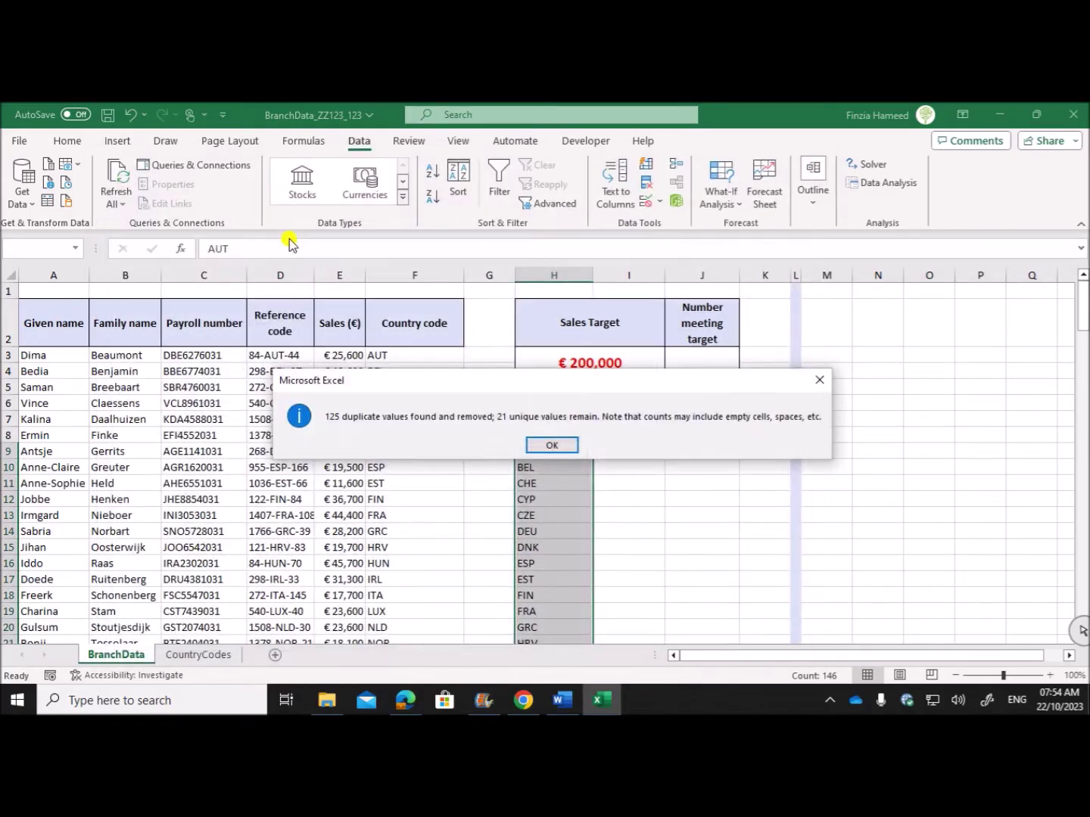
{"action": "left_click_drag", "start_coordinate": [262, 271], "coordinate": [850, 603]}
{"action": "left_click", "coordinate": [566, 701]}
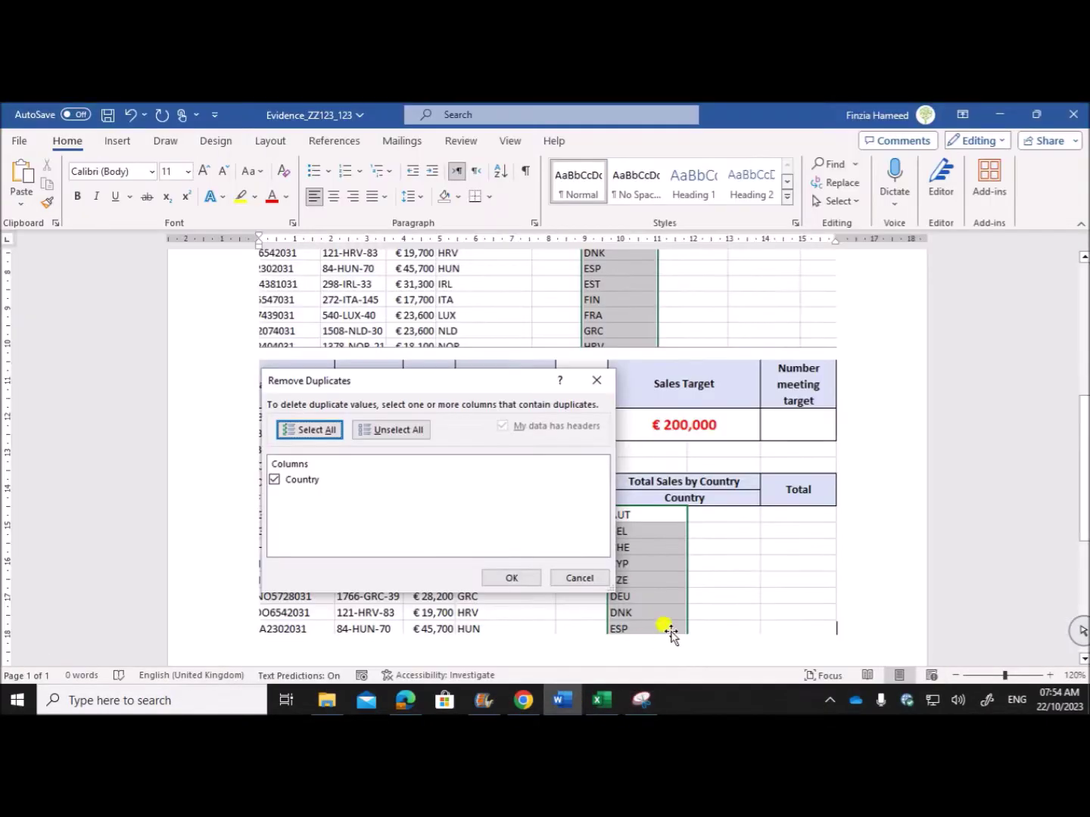
{"action": "key", "text": "ctrl+v"}
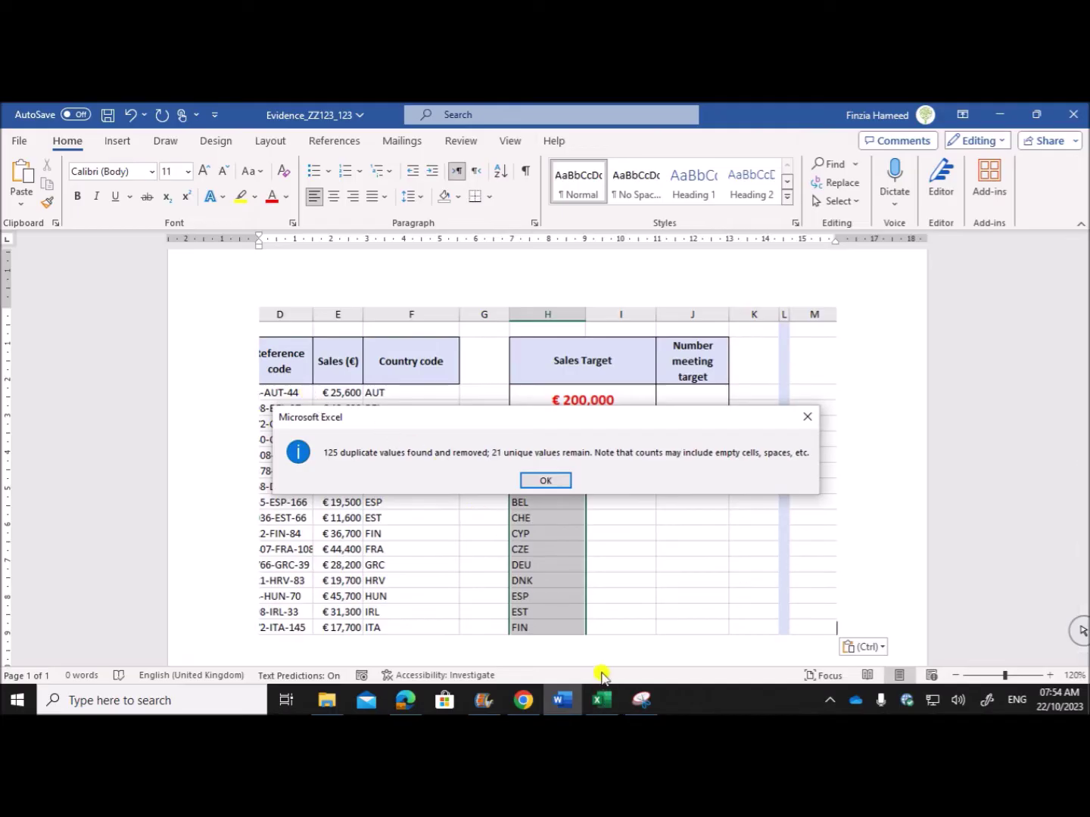
{"action": "key", "text": "ctrl+z"}
{"action": "scroll", "coordinate": [525, 559], "scroll_direction": "up", "scroll_amount": 10}
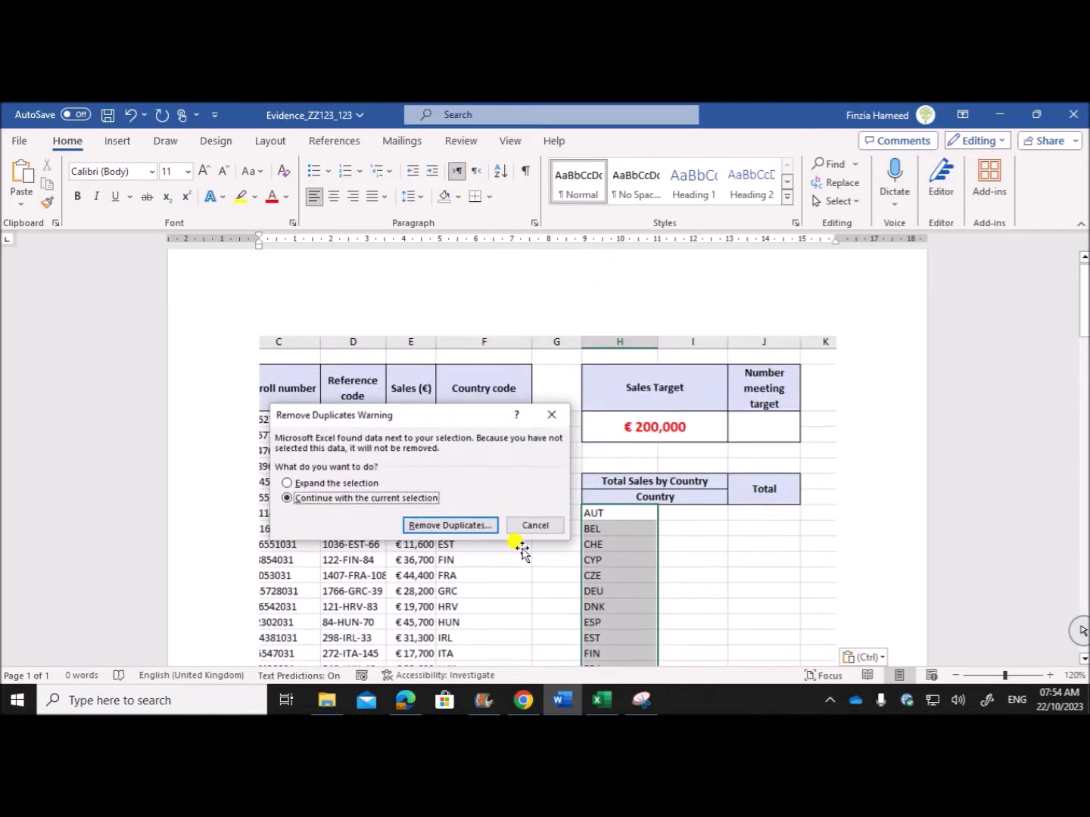
{"action": "scroll", "coordinate": [525, 559], "scroll_direction": "down", "scroll_amount": 10}
{"action": "key", "text": "ctrl+v"}
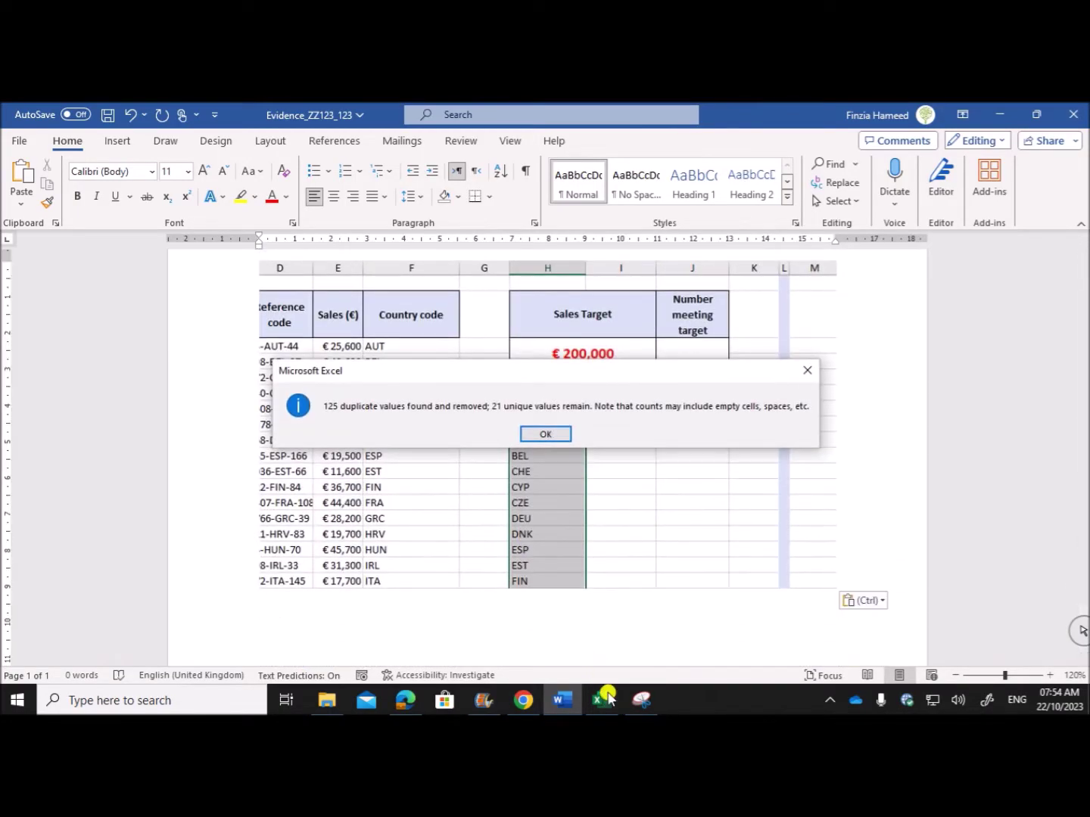
Return to the workbook, close the duplicates result message and review the unique country codes from H9 downwards.
{"action": "key", "text": "alt+Tab"}
{"action": "left_click", "coordinate": [548, 445]}
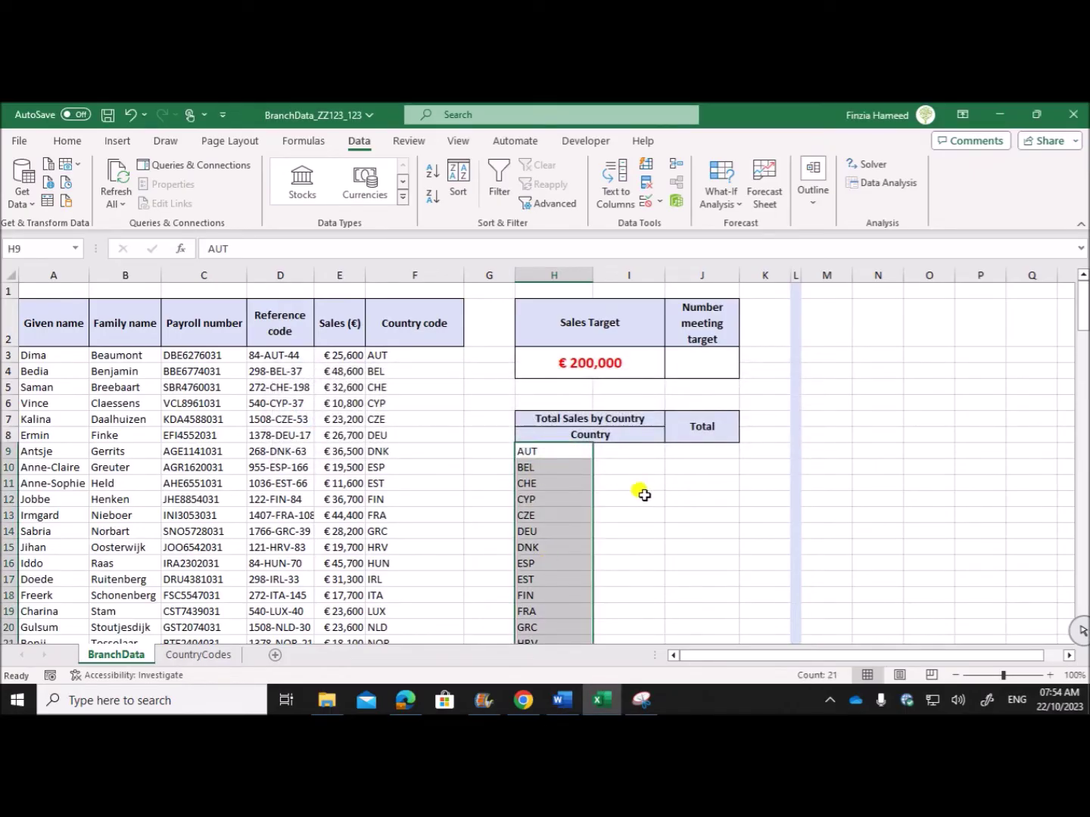
{"action": "scroll", "coordinate": [638, 498], "scroll_direction": "down", "scroll_amount": 4}
{"action": "scroll", "coordinate": [637, 498], "scroll_direction": "up", "scroll_amount": 4}
{"action": "left_click", "coordinate": [687, 528]}
{"action": "scroll", "coordinate": [687, 529], "scroll_direction": "down", "scroll_amount": 4}
{"action": "scroll", "coordinate": [687, 537], "scroll_direction": "up", "scroll_amount": 4}
{"action": "left_click_drag", "start_coordinate": [532, 408], "coordinate": [553, 621]}
{"action": "left_click", "coordinate": [628, 596]}
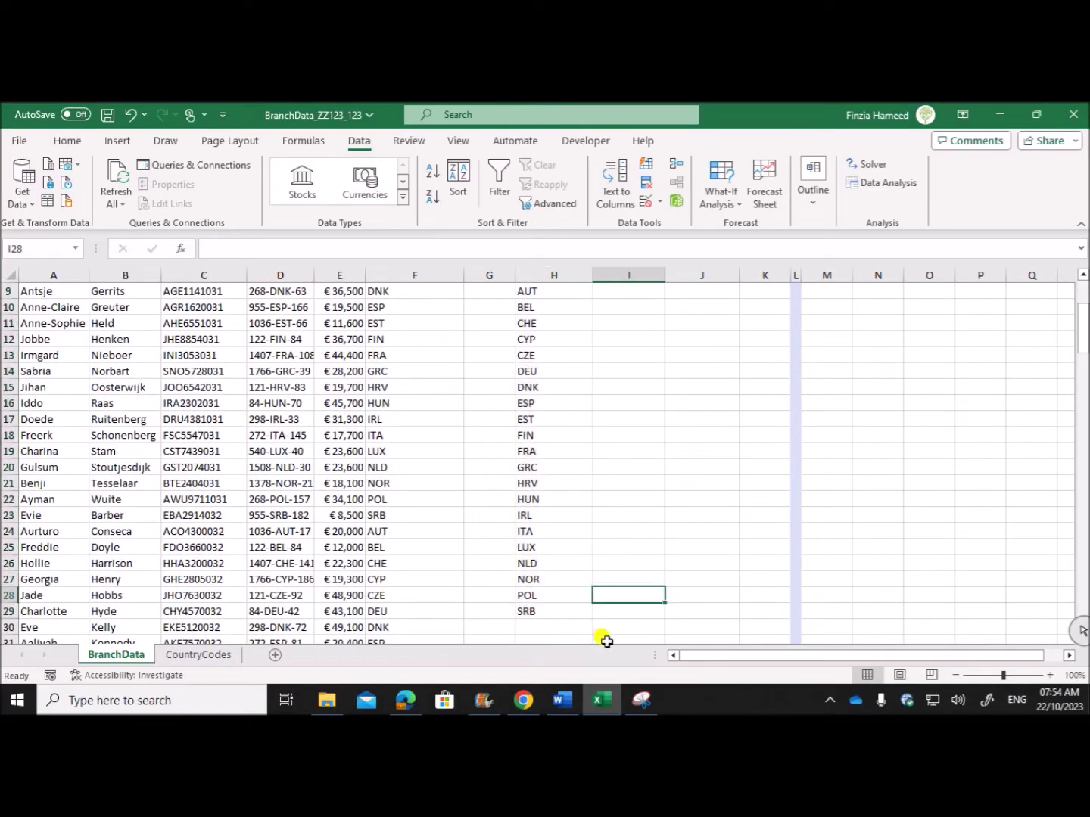
Switch to the exam paper and highlight the instruction about displaying each code's country in cells I9 and below.
{"action": "left_click", "coordinate": [405, 700]}
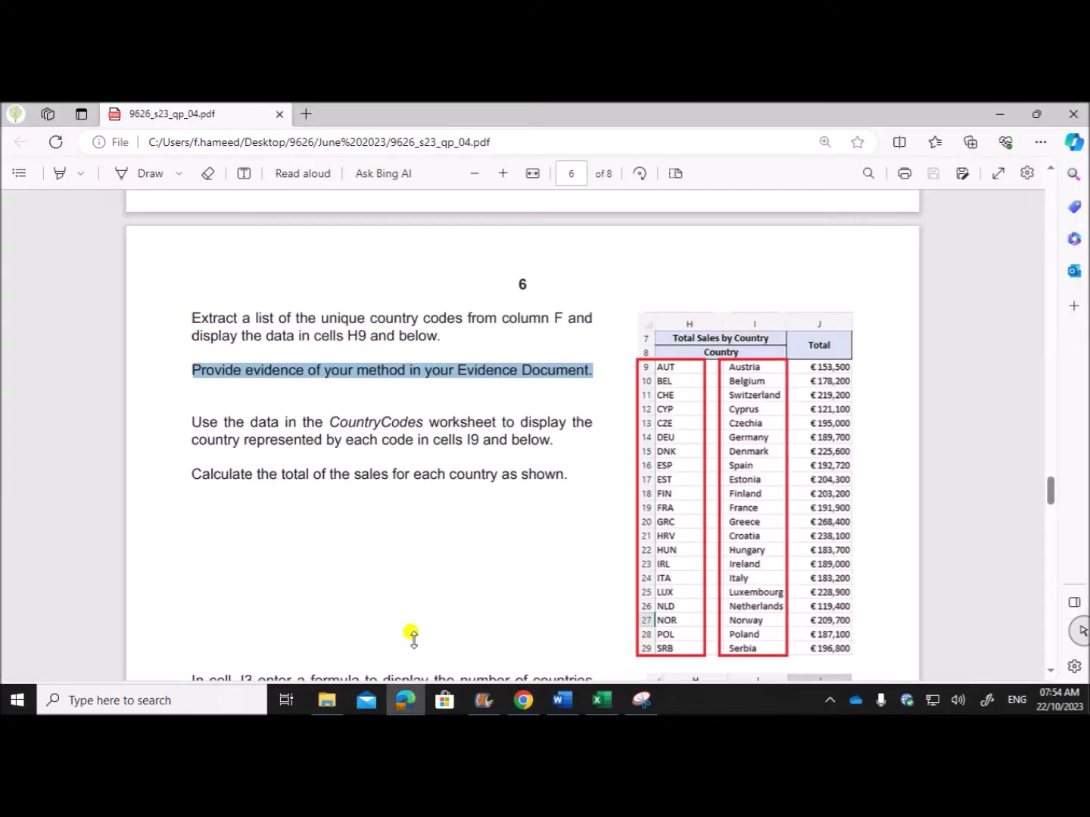
{"action": "scroll", "coordinate": [438, 574], "scroll_direction": "down", "scroll_amount": 2}
{"action": "scroll", "coordinate": [439, 575], "scroll_direction": "up", "scroll_amount": 2}
{"action": "left_click_drag", "start_coordinate": [291, 423], "coordinate": [537, 447]}
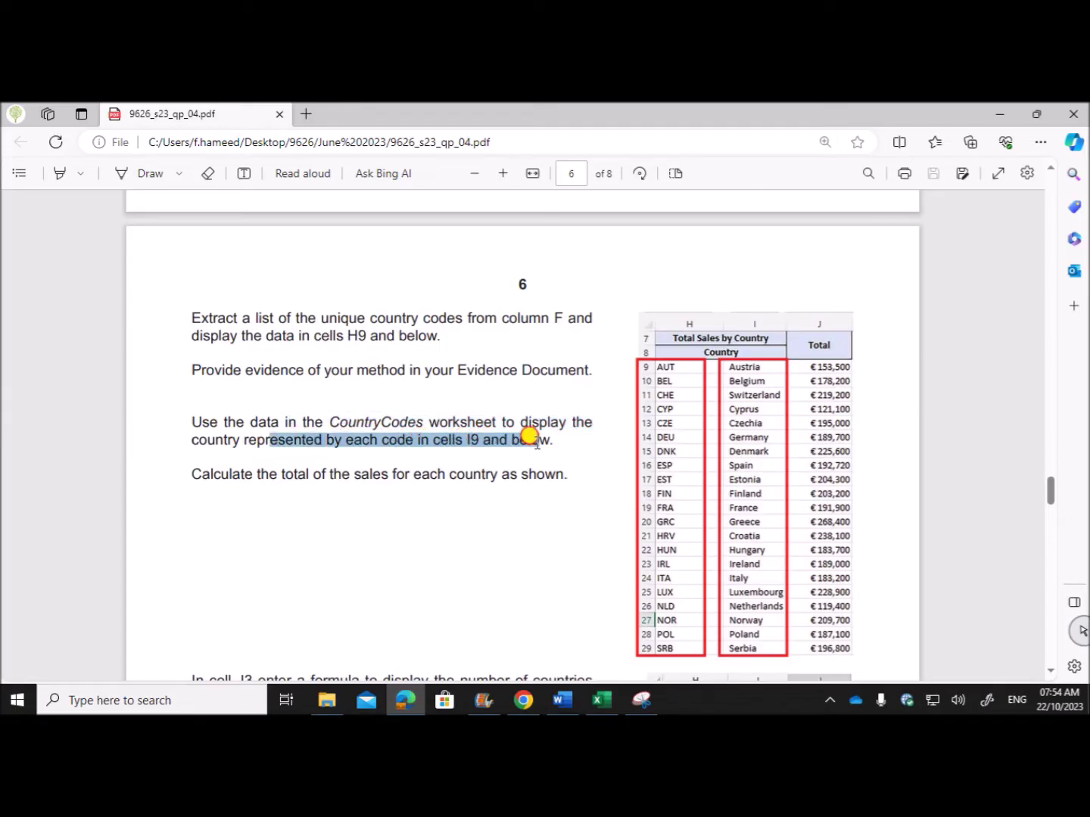
{"action": "left_click_drag", "start_coordinate": [555, 446], "coordinate": [556, 447]}
Switch to the BranchData_ZZ123_123 workbook and examine the country names and codes in columns A and B of the CountryCodes worksheet.
{"action": "left_click", "coordinate": [603, 699]}
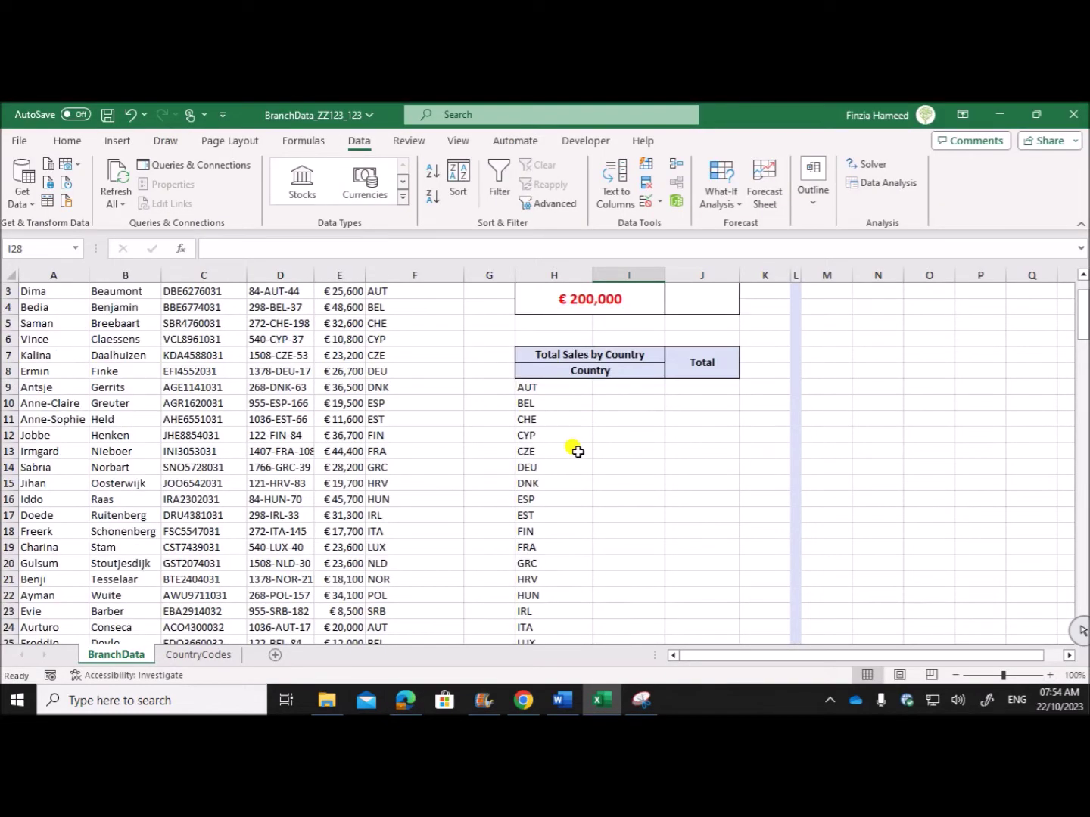
{"action": "left_click", "coordinate": [208, 654]}
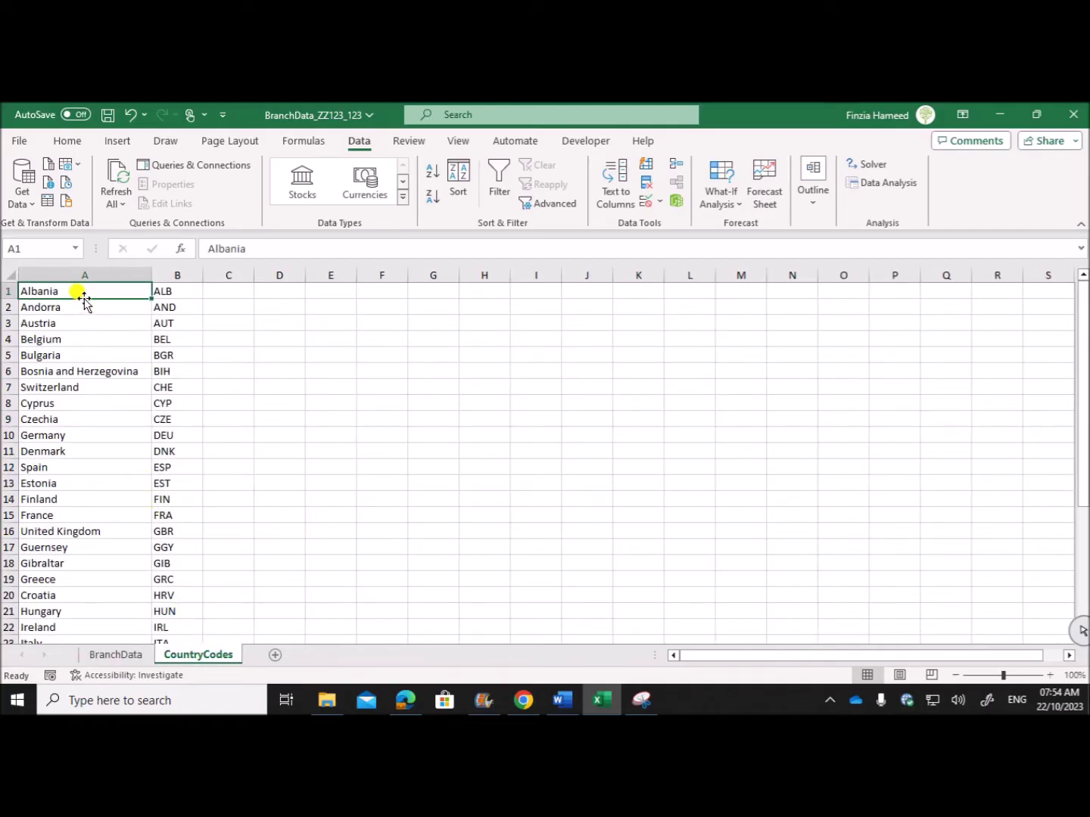
{"action": "left_click_drag", "start_coordinate": [84, 291], "coordinate": [83, 547]}
{"action": "left_click_drag", "start_coordinate": [165, 291], "coordinate": [171, 531]}
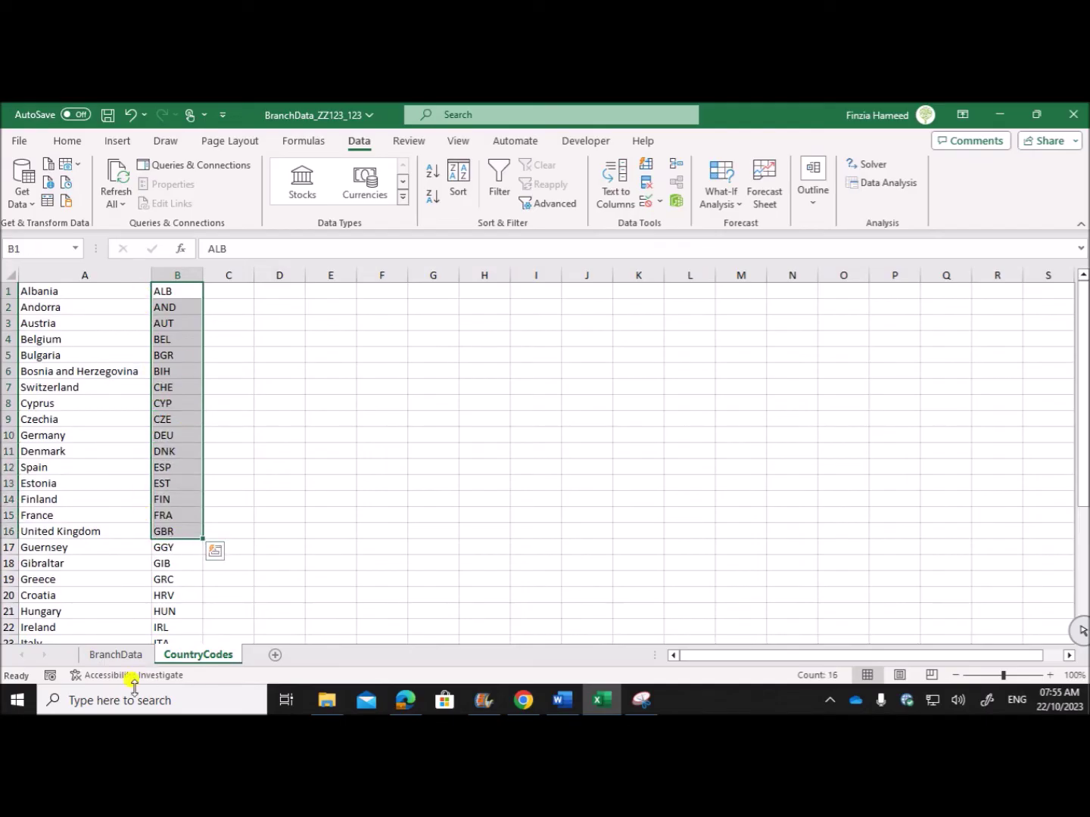
Start an XLOOKUP function in cell I9 of the BranchData worksheet with H9 as the lookup value.
{"action": "left_click", "coordinate": [118, 656]}
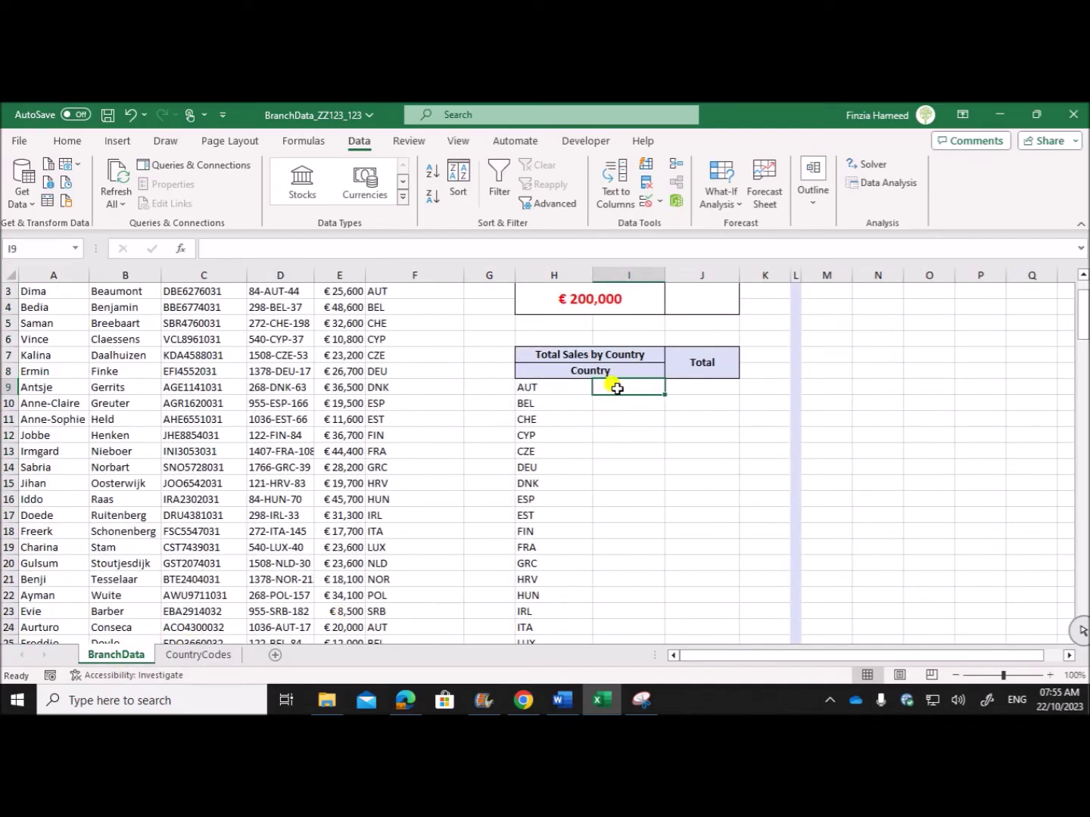
{"action": "type", "text": "=xlookup"}
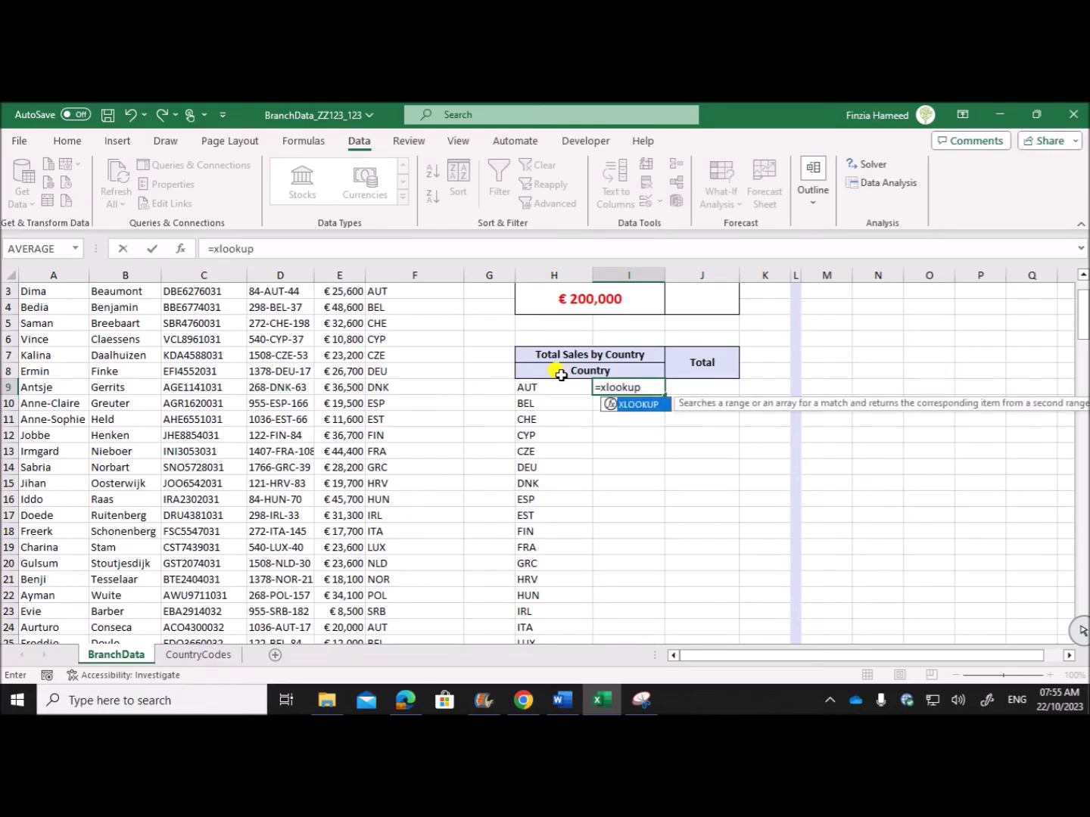
{"action": "type", "text": "("}
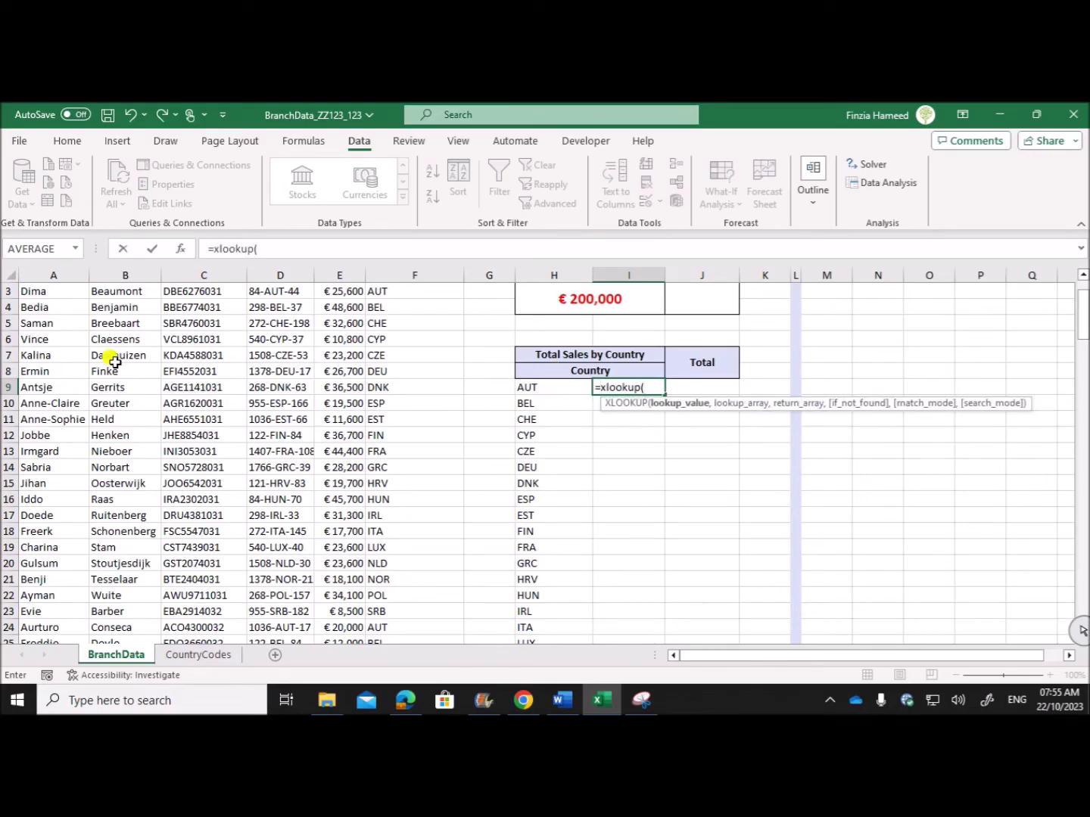
{"action": "left_click", "coordinate": [181, 248]}
{"action": "left_click_drag", "start_coordinate": [460, 285], "coordinate": [359, 368]}
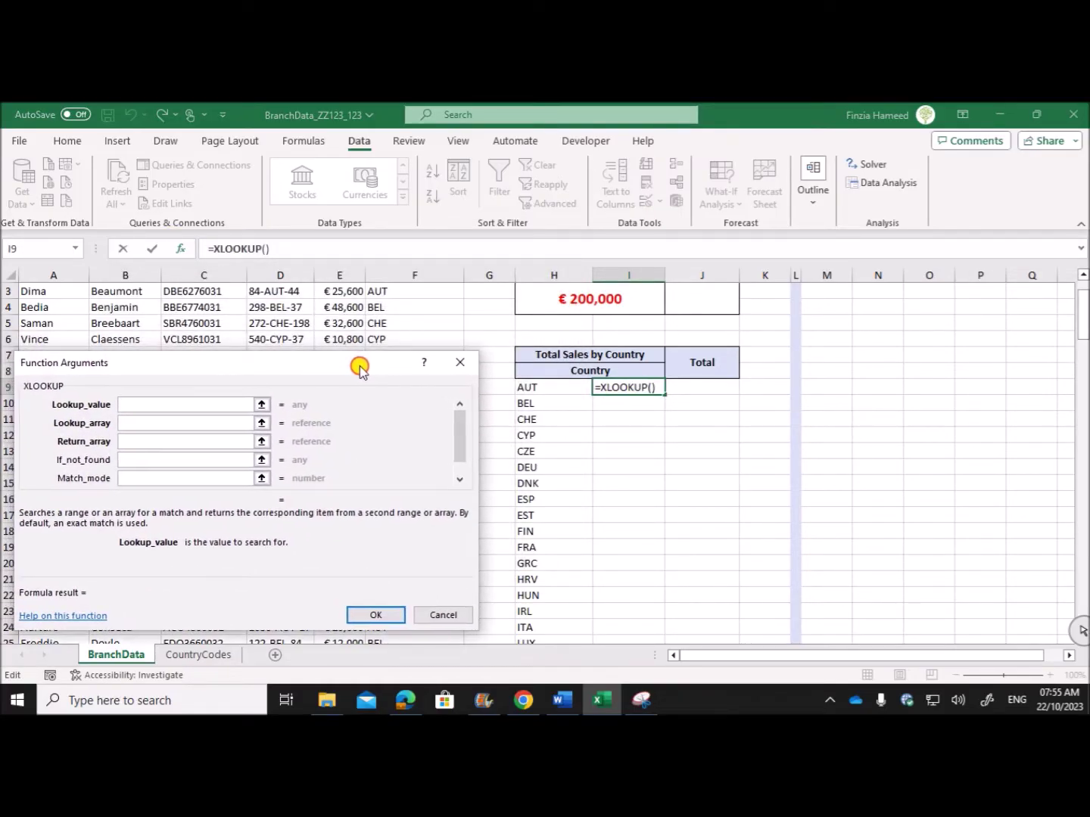
{"action": "left_click", "coordinate": [537, 386]}
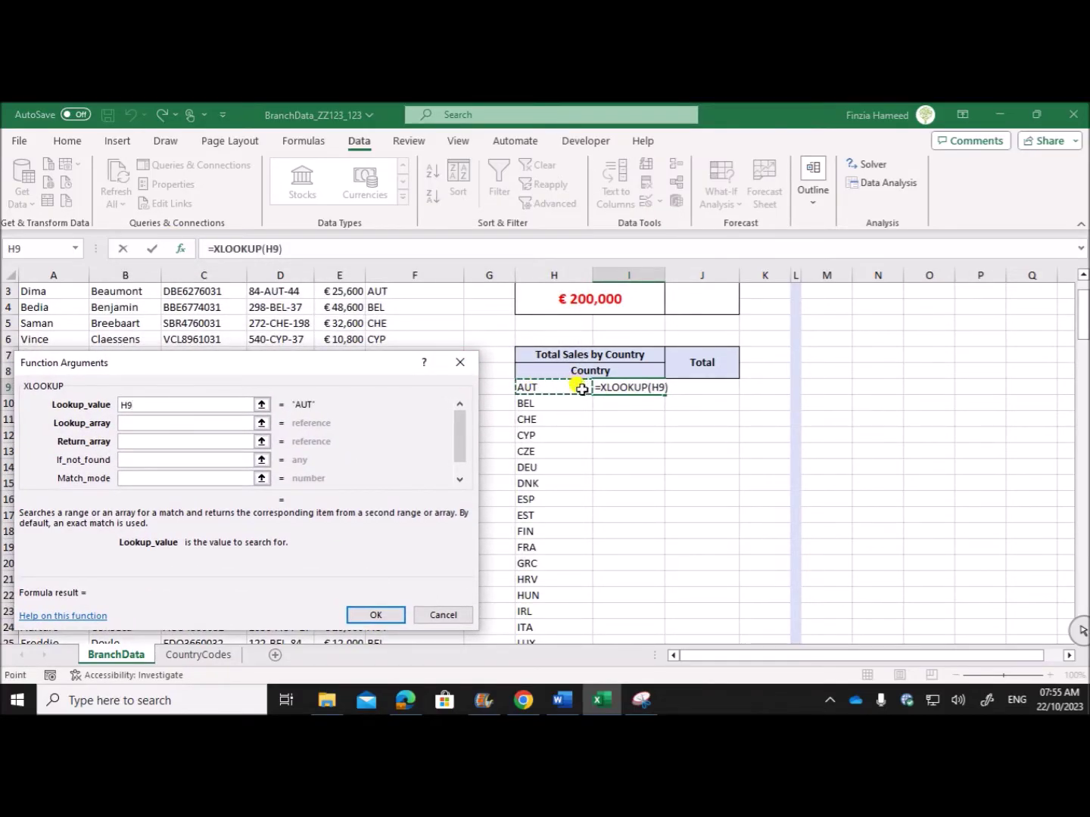
Set the XLOOKUP lookup array to B1:B35 on the CountryCodes worksheet and make the reference absolute.
{"action": "left_click", "coordinate": [168, 424]}
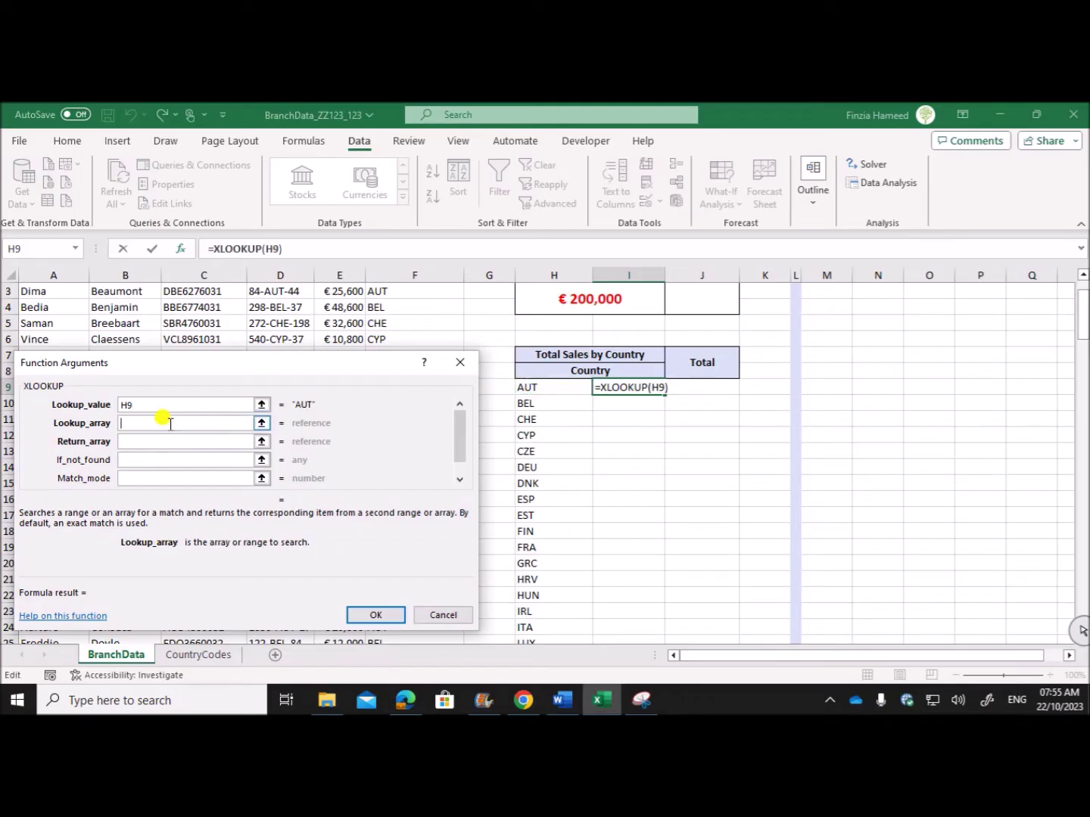
{"action": "left_click", "coordinate": [203, 654]}
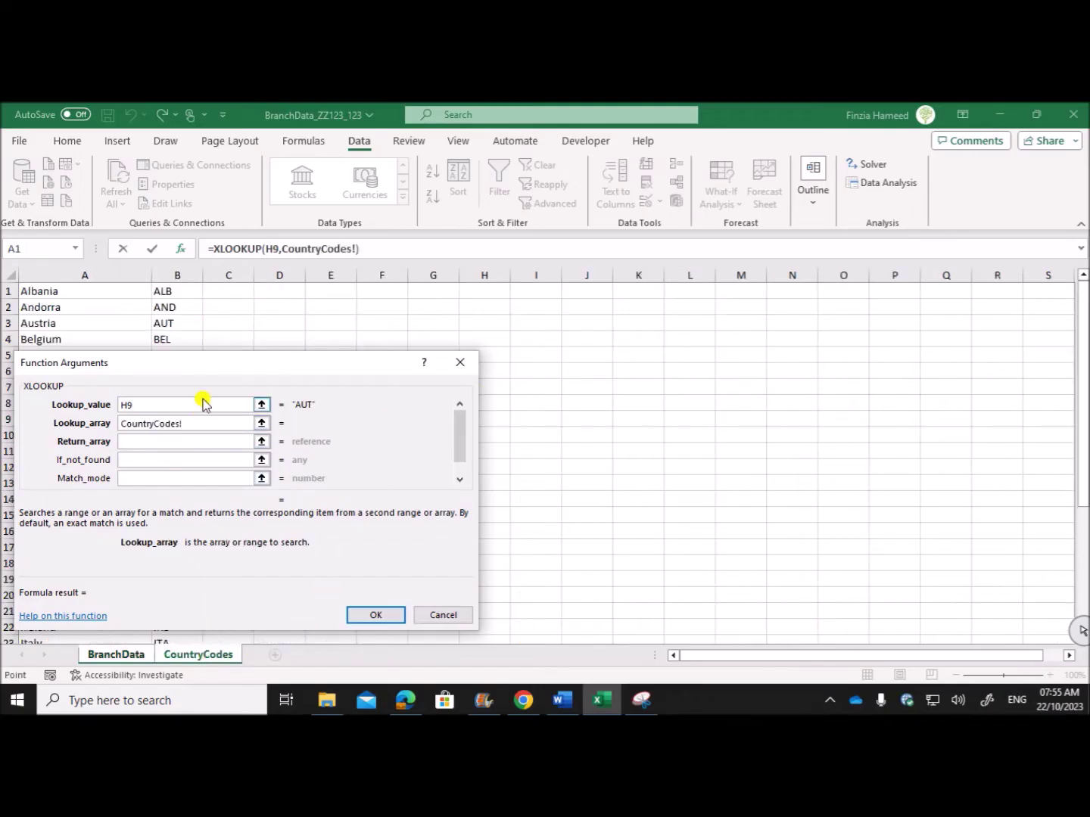
{"action": "left_click_drag", "start_coordinate": [208, 366], "coordinate": [726, 360]}
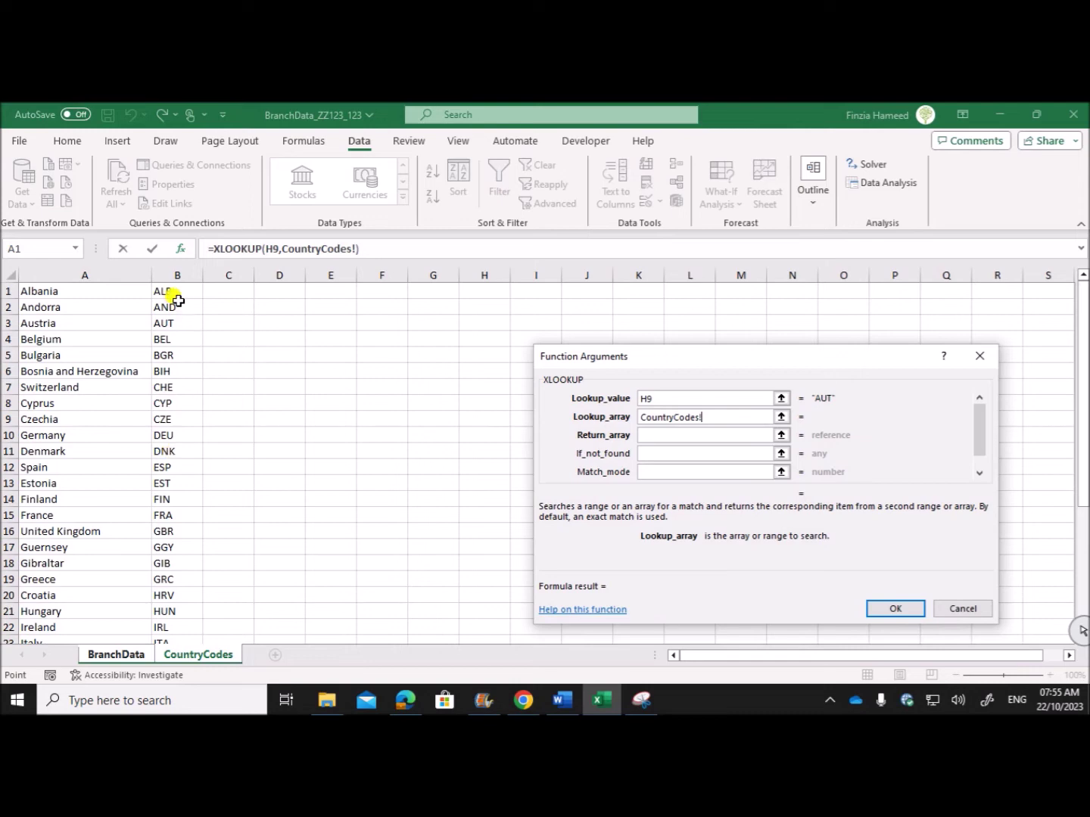
{"action": "left_click_drag", "start_coordinate": [178, 291], "coordinate": [183, 579]}
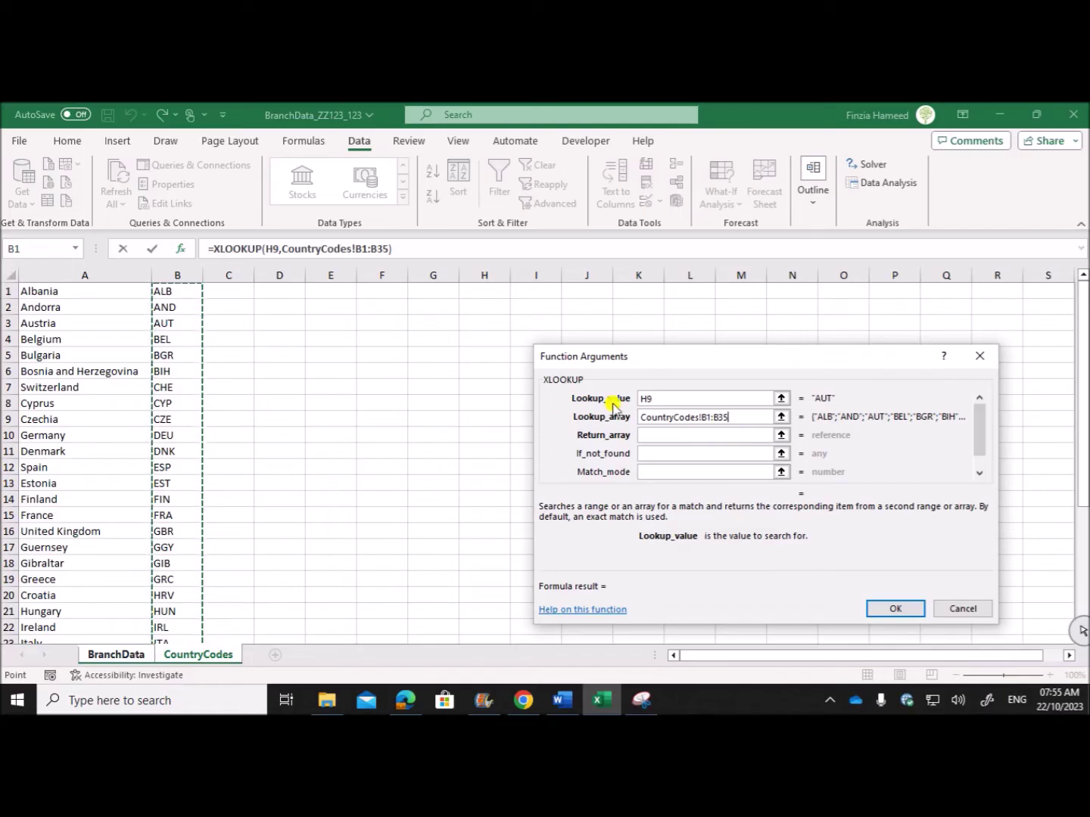
{"action": "left_click_drag", "start_coordinate": [732, 417], "coordinate": [638, 414]}
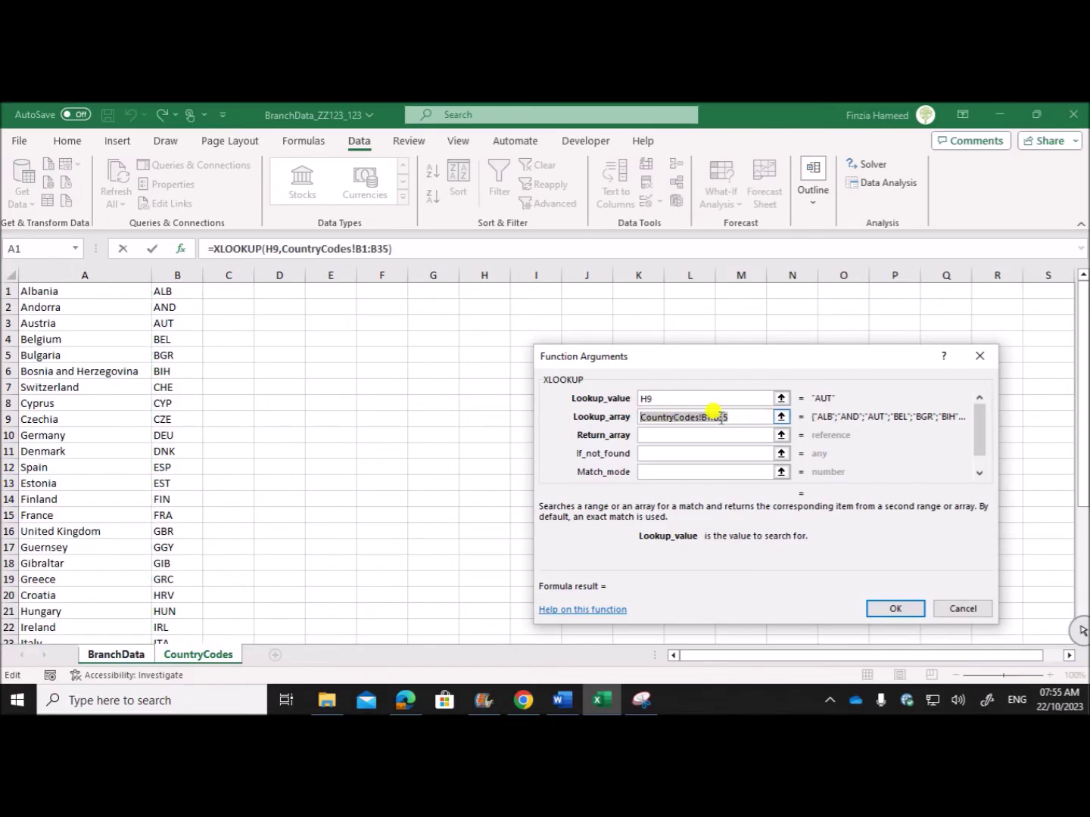
{"action": "key", "text": "F4"}
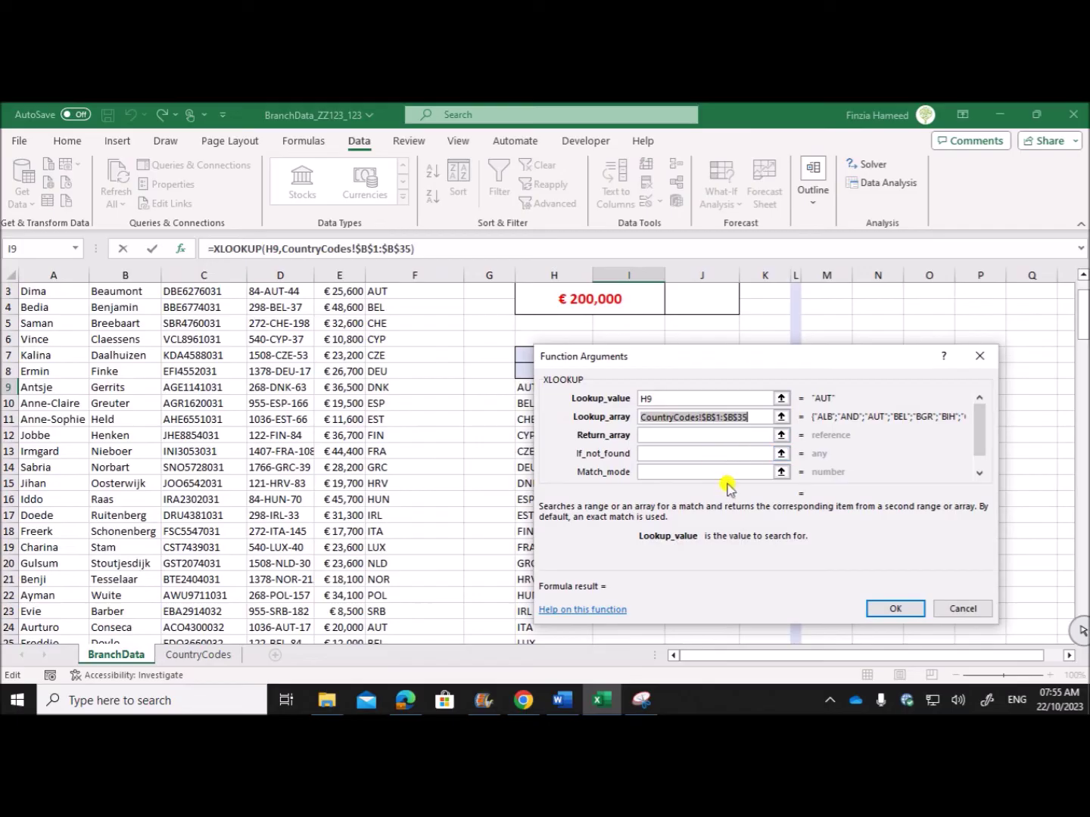
Set the XLOOKUP return array to A1:A35 on the CountryCodes worksheet as an absolute reference and finish the formula.
{"action": "left_click", "coordinate": [665, 435]}
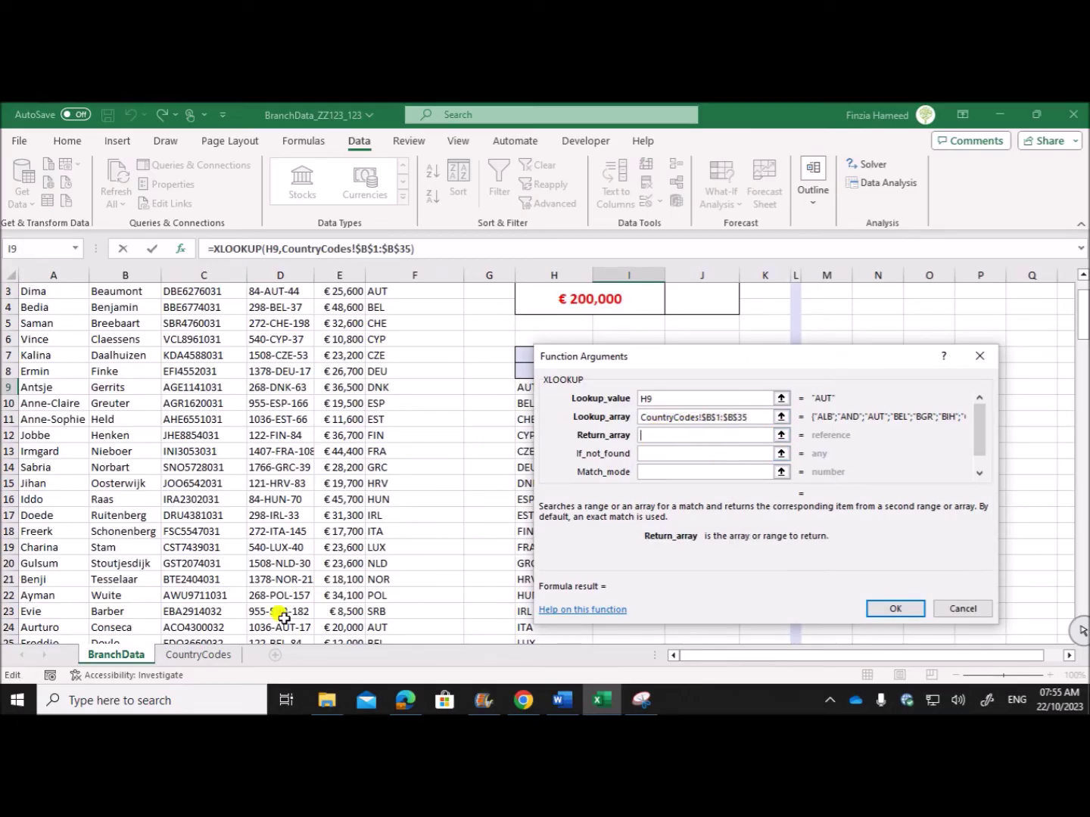
{"action": "left_click", "coordinate": [218, 655]}
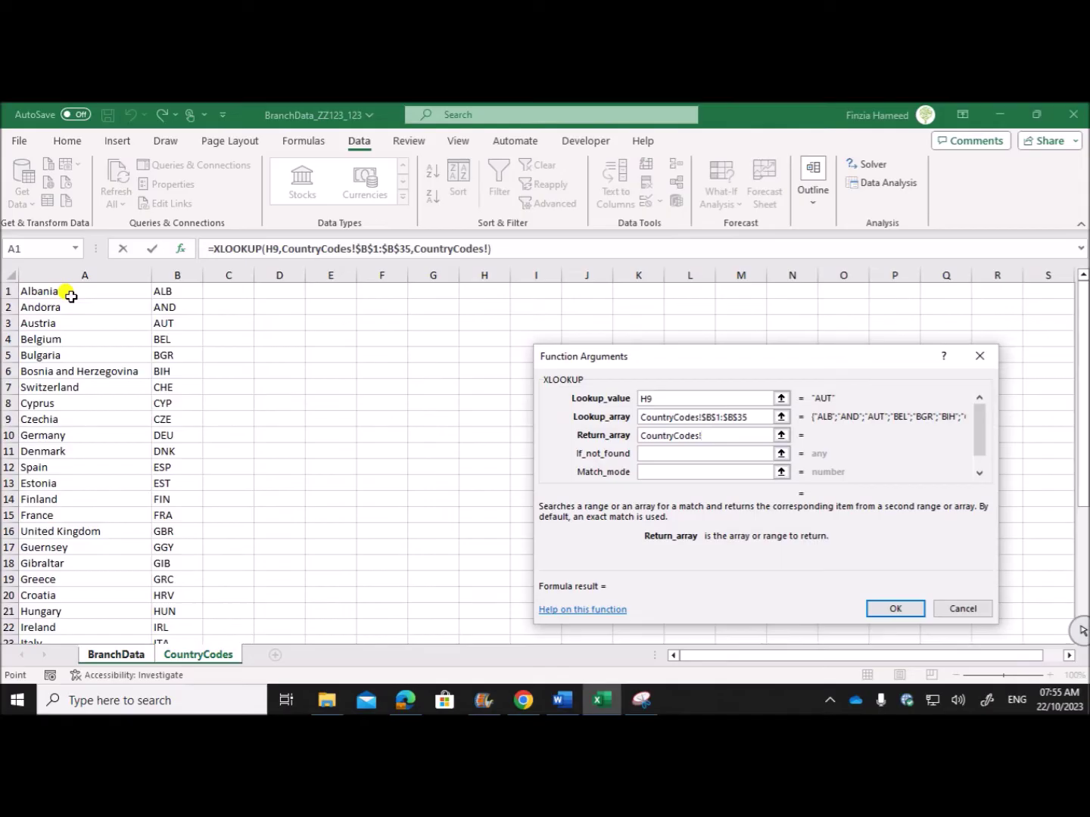
{"action": "left_click_drag", "start_coordinate": [79, 289], "coordinate": [68, 612]}
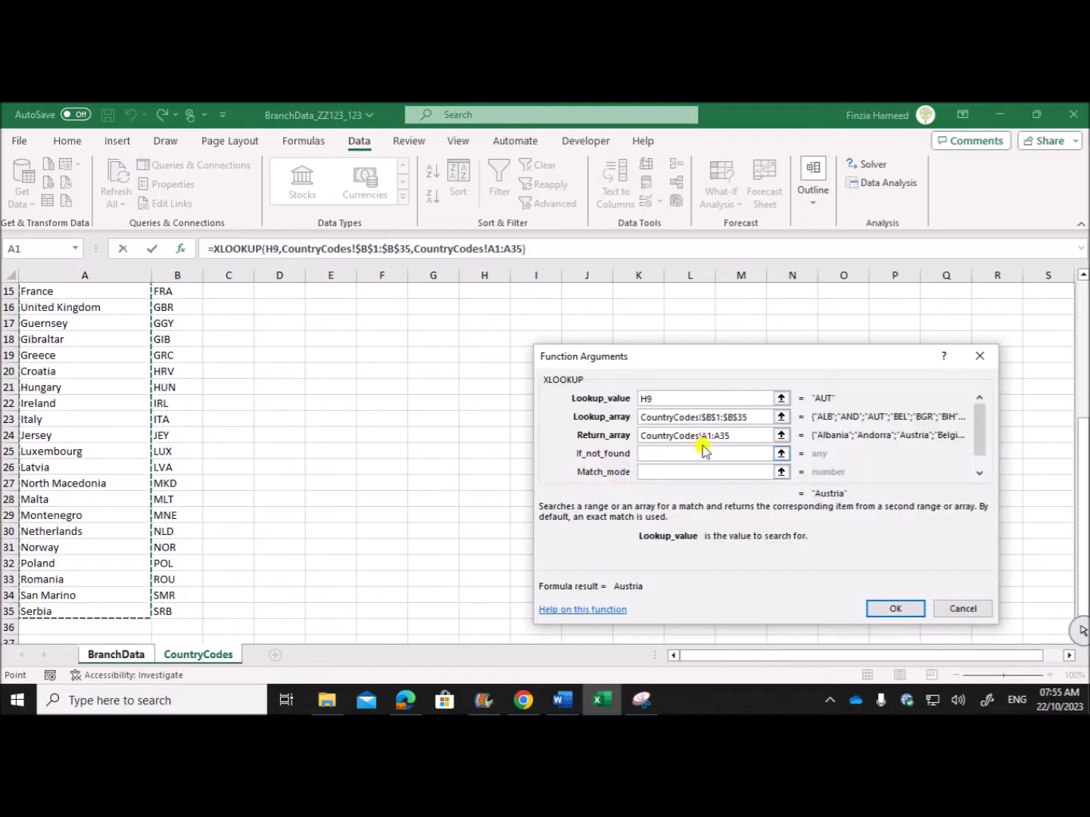
{"action": "left_click_drag", "start_coordinate": [723, 437], "coordinate": [624, 439]}
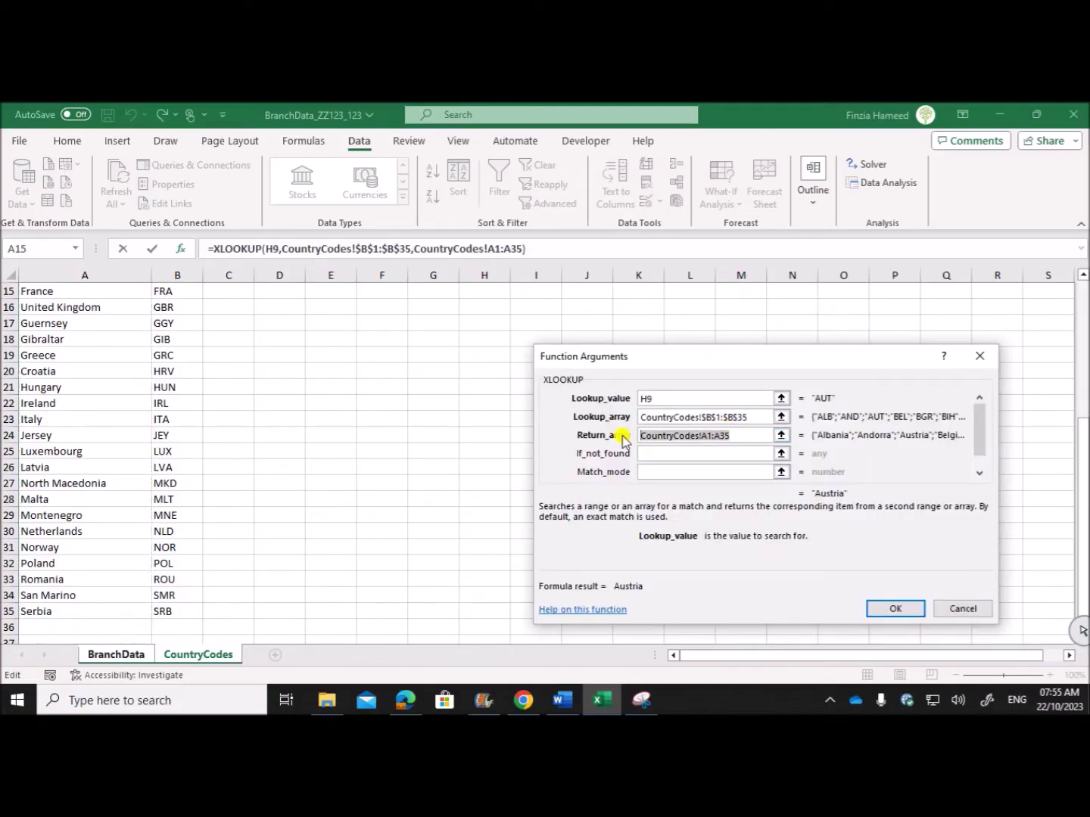
{"action": "key", "text": "F4"}
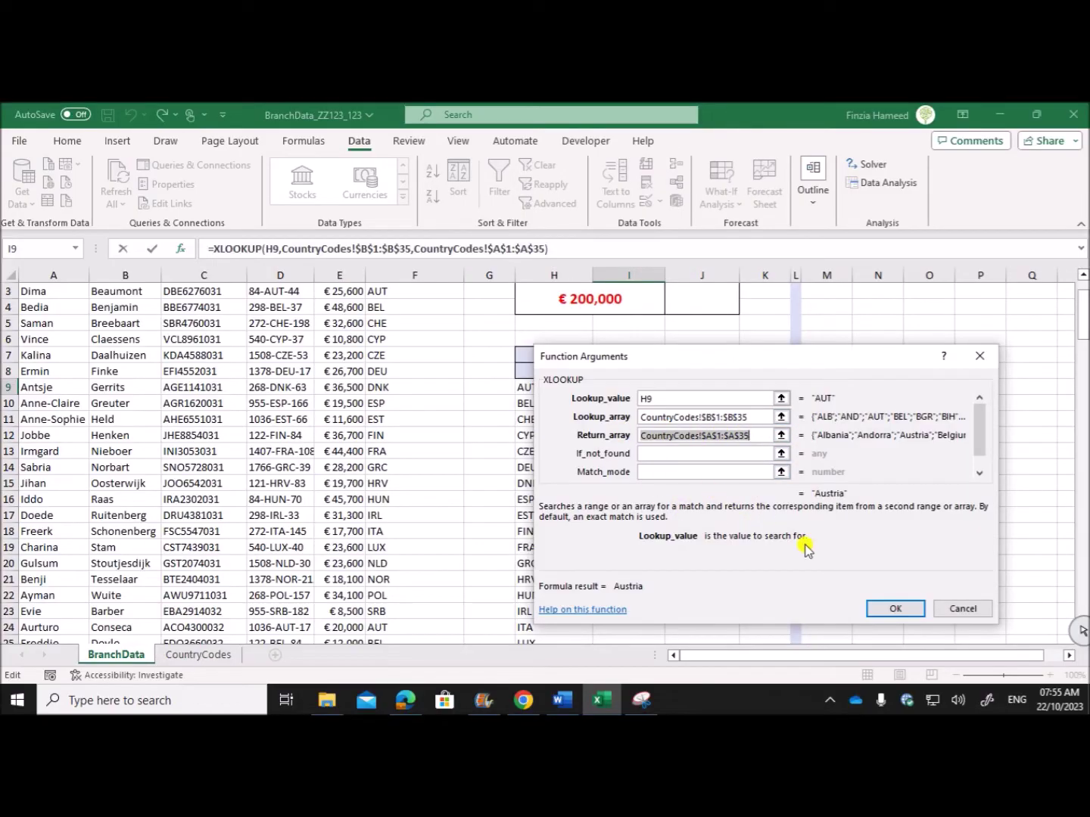
{"action": "left_click", "coordinate": [890, 610]}
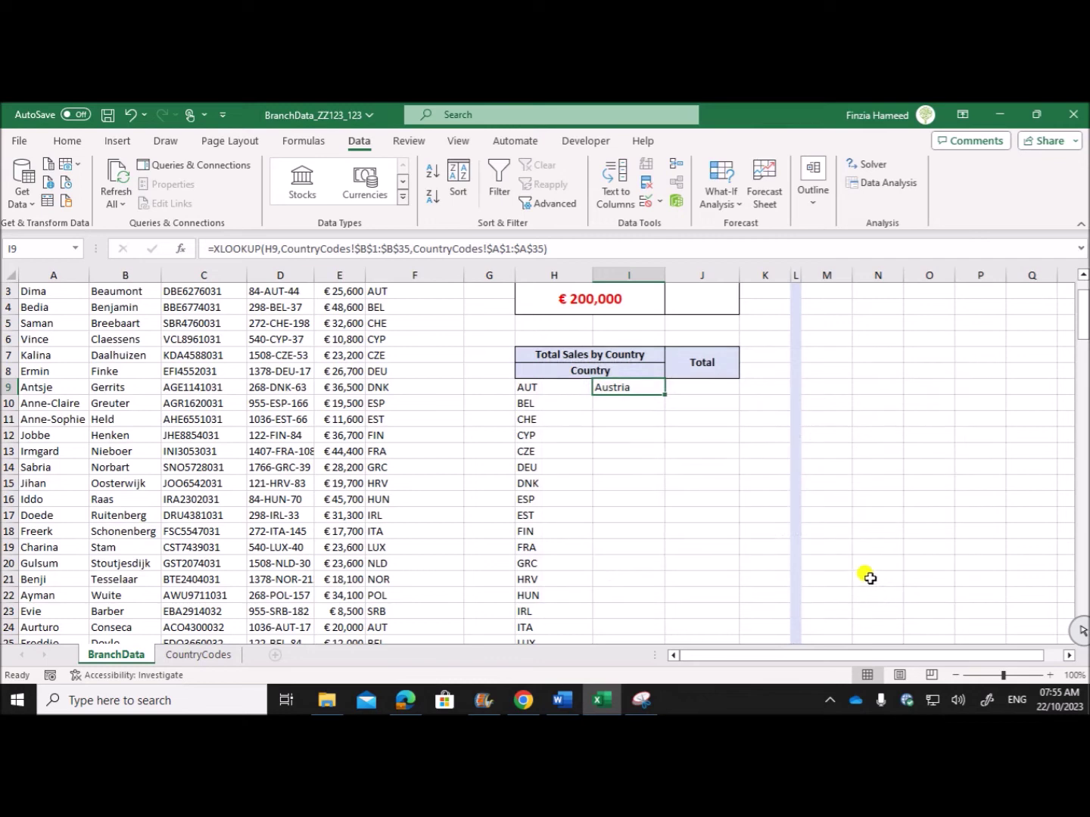
Review the XLOOKUP formula in cell I9 and copy it down to I29.
{"action": "double_click", "coordinate": [649, 385]}
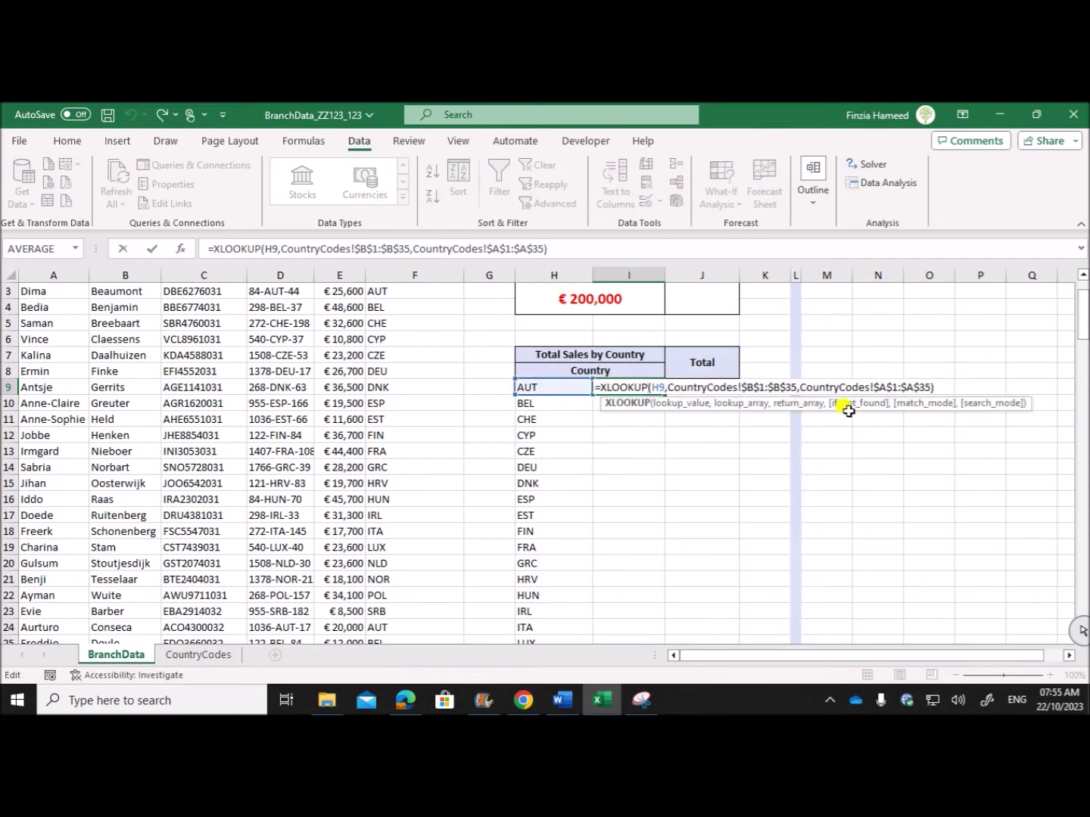
{"action": "left_click", "coordinate": [936, 386]}
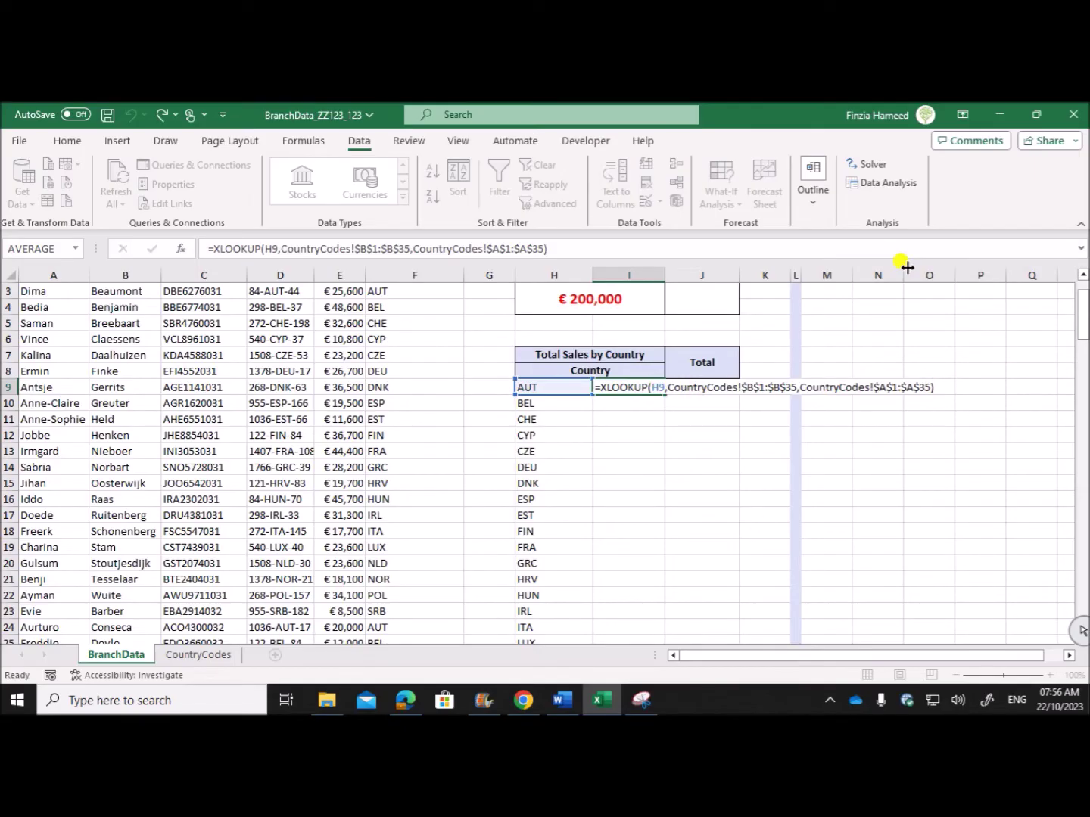
{"action": "key", "text": "Return"}
{"action": "left_click", "coordinate": [642, 389]}
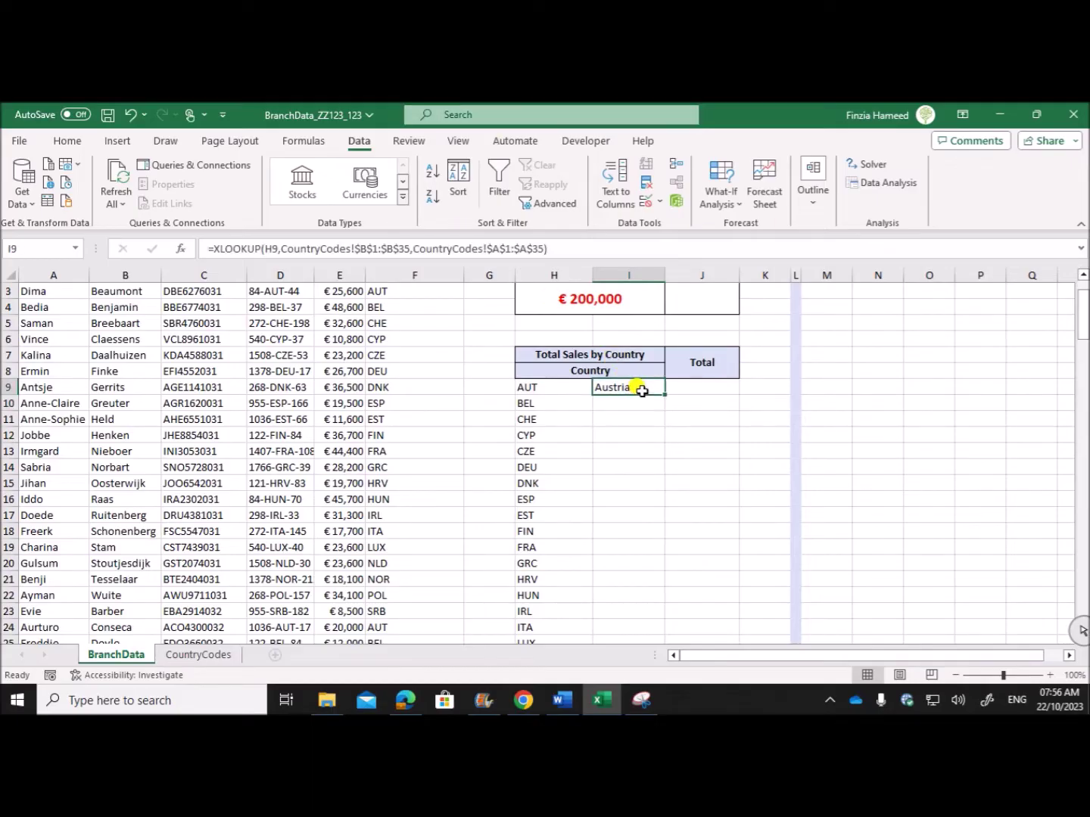
{"action": "mouse_move", "coordinate": [664, 394]}
{"action": "left_mouse_down"}
{"action": "mouse_move", "coordinate": [636, 518]}
{"action": "mouse_move", "coordinate": [636, 647]}
{"action": "mouse_move", "coordinate": [633, 610]}
{"action": "left_mouse_up"}
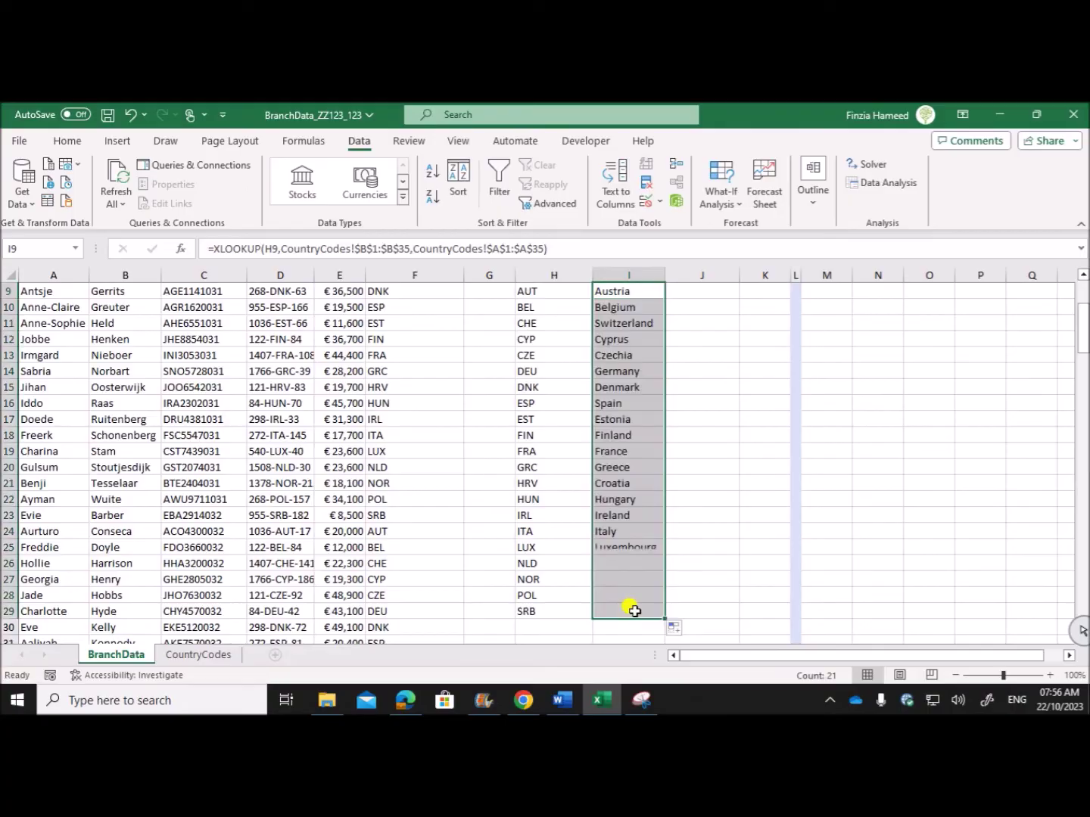
Switch to the exam paper and highlight the instruction about calculating the total of the sales for each country.
{"action": "left_click", "coordinate": [562, 699]}
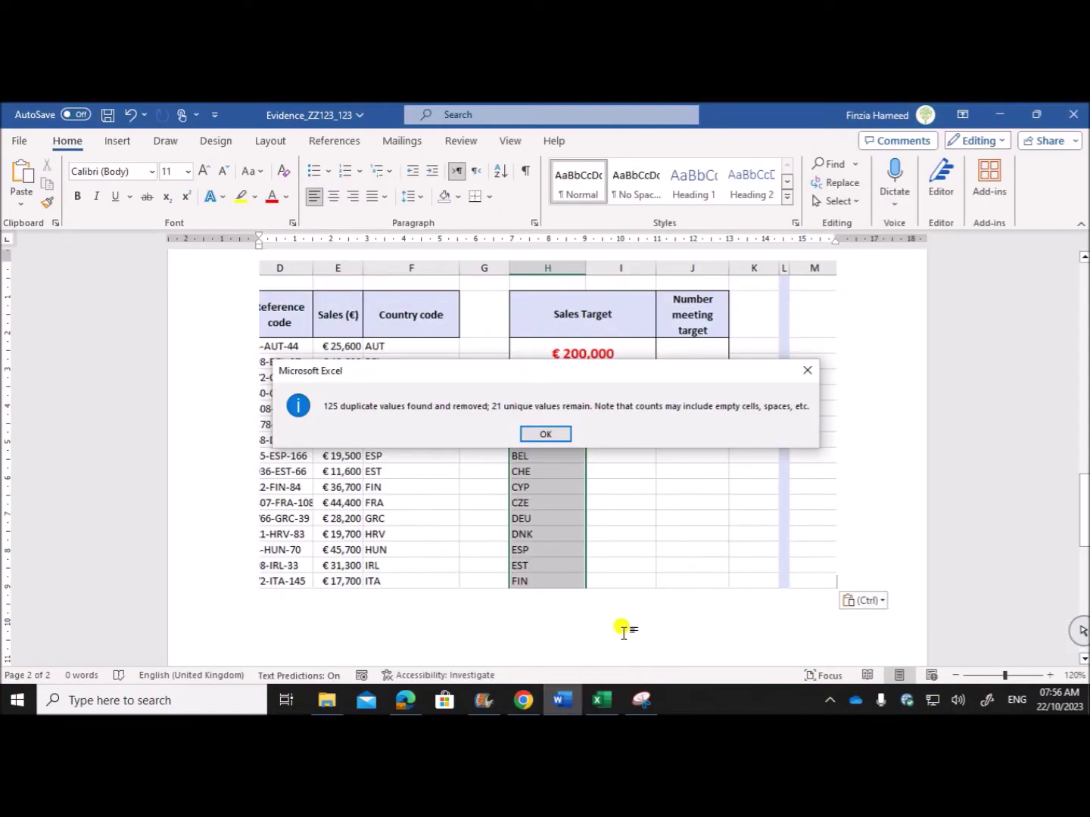
{"action": "left_click", "coordinate": [405, 700]}
{"action": "scroll", "coordinate": [495, 546], "scroll_direction": "down", "scroll_amount": 2}
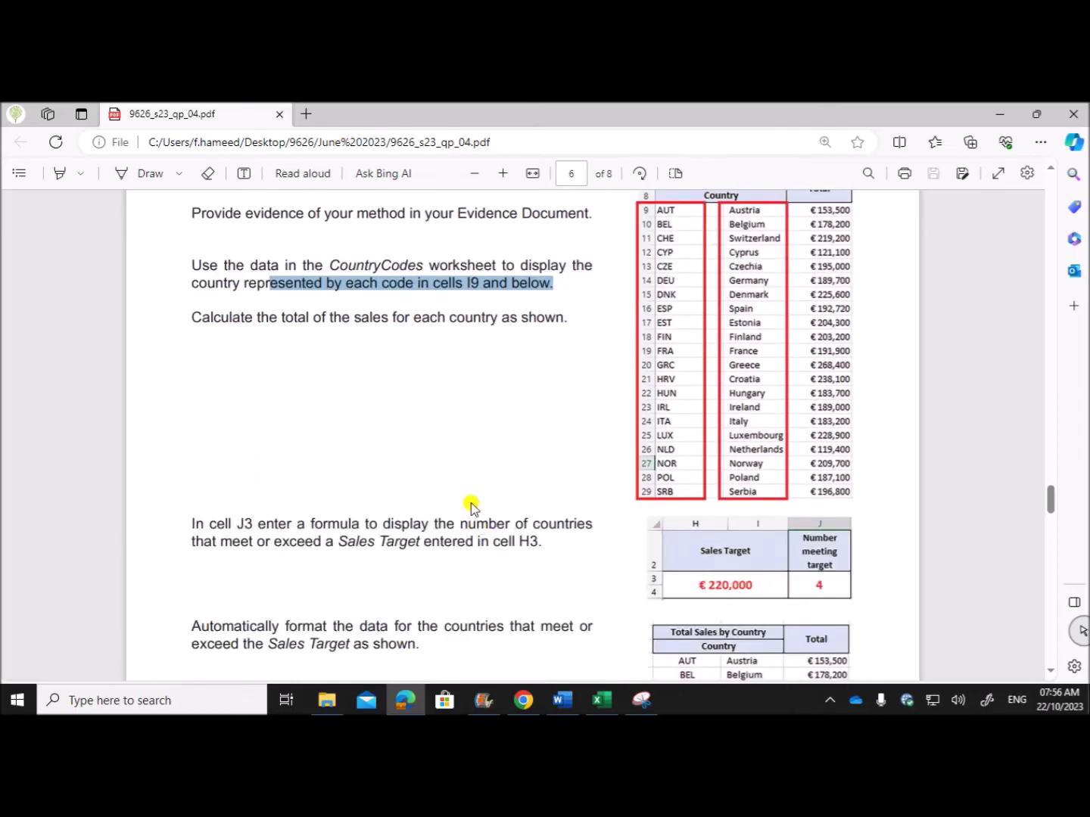
{"action": "scroll", "coordinate": [392, 433], "scroll_direction": "up", "scroll_amount": 2}
{"action": "left_click_drag", "start_coordinate": [283, 477], "coordinate": [578, 483]}
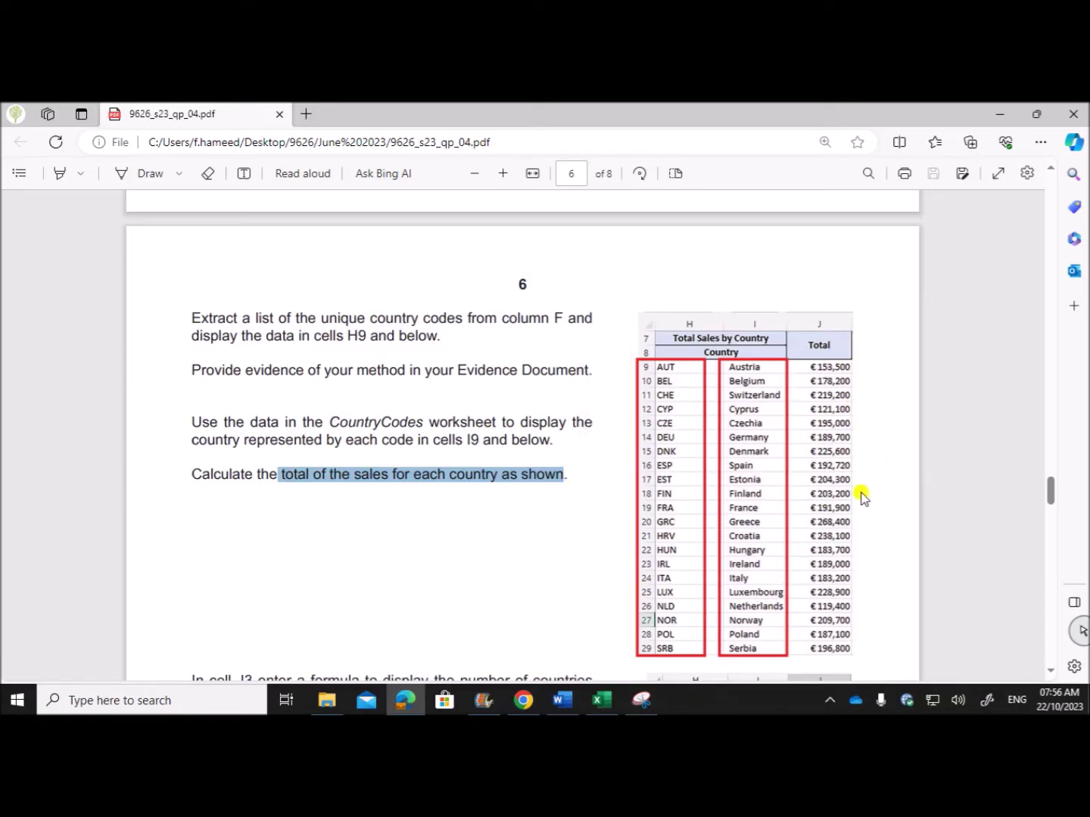
Switch to the BranchData_ZZ123_123 workbook and start a SUMIF function in cell J9 of the BranchData worksheet.
{"action": "left_click", "coordinate": [602, 701]}
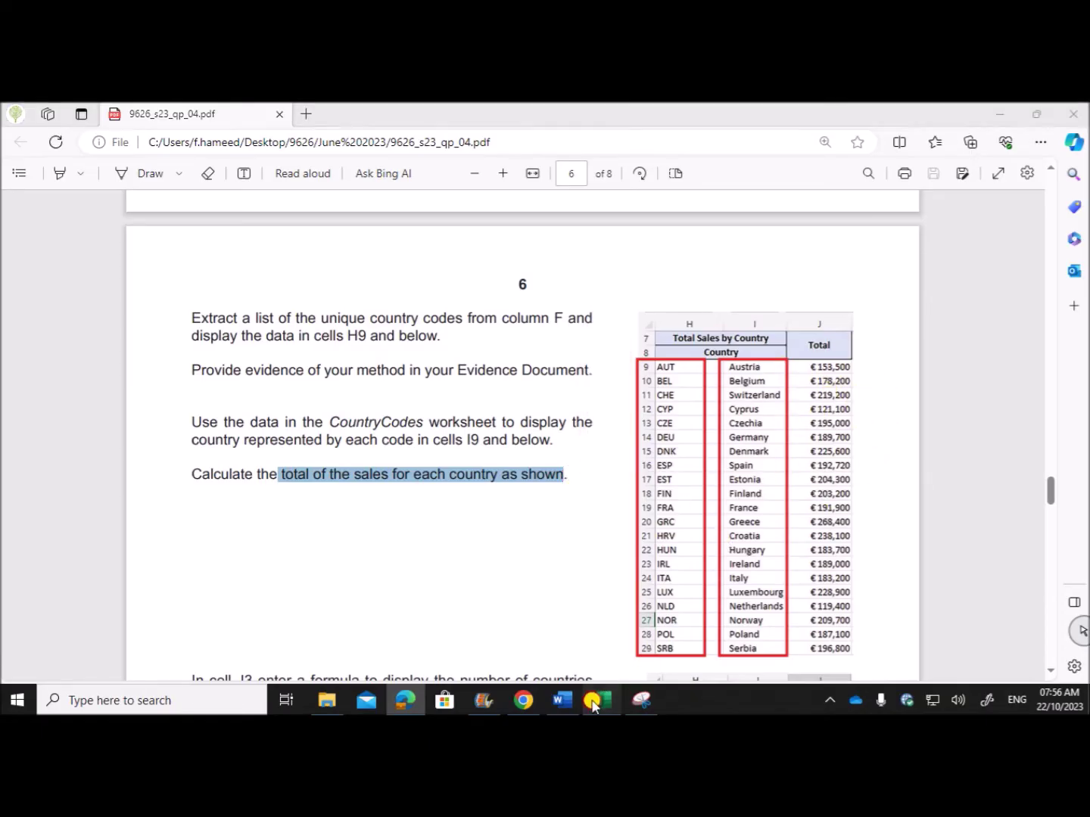
{"action": "scroll", "coordinate": [673, 552], "scroll_direction": "up", "scroll_amount": 1}
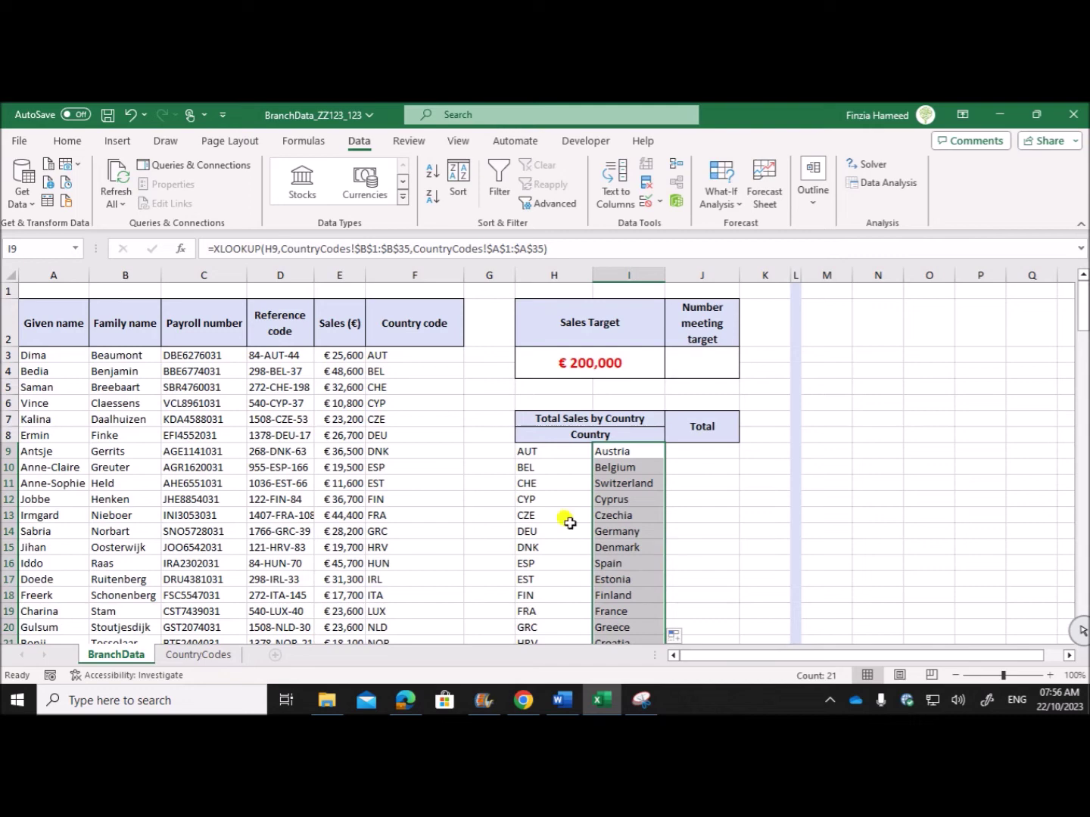
{"action": "left_click_drag", "start_coordinate": [328, 352], "coordinate": [339, 515]}
{"action": "left_click_drag", "start_coordinate": [406, 355], "coordinate": [407, 451]}
{"action": "left_click", "coordinate": [710, 452]}
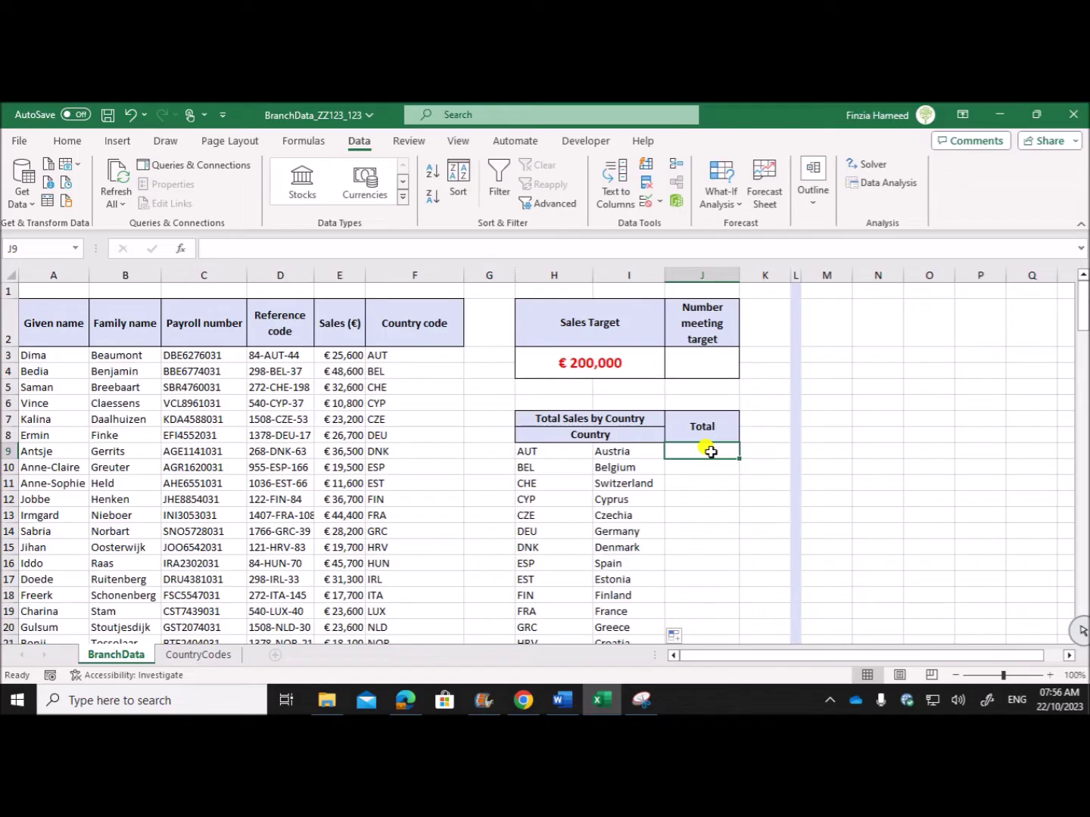
{"action": "type", "text": "=s"}
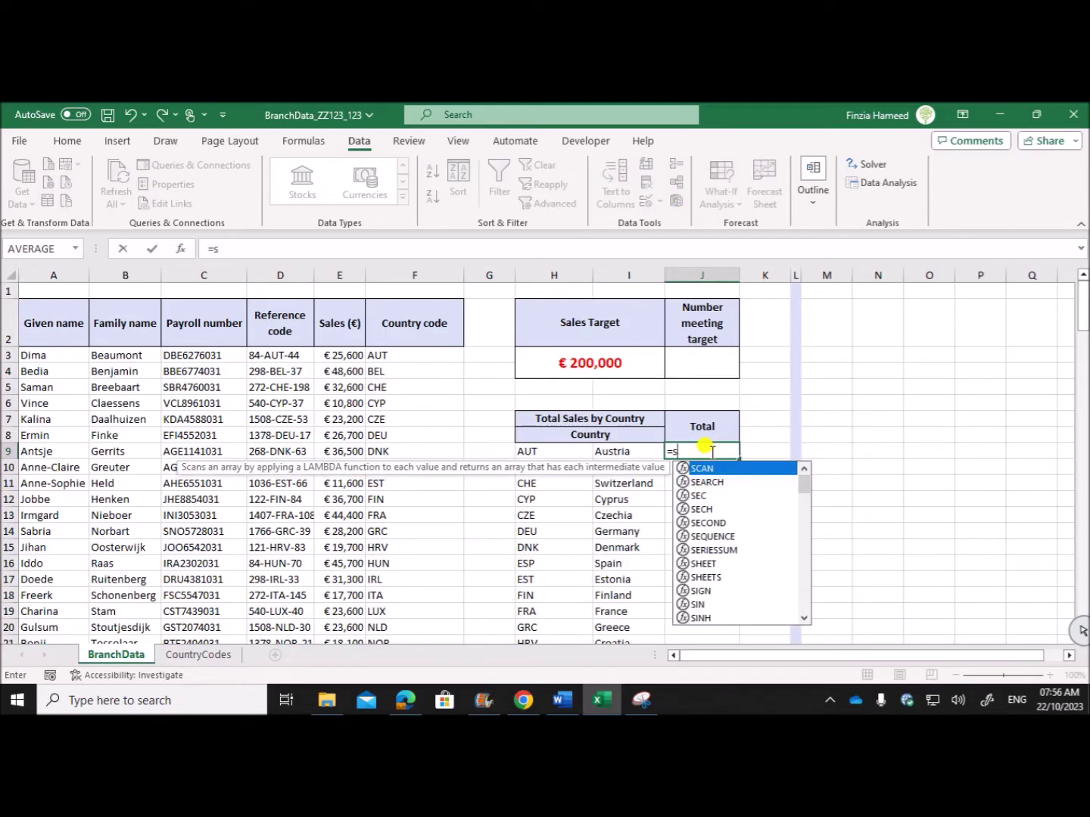
{"action": "type", "text": "umif("}
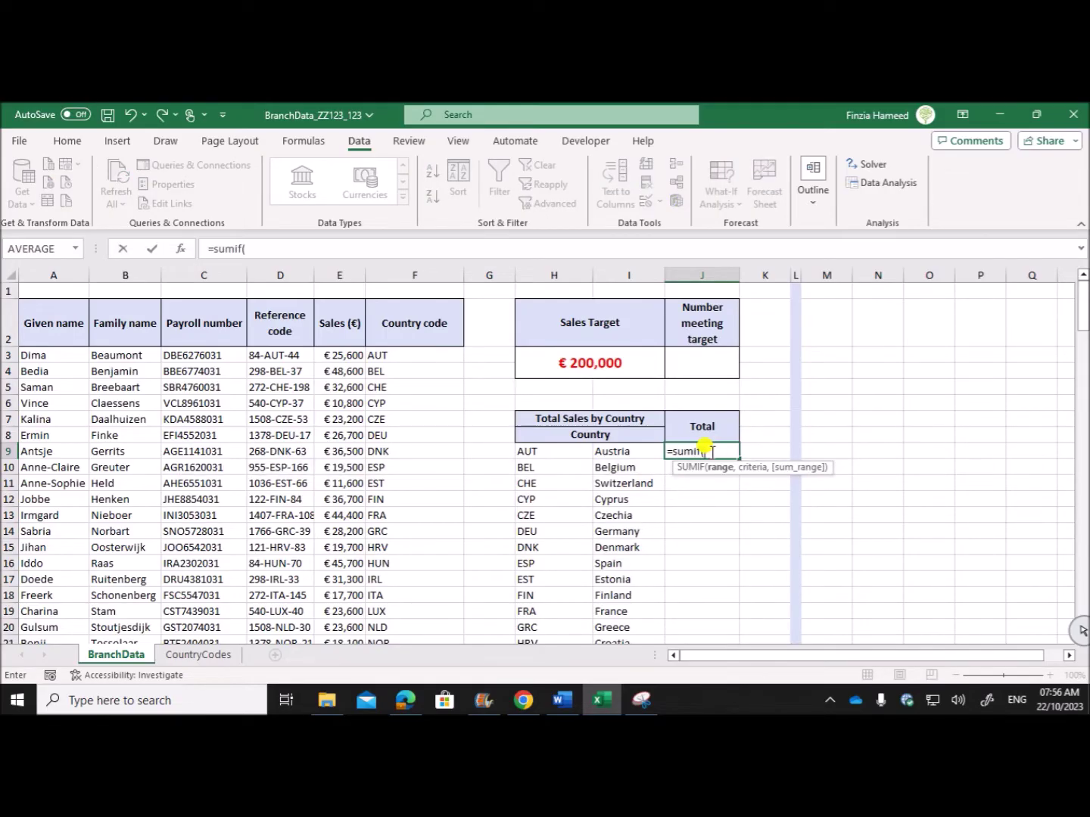
{"action": "left_click", "coordinate": [181, 250]}
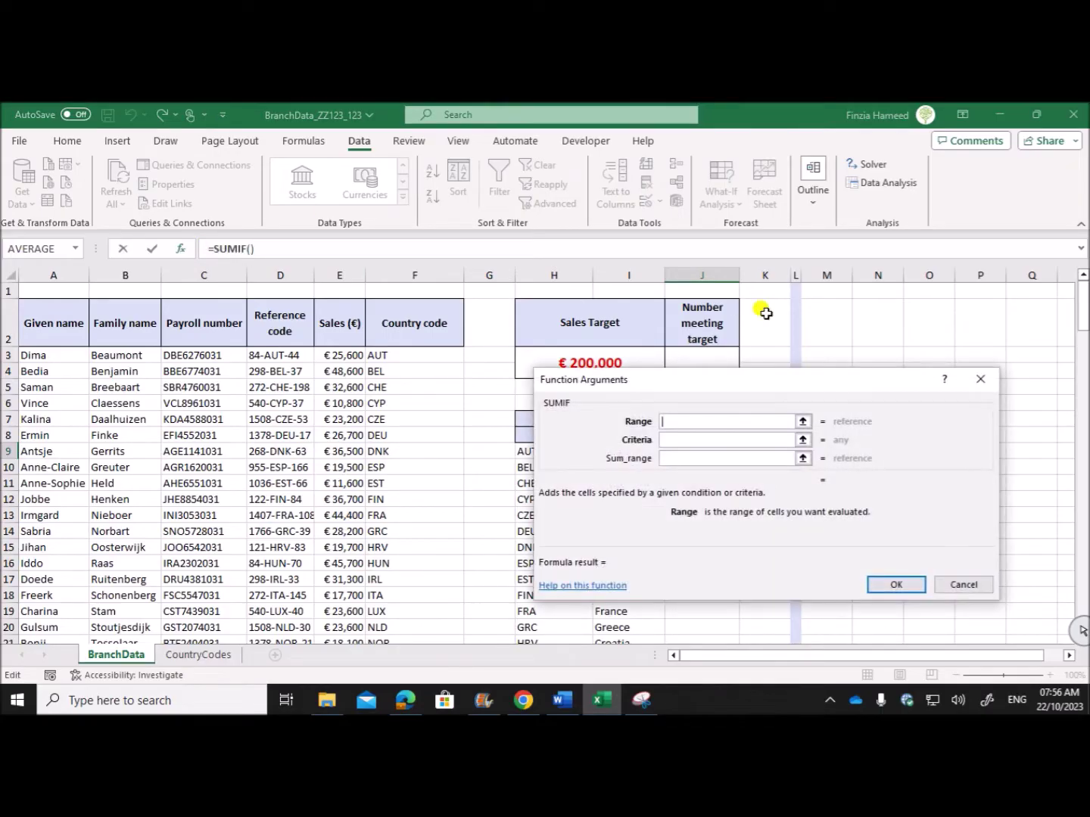
Set the SUMIF range to the country codes in F3:F148 and the criteria to H9.
{"action": "left_click_drag", "start_coordinate": [752, 392], "coordinate": [761, 196]}
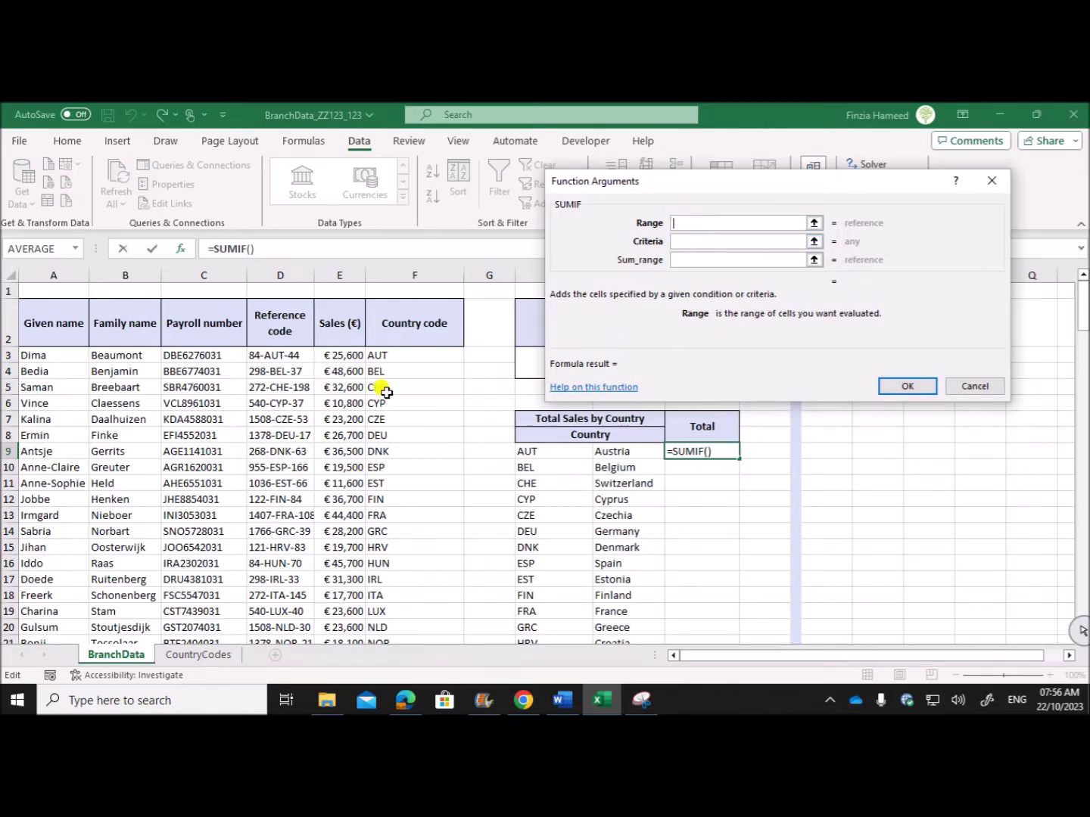
{"action": "left_click_drag", "start_coordinate": [404, 357], "coordinate": [377, 607]}
{"action": "scroll", "coordinate": [417, 532], "scroll_direction": "up", "scroll_amount": 20}
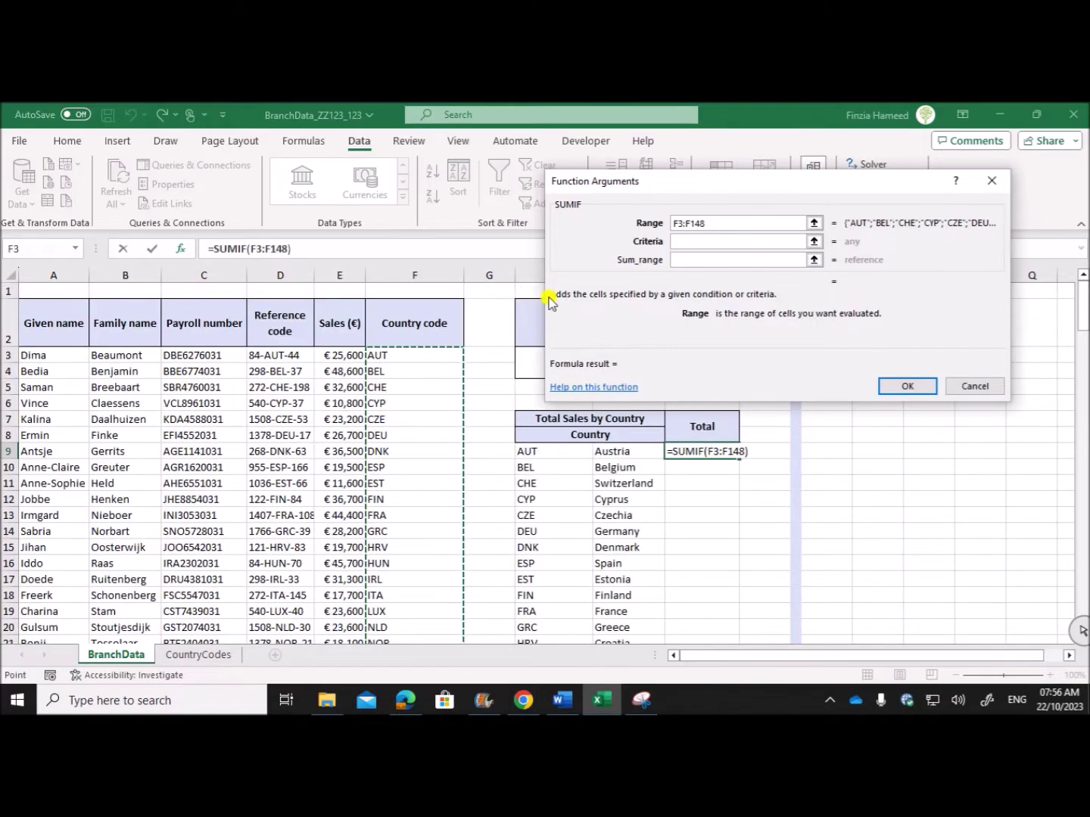
{"action": "left_click", "coordinate": [677, 243]}
{"action": "left_click_drag", "start_coordinate": [709, 185], "coordinate": [716, 140]}
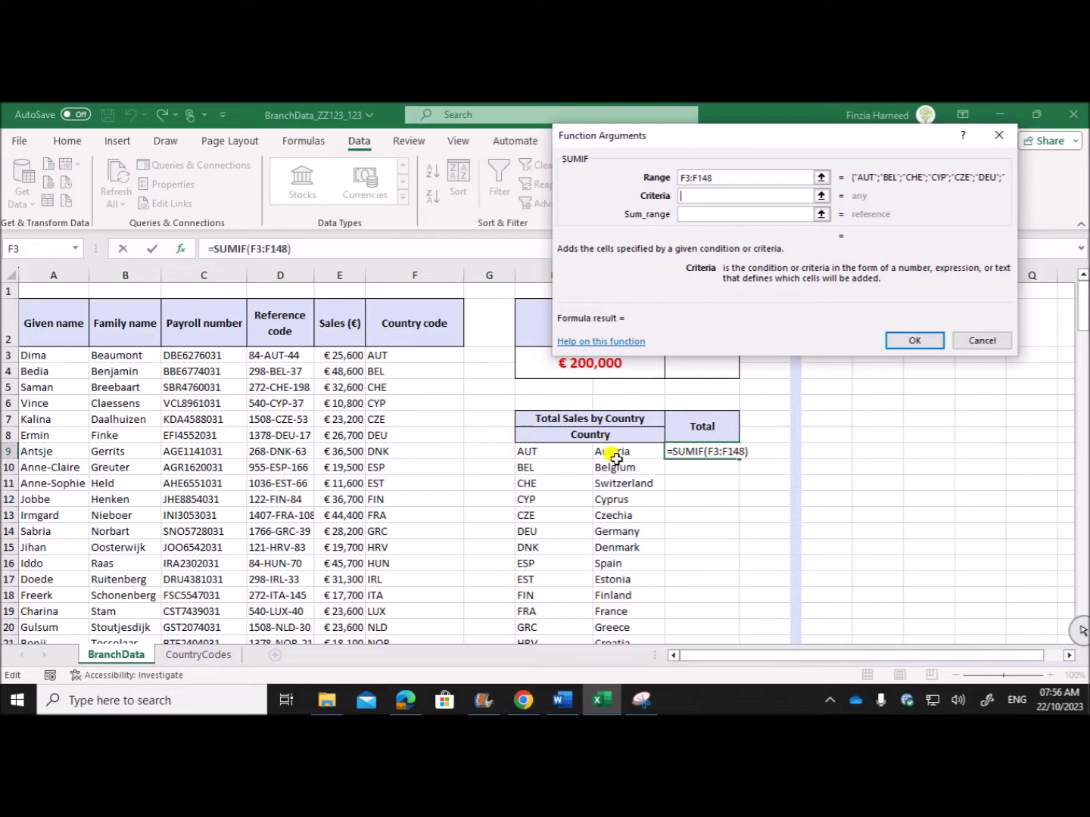
{"action": "left_click", "coordinate": [544, 453]}
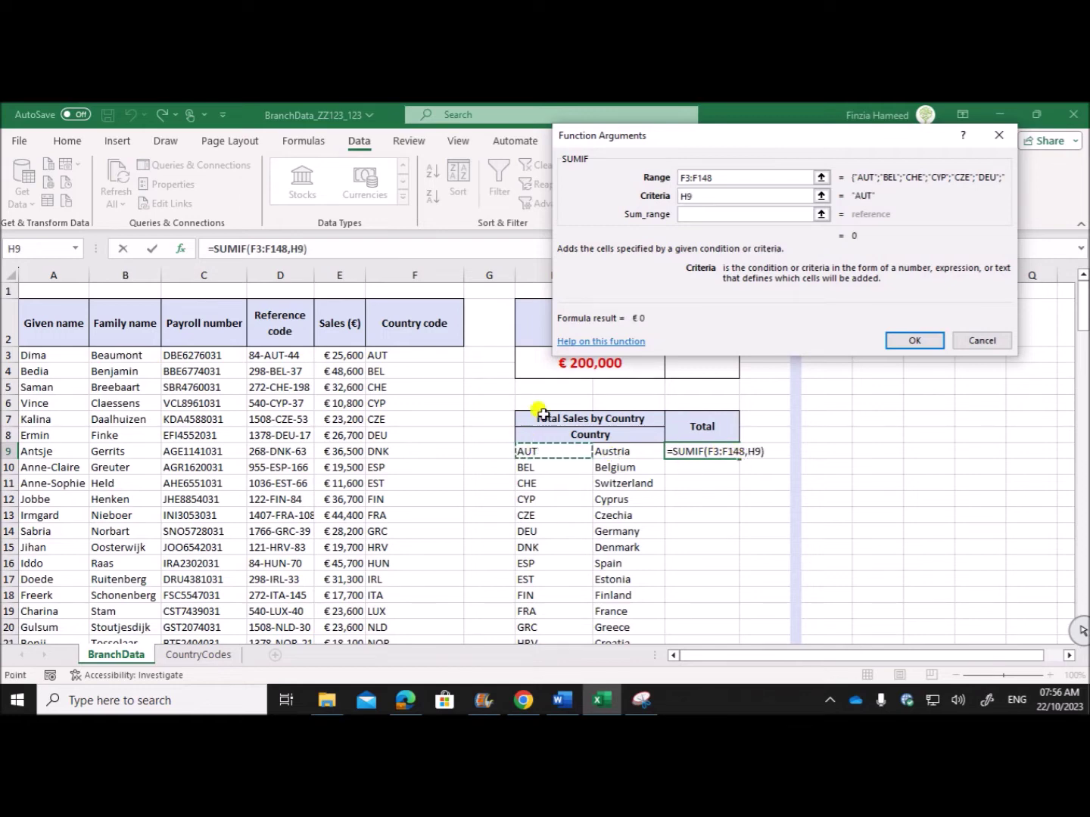
Set the SUMIF sum range to the sales values in E3:E148.
{"action": "left_click", "coordinate": [696, 214]}
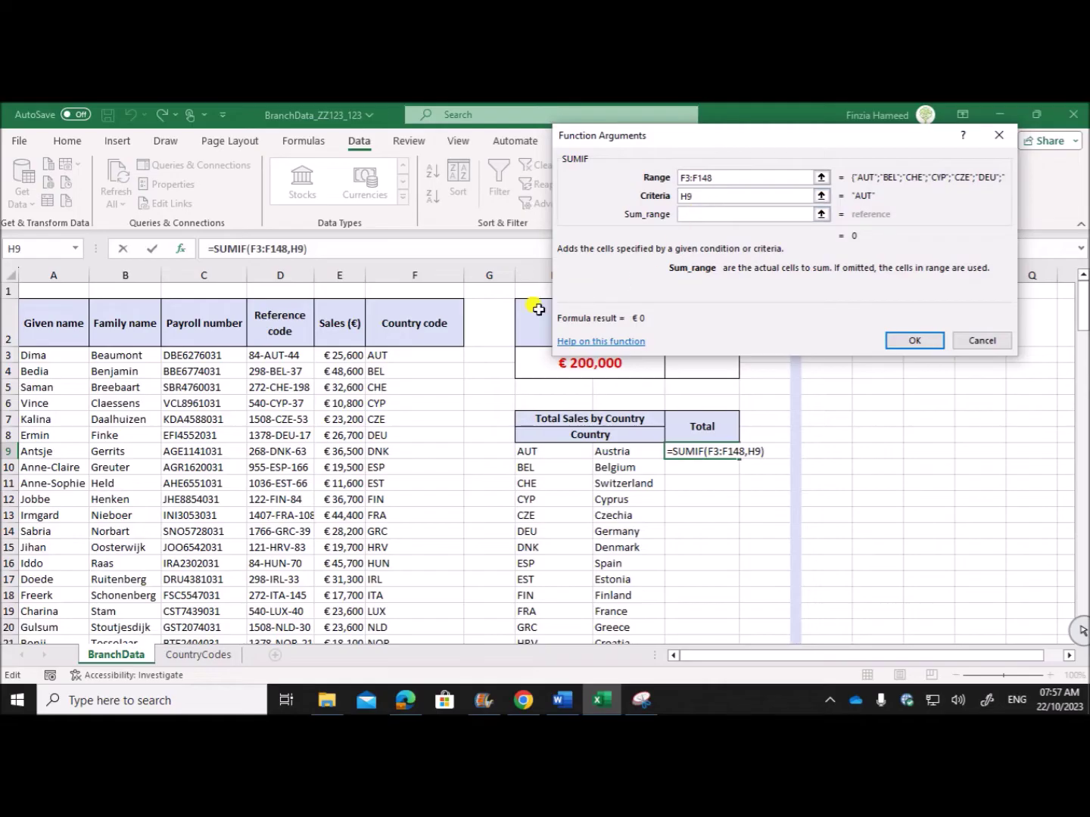
{"action": "left_click_drag", "start_coordinate": [342, 357], "coordinate": [338, 606]}
{"action": "scroll", "coordinate": [644, 429], "scroll_direction": "up", "scroll_amount": 20}
{"action": "left_click_drag", "start_coordinate": [702, 152], "coordinate": [781, 357]}
{"action": "scroll", "coordinate": [713, 436], "scroll_direction": "up", "scroll_amount": 5}
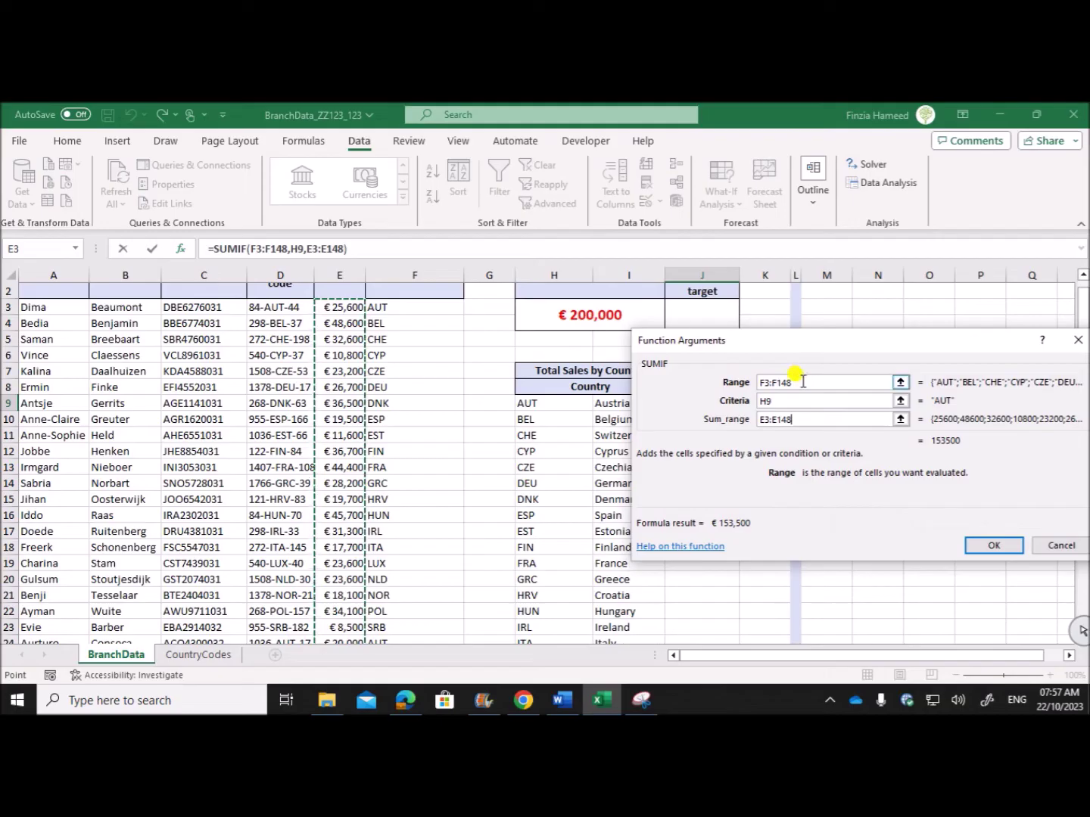
Make the SUMIF range and sum range absolute as $F$3:$F$148 and $E$3:$E$148, and finish the formula.
{"action": "left_click", "coordinate": [773, 383]}
{"action": "key", "text": "F4"}
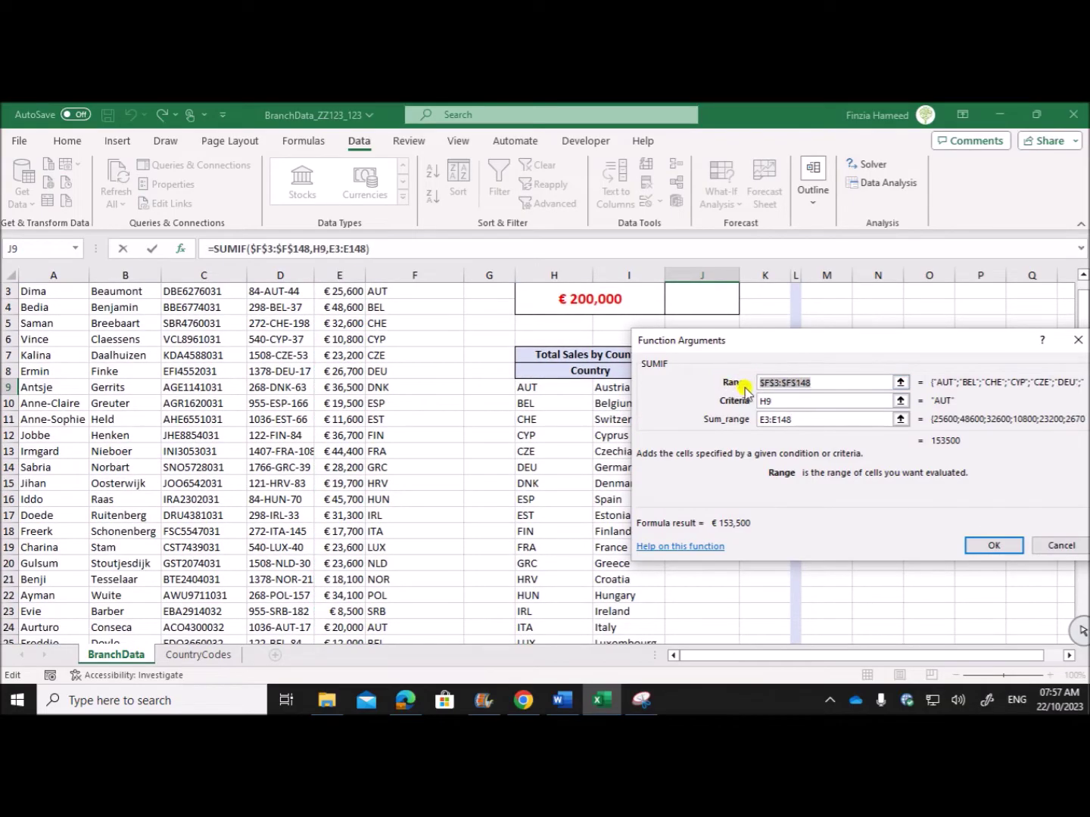
{"action": "left_click_drag", "start_coordinate": [795, 421], "coordinate": [733, 422]}
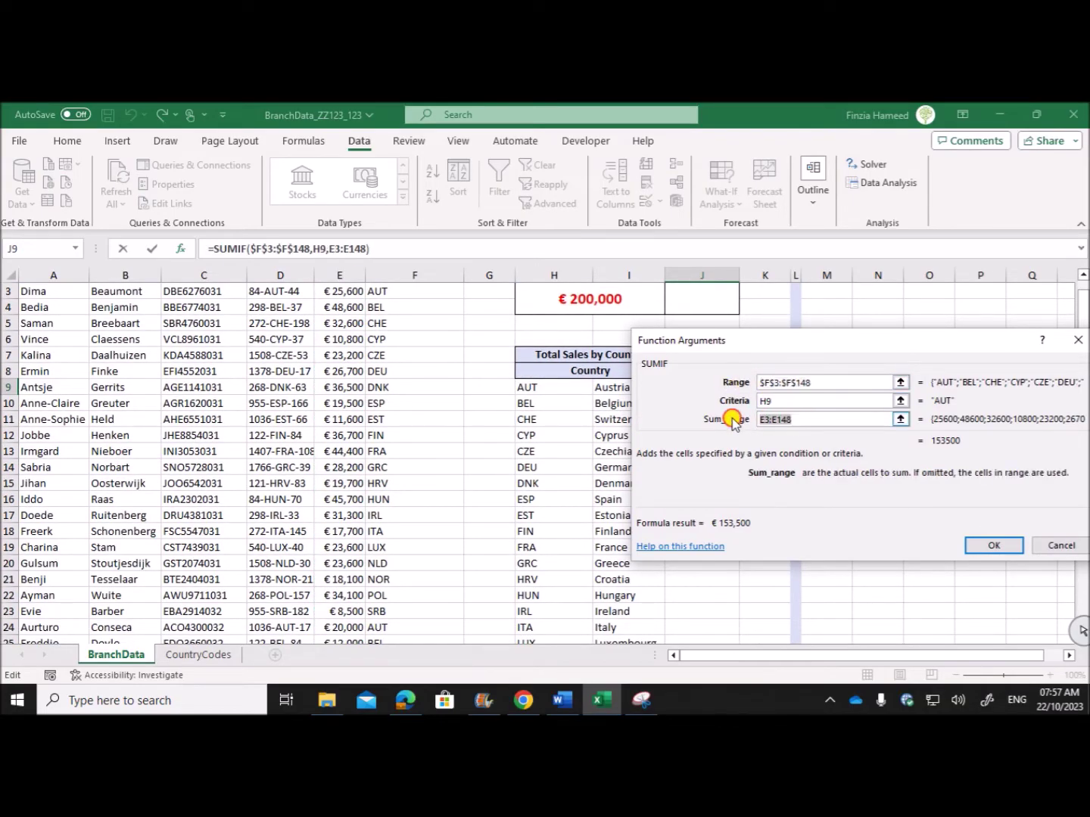
{"action": "key", "text": "F4"}
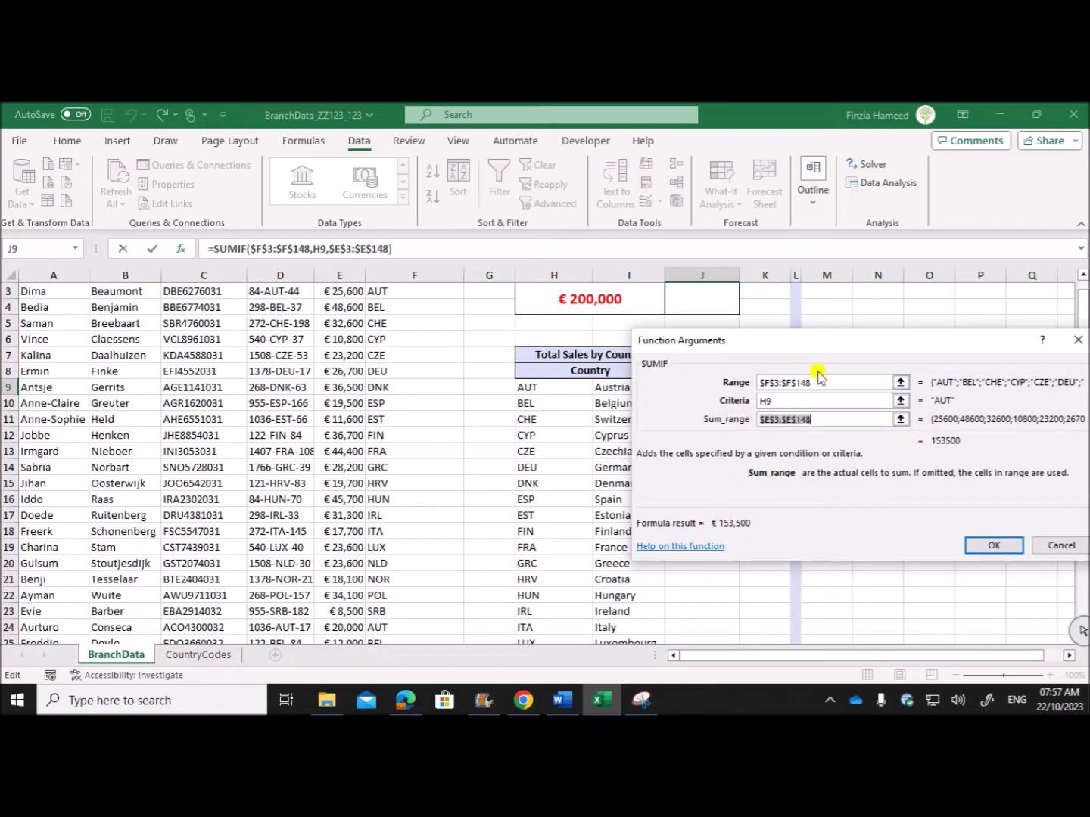
{"action": "left_click", "coordinate": [864, 420]}
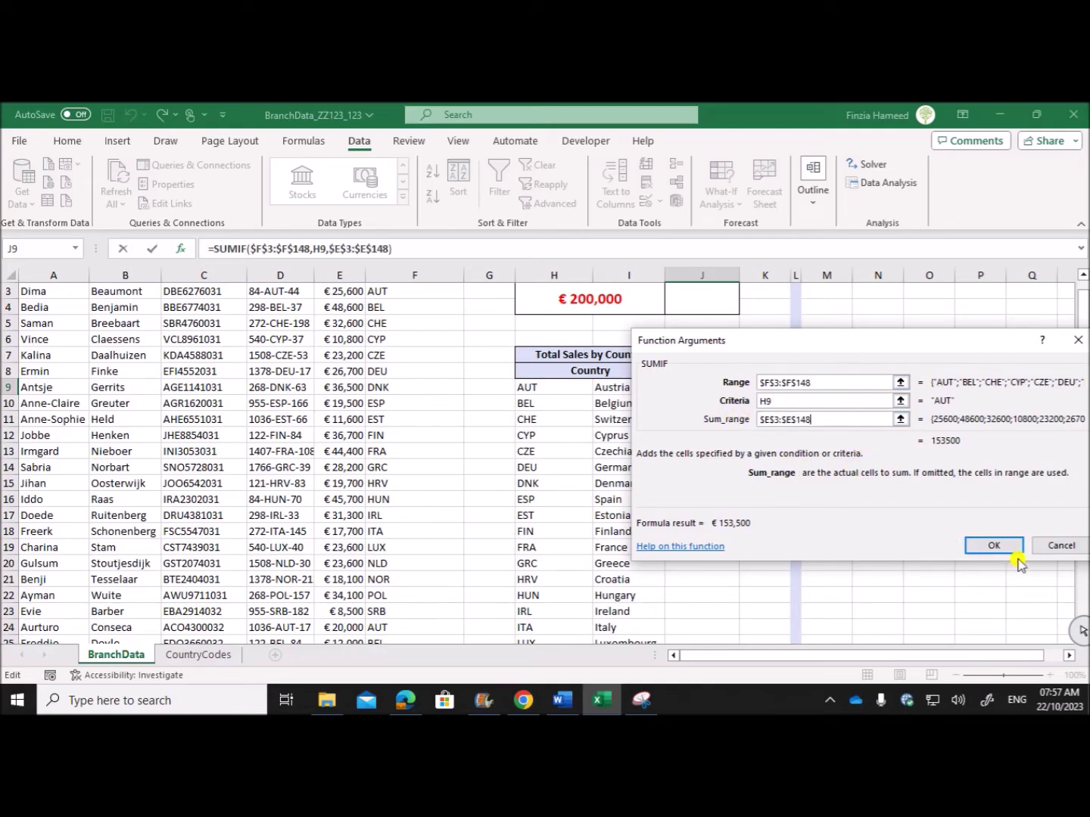
{"action": "left_click", "coordinate": [994, 546]}
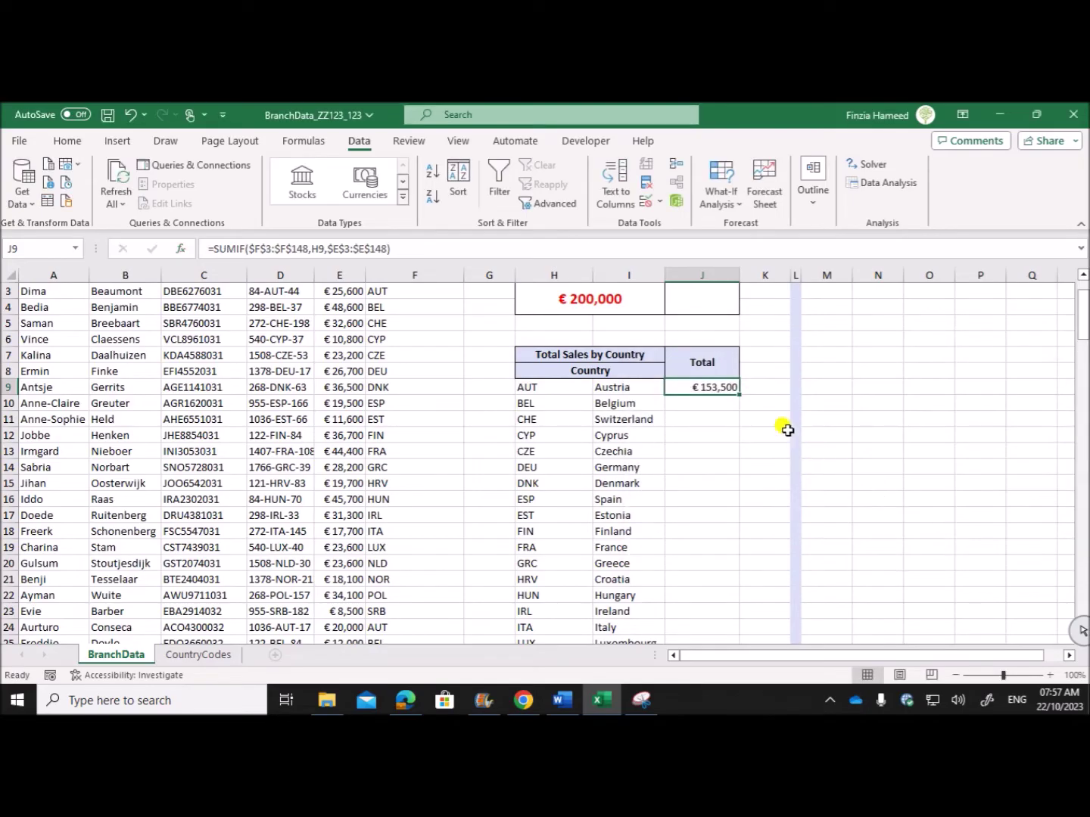
Copy the SUMIF formula from J9 down the Total column for every listed country and check the filled rows.
{"action": "double_click", "coordinate": [739, 394]}
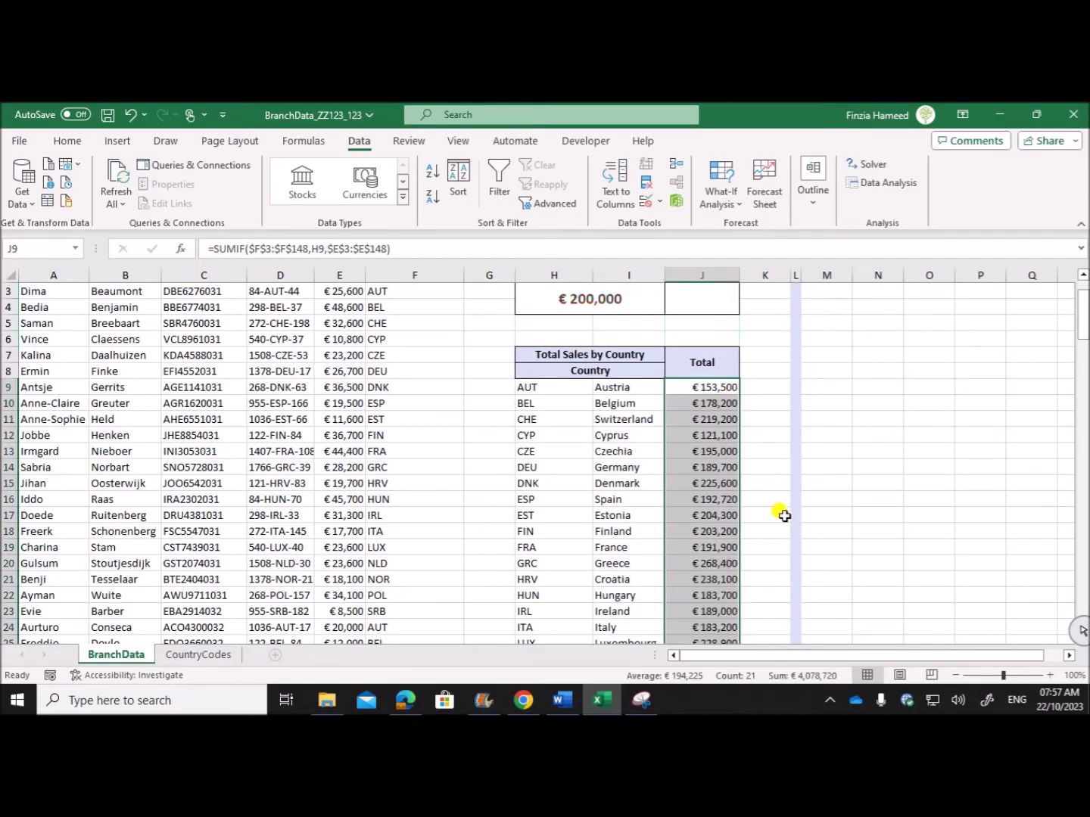
{"action": "scroll", "coordinate": [781, 507], "scroll_direction": "down", "scroll_amount": 4}
{"action": "scroll", "coordinate": [784, 507], "scroll_direction": "up", "scroll_amount": 3}
{"action": "scroll", "coordinate": [784, 507], "scroll_direction": "up", "scroll_amount": 2}
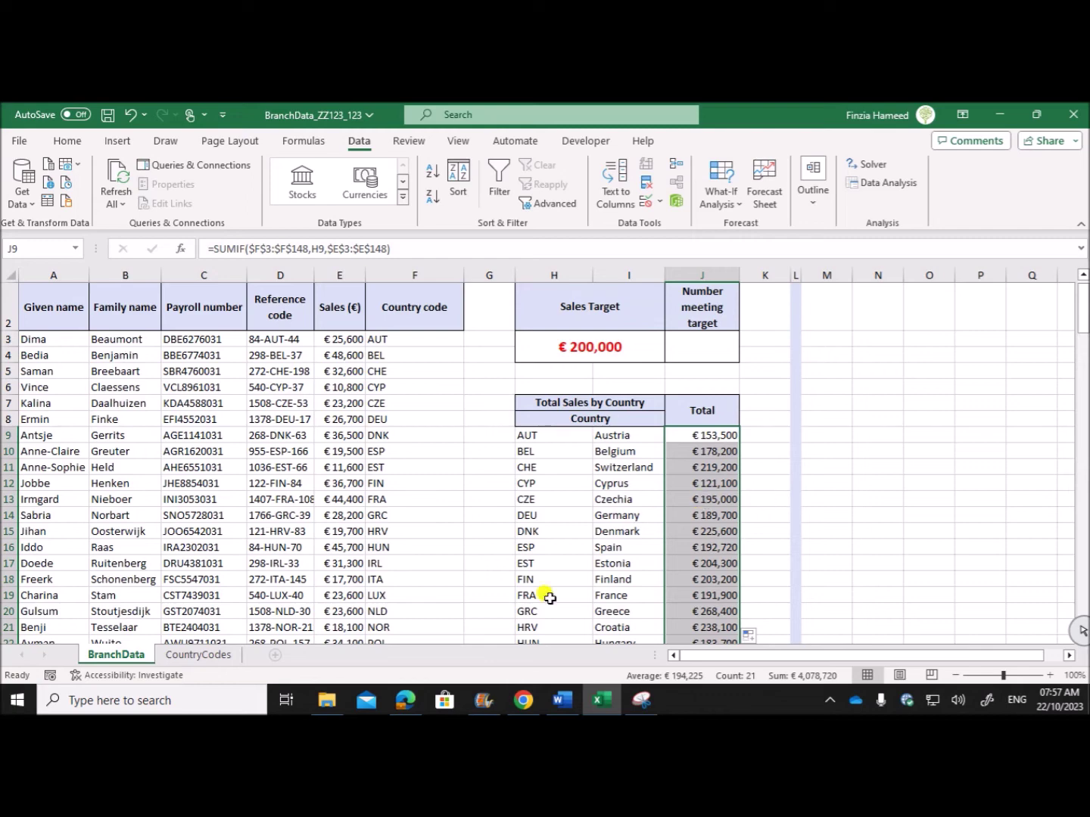
Switch to the exam paper and highlight the instruction about the J3 formula counting countries that meet or exceed the Sales Target.
{"action": "left_click", "coordinate": [395, 703]}
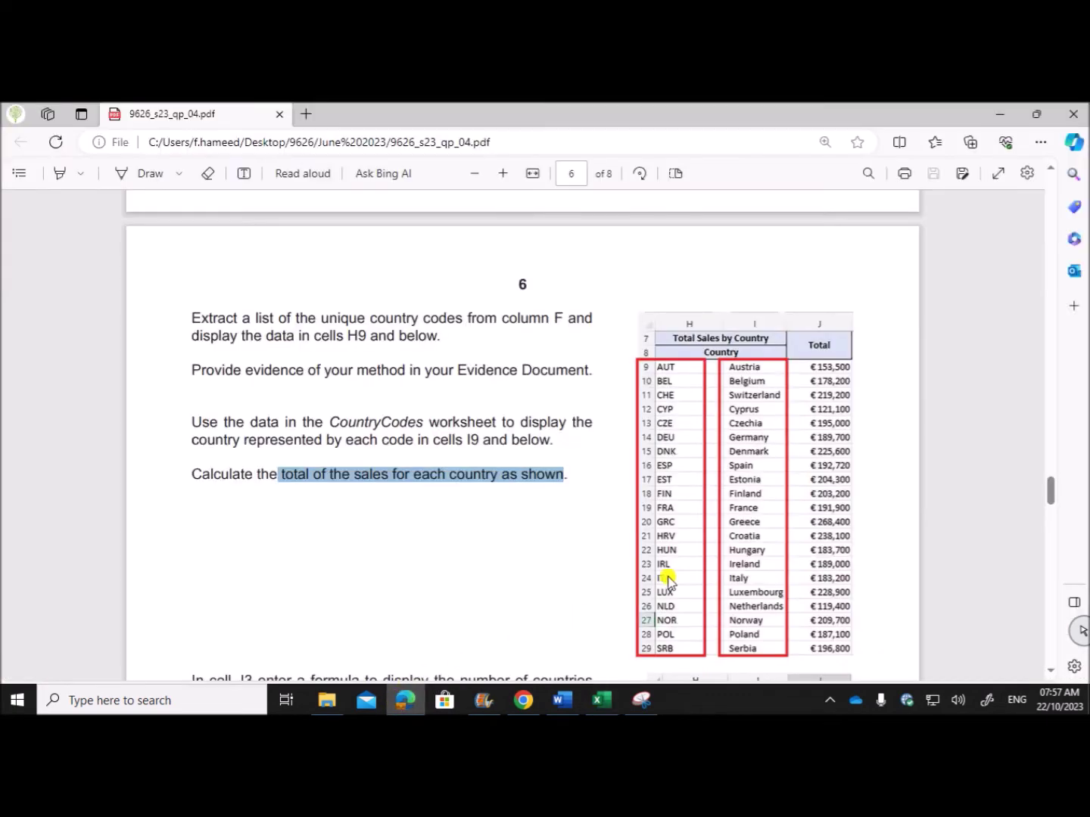
{"action": "scroll", "coordinate": [485, 577], "scroll_direction": "down", "scroll_amount": 3}
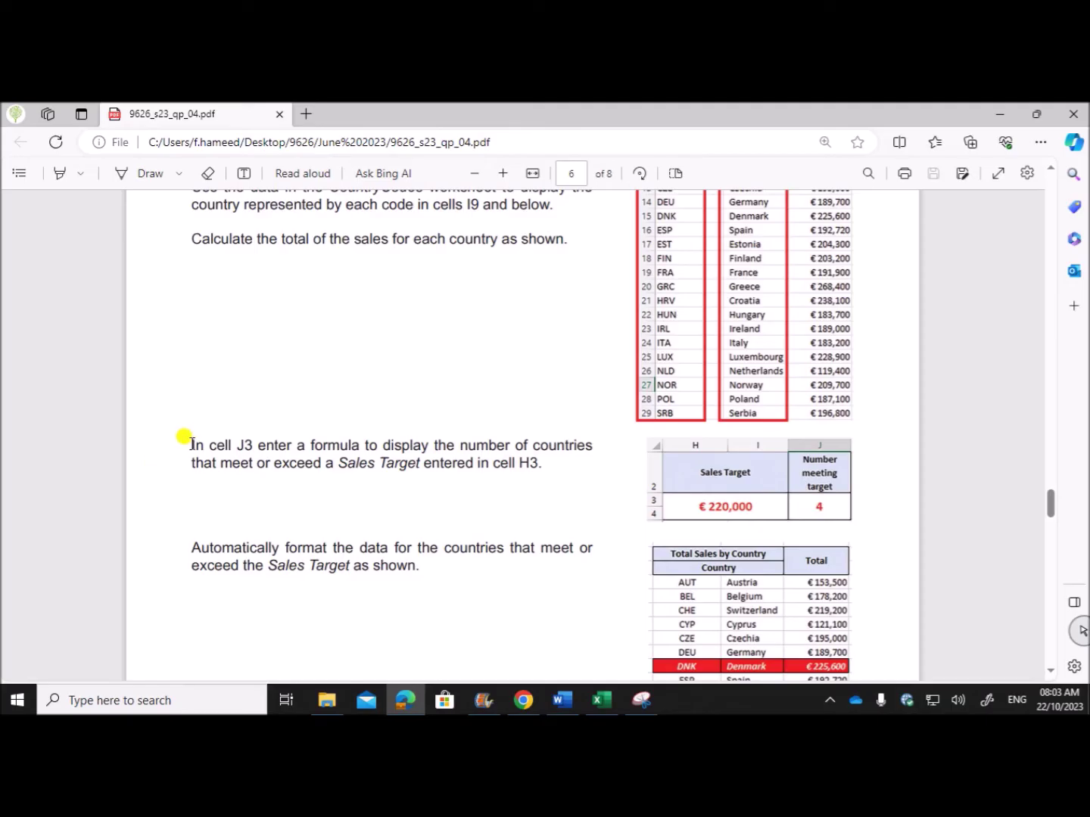
{"action": "left_click_drag", "start_coordinate": [192, 445], "coordinate": [555, 464]}
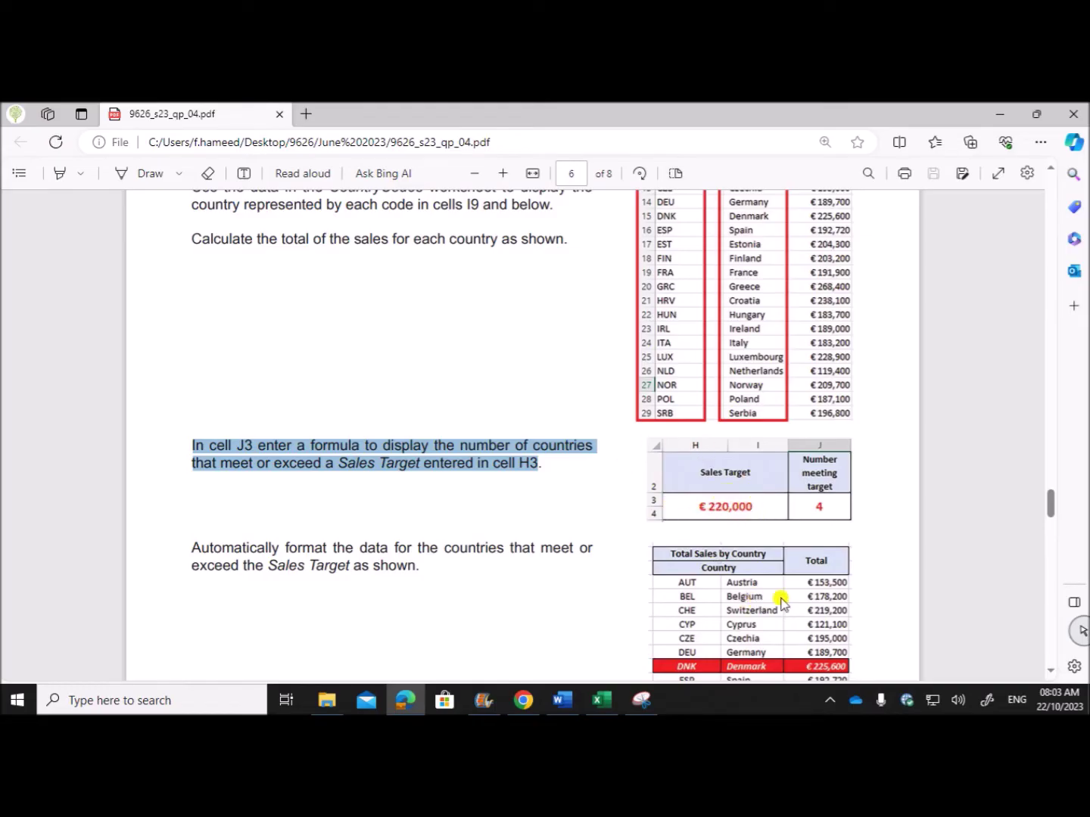
Switch to the BranchData workbook in Excel and begin a COUNTIF formula in J3 with the range J9:J29.
{"action": "scroll", "coordinate": [794, 596], "scroll_direction": "down", "scroll_amount": 4}
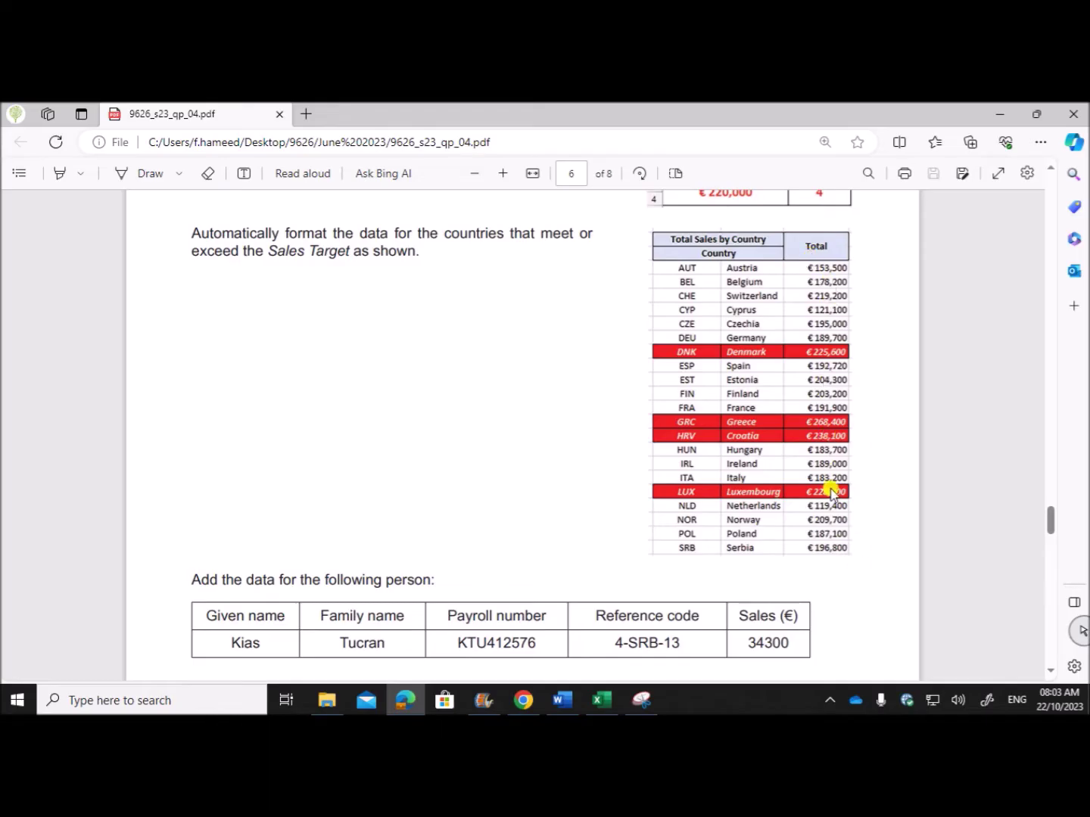
{"action": "scroll", "coordinate": [825, 485], "scroll_direction": "up", "scroll_amount": 3}
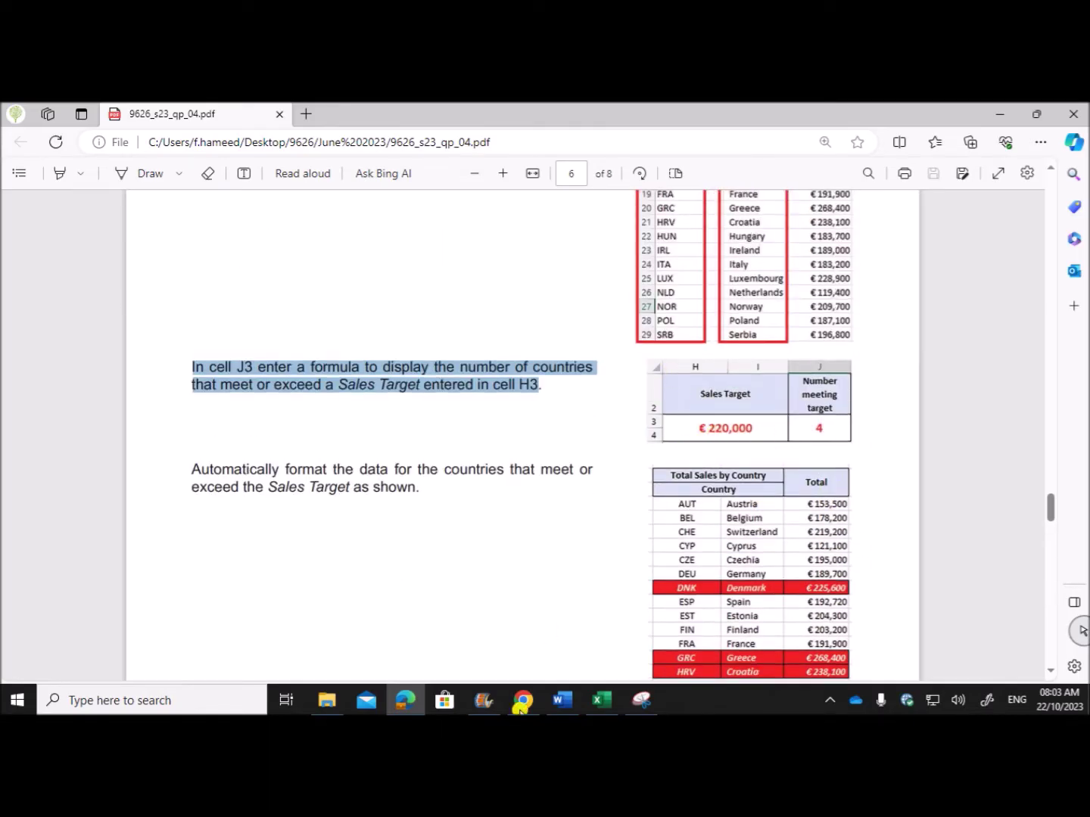
{"action": "mouse_move", "coordinate": [598, 704]}
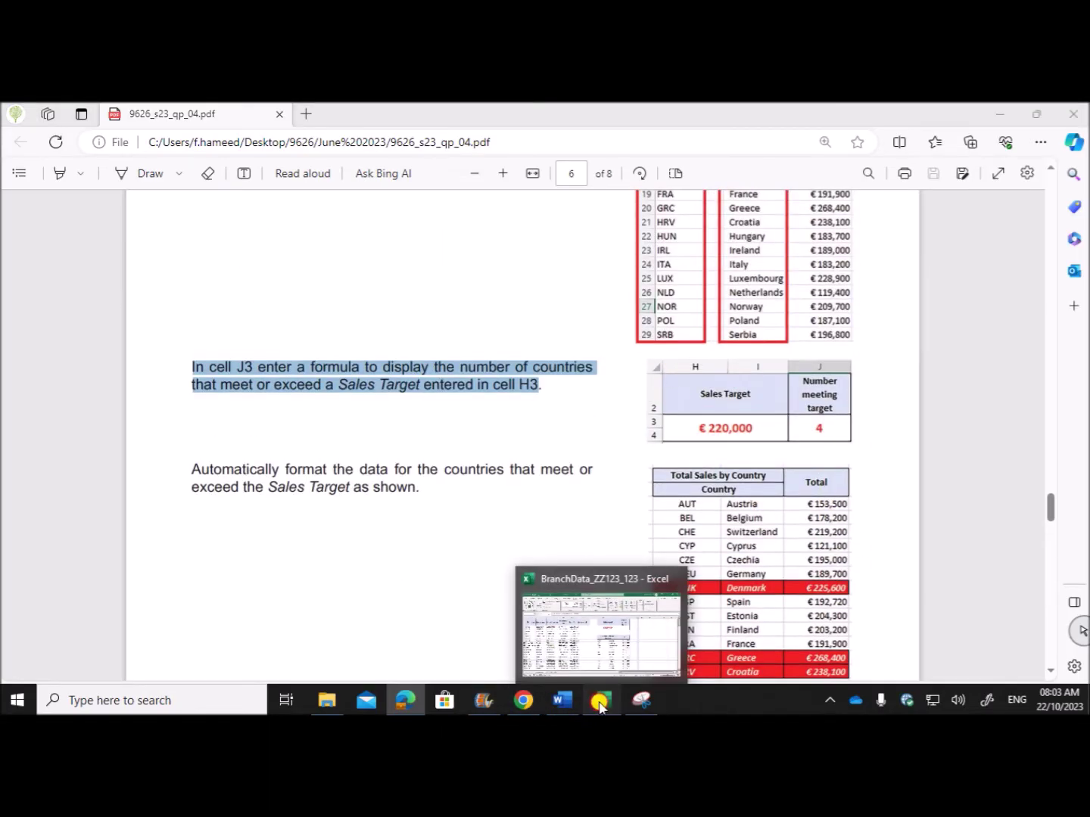
{"action": "left_click", "coordinate": [598, 704]}
{"action": "left_click", "coordinate": [712, 353]}
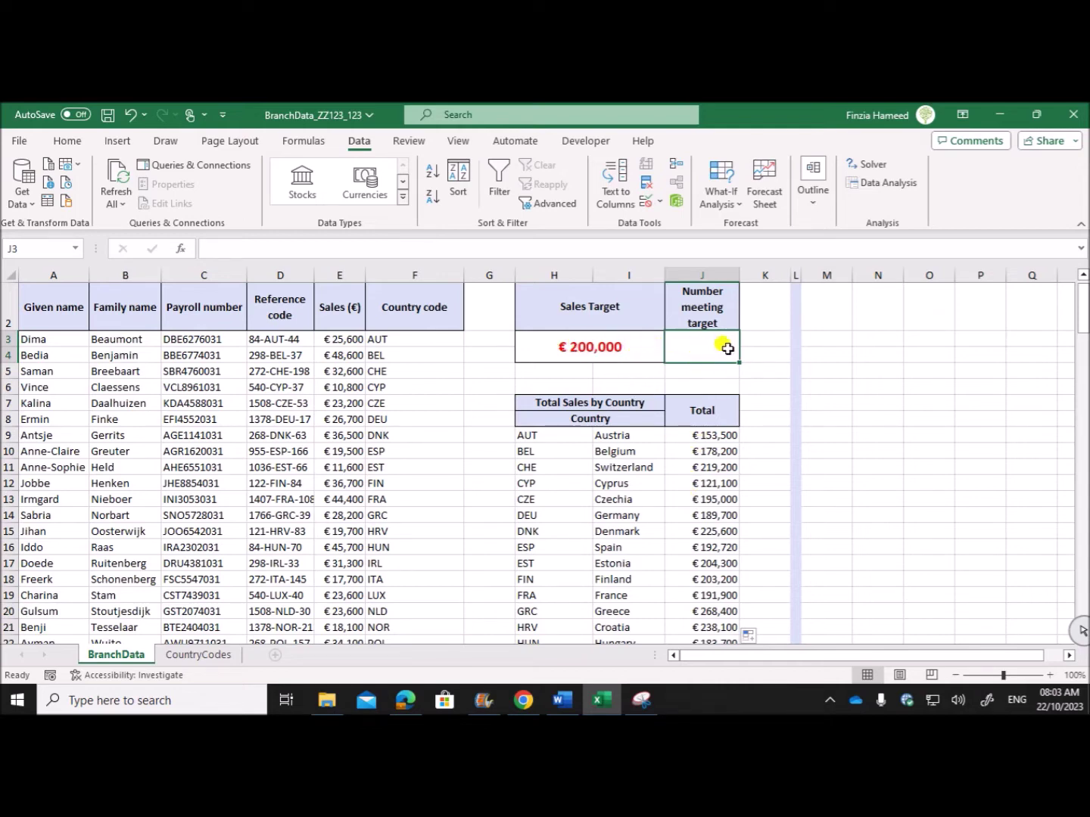
{"action": "type", "text": "="}
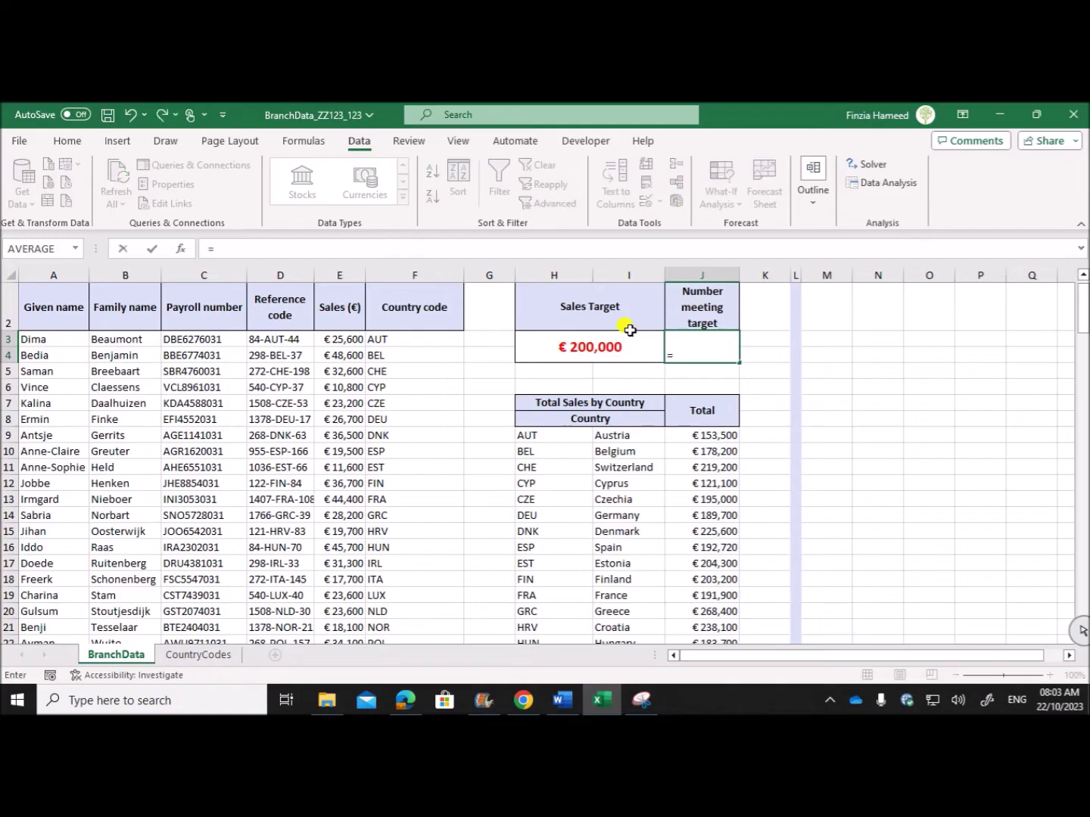
{"action": "type", "text": "countif("}
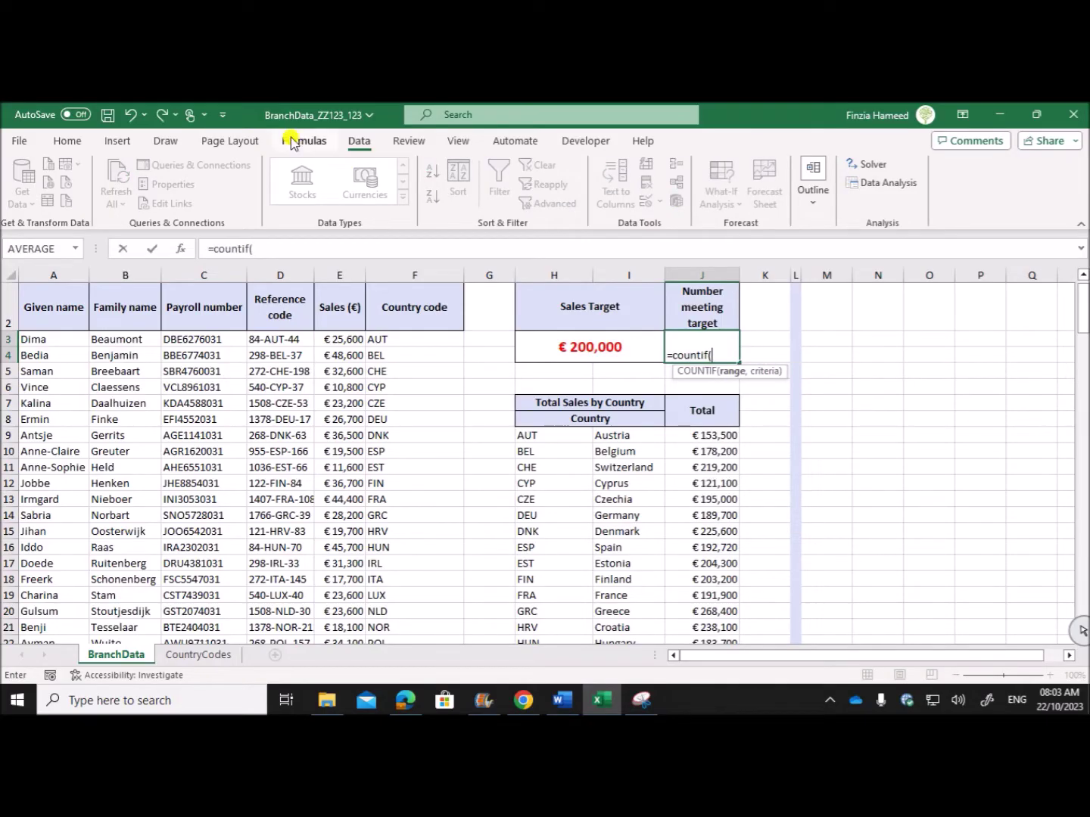
{"action": "left_click", "coordinate": [182, 248]}
{"action": "left_click_drag", "start_coordinate": [698, 348], "coordinate": [882, 240]}
{"action": "left_click_drag", "start_coordinate": [698, 428], "coordinate": [697, 603]}
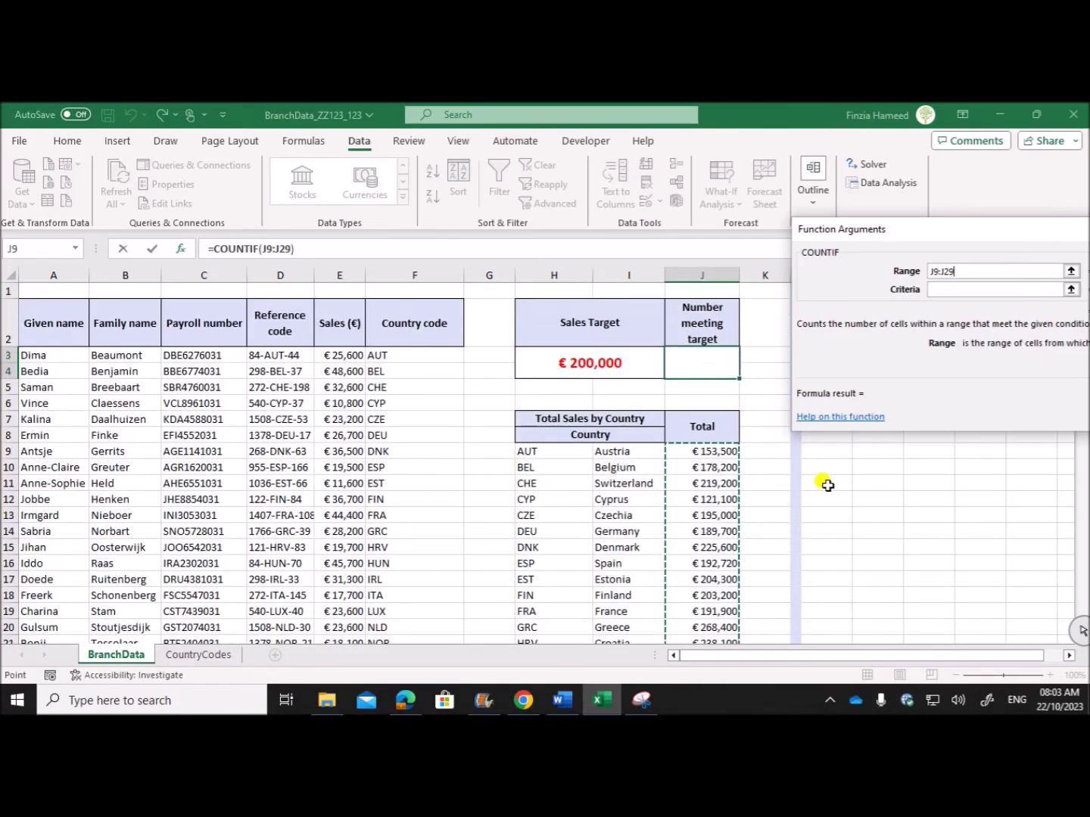
Set the COUNTIF criteria to >=H3, referring to the Sales Target cell, and finish the formula.
{"action": "left_click", "coordinate": [939, 290]}
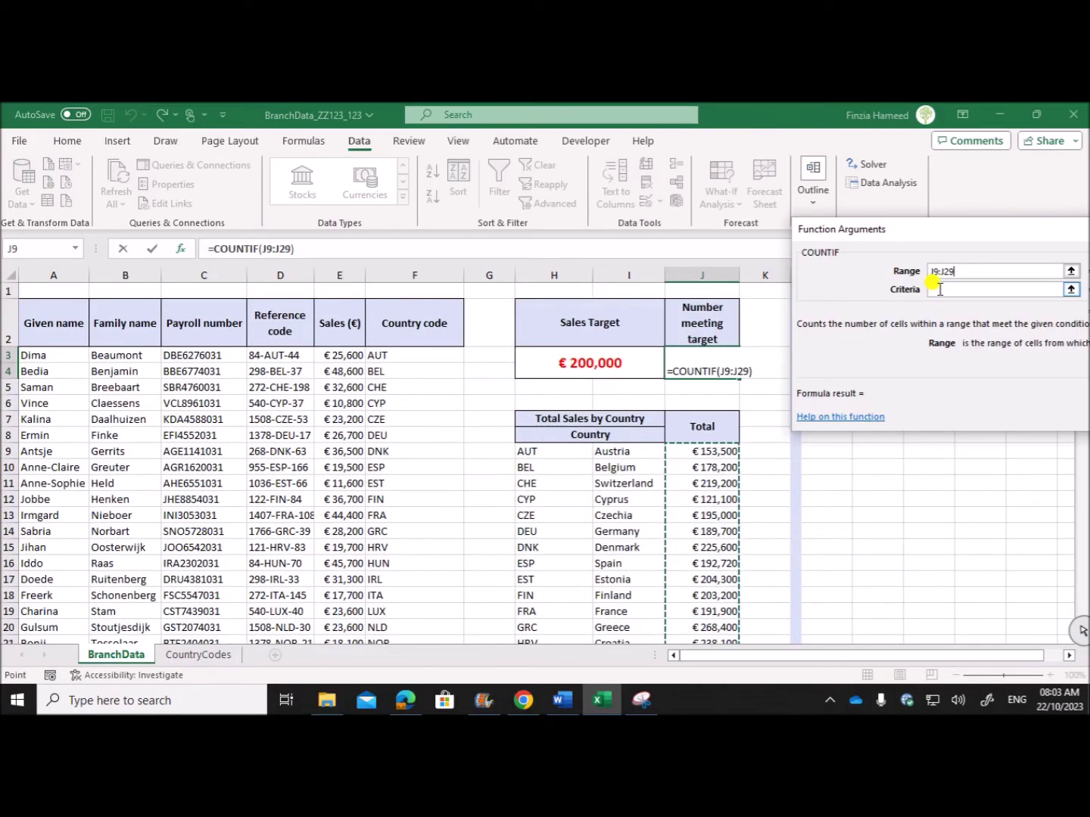
{"action": "left_click", "coordinate": [938, 290]}
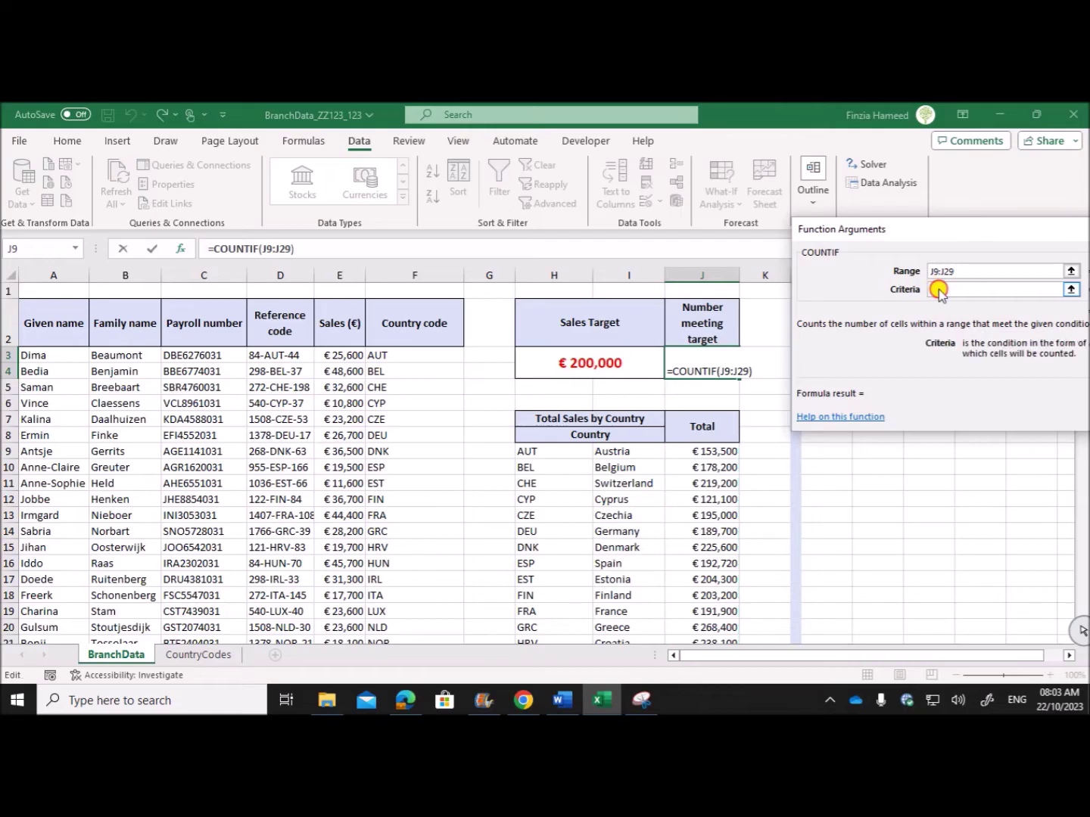
{"action": "type", "text": ">="}
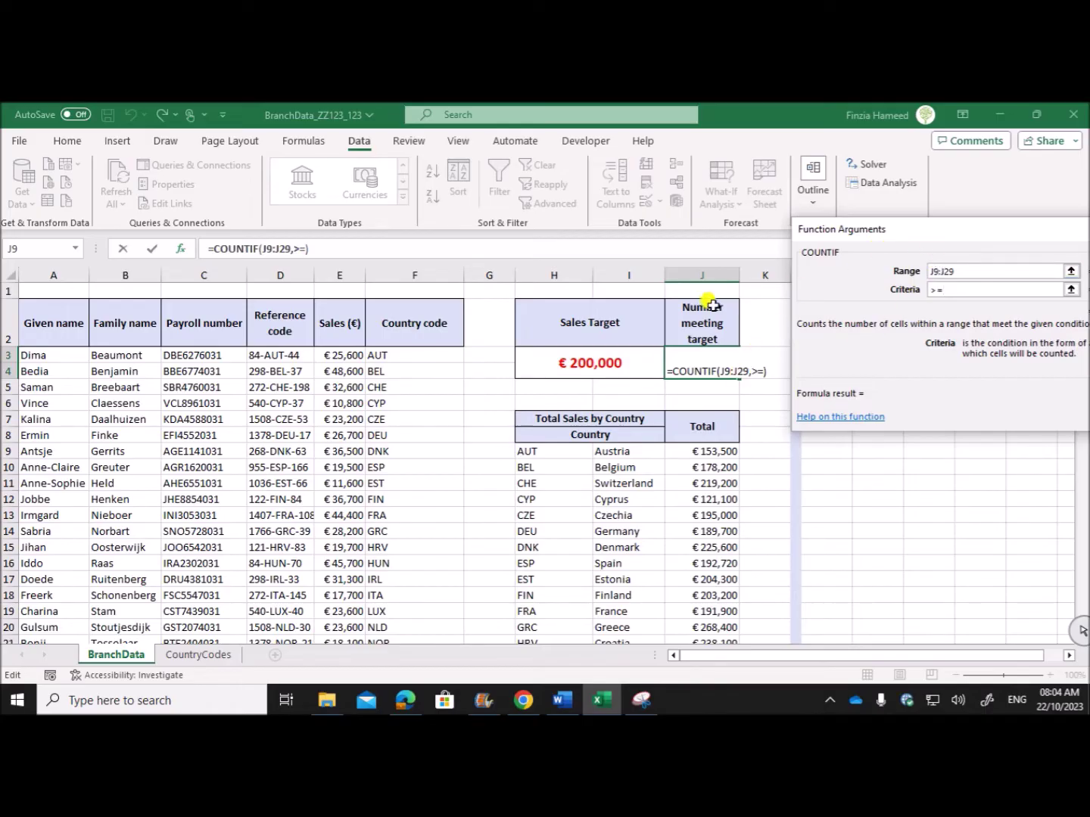
{"action": "left_click", "coordinate": [613, 362]}
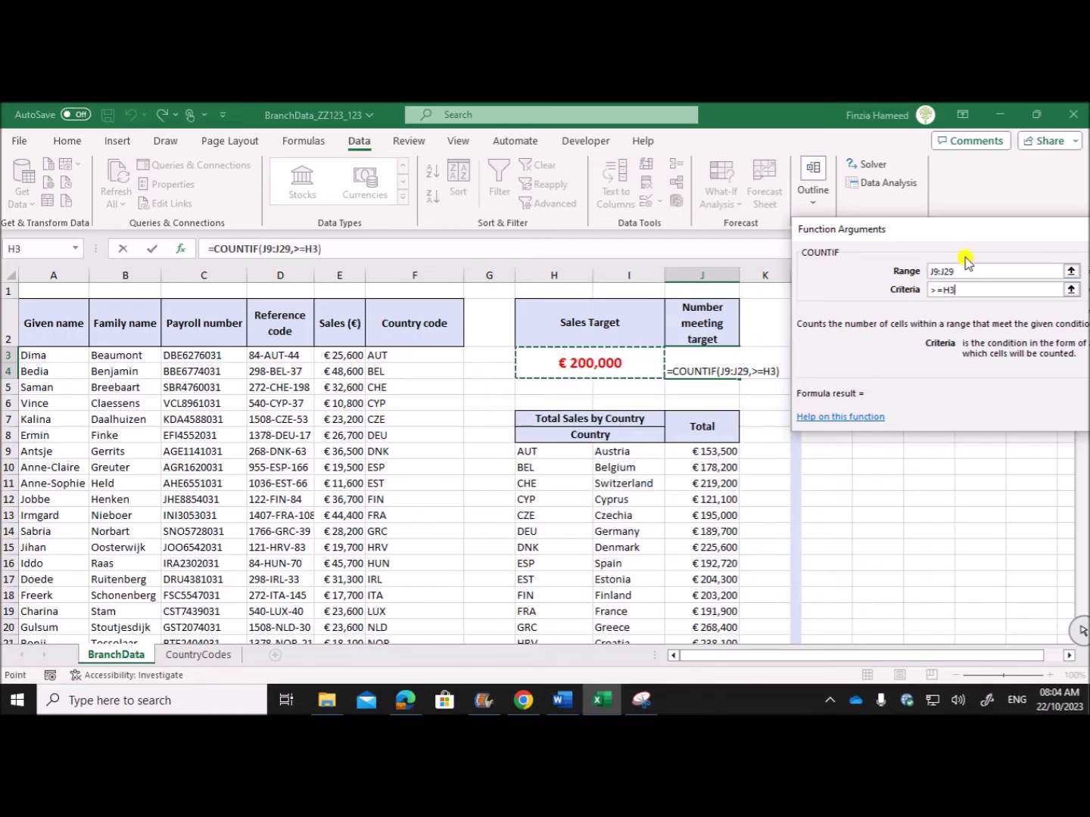
{"action": "left_click_drag", "start_coordinate": [962, 231], "coordinate": [759, 426]}
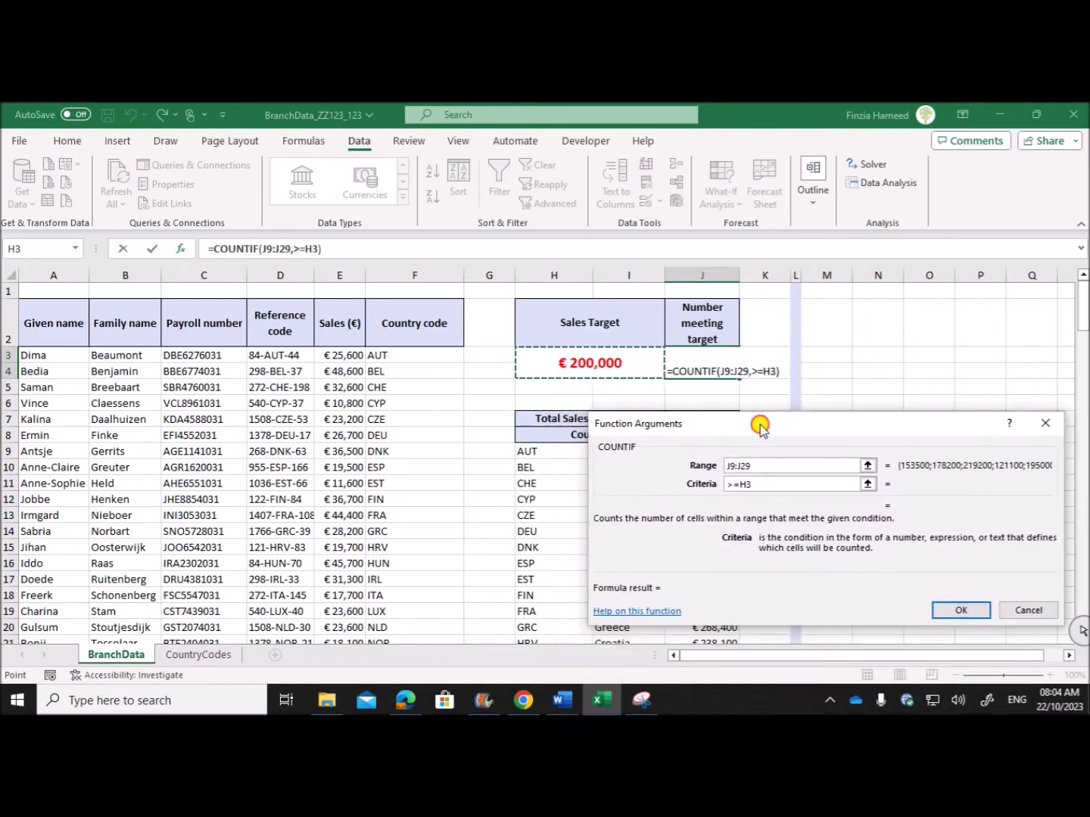
{"action": "left_click", "coordinate": [952, 611]}
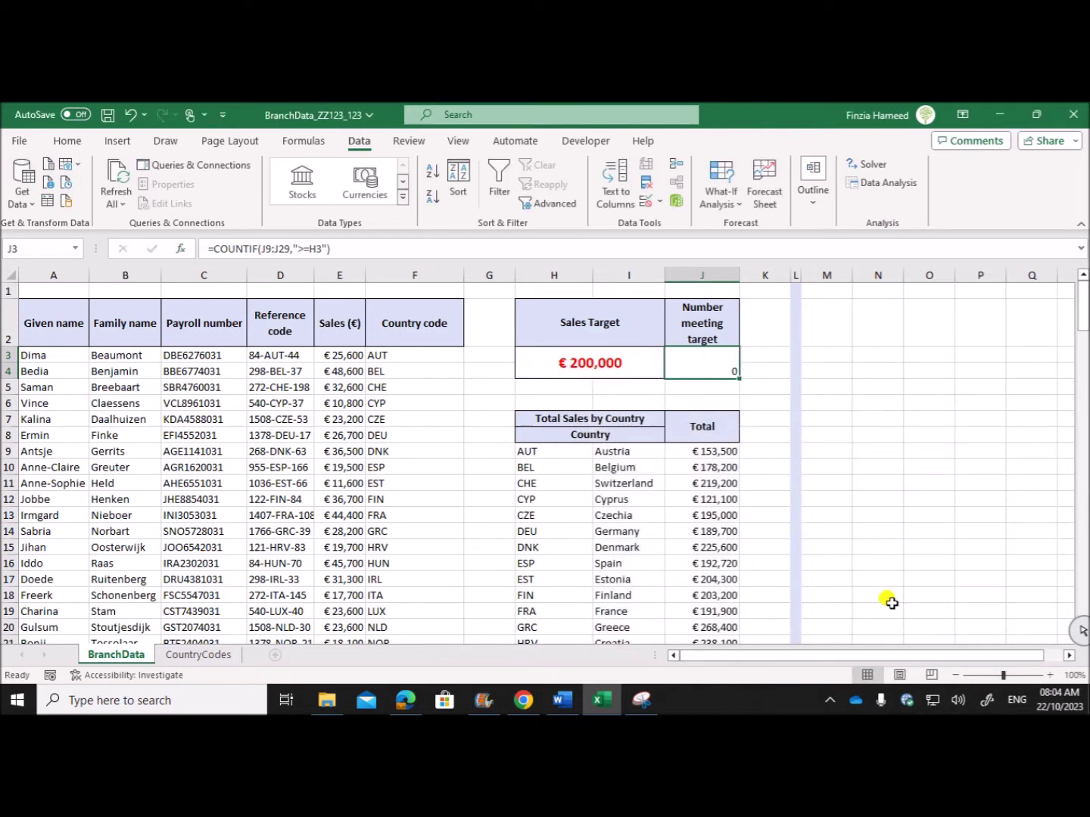
Correct the J3 criteria so the operator is joined to the cell reference: =COUNTIF(J9:J29,">="&H3).
{"action": "double_click", "coordinate": [723, 354]}
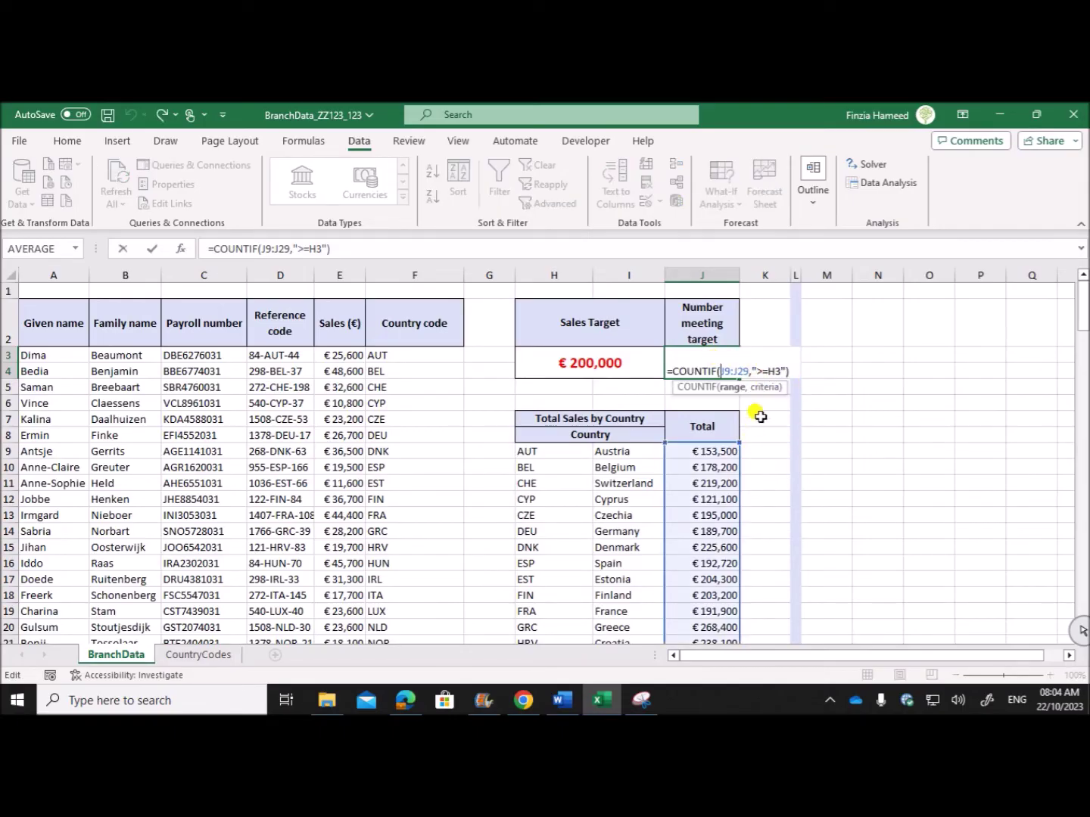
{"action": "double_click", "coordinate": [774, 372]}
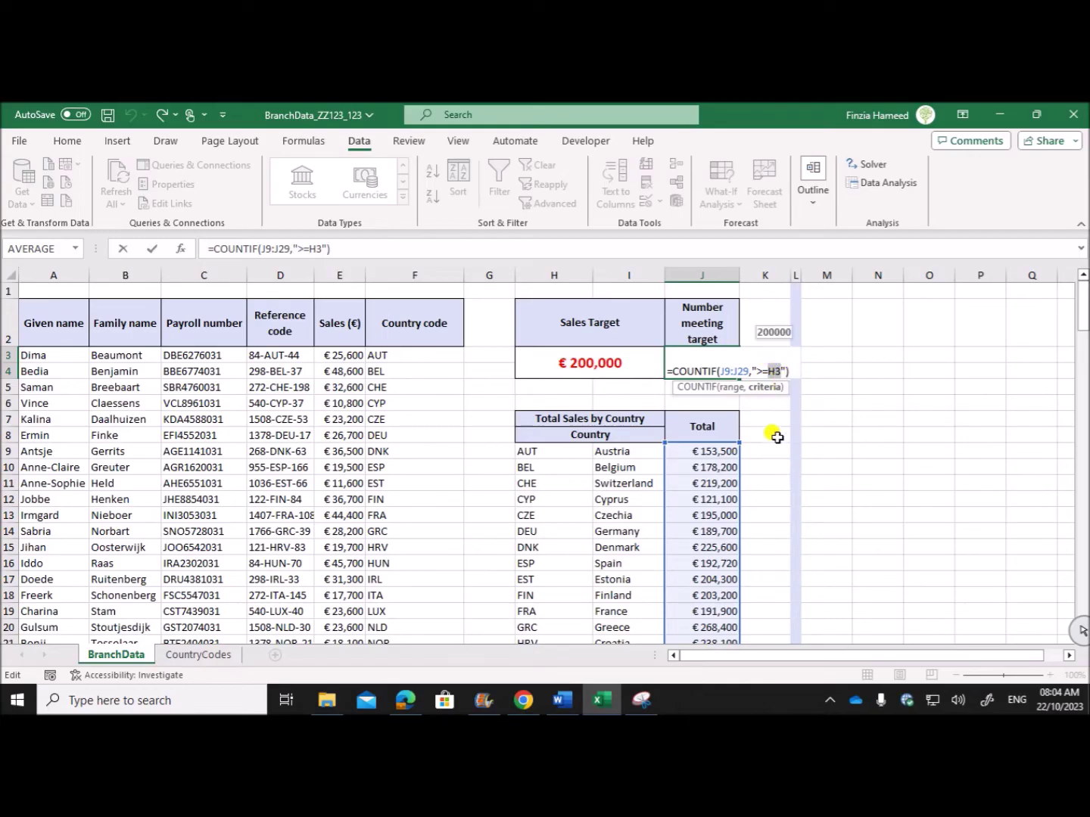
{"action": "left_click", "coordinate": [785, 371]}
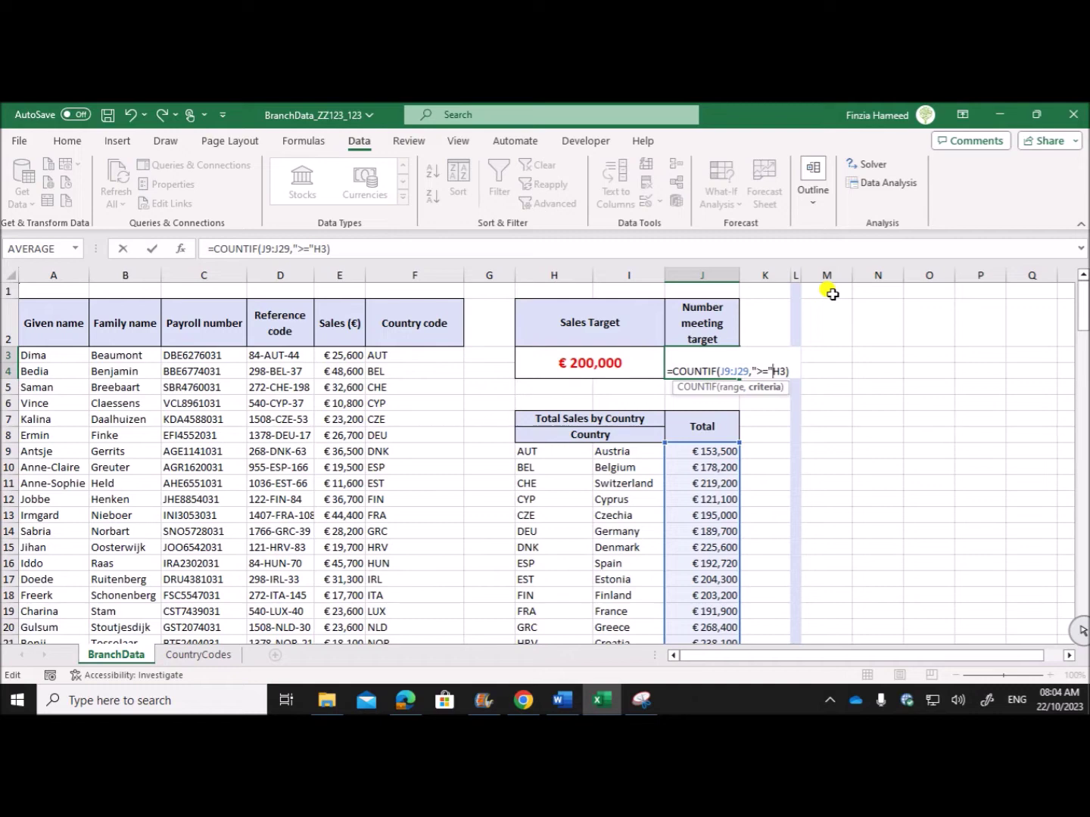
{"action": "type", "text": "&"}
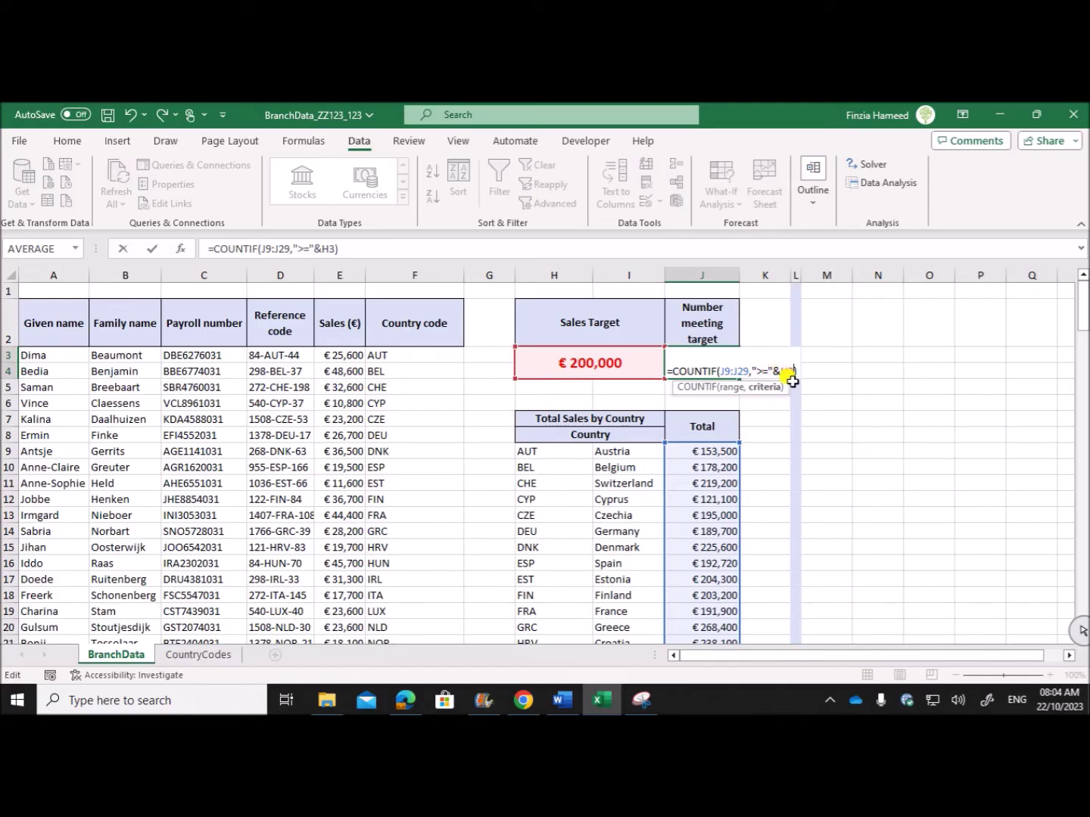
{"action": "left_click_drag", "start_coordinate": [794, 372], "coordinate": [783, 372]}
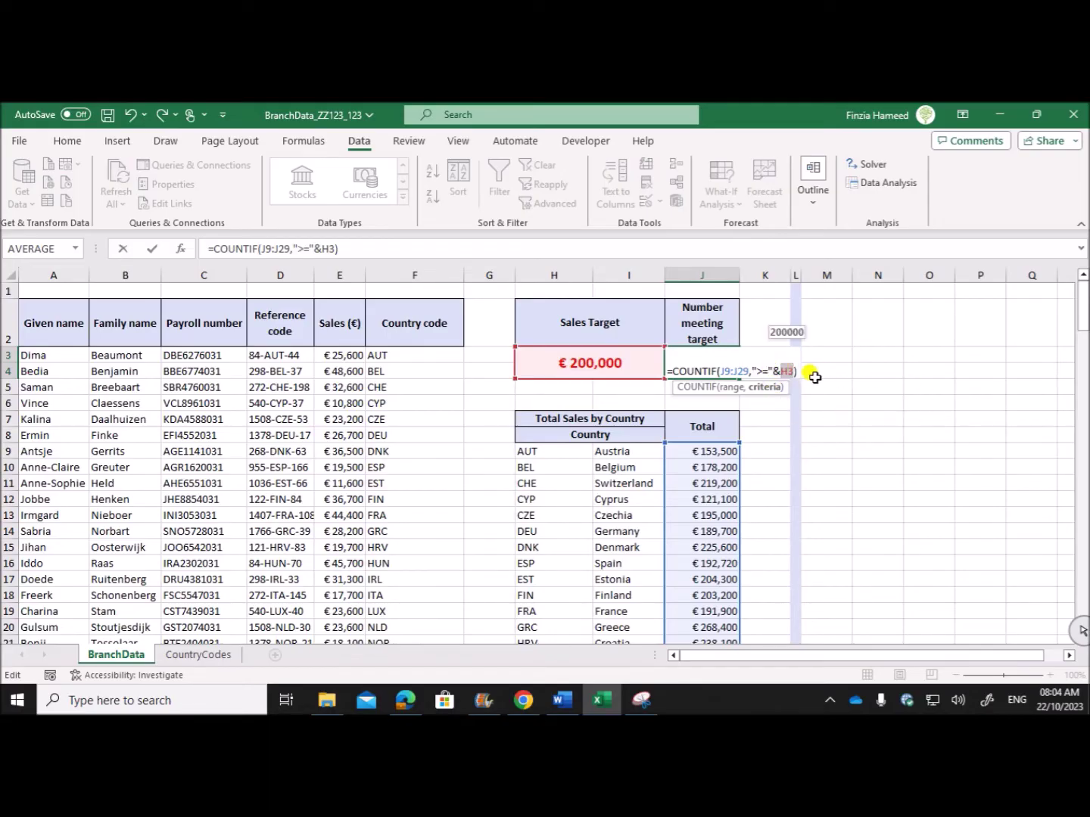
{"action": "left_click", "coordinate": [417, 248]}
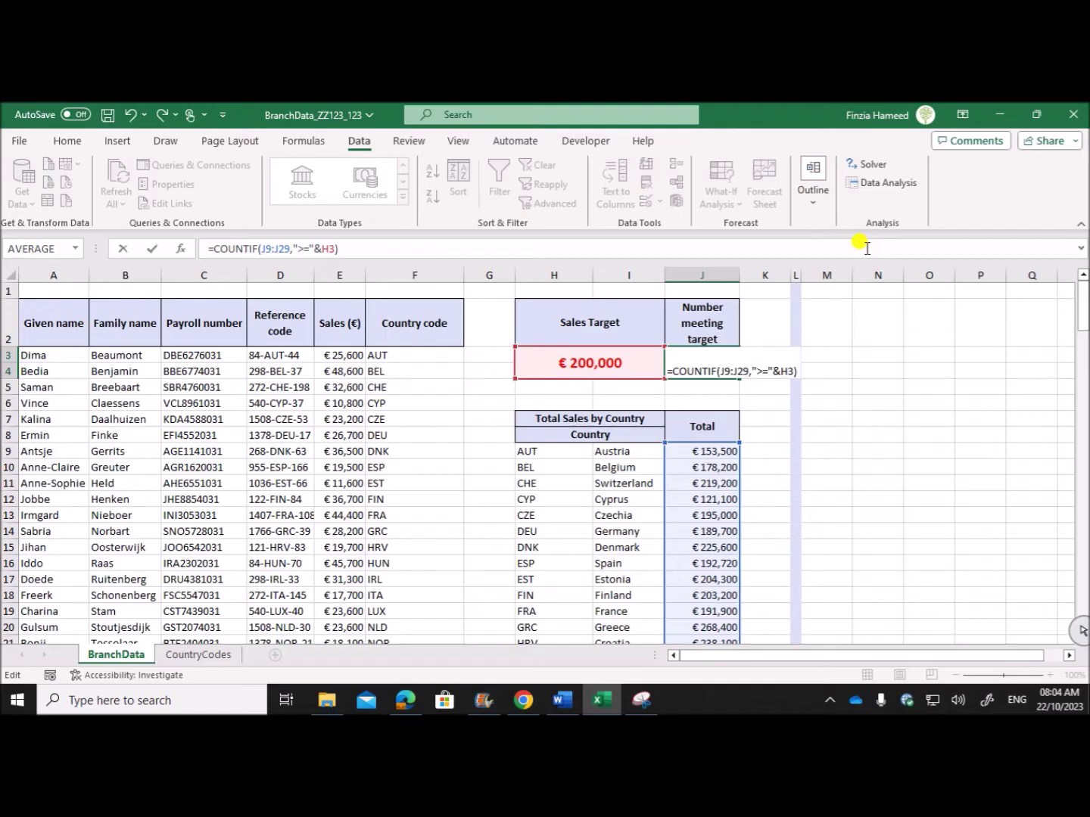
{"action": "key", "text": "Return"}
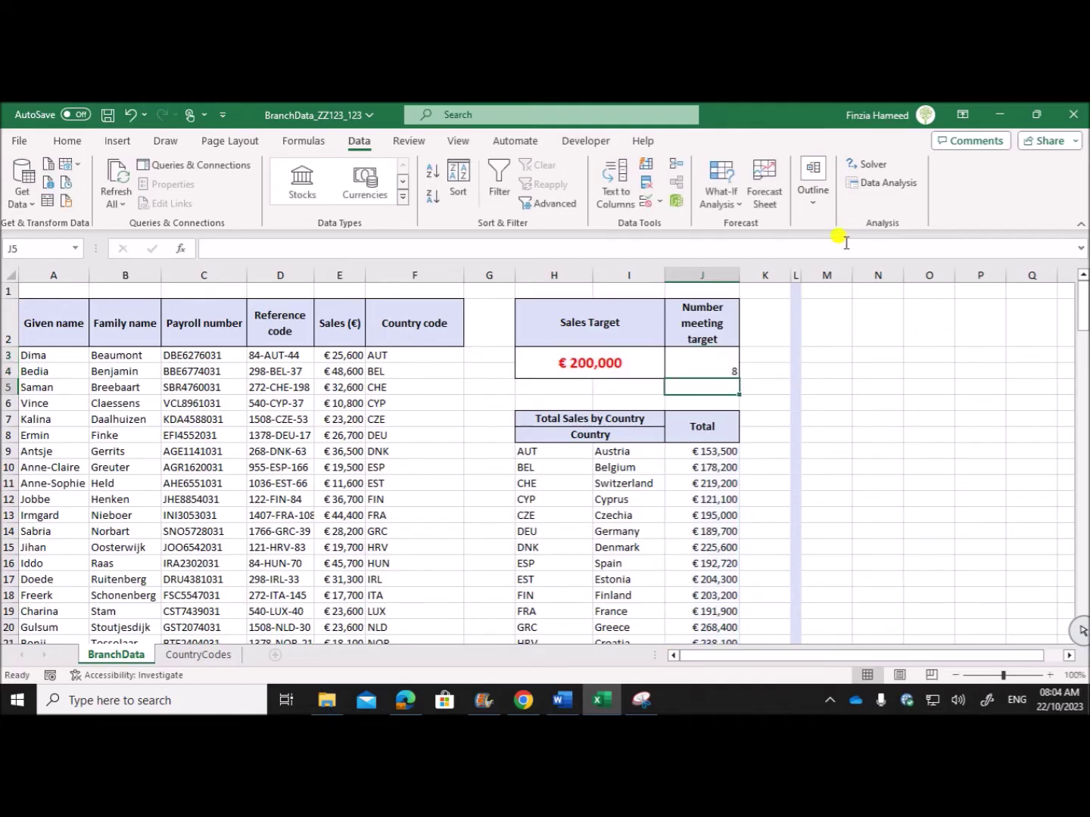
{"action": "left_click", "coordinate": [685, 350]}
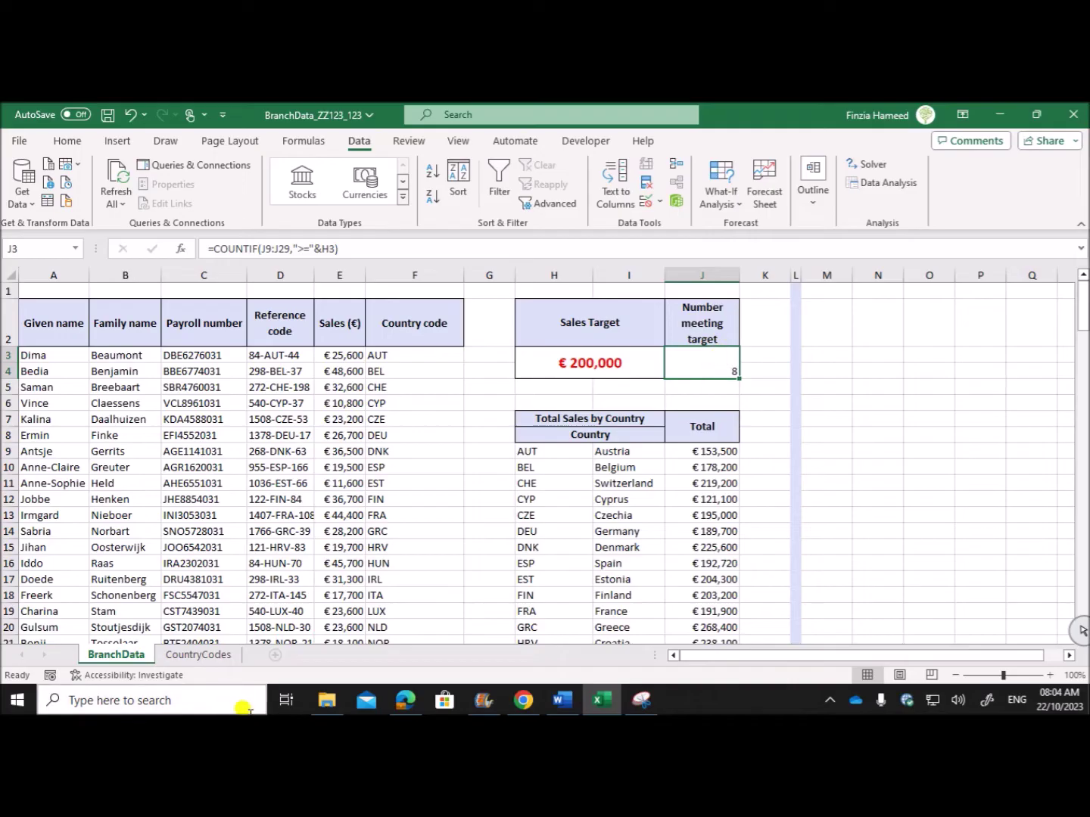
Consult the exam paper's Sales Target example and set the target in H3 to 220,000 to match it.
{"action": "left_click", "coordinate": [405, 700]}
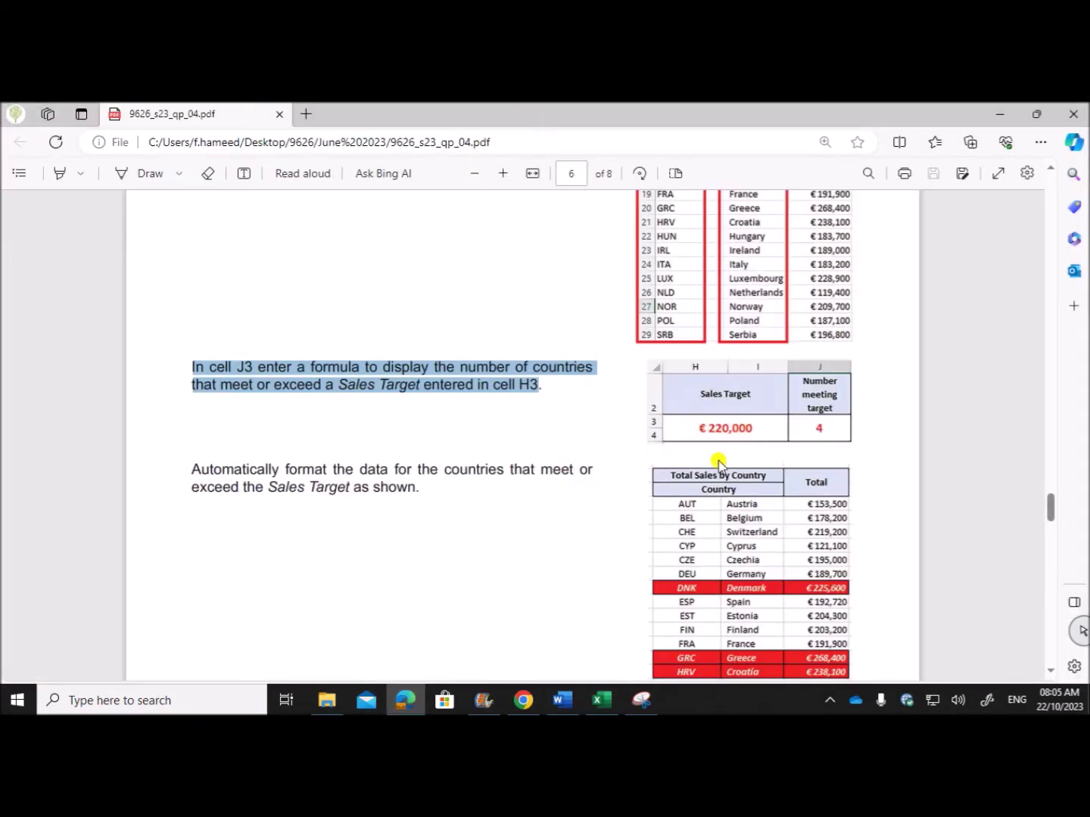
{"action": "left_click", "coordinate": [600, 701]}
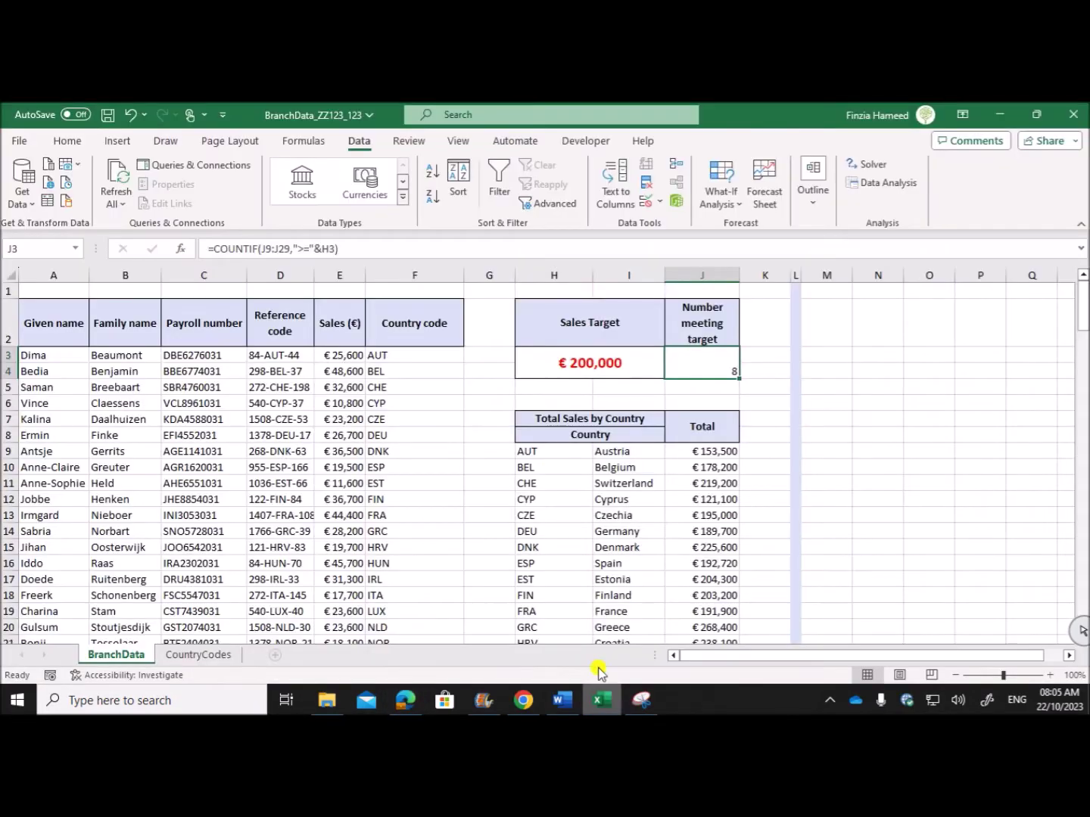
{"action": "left_click", "coordinate": [598, 356]}
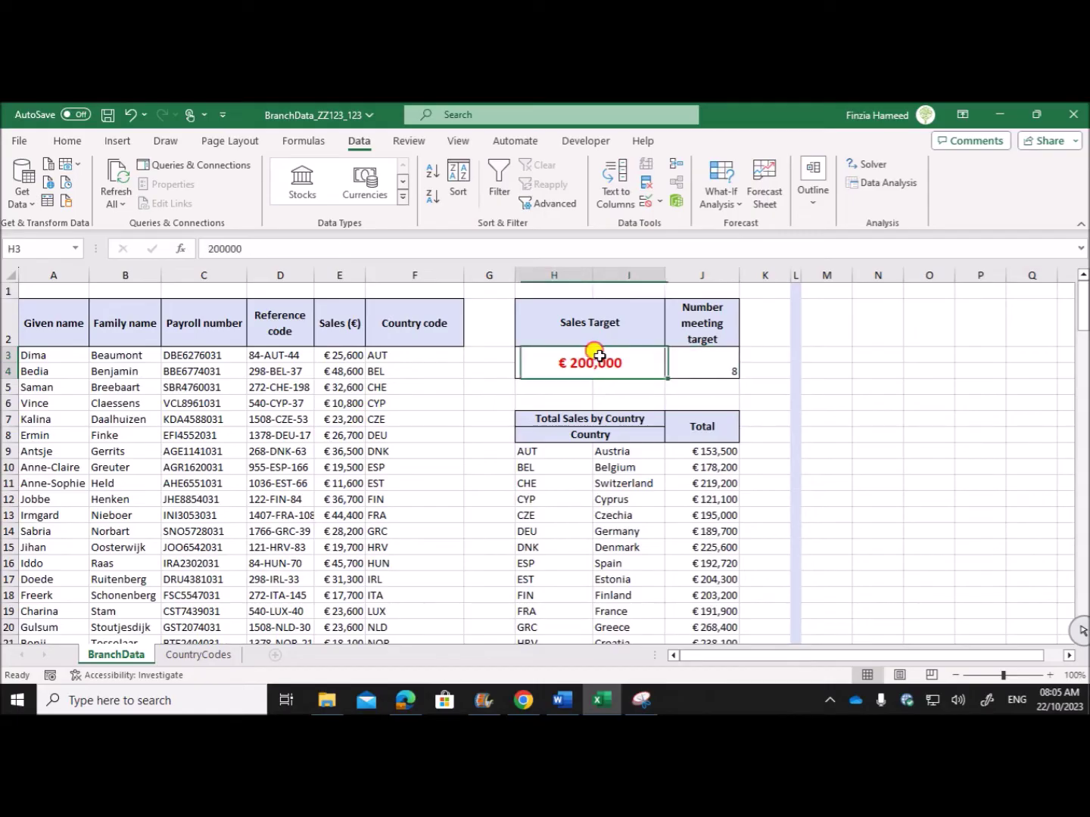
{"action": "type", "text": "2"}
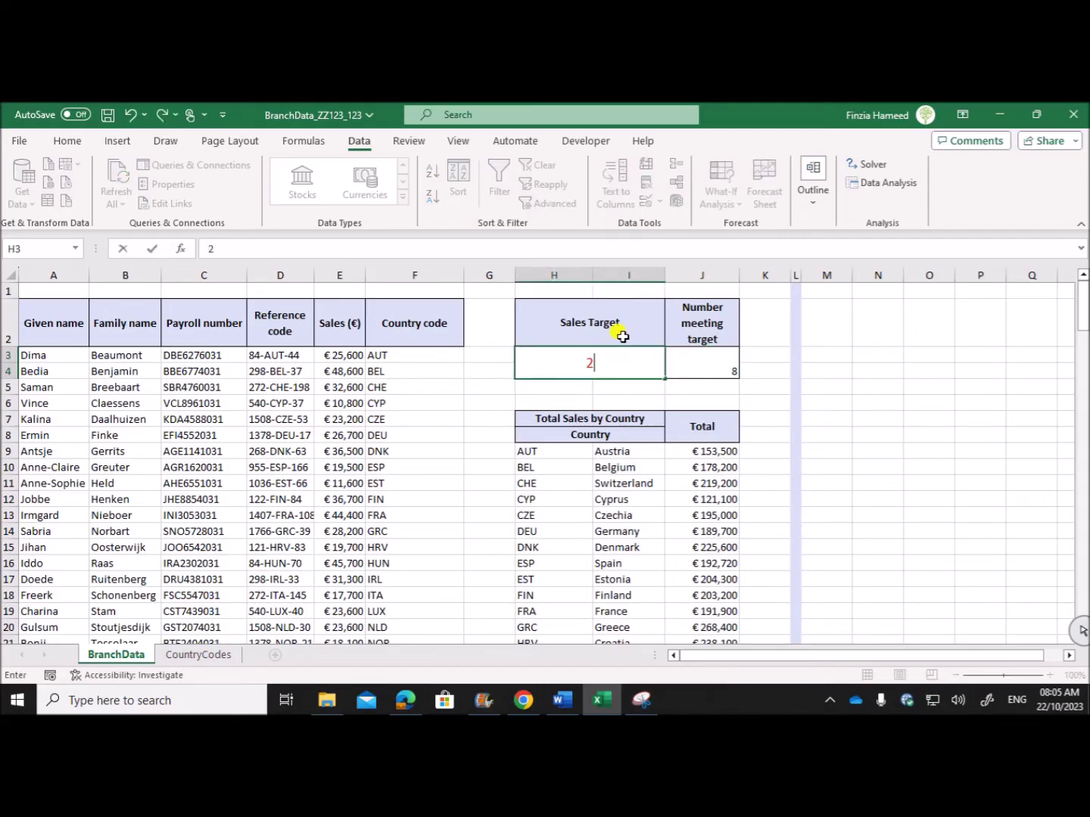
{"action": "type", "text": "20,000"}
{"action": "key", "text": "Return"}
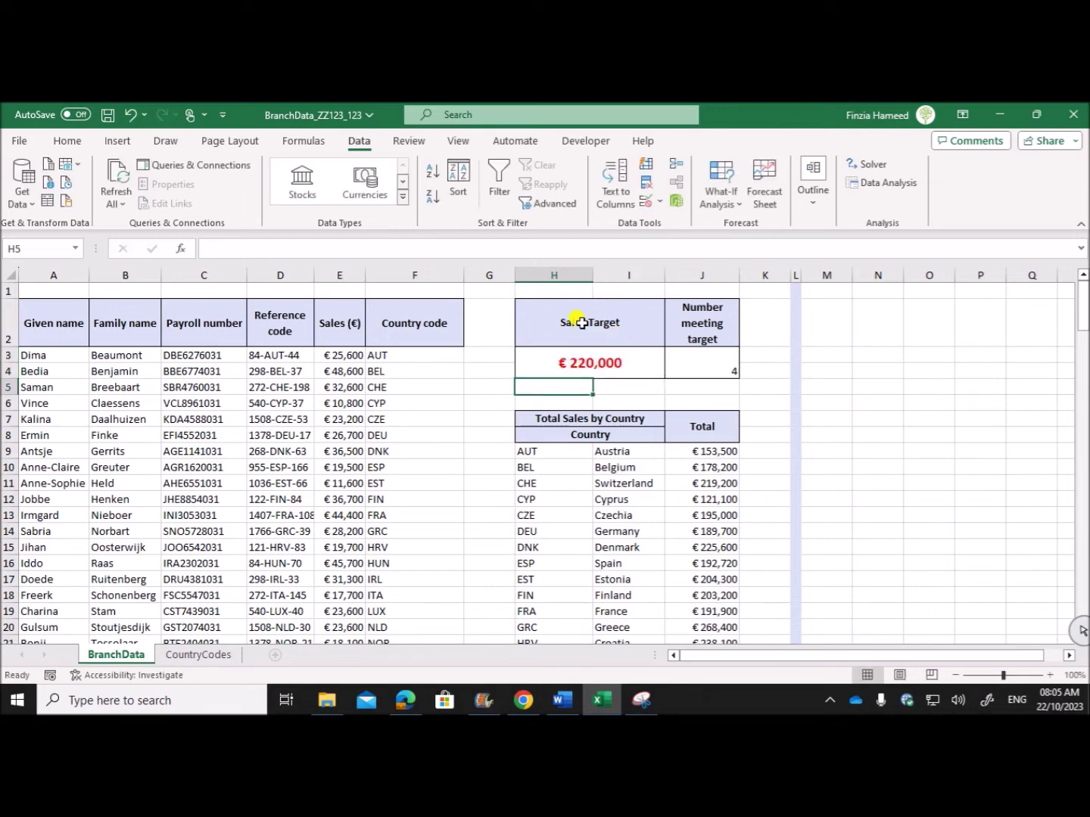
Compare the Number meeting target result in J3 with the exam paper's example and return to the workbook.
{"action": "left_click", "coordinate": [722, 361]}
{"action": "left_click", "coordinate": [395, 703]}
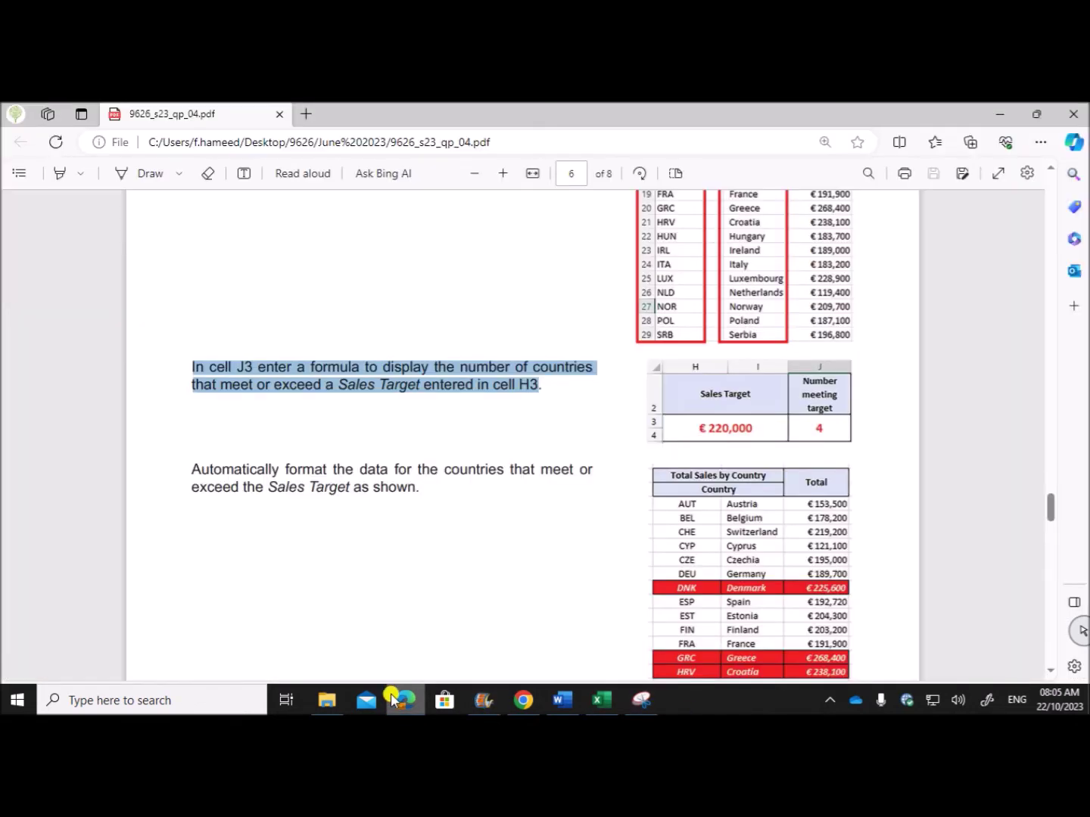
{"action": "left_click", "coordinate": [458, 456]}
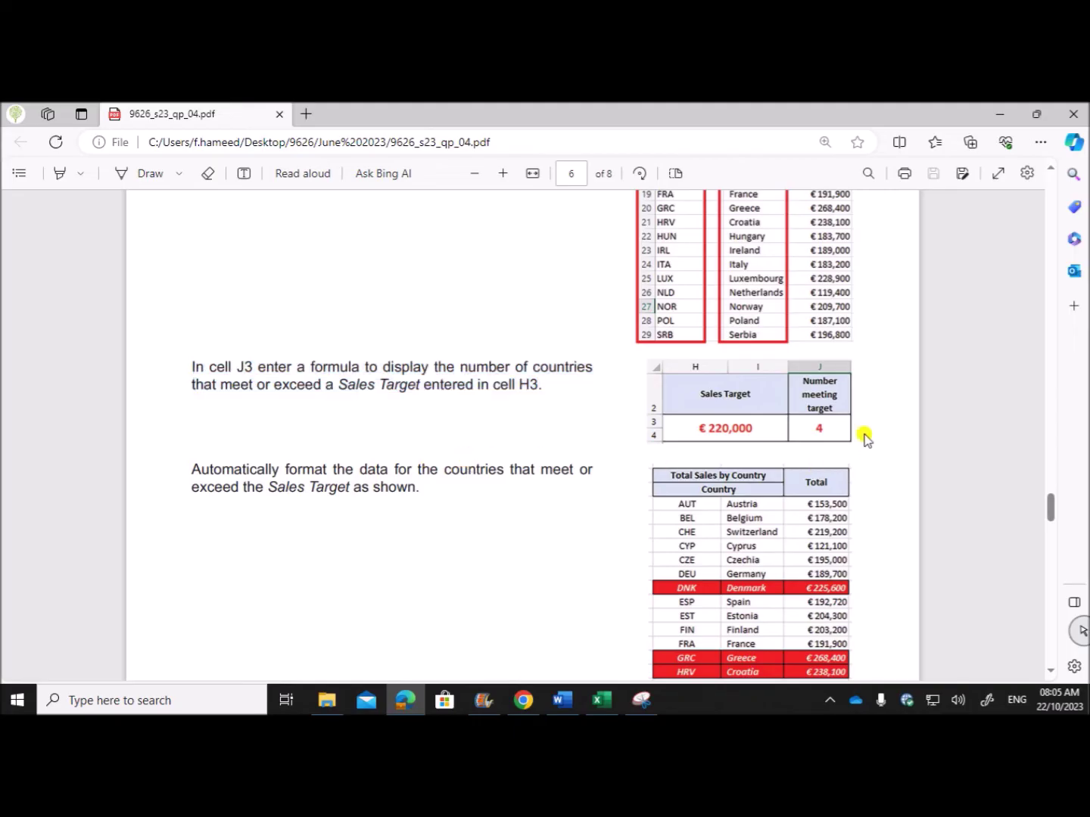
{"action": "left_click", "coordinate": [602, 700]}
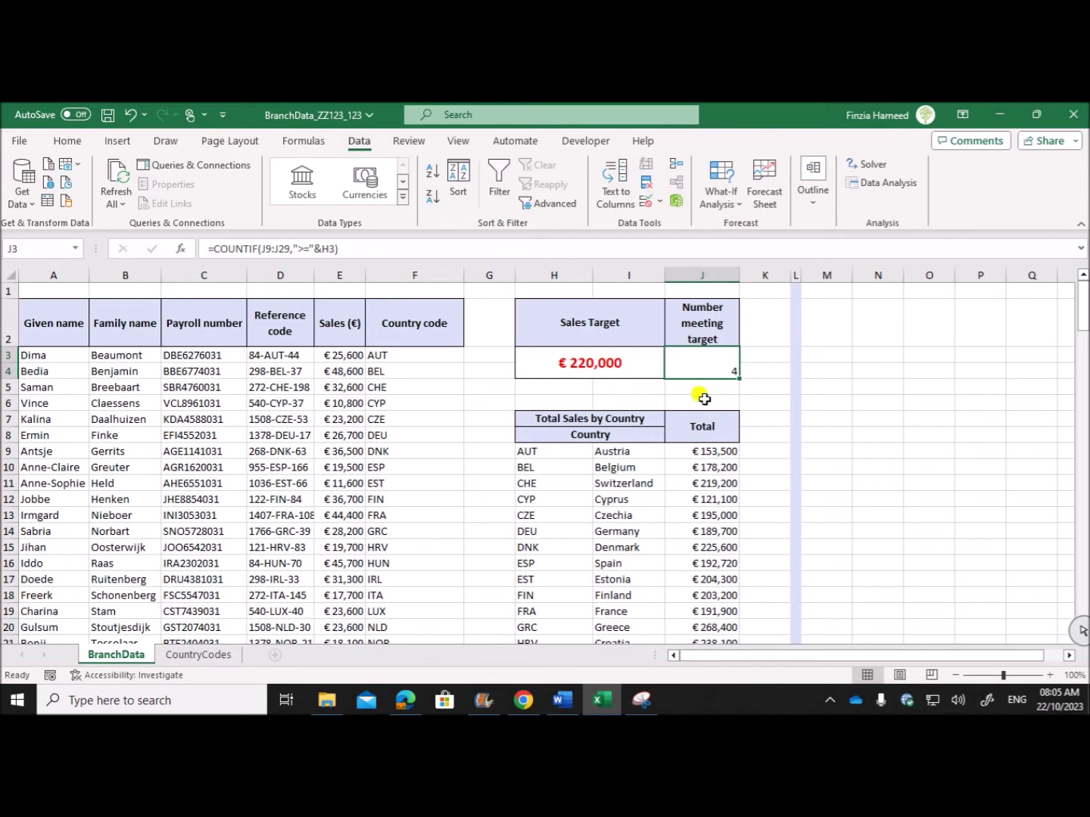
Format J3 like the Sales Target cell: 14-point bold red text, centred horizontally and vertically.
{"action": "left_click", "coordinate": [628, 367]}
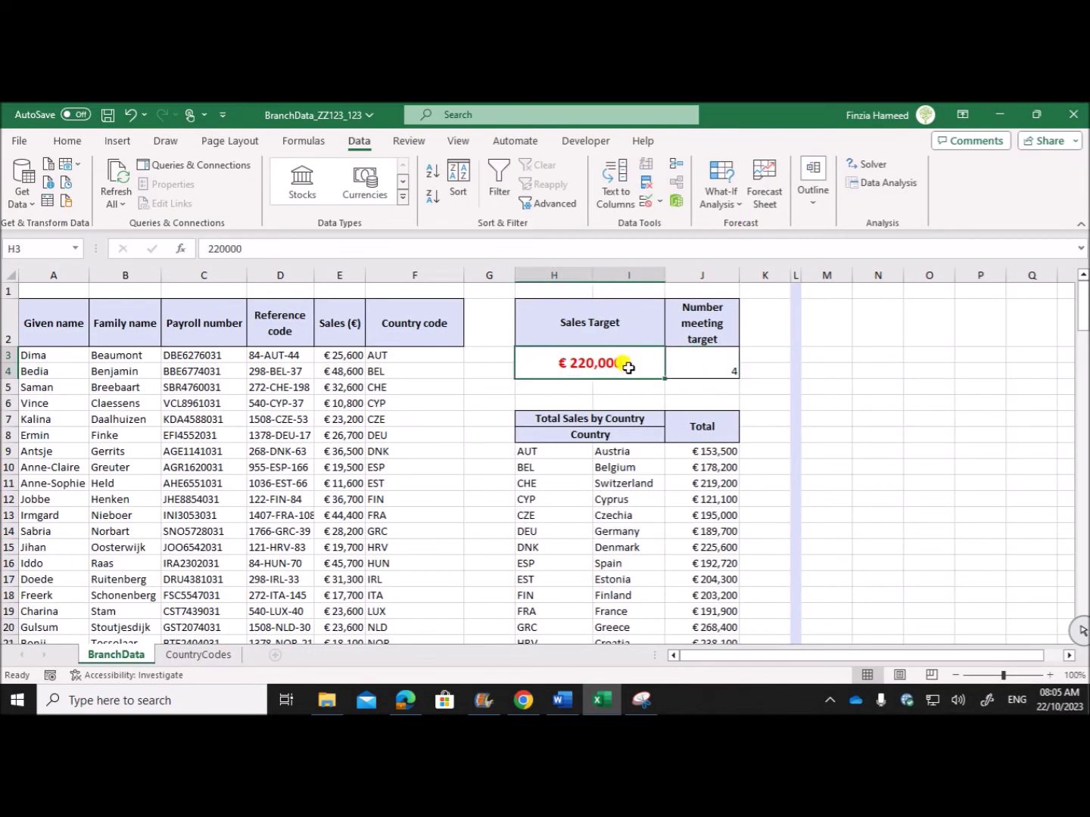
{"action": "left_click", "coordinate": [67, 140]}
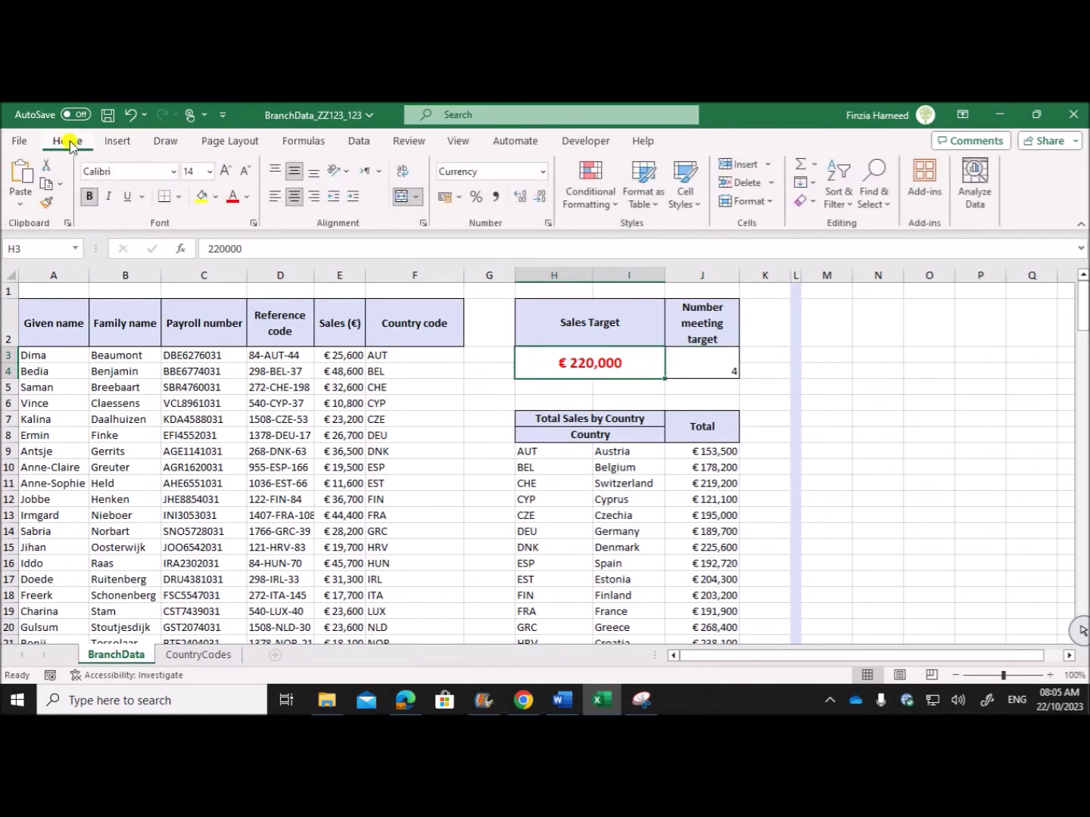
{"action": "left_click", "coordinate": [713, 372]}
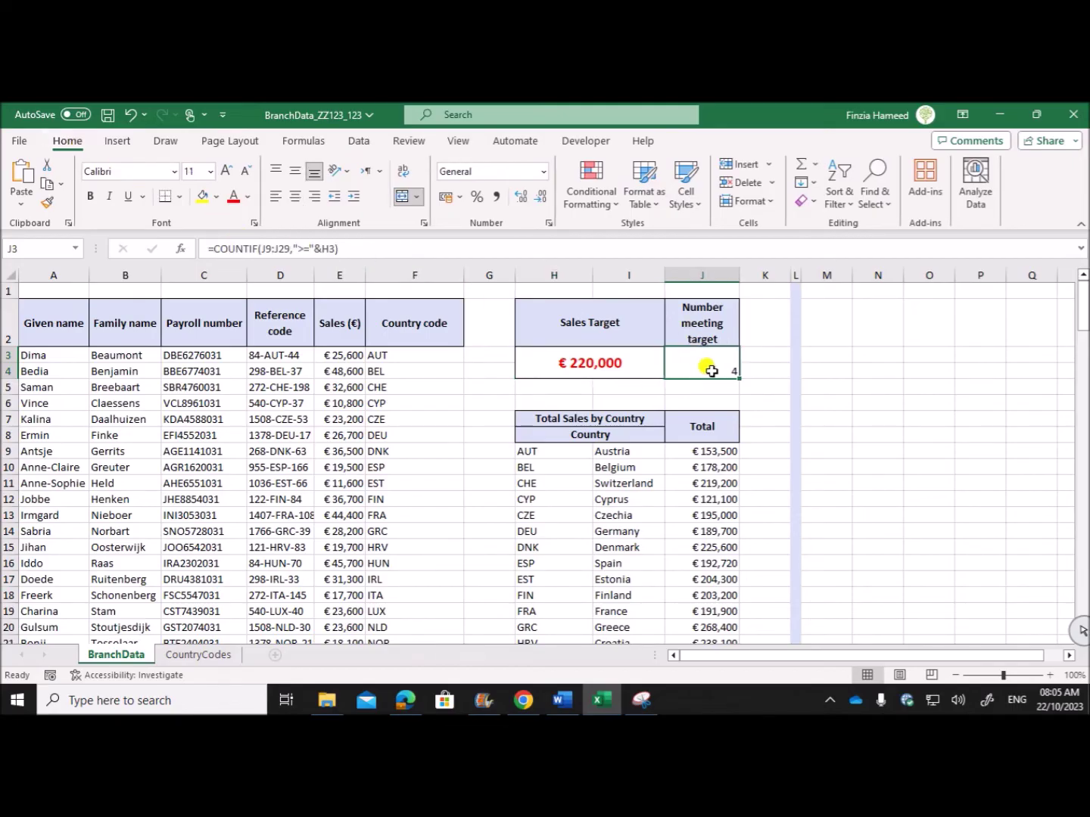
{"action": "left_click", "coordinate": [211, 173]}
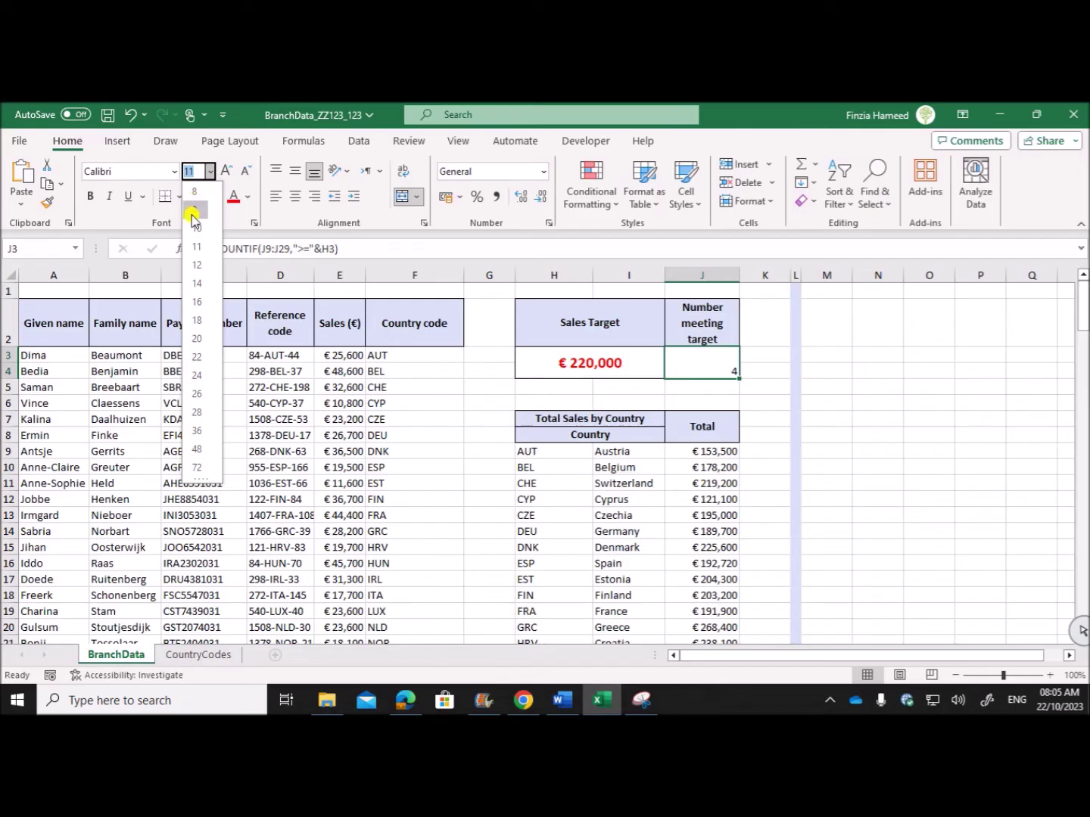
{"action": "left_click", "coordinate": [195, 286]}
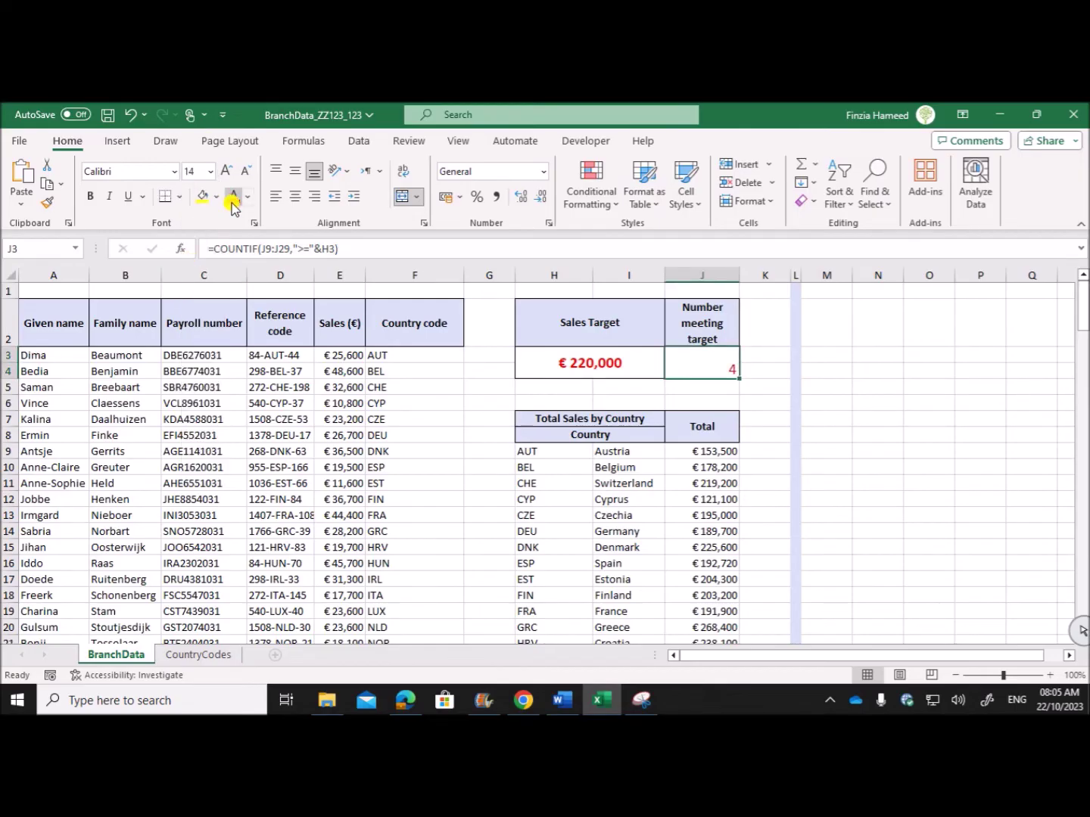
{"action": "left_click", "coordinate": [296, 172]}
{"action": "left_click", "coordinate": [295, 196]}
{"action": "left_click", "coordinate": [874, 401]}
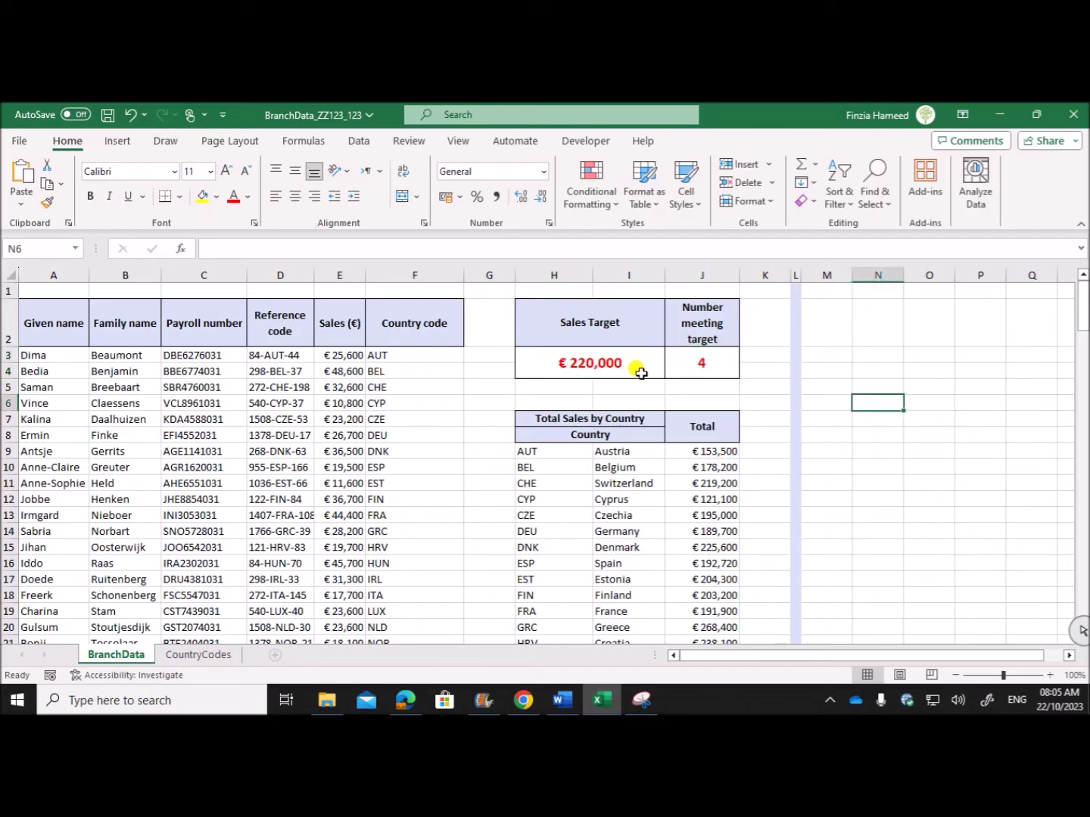
Centre the country codes in H9:H29 horizontally to match the exam paper's Total Sales by Country example.
{"action": "left_click", "coordinate": [693, 367]}
{"action": "left_click", "coordinate": [609, 365]}
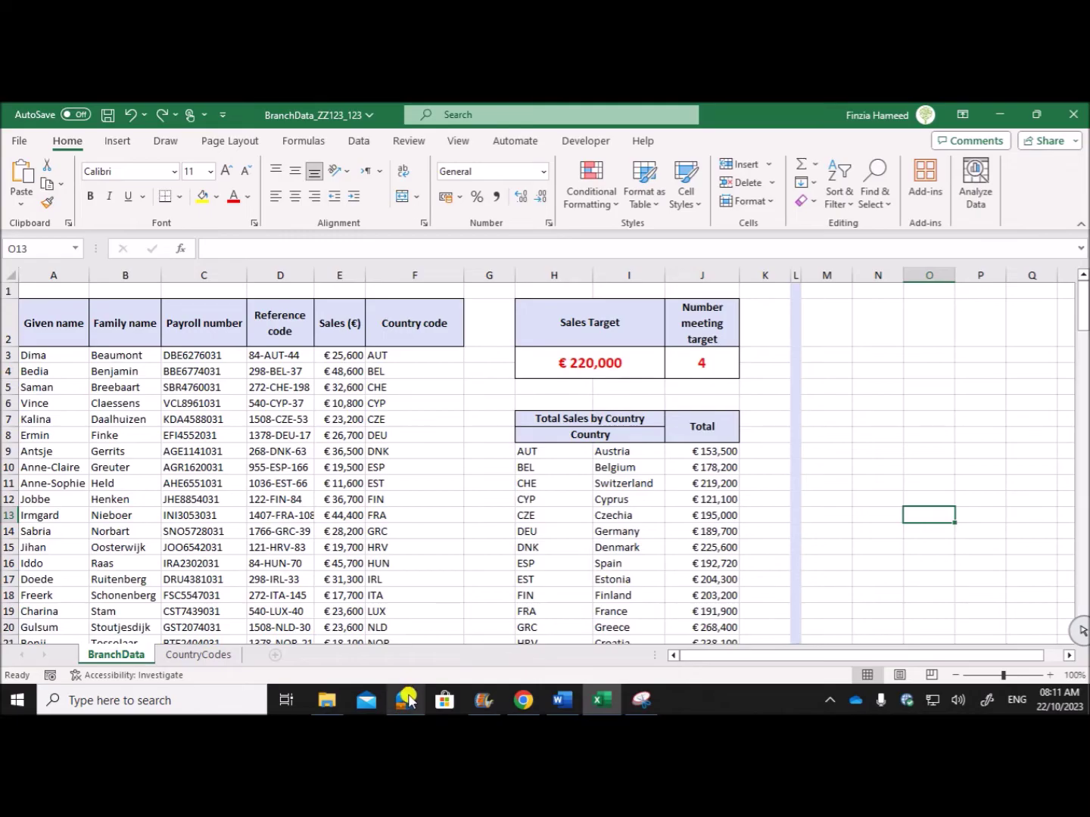
{"action": "left_click", "coordinate": [406, 700]}
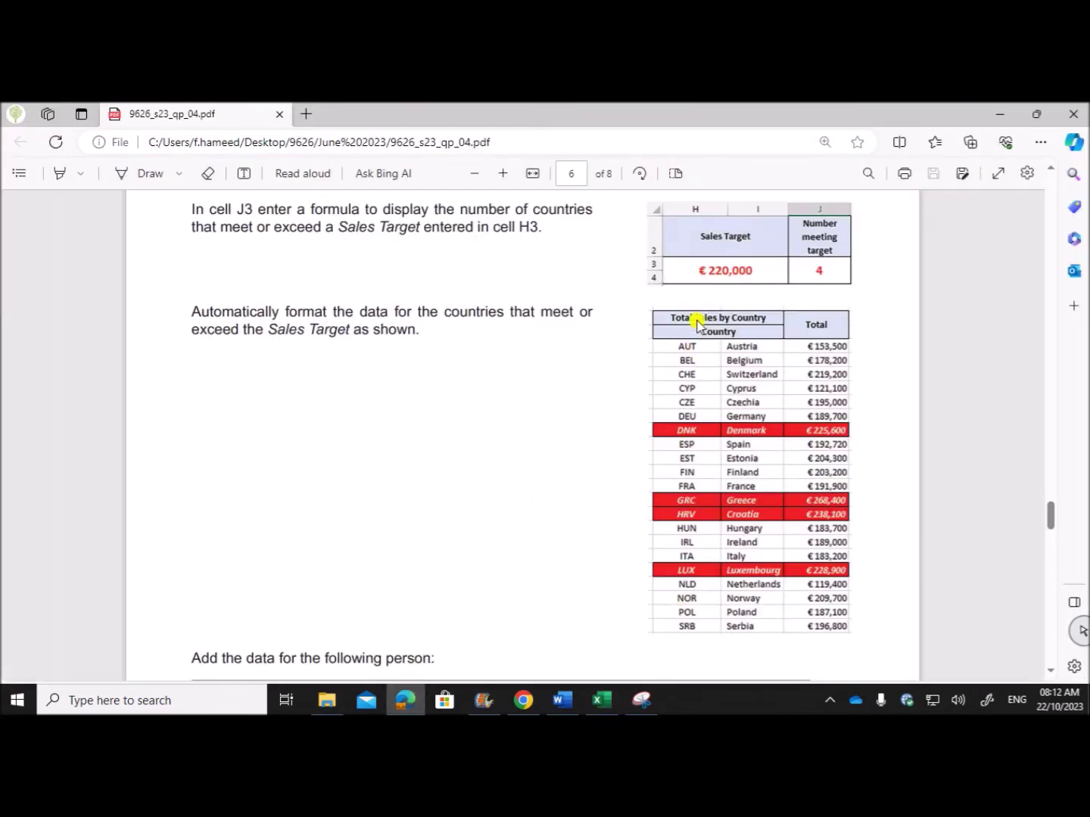
{"action": "left_click", "coordinate": [601, 701]}
{"action": "left_click_drag", "start_coordinate": [546, 456], "coordinate": [545, 609]}
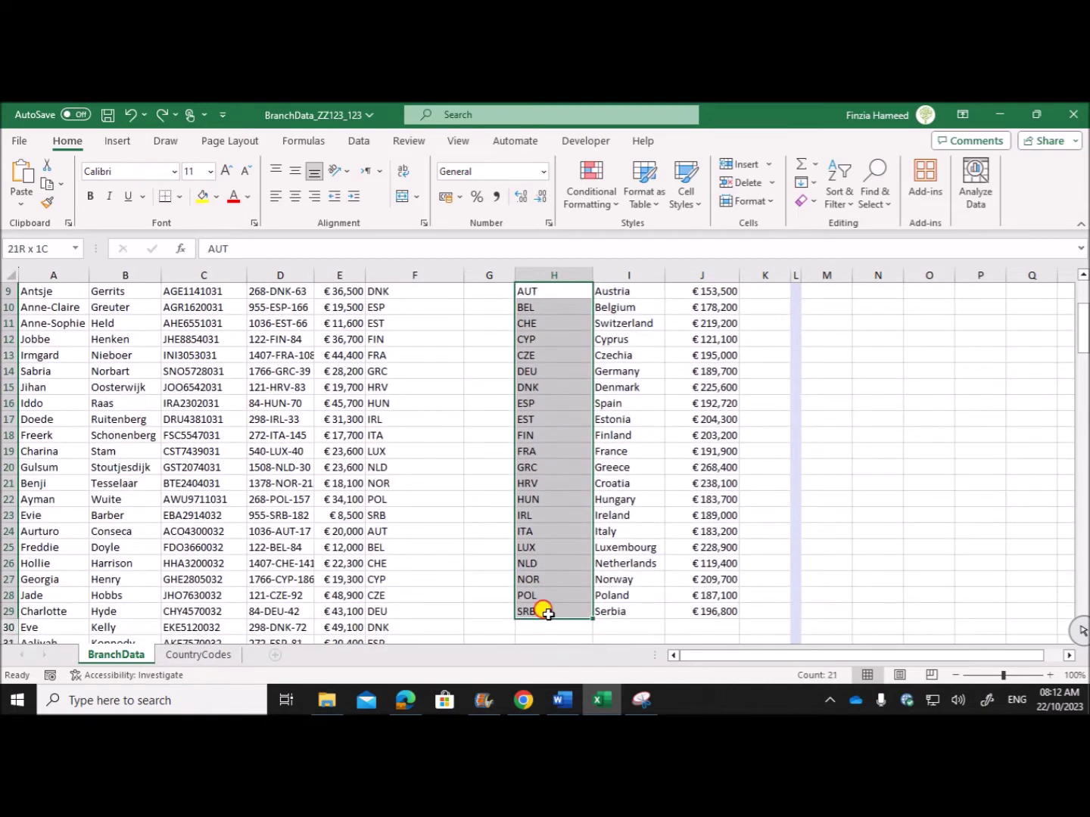
{"action": "left_click", "coordinate": [292, 198]}
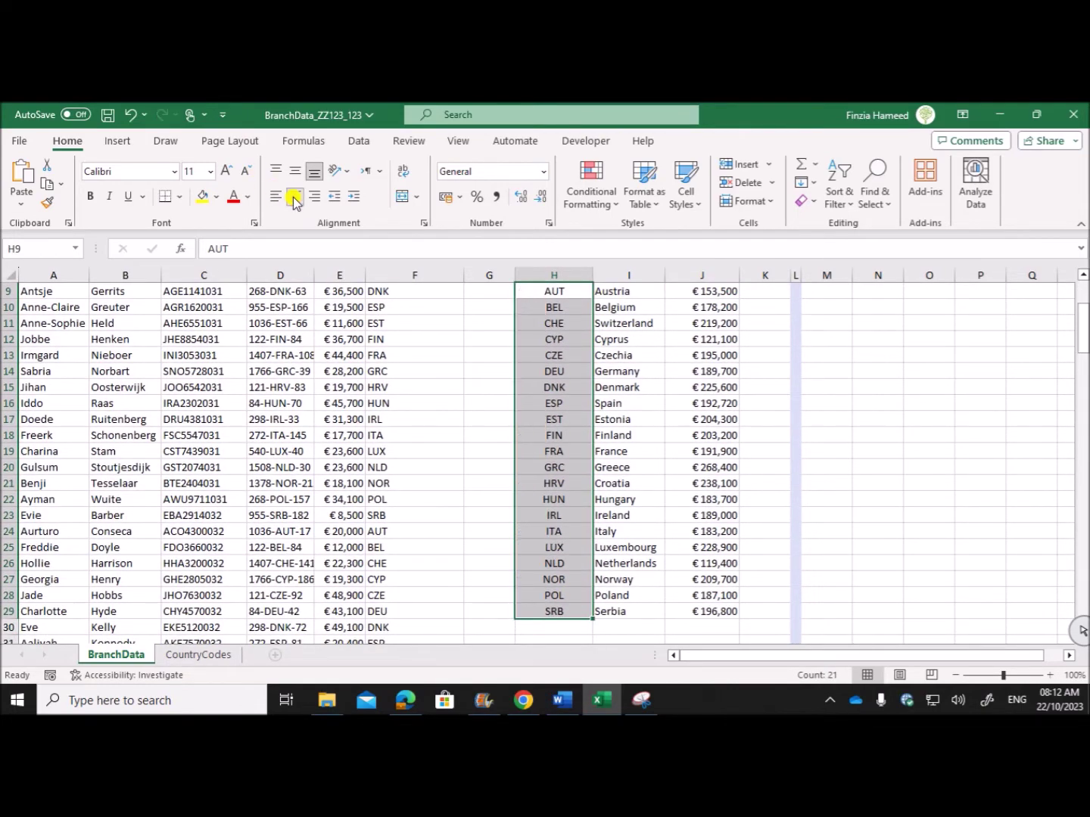
{"action": "scroll", "coordinate": [730, 493], "scroll_direction": "up", "scroll_amount": 3}
{"action": "left_click", "coordinate": [712, 542]}
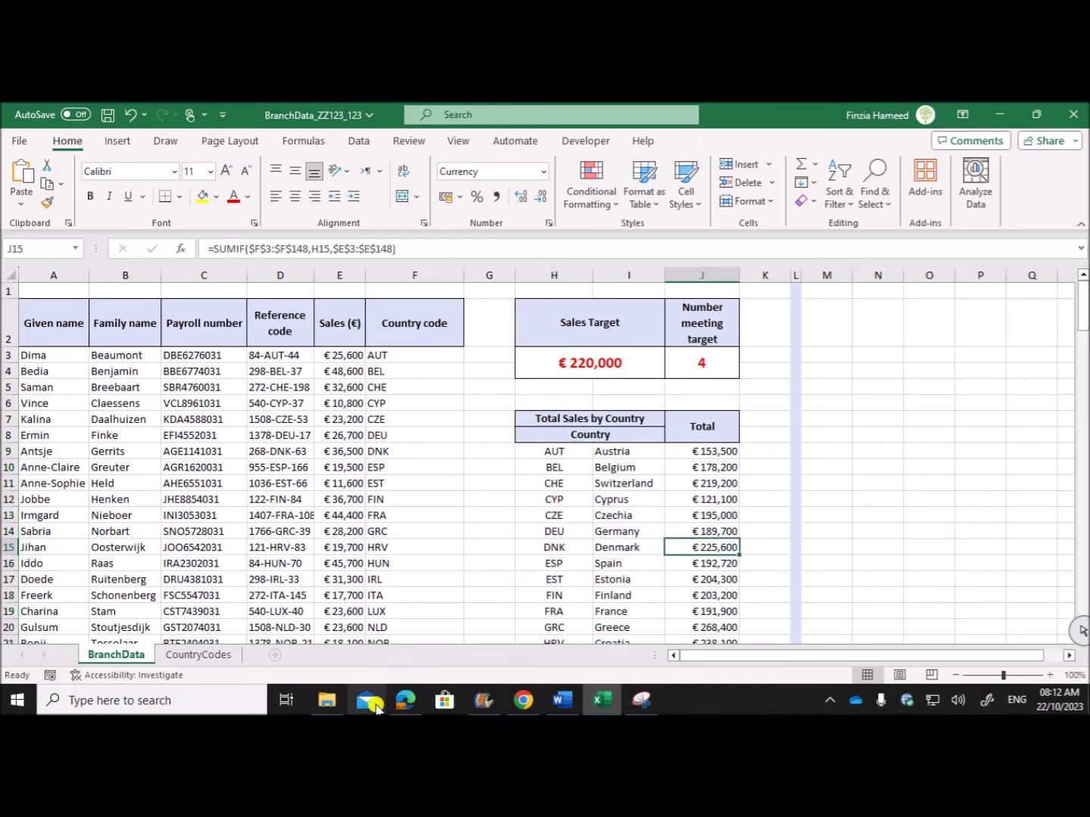
Read the exam paper's instruction on automatically formatting countries that meet or exceed the Sales Target and return to the workbook.
{"action": "left_click", "coordinate": [405, 699]}
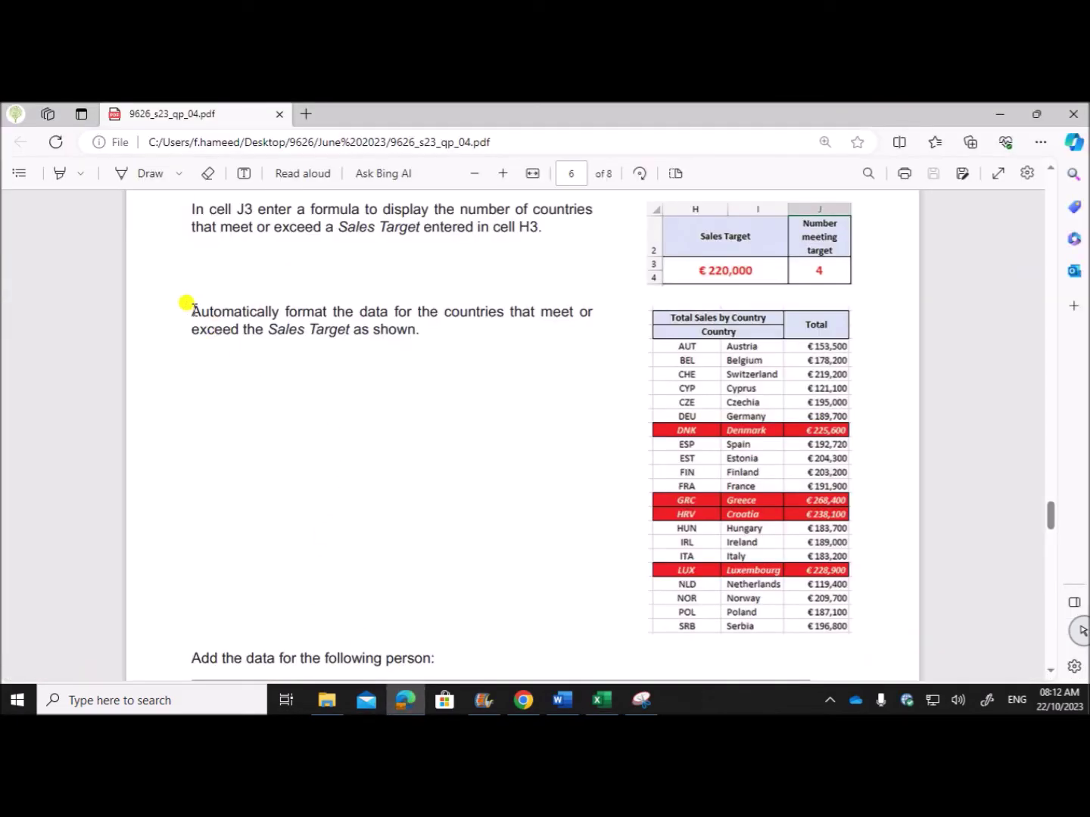
{"action": "left_click_drag", "start_coordinate": [192, 310], "coordinate": [424, 325]}
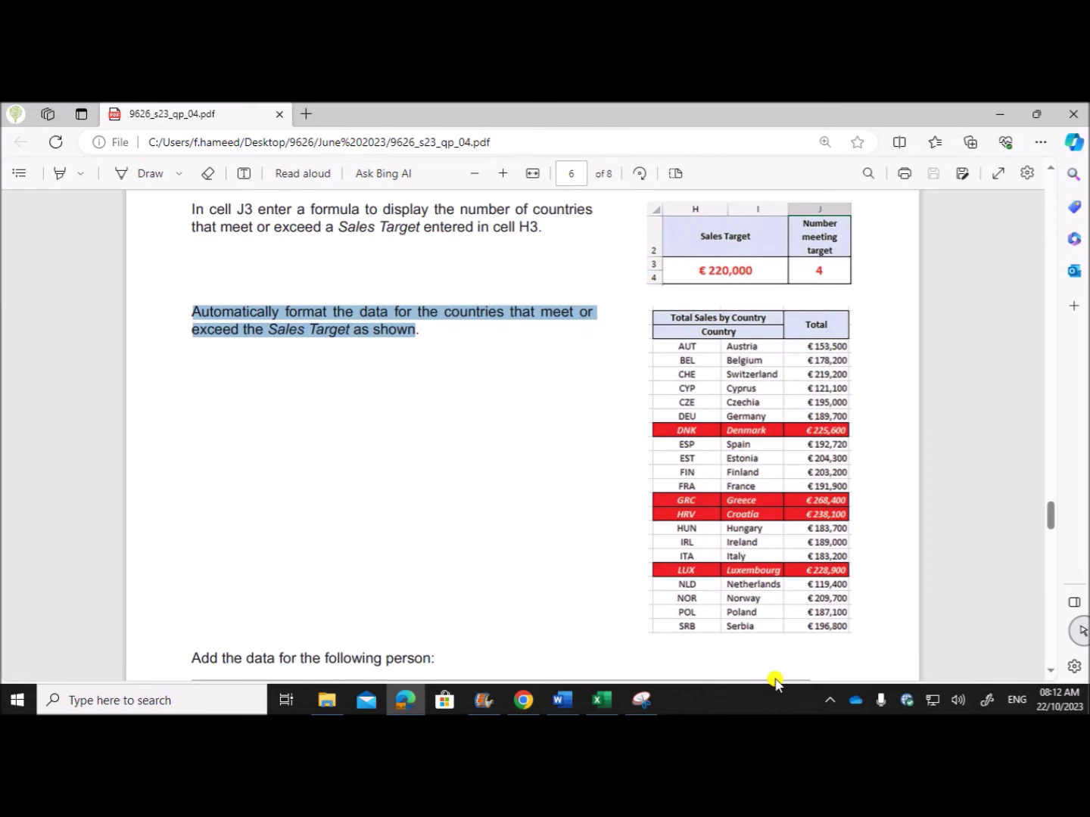
{"action": "left_click", "coordinate": [603, 701]}
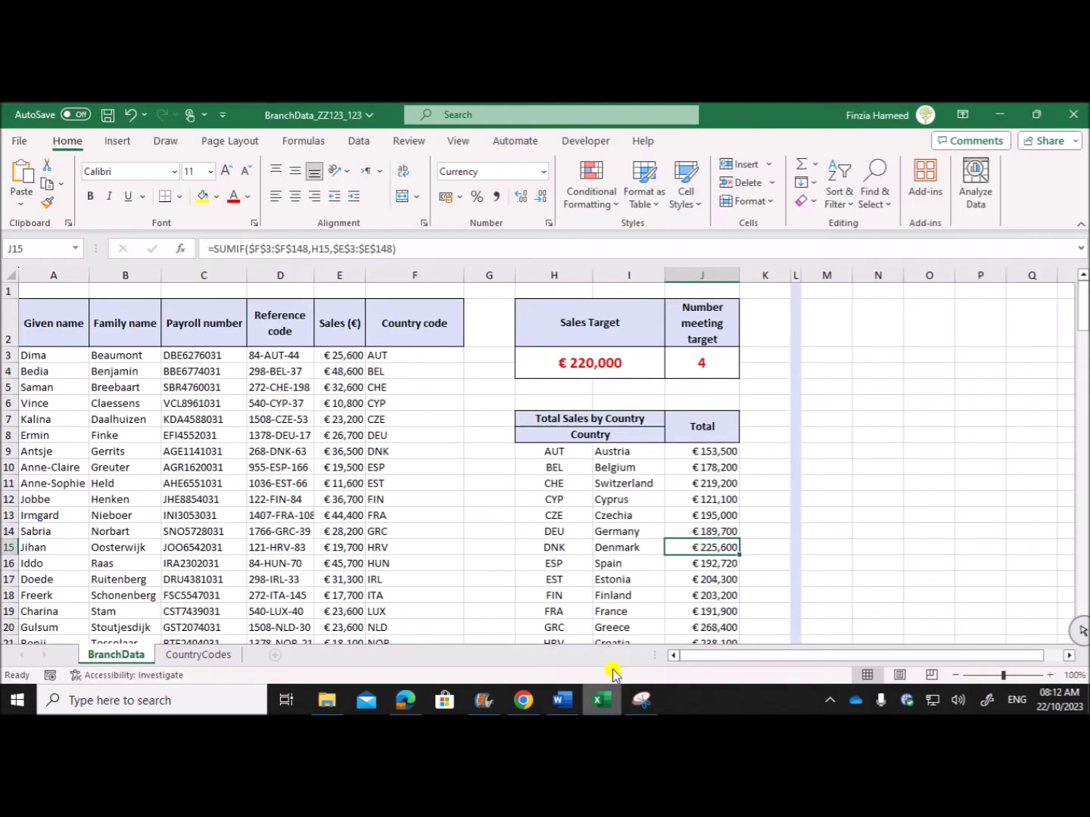
Start a new conditional formatting rule for H9:J29 that uses a formula to determine which cells to format.
{"action": "left_click_drag", "start_coordinate": [557, 451], "coordinate": [681, 616]}
{"action": "scroll", "coordinate": [696, 600], "scroll_direction": "up", "scroll_amount": 3}
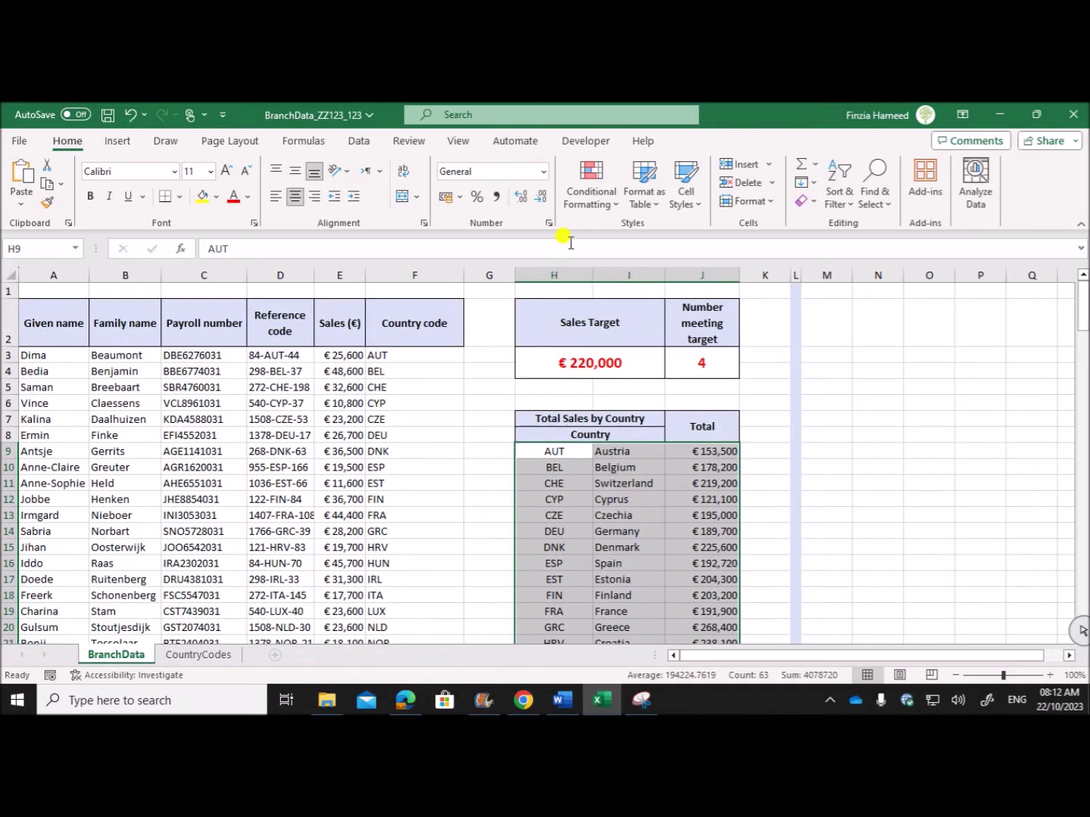
{"action": "left_click", "coordinate": [606, 209]}
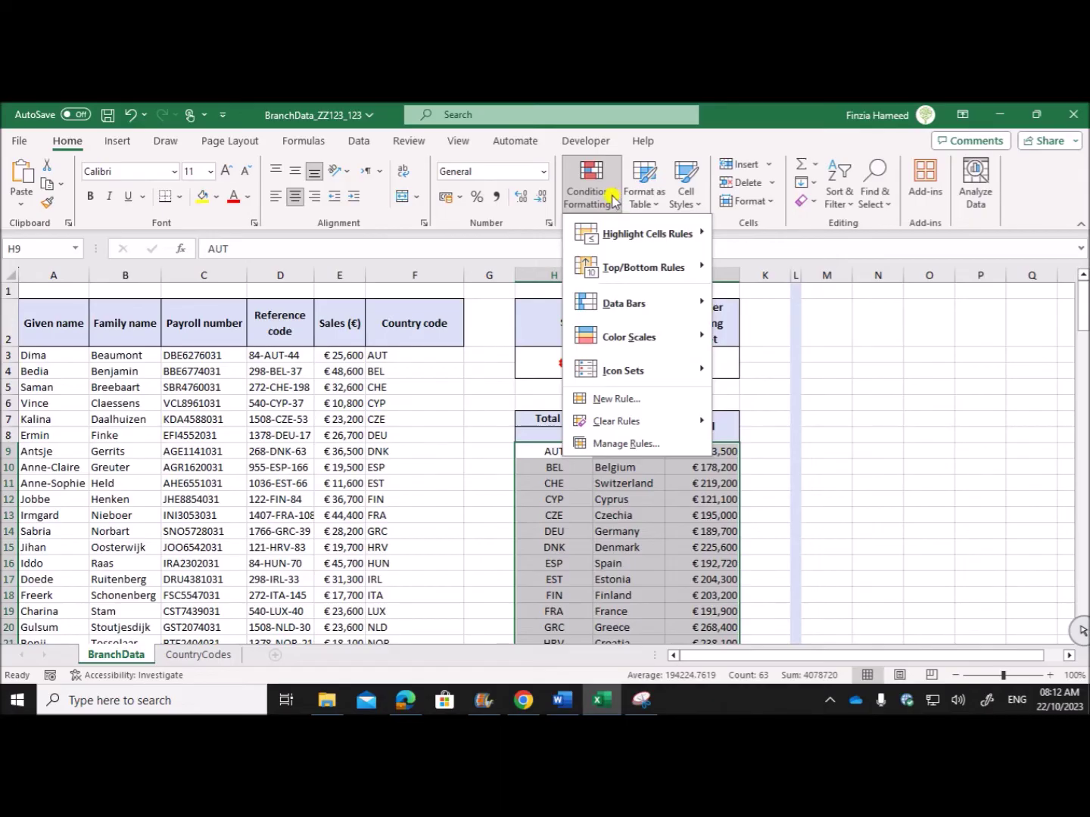
{"action": "left_click", "coordinate": [603, 401]}
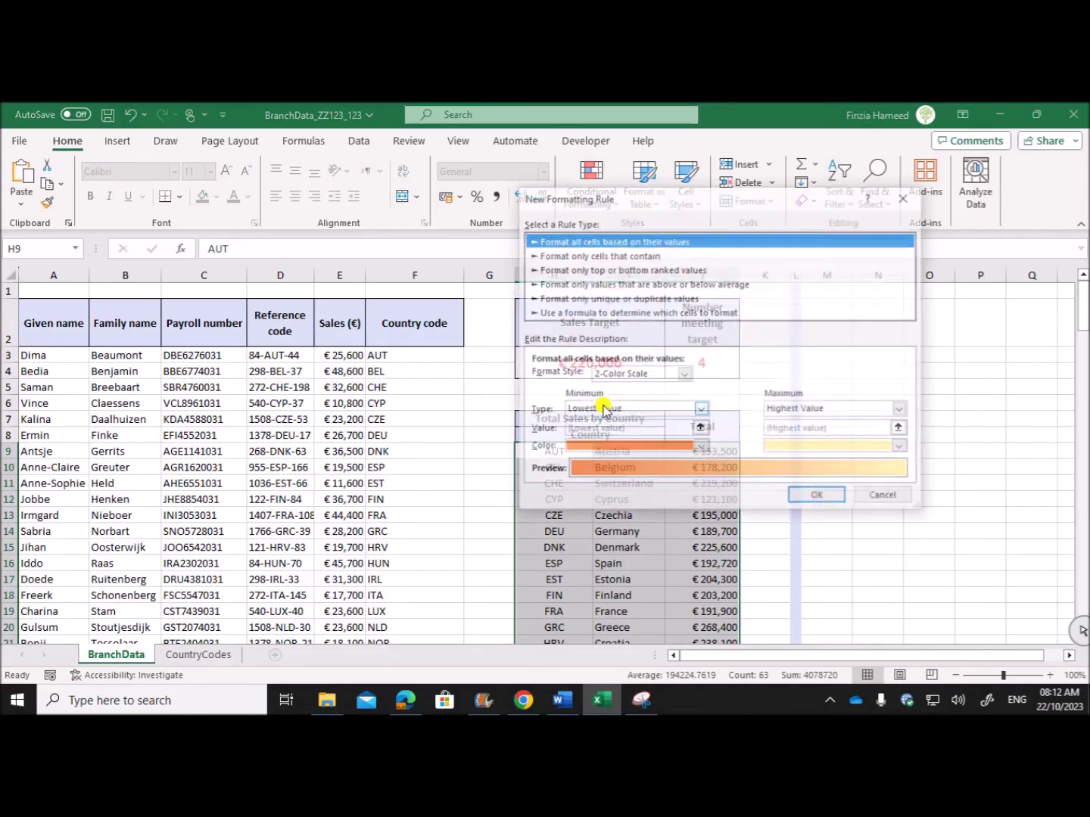
{"action": "left_click_drag", "start_coordinate": [658, 203], "coordinate": [267, 160]}
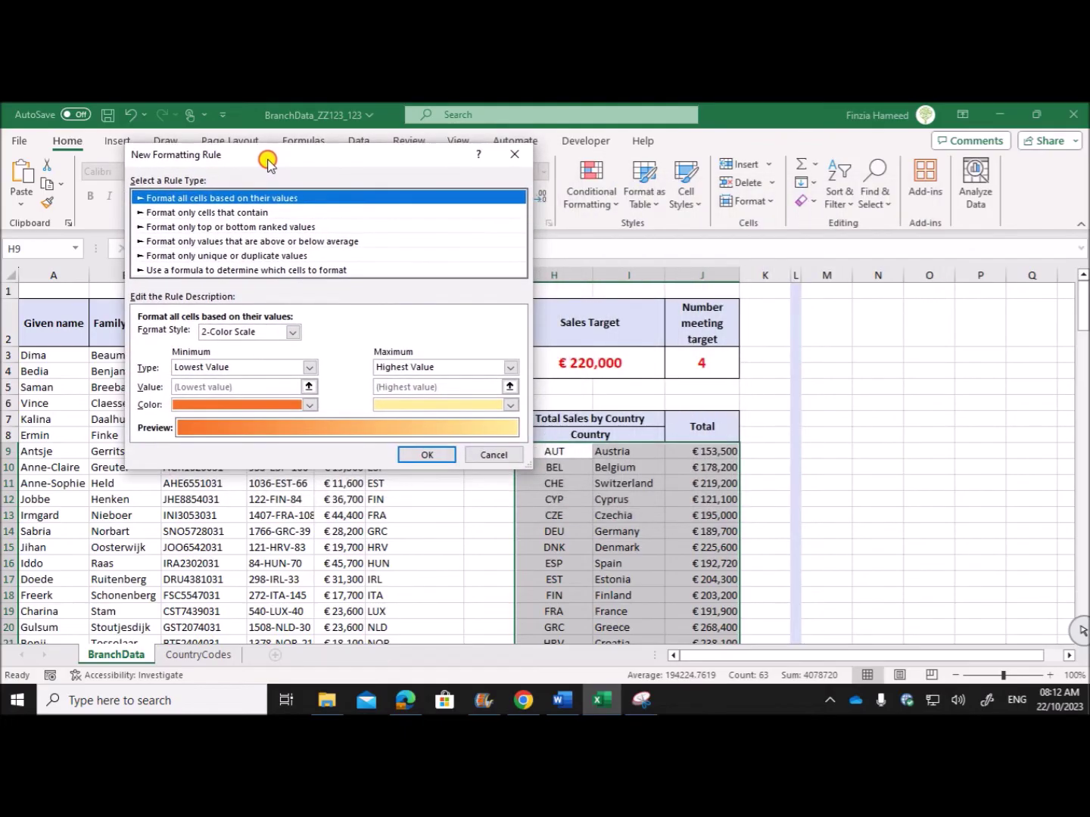
{"action": "left_click", "coordinate": [186, 272]}
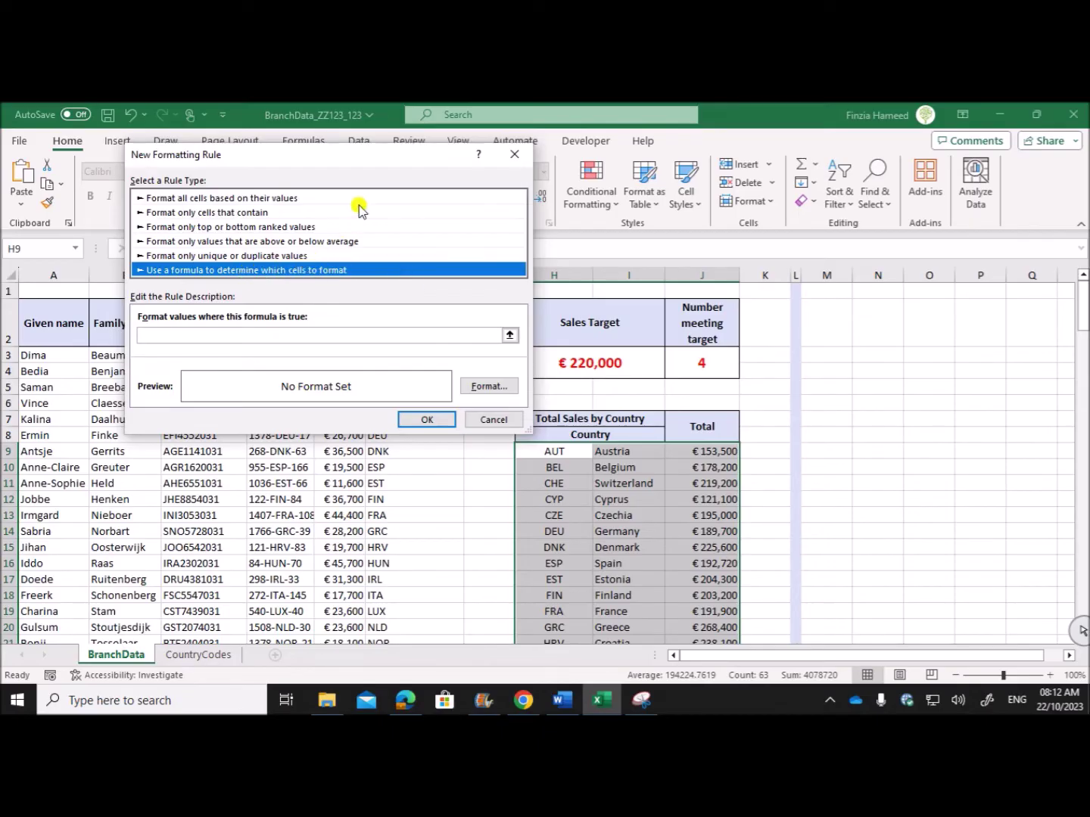
{"action": "left_click_drag", "start_coordinate": [371, 156], "coordinate": [334, 214]}
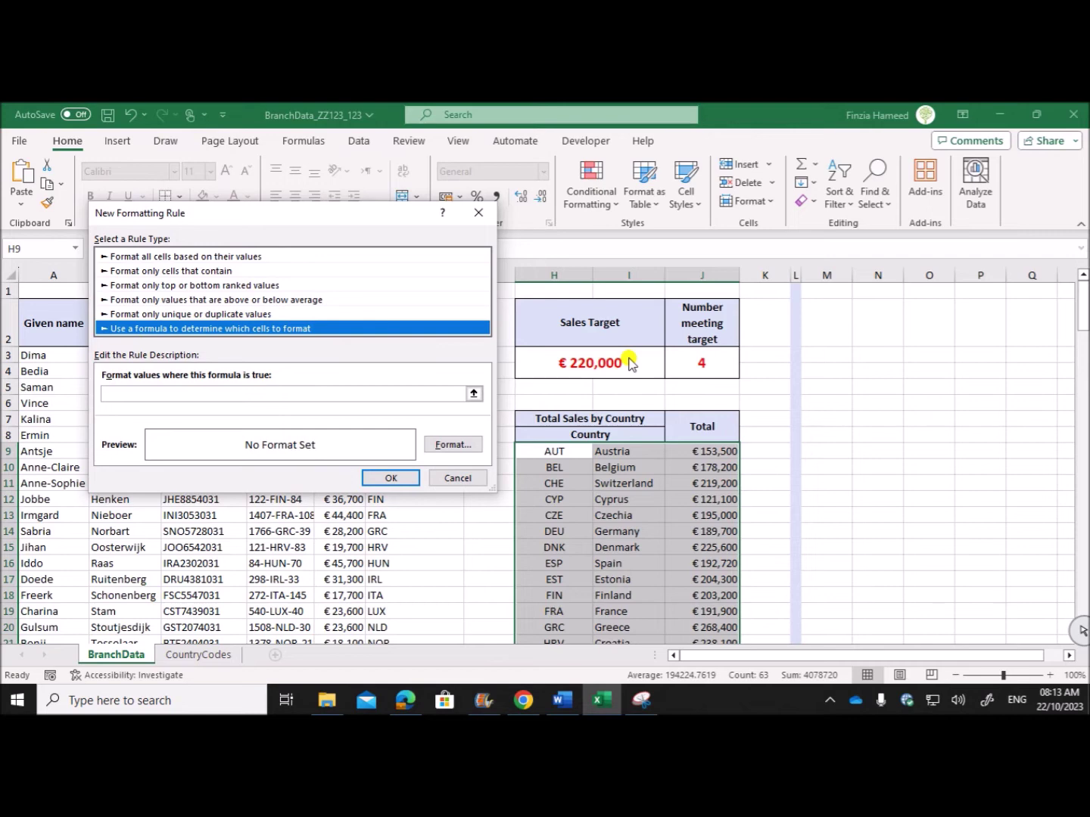
Set the rule's formula to =$J9>=$H$3, with only the column fixed in the reference to the totals.
{"action": "left_click", "coordinate": [207, 392]}
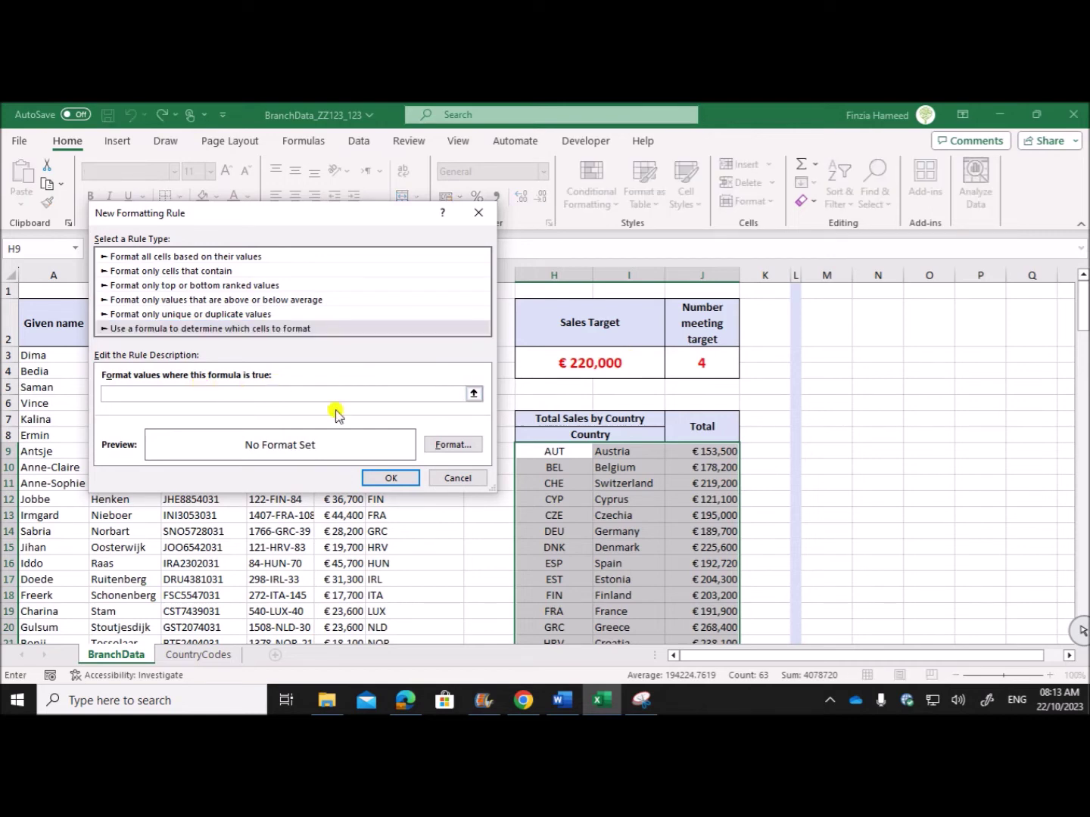
{"action": "left_click", "coordinate": [698, 452]}
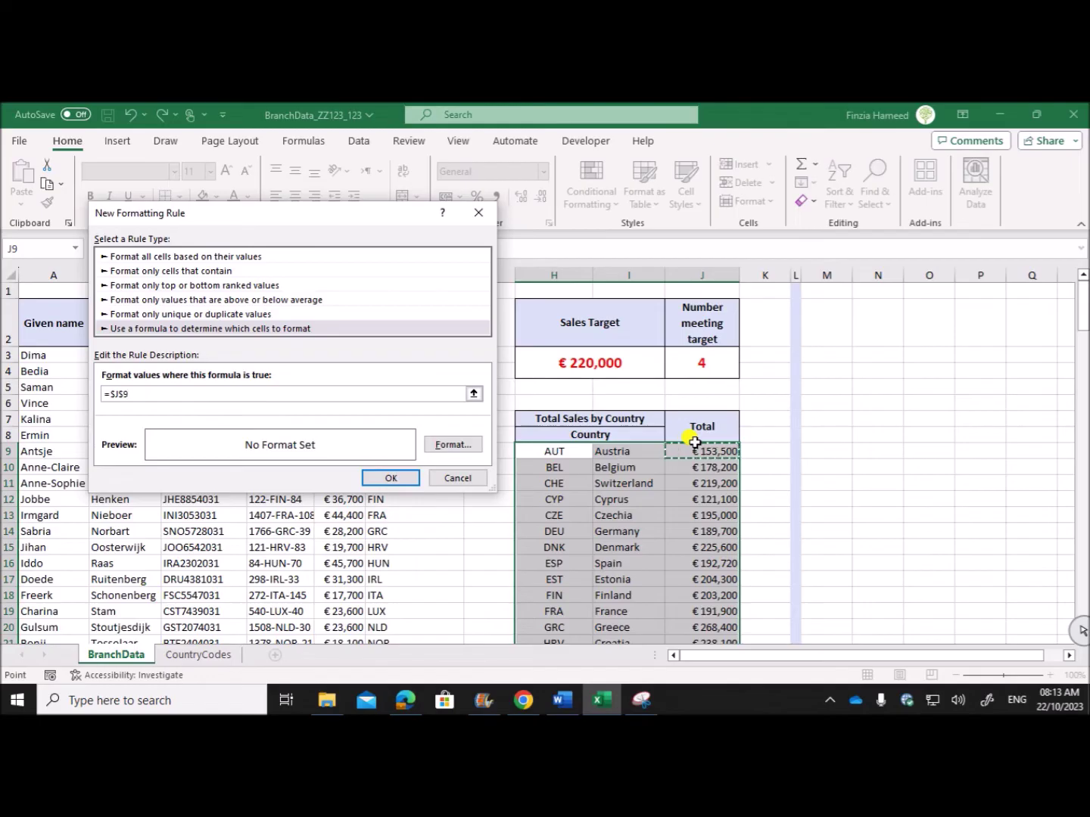
{"action": "type", "text": ">=$H$3"}
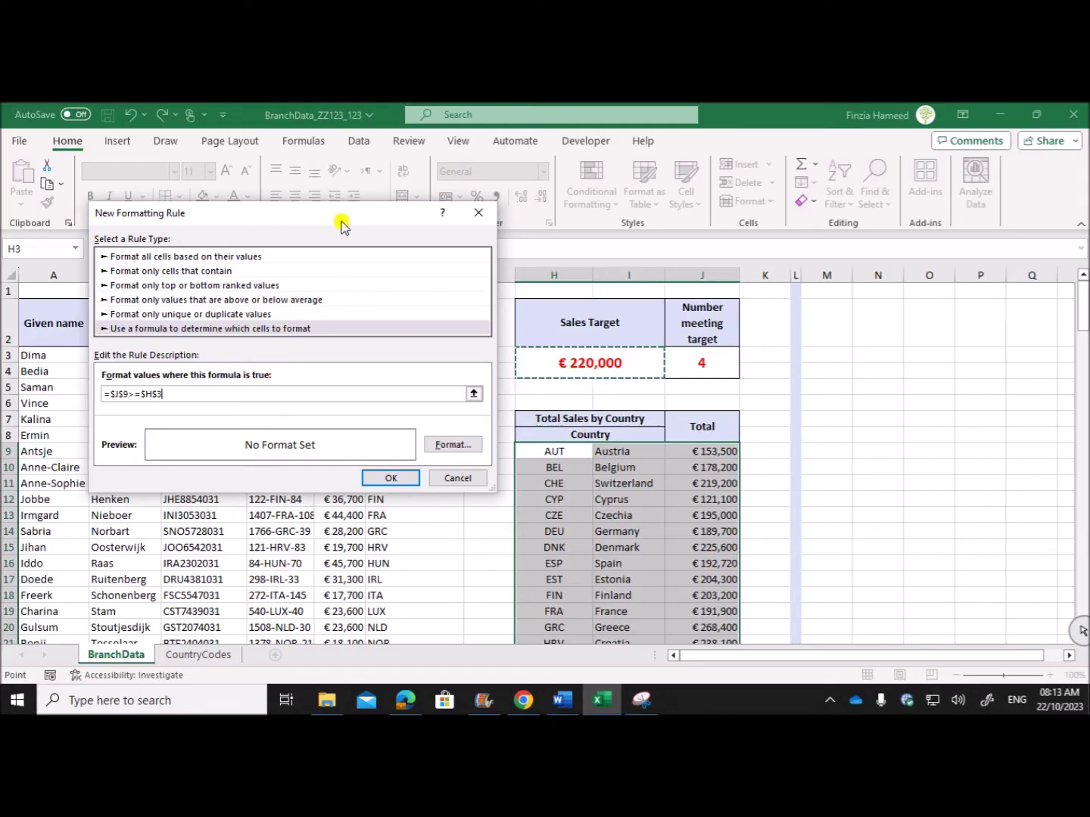
{"action": "left_click_drag", "start_coordinate": [338, 219], "coordinate": [333, 255]}
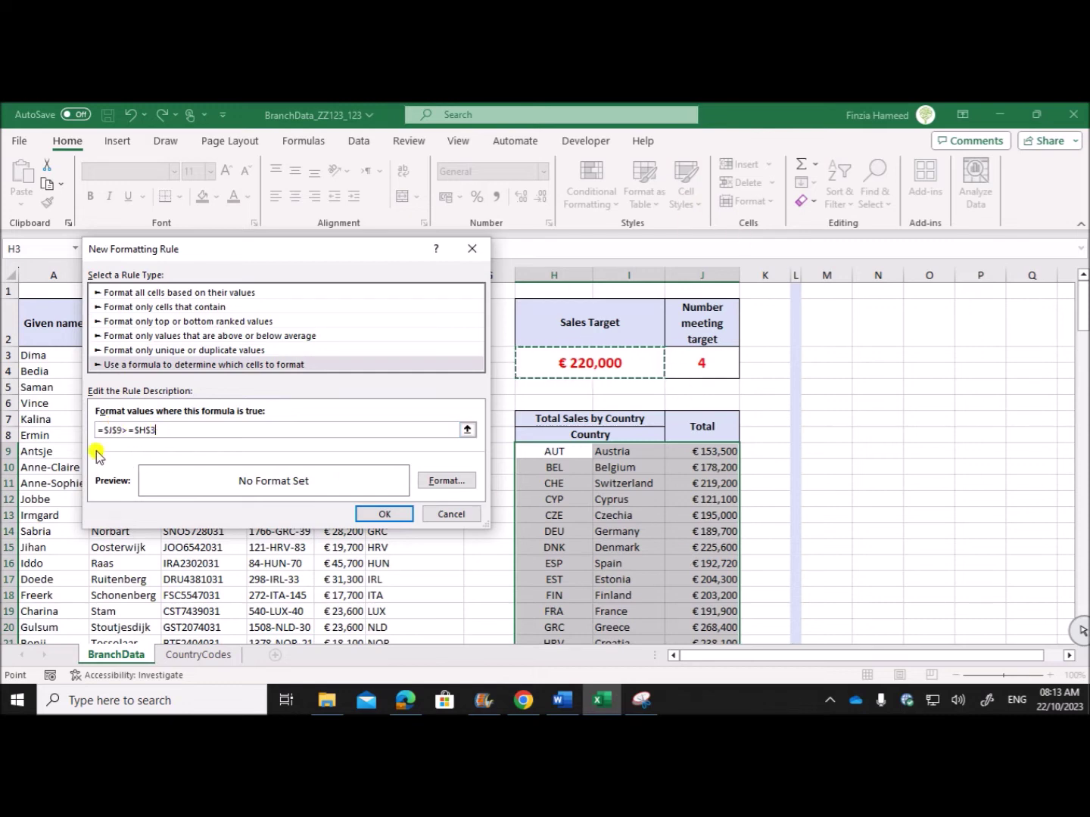
{"action": "left_click", "coordinate": [115, 430]}
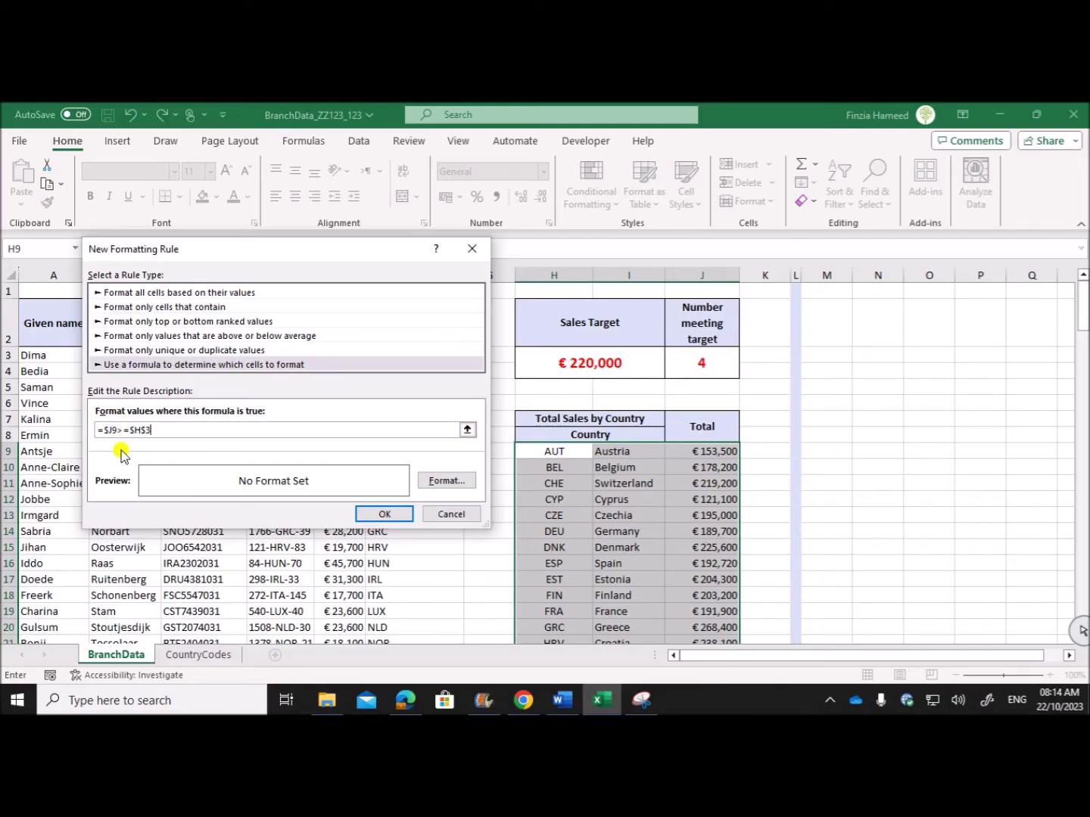
Give the rule's format a red fill and a white italic font.
{"action": "left_click_drag", "start_coordinate": [294, 245], "coordinate": [351, 196]}
{"action": "left_click", "coordinate": [504, 435]}
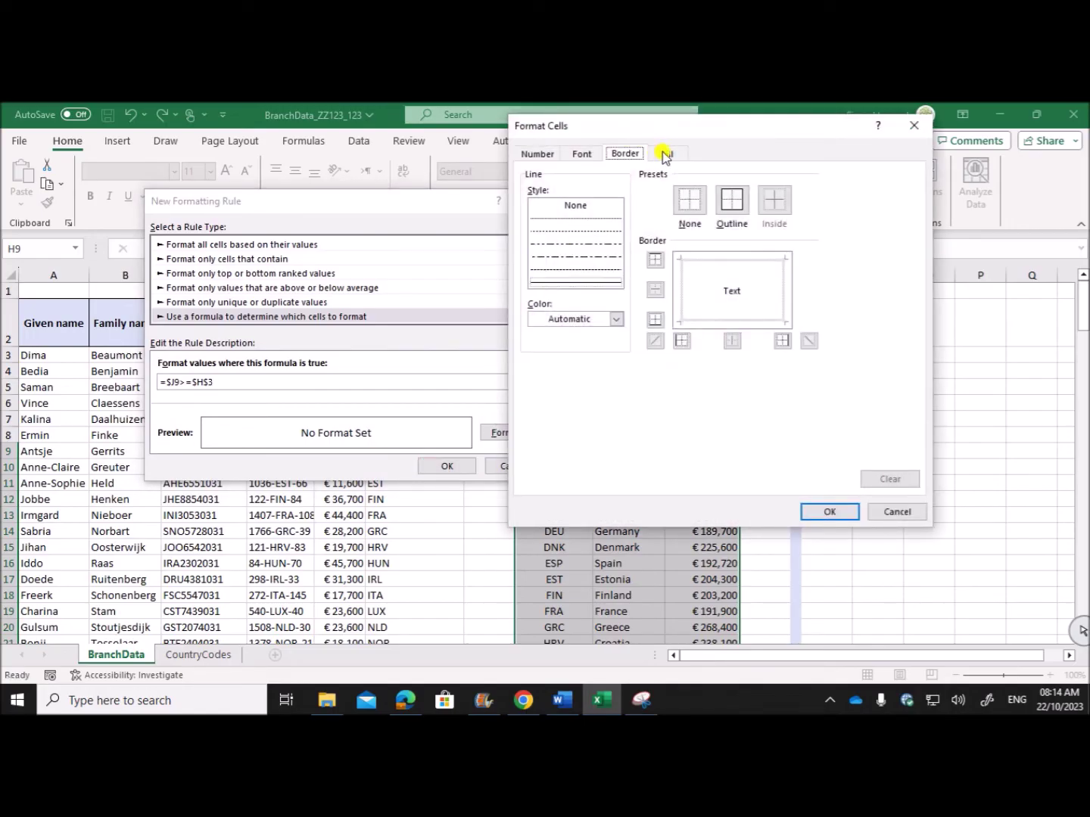
{"action": "left_click", "coordinate": [666, 153]}
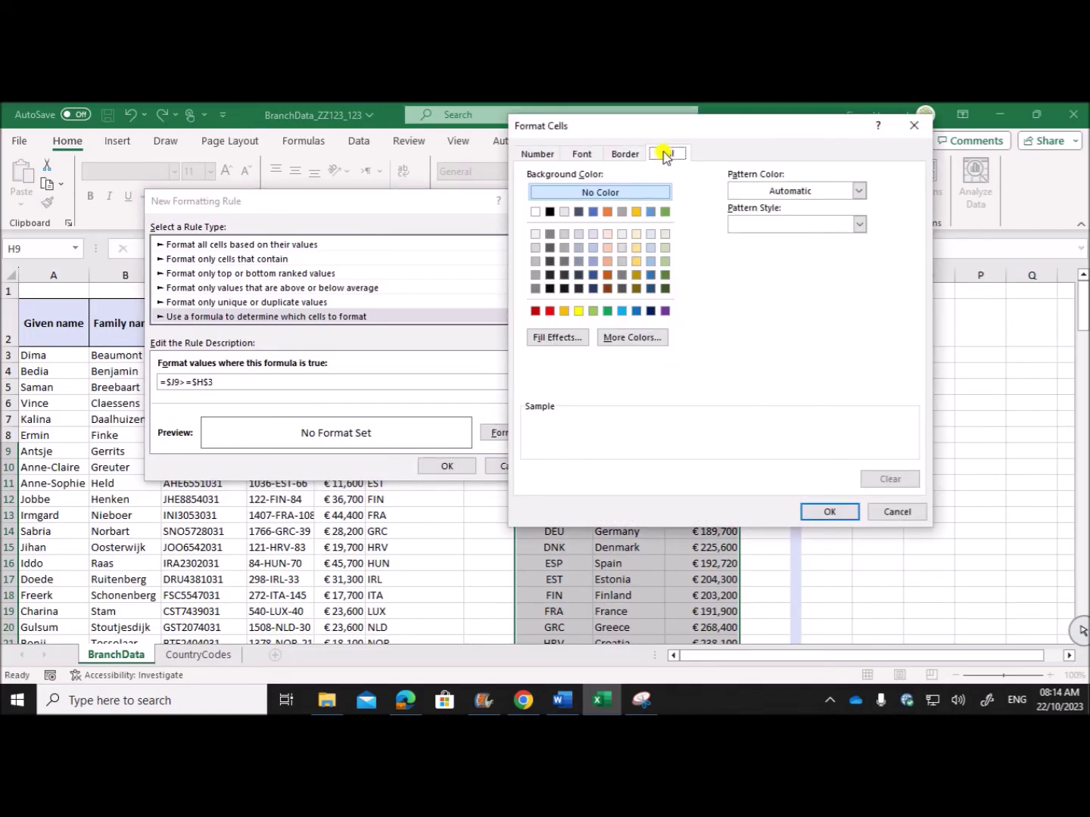
{"action": "left_click", "coordinate": [542, 312]}
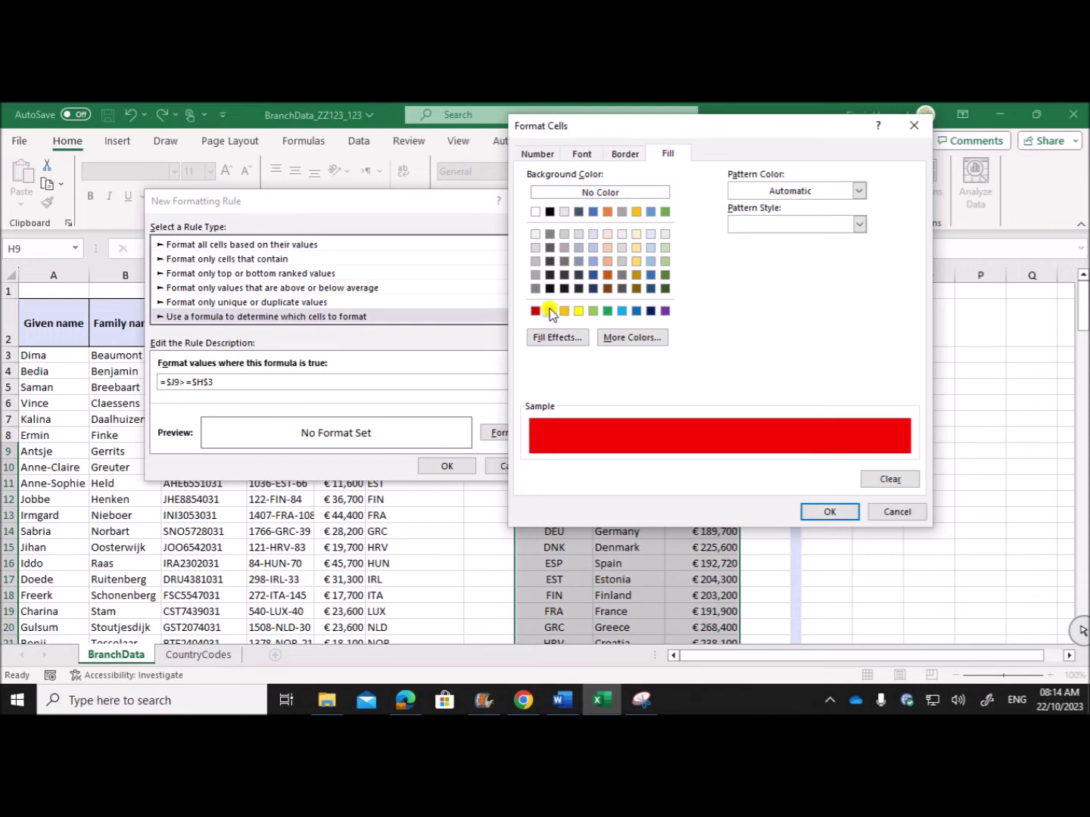
{"action": "left_click", "coordinate": [583, 155]}
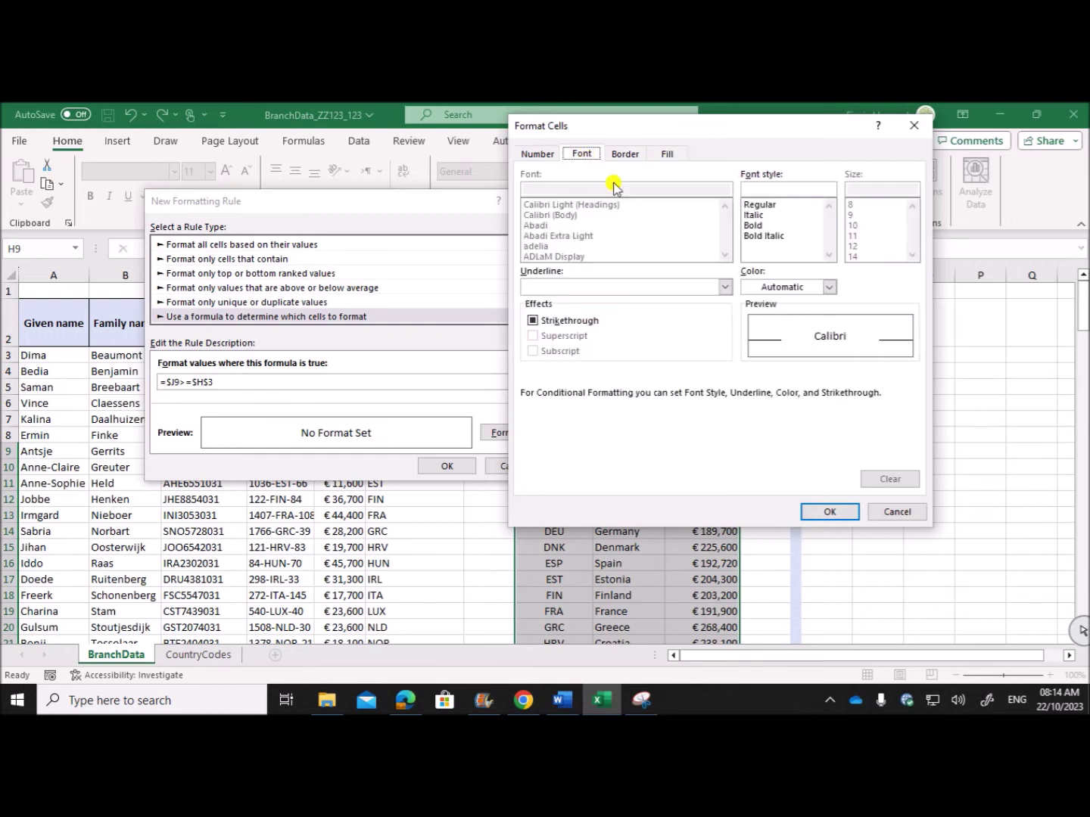
{"action": "left_click", "coordinate": [822, 287]}
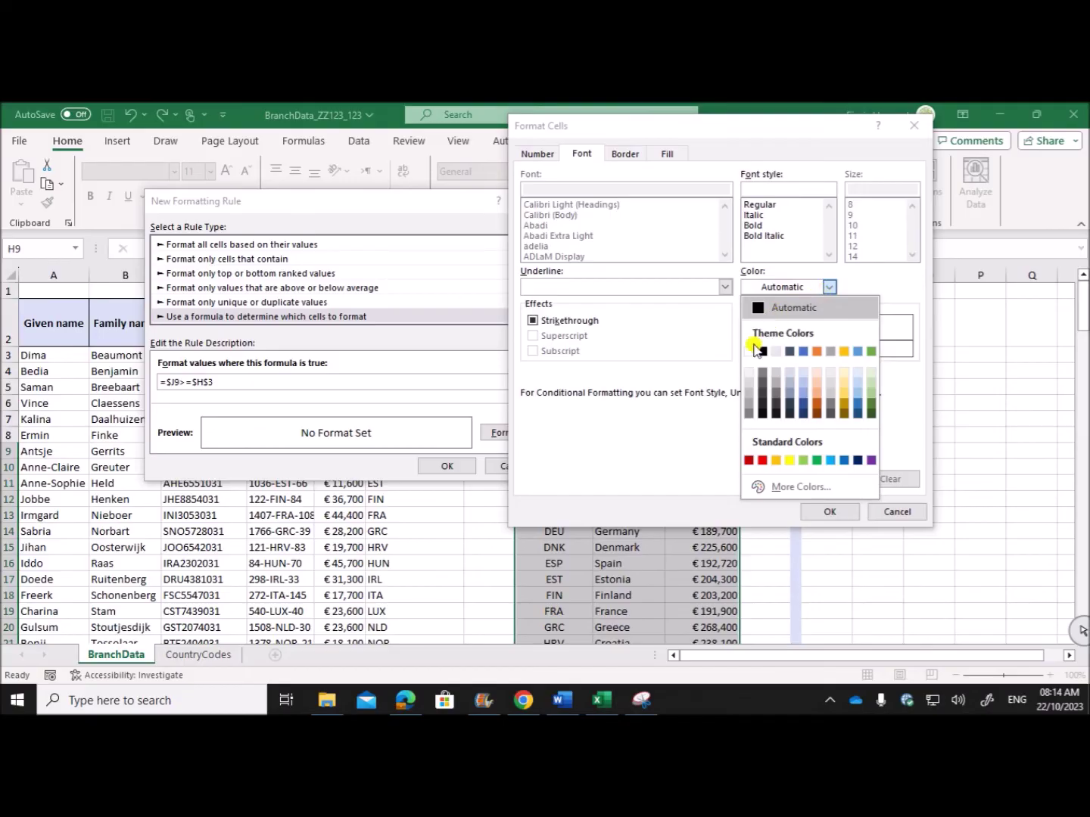
{"action": "left_click", "coordinate": [750, 352]}
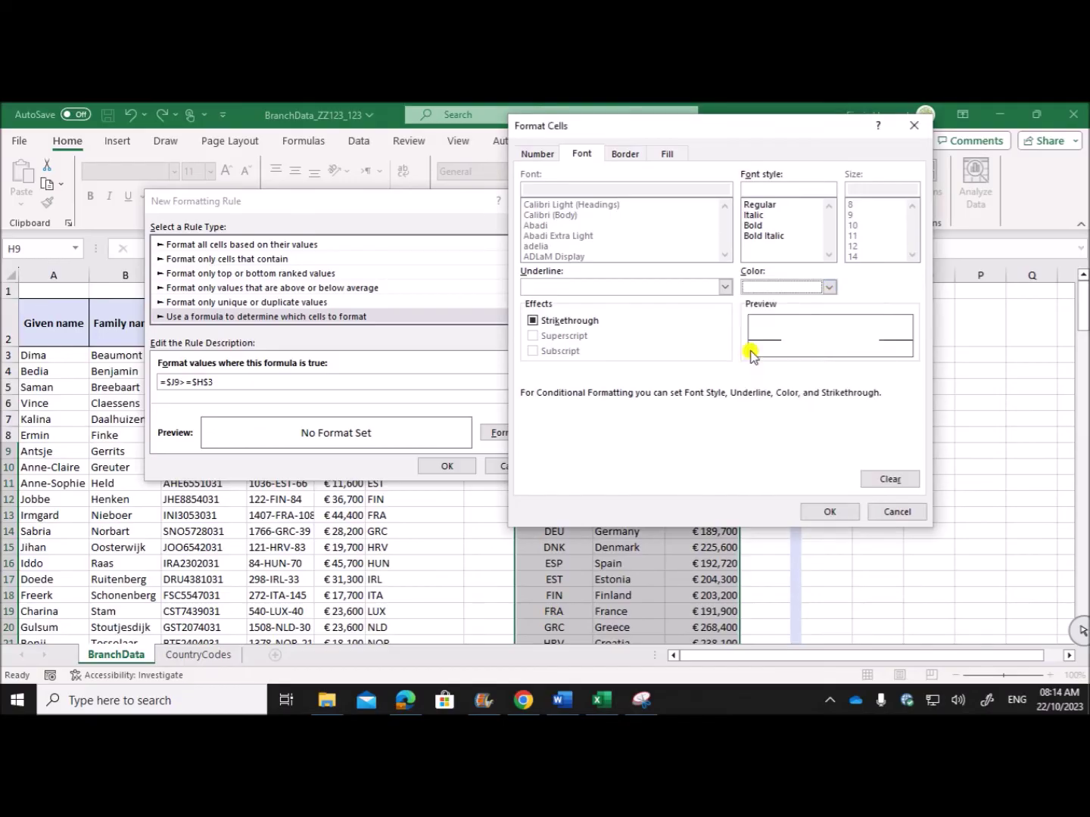
{"action": "left_click", "coordinate": [753, 216]}
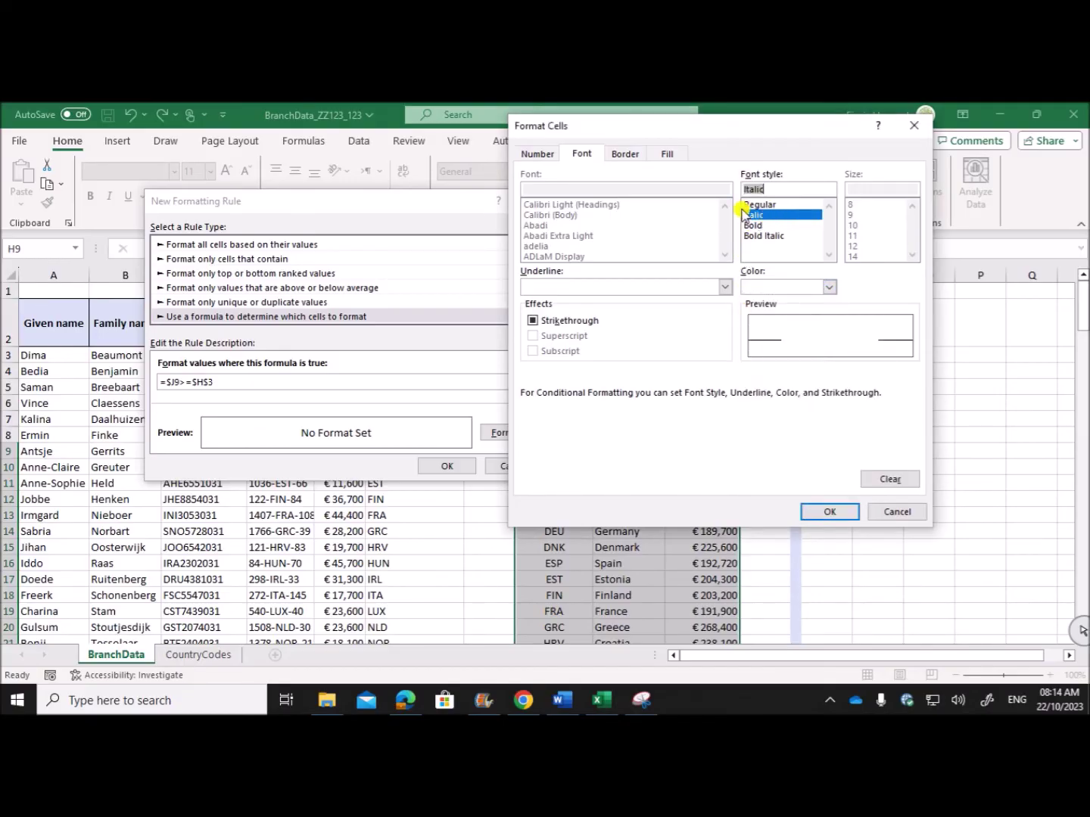
Add an outline border to the rule's format and apply the rule to the country totals.
{"action": "left_click", "coordinate": [627, 156]}
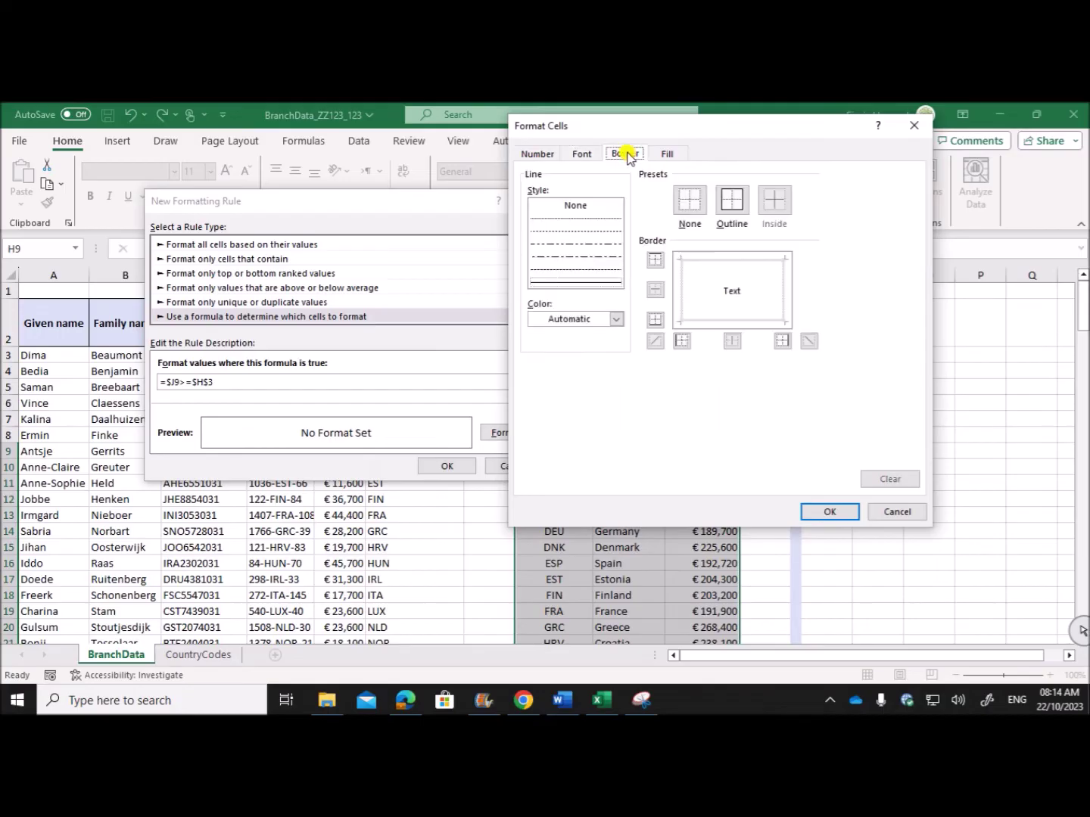
{"action": "left_click", "coordinate": [732, 204]}
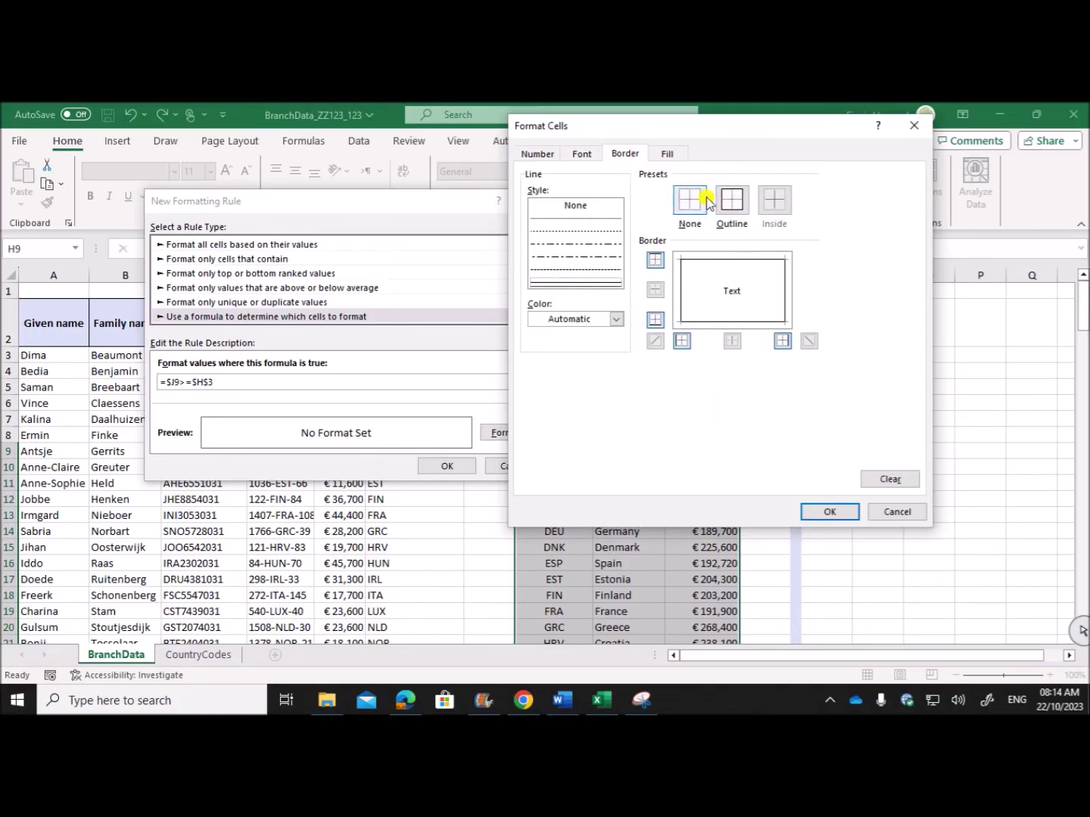
{"action": "left_click", "coordinate": [828, 513]}
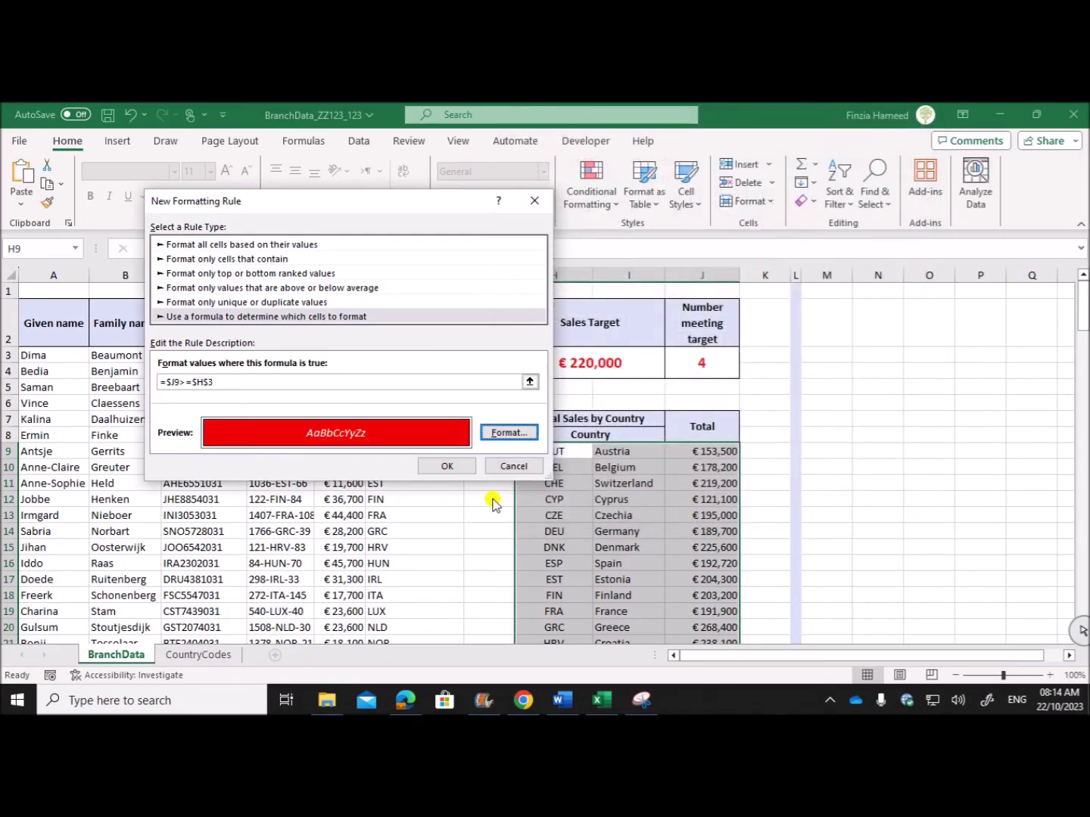
{"action": "left_click", "coordinate": [457, 467]}
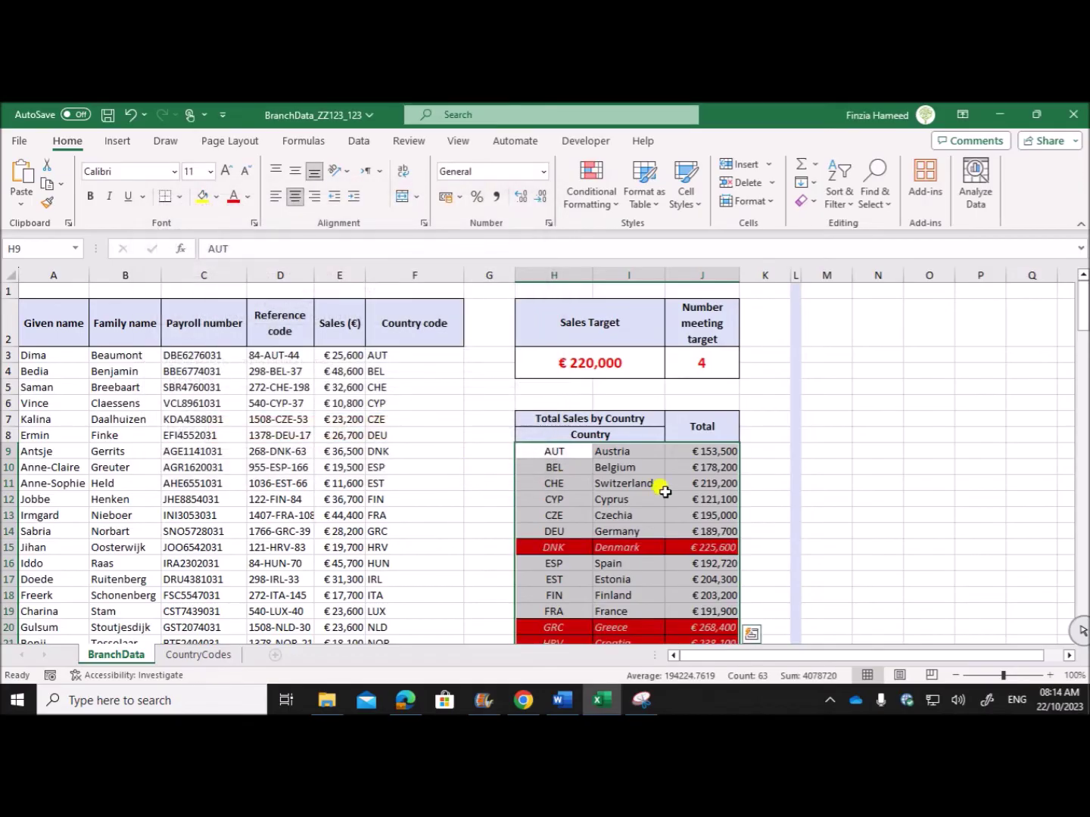
Check the highlighted country rows against the Sales Target and consult the exam paper's next instruction on adding a person's data.
{"action": "left_click", "coordinate": [924, 521]}
{"action": "scroll", "coordinate": [924, 515], "scroll_direction": "down", "scroll_amount": 2}
{"action": "scroll", "coordinate": [916, 514], "scroll_direction": "up", "scroll_amount": 2}
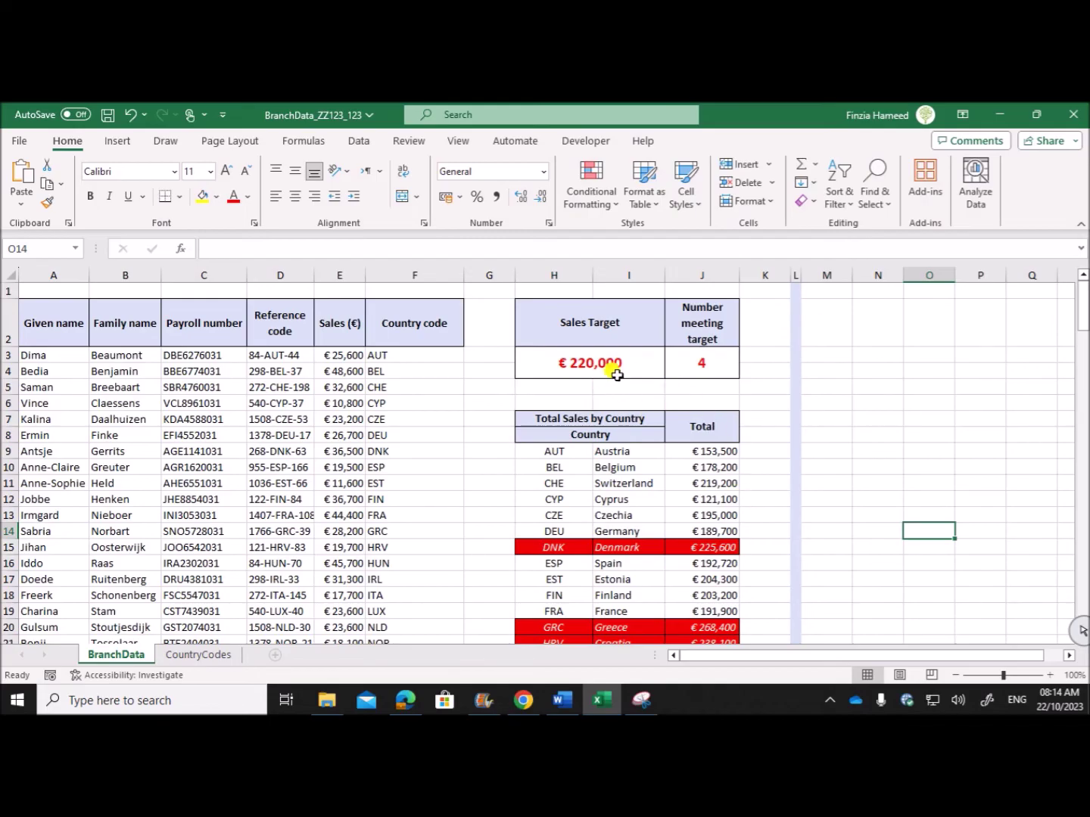
{"action": "scroll", "coordinate": [713, 442], "scroll_direction": "down", "scroll_amount": 2}
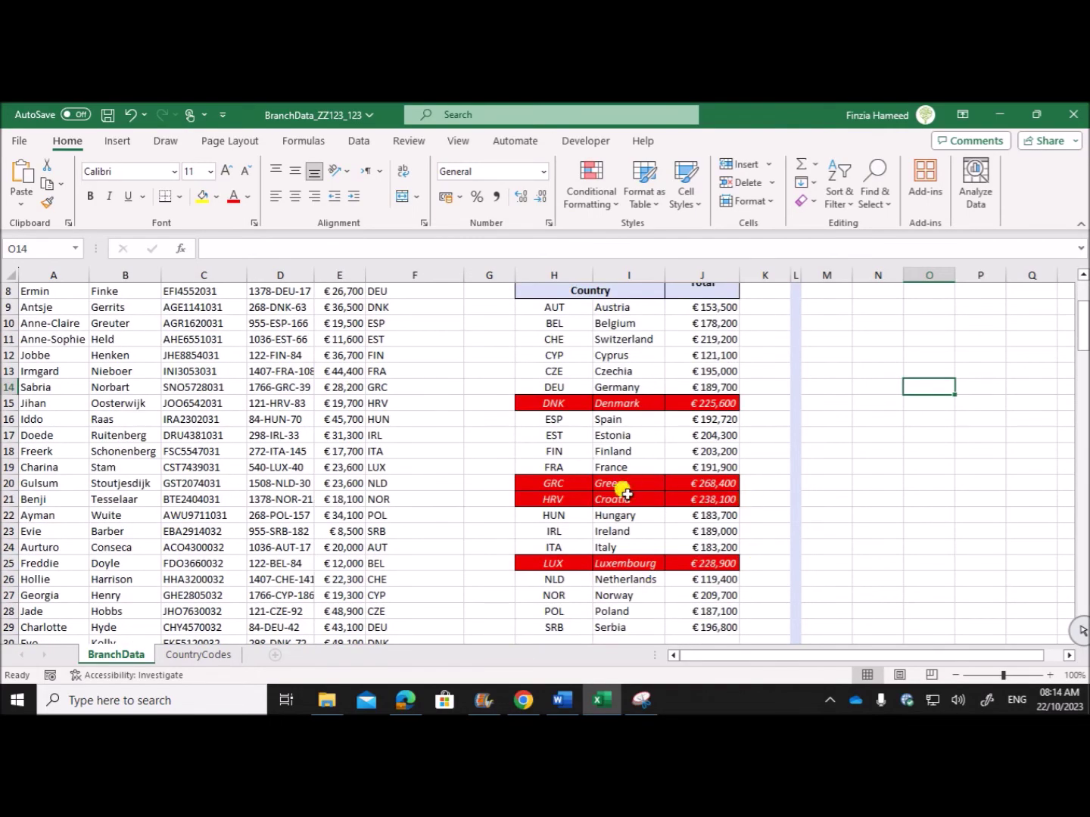
{"action": "scroll", "coordinate": [842, 568], "scroll_direction": "up", "scroll_amount": 2}
{"action": "scroll", "coordinate": [843, 563], "scroll_direction": "down", "scroll_amount": 1}
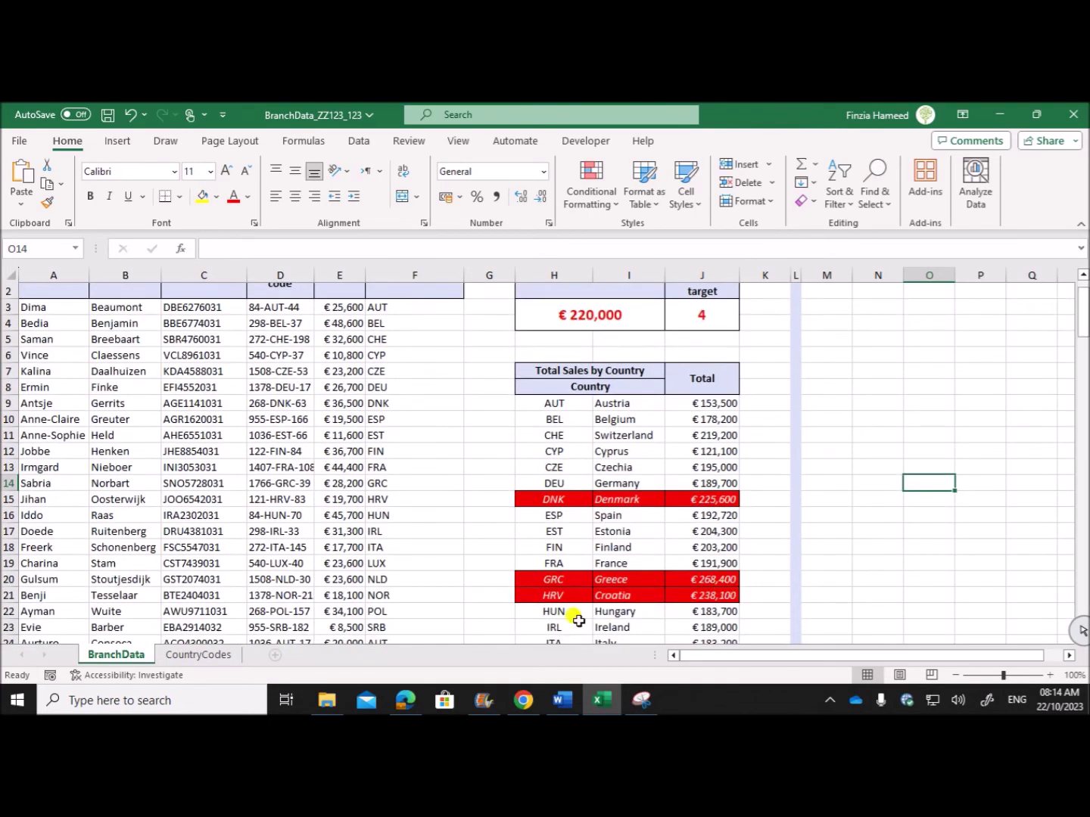
{"action": "left_click", "coordinate": [405, 700]}
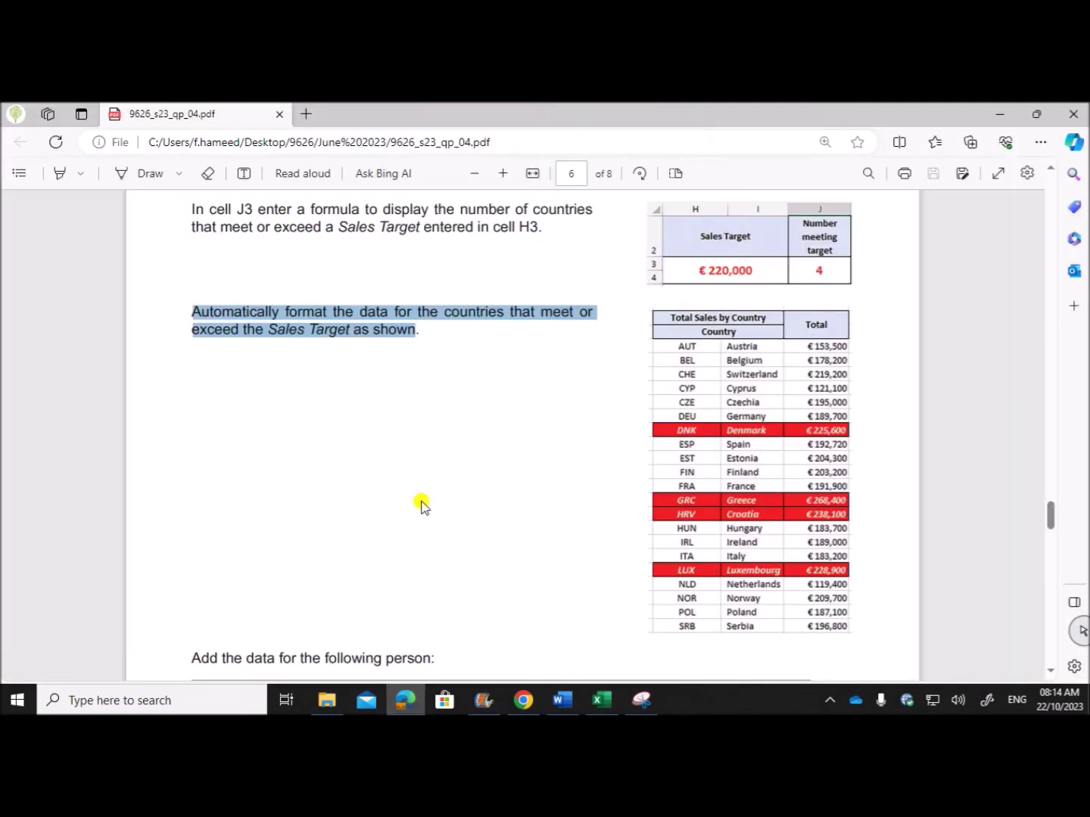
{"action": "scroll", "coordinate": [420, 507], "scroll_direction": "down", "scroll_amount": 4}
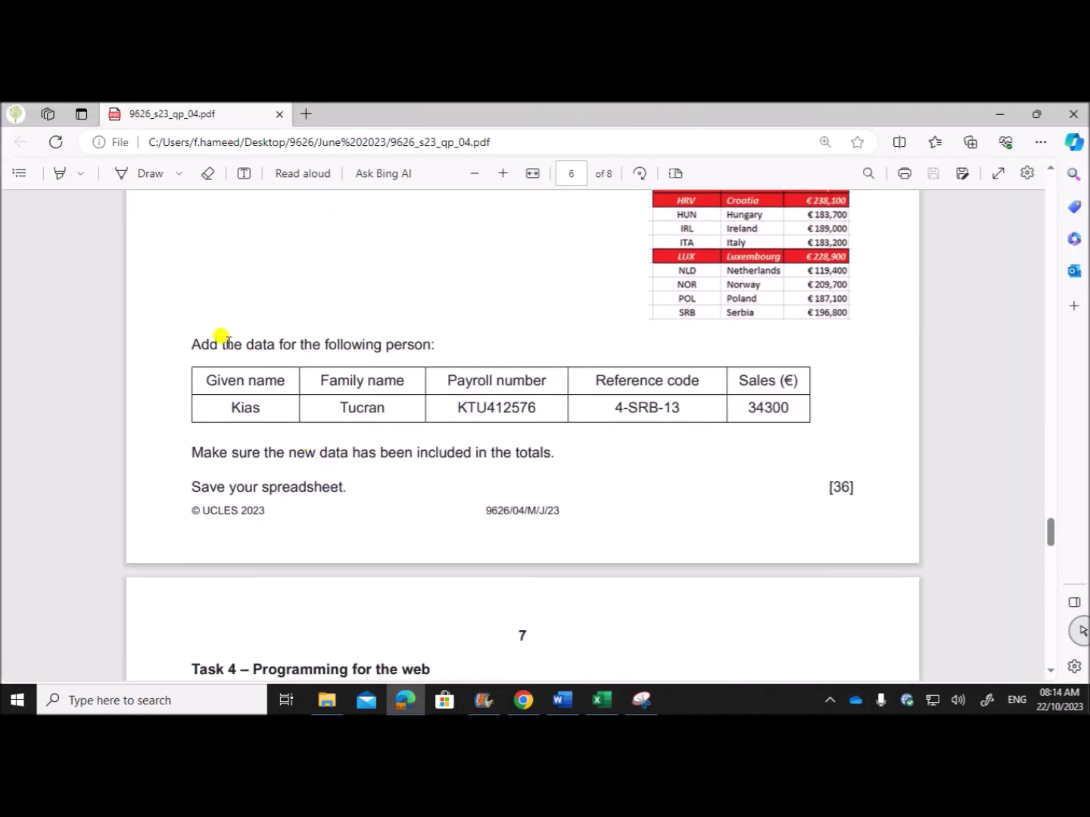
Review the exam paper's new person data and enter the given name in A149 of the BranchData sheet in Excel.
{"action": "left_click_drag", "start_coordinate": [225, 343], "coordinate": [444, 346]}
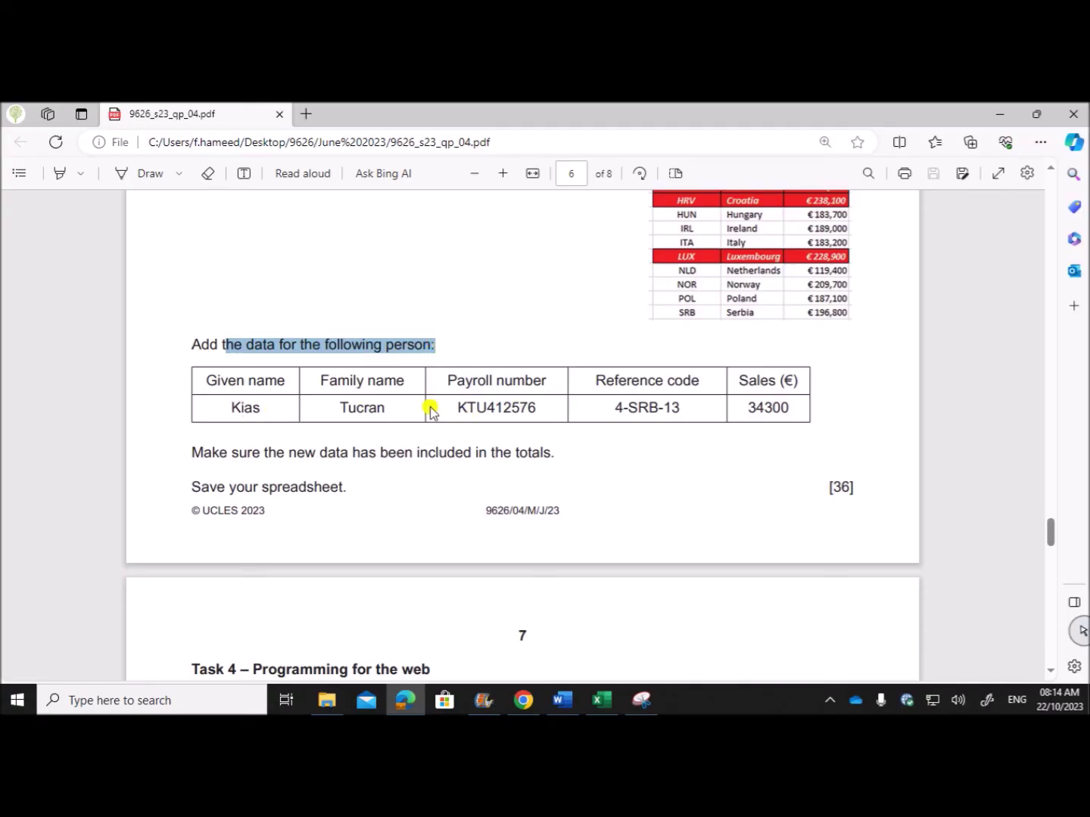
{"action": "left_click", "coordinate": [603, 700]}
{"action": "scroll", "coordinate": [356, 591], "scroll_direction": "down", "scroll_amount": 9}
{"action": "scroll", "coordinate": [348, 589], "scroll_direction": "down", "scroll_amount": 20}
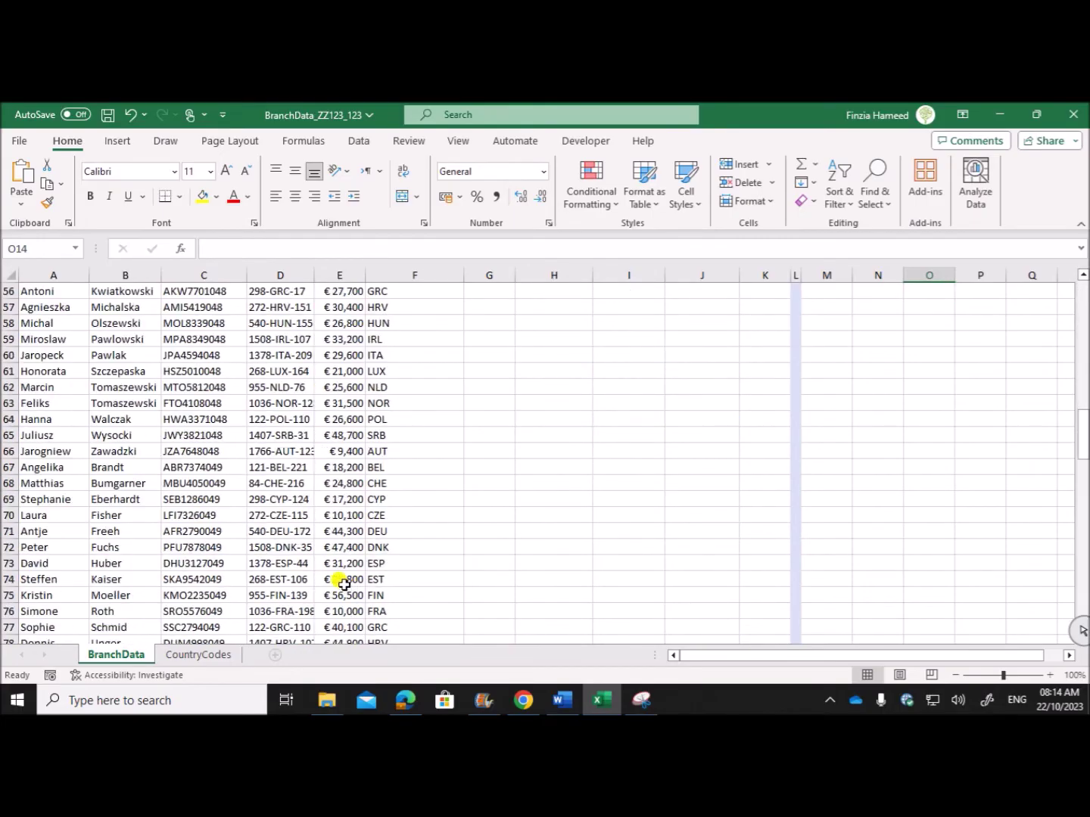
{"action": "left_click_drag", "start_coordinate": [1084, 501], "coordinate": [1083, 601]}
{"action": "left_click", "coordinate": [67, 560]}
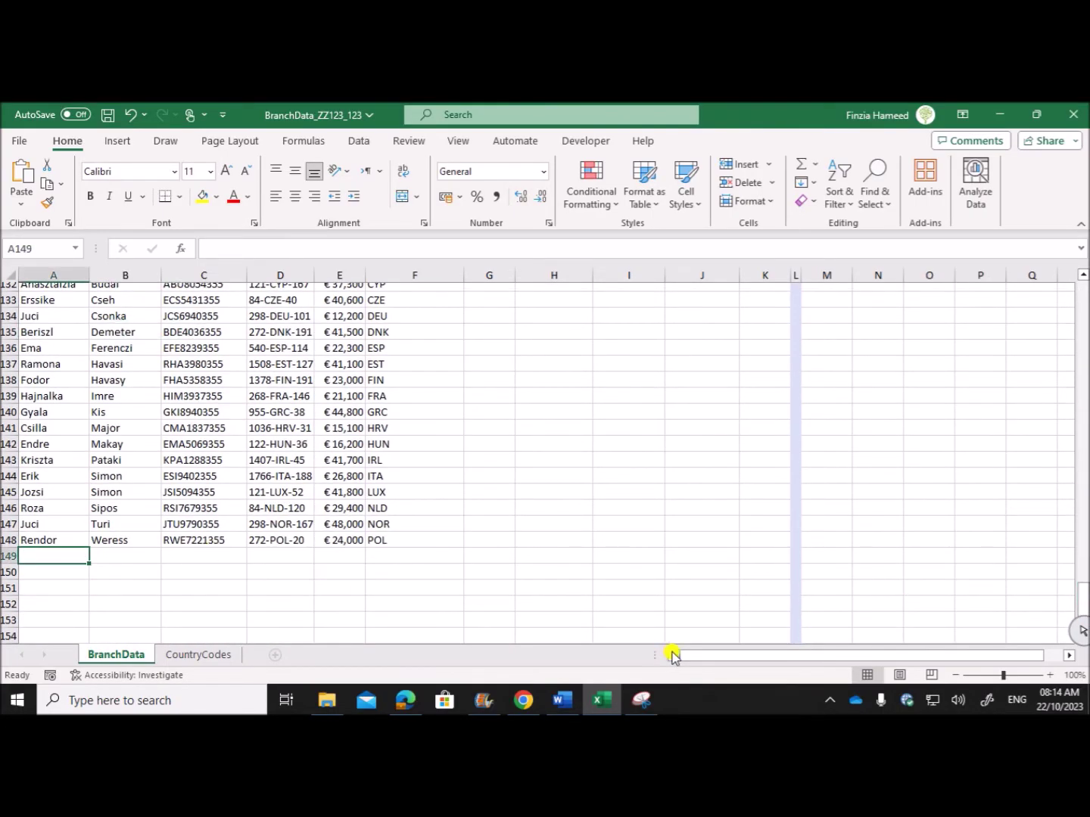
{"action": "type", "text": "Kias"}
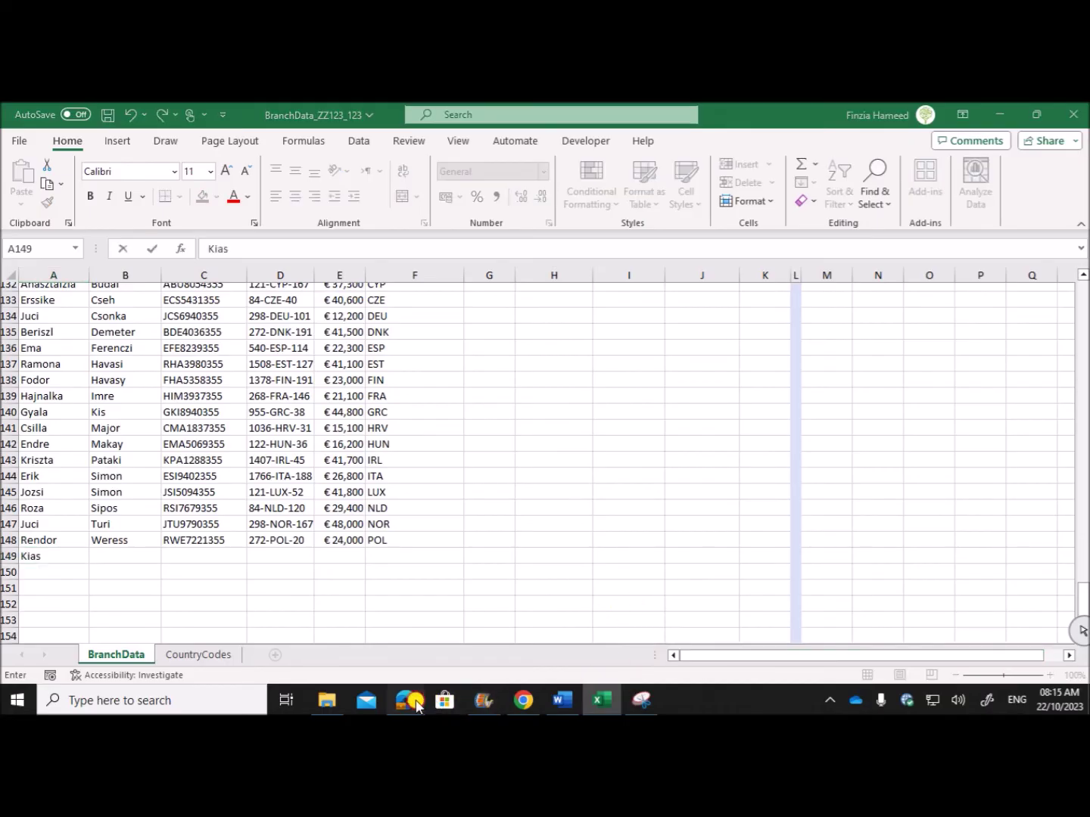
Copy the new person's family name from the exam paper into B149 of the spreadsheet.
{"action": "left_click", "coordinate": [405, 700]}
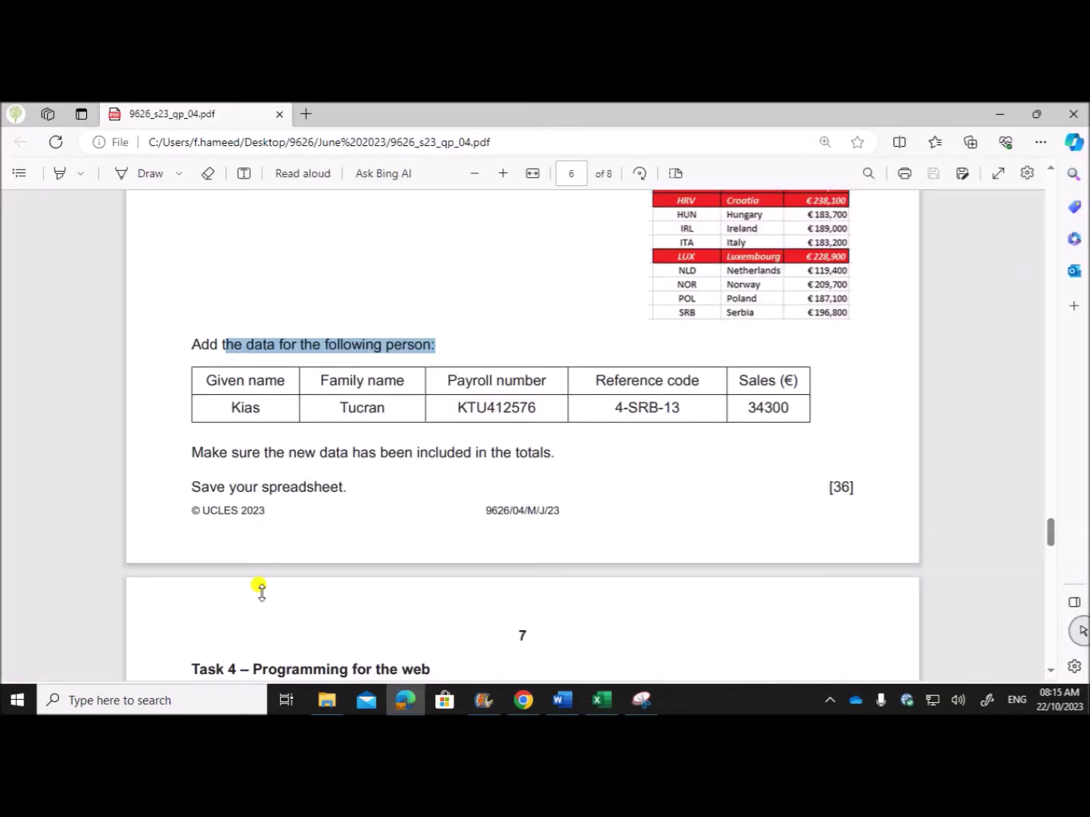
{"action": "double_click", "coordinate": [360, 403]}
{"action": "key", "text": "ctrl+c"}
{"action": "left_click", "coordinate": [600, 700]}
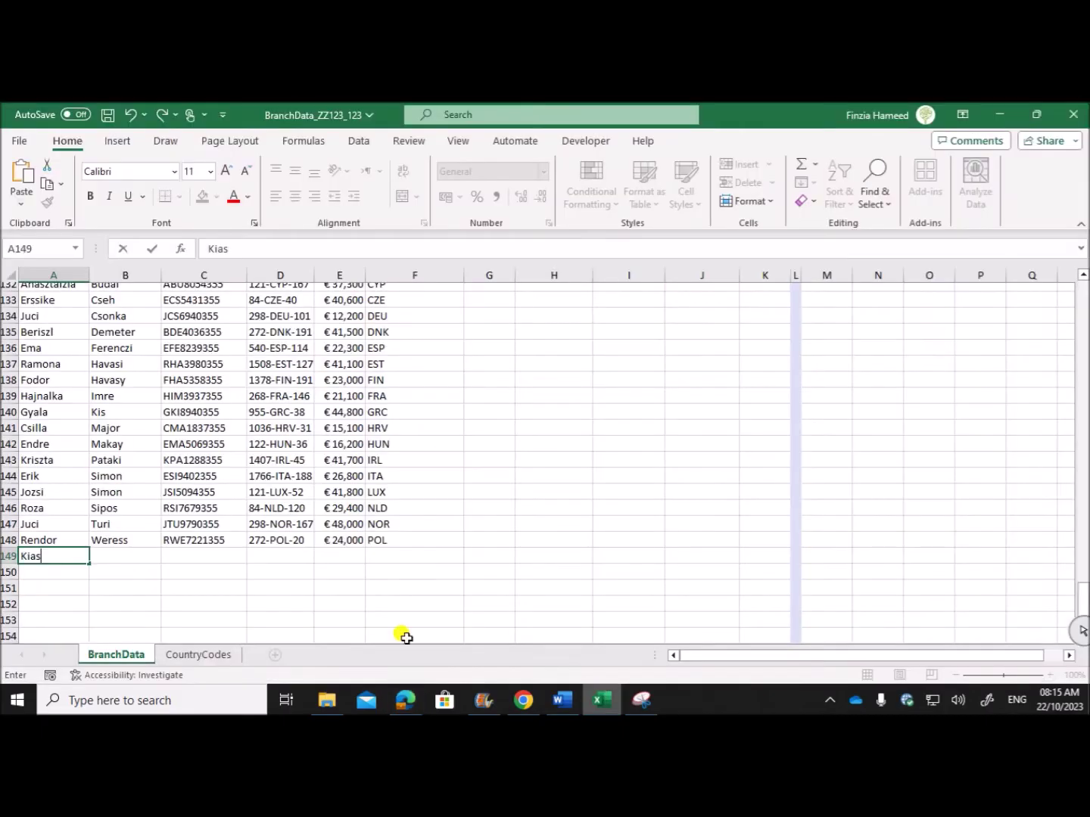
{"action": "left_click", "coordinate": [112, 555]}
{"action": "key", "text": "ctrl+v"}
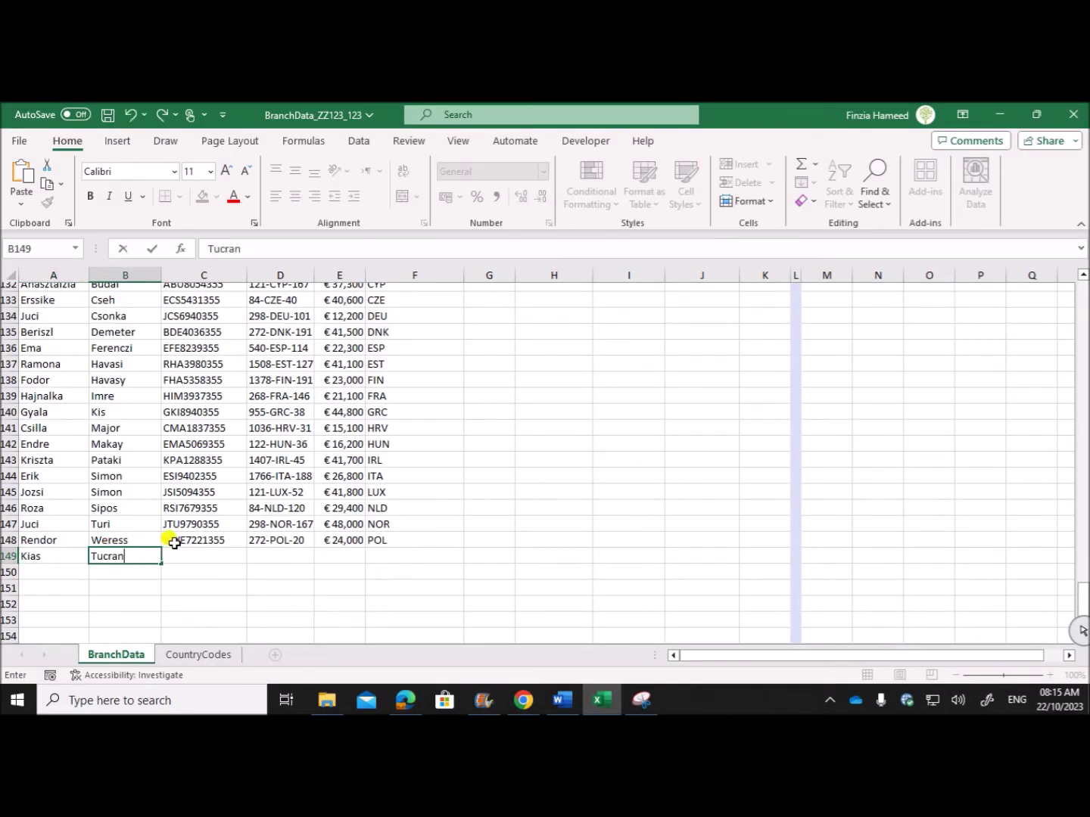
Copy the new person's payroll number from the exam paper into C149 of the spreadsheet.
{"action": "left_click", "coordinate": [187, 555]}
{"action": "left_click", "coordinate": [406, 702]}
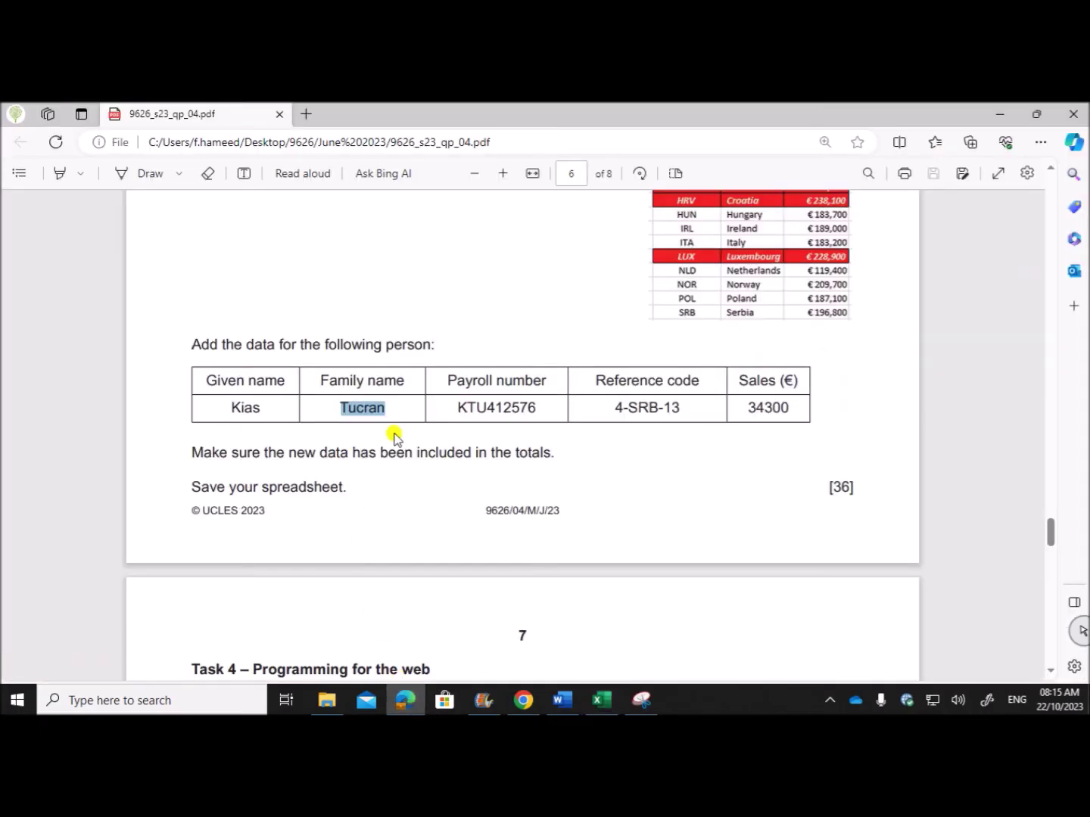
{"action": "double_click", "coordinate": [470, 409]}
{"action": "key", "text": "ctrl+c"}
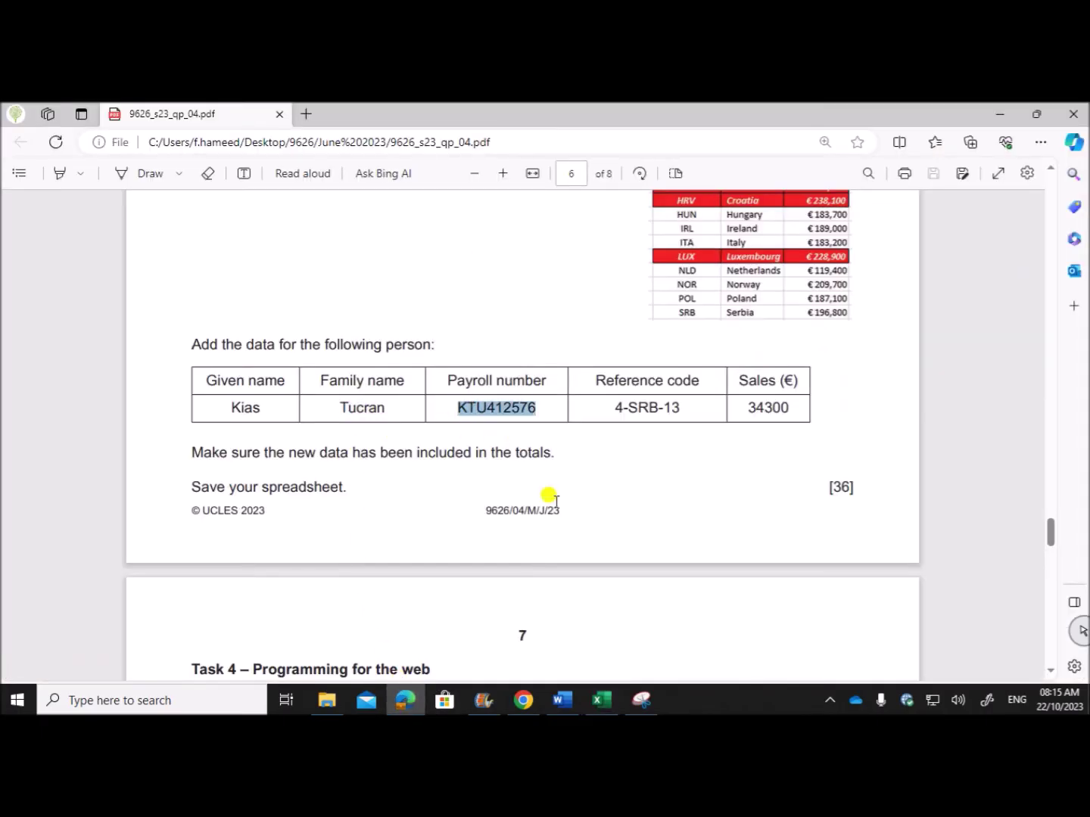
{"action": "left_click", "coordinate": [600, 700]}
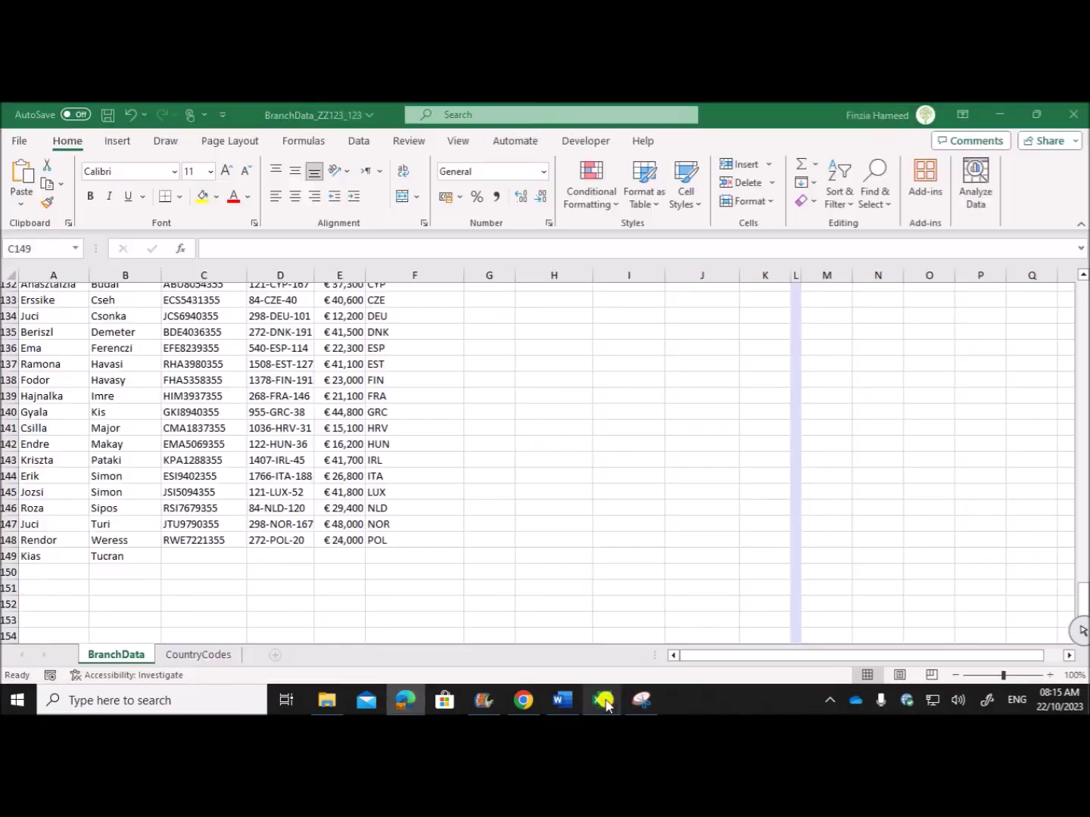
{"action": "double_click", "coordinate": [211, 555]}
{"action": "key", "text": "ctrl+v"}
Copy the new person's complete reference code from the exam paper into D149 of the spreadsheet.
{"action": "left_click", "coordinate": [283, 555]}
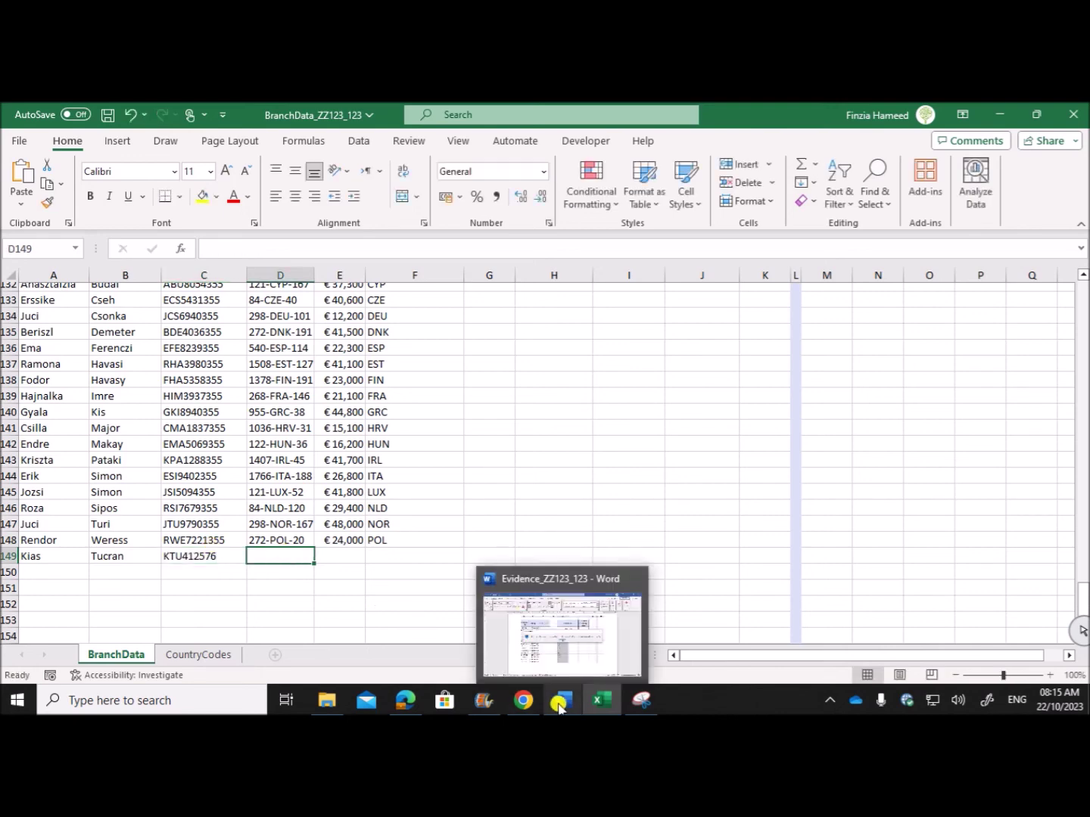
{"action": "left_click", "coordinate": [416, 700]}
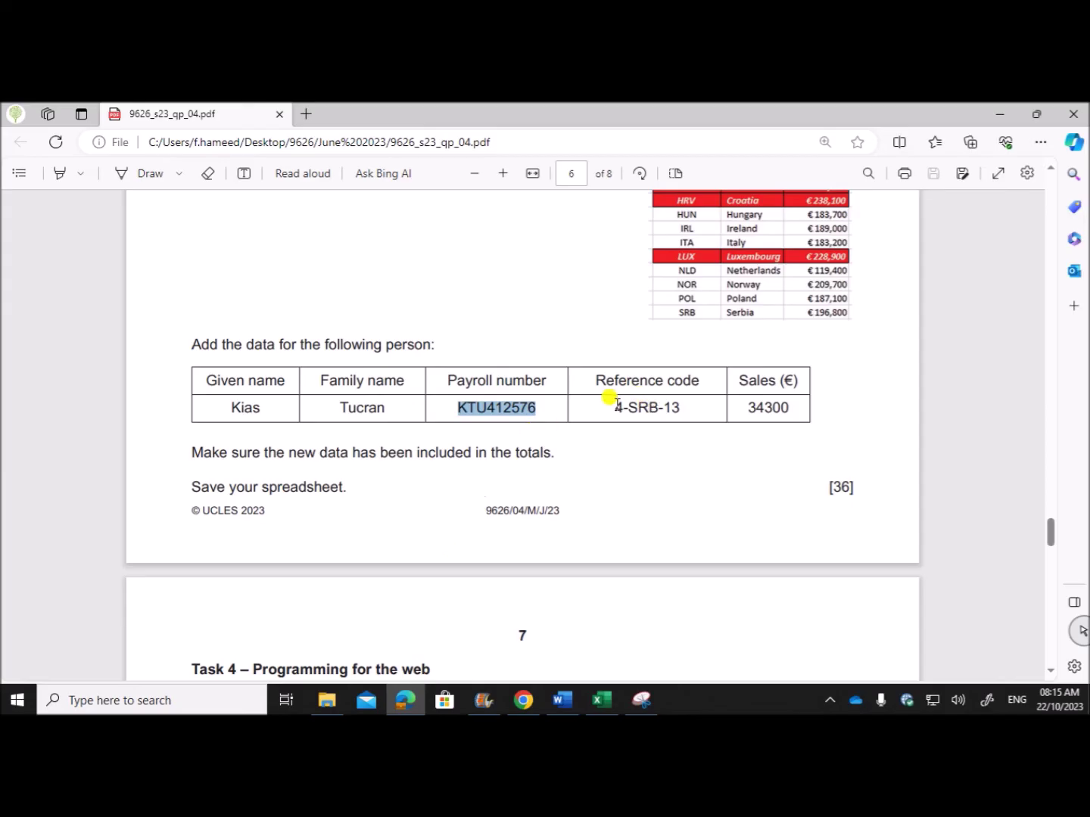
{"action": "left_click_drag", "start_coordinate": [614, 409], "coordinate": [667, 410]}
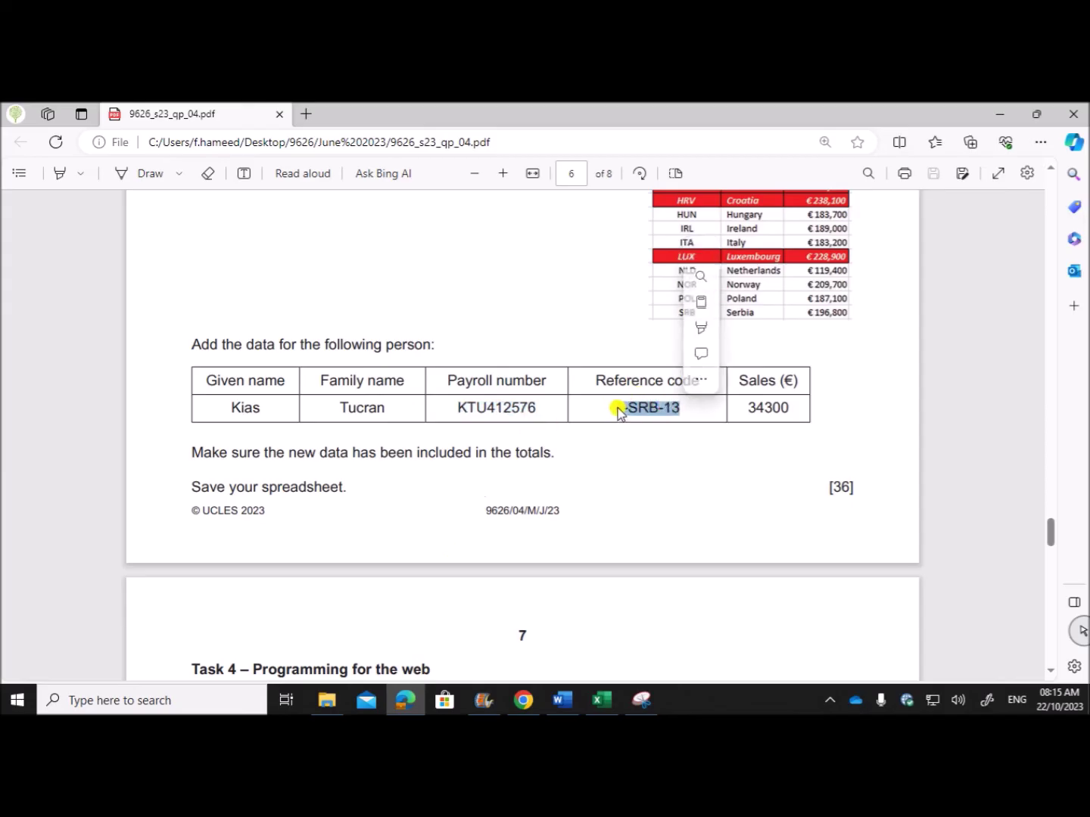
{"action": "left_click_drag", "start_coordinate": [615, 408], "coordinate": [684, 404]}
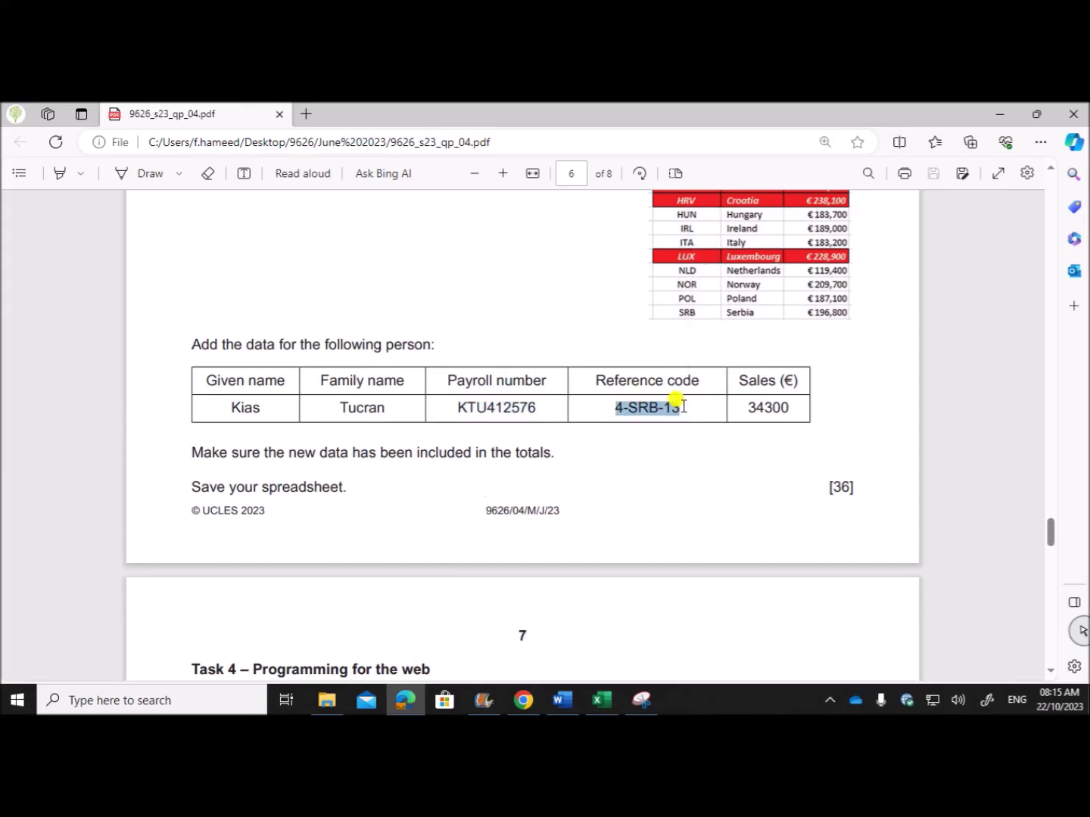
{"action": "left_click", "coordinate": [602, 702]}
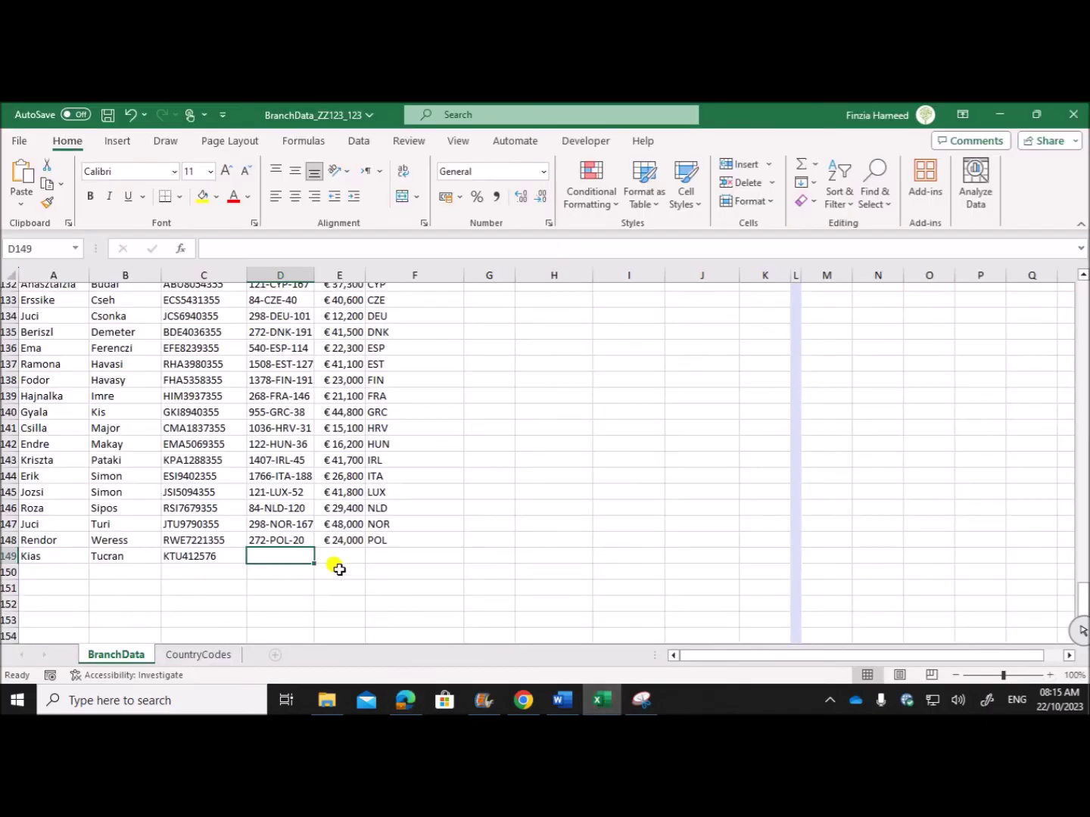
{"action": "double_click", "coordinate": [286, 556]}
{"action": "key", "text": "ctrl+v"}
{"action": "key", "text": "Tab"}
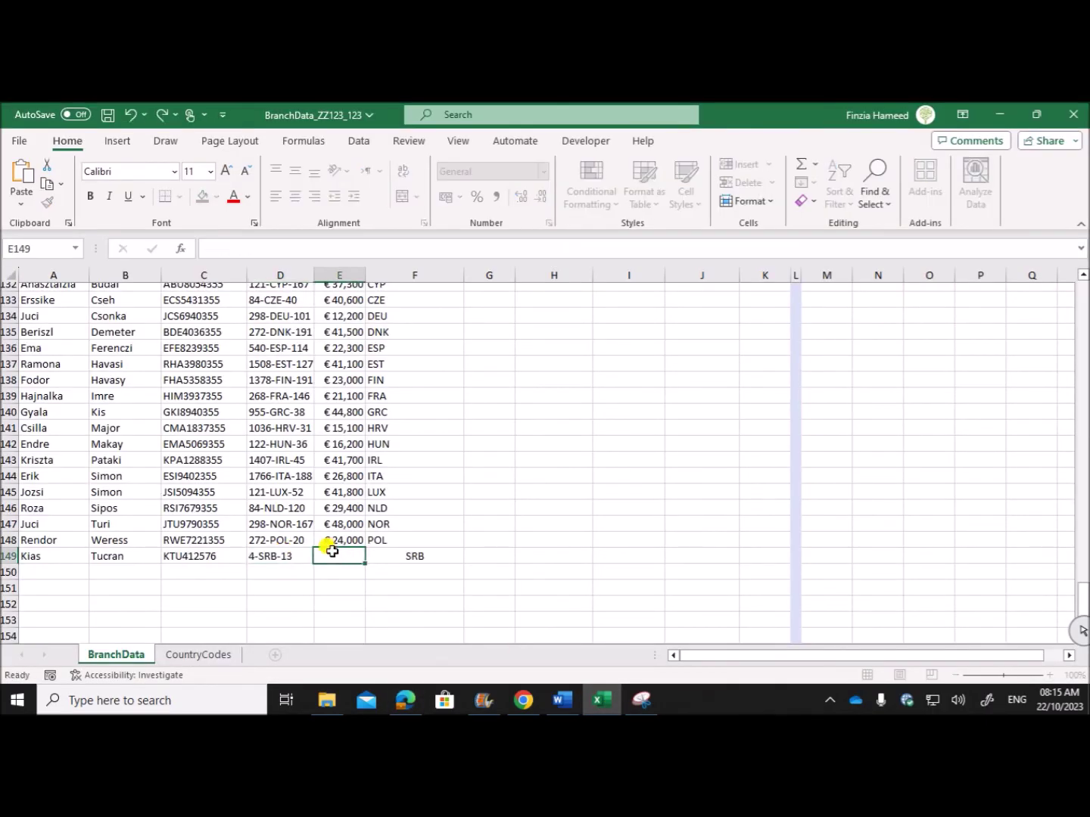
Copy the sales figure 34300 from the exam paper into E149 of the spreadsheet.
{"action": "left_click", "coordinate": [405, 703]}
{"action": "left_click_drag", "start_coordinate": [746, 408], "coordinate": [793, 409]}
{"action": "left_click", "coordinate": [602, 700]}
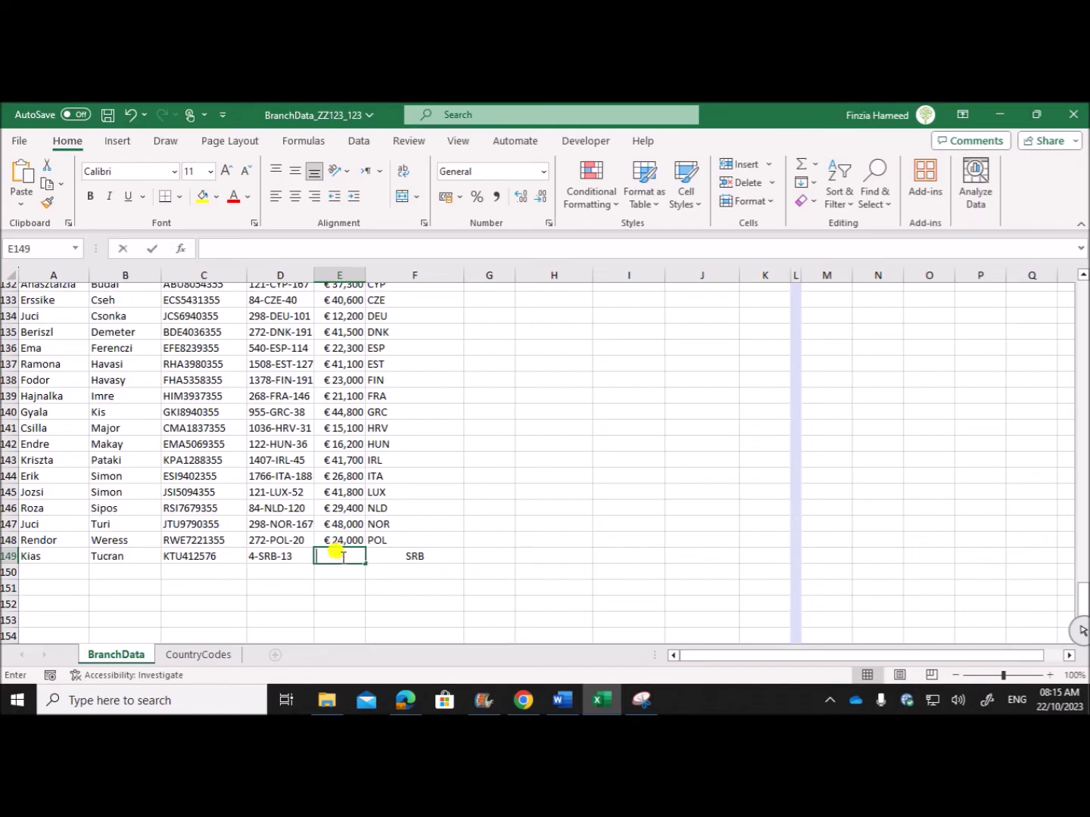
{"action": "key", "text": "ctrl+v"}
{"action": "left_click", "coordinate": [454, 590]}
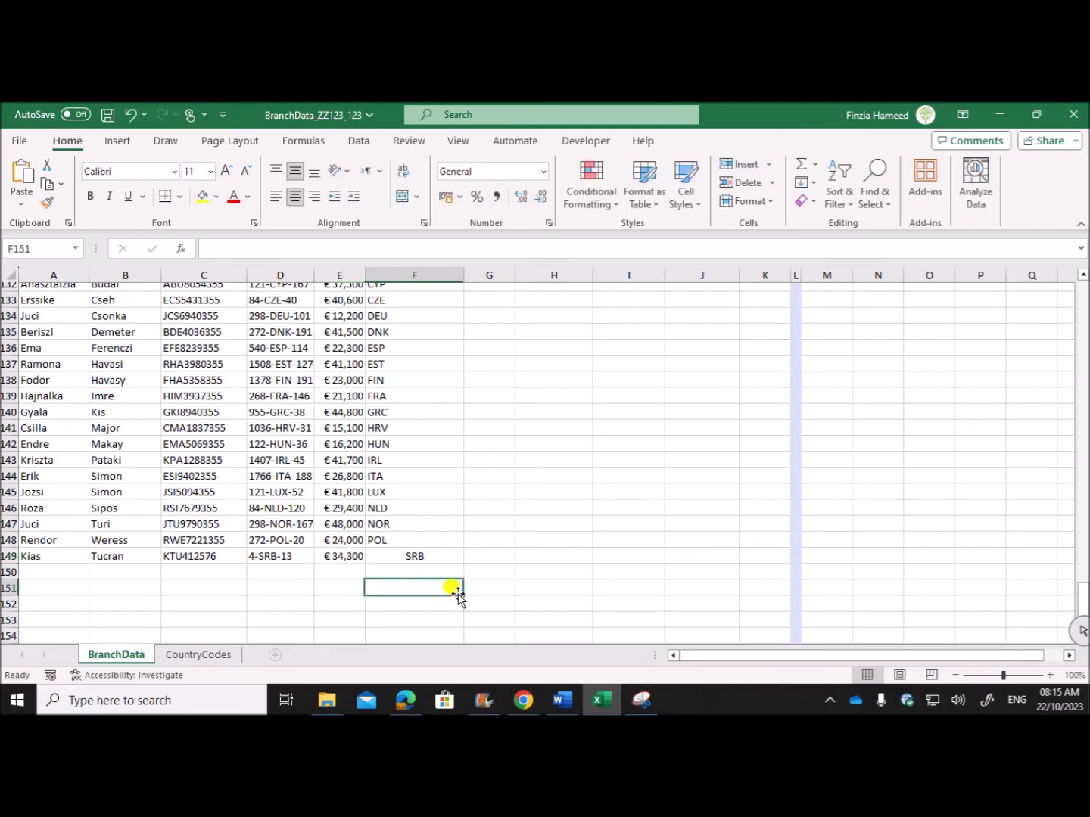
Left-align the country code in F149 and compare its formula with the one in F148.
{"action": "left_click", "coordinate": [390, 555]}
{"action": "left_click", "coordinate": [275, 196]}
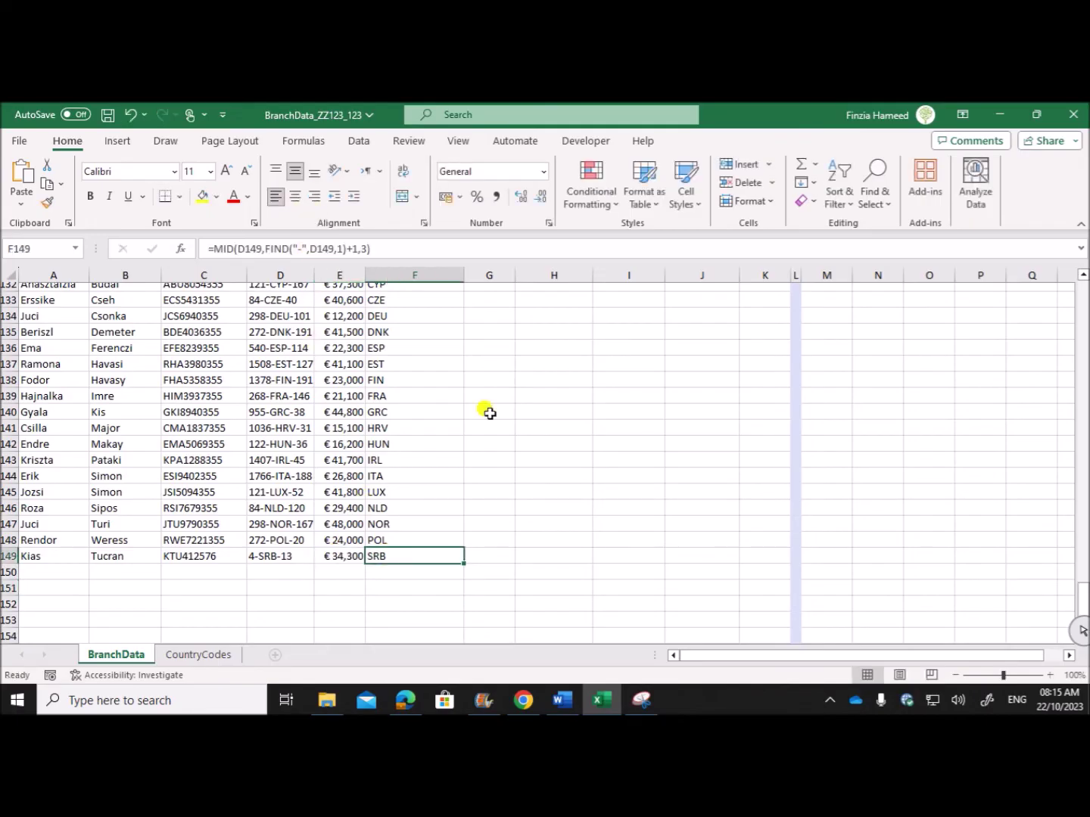
{"action": "left_click", "coordinate": [553, 460]}
{"action": "left_click", "coordinate": [405, 542]}
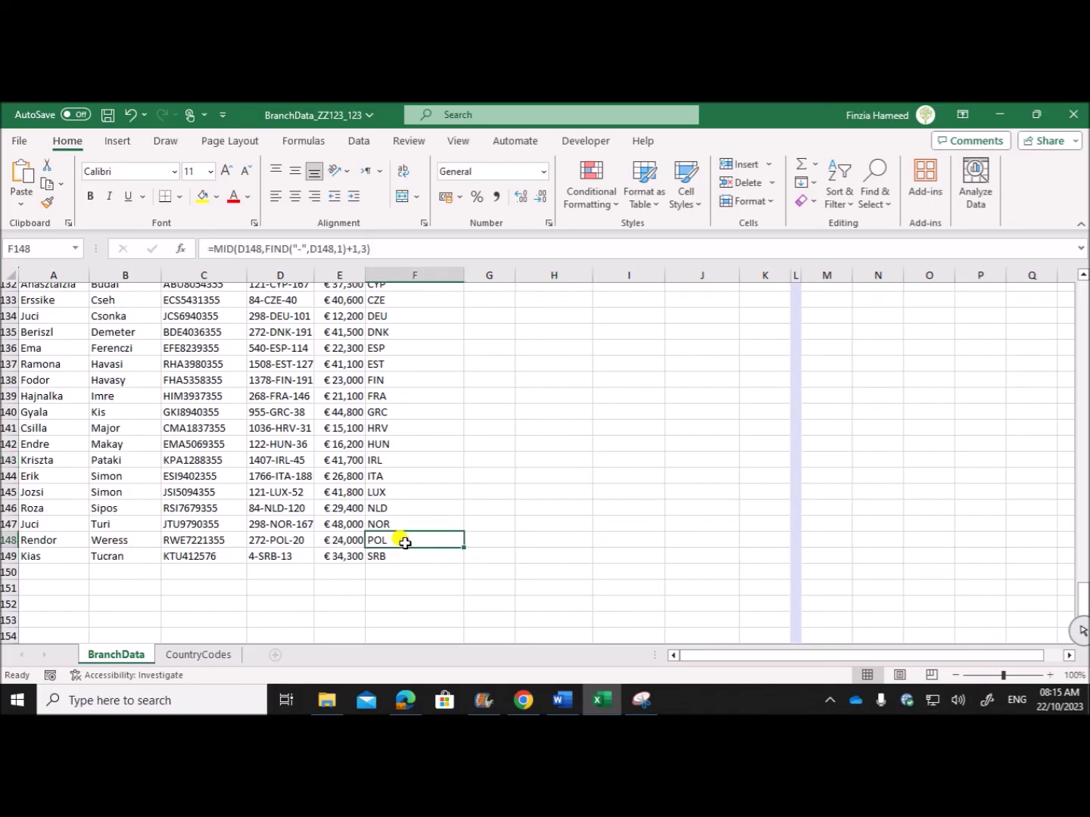
{"action": "left_click", "coordinate": [417, 557]}
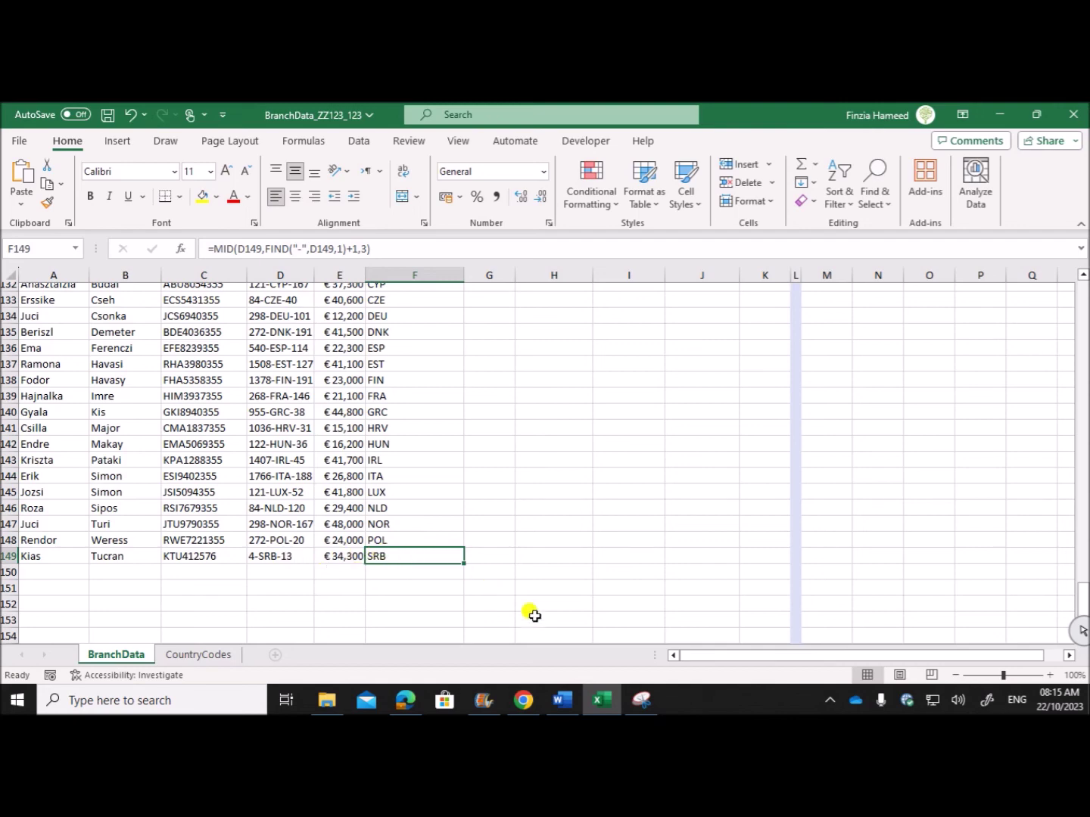
Read the exam paper's instruction on including the new data, and check which rows the country totals' SUMIF formulas and the sales data cover.
{"action": "left_click", "coordinate": [406, 700]}
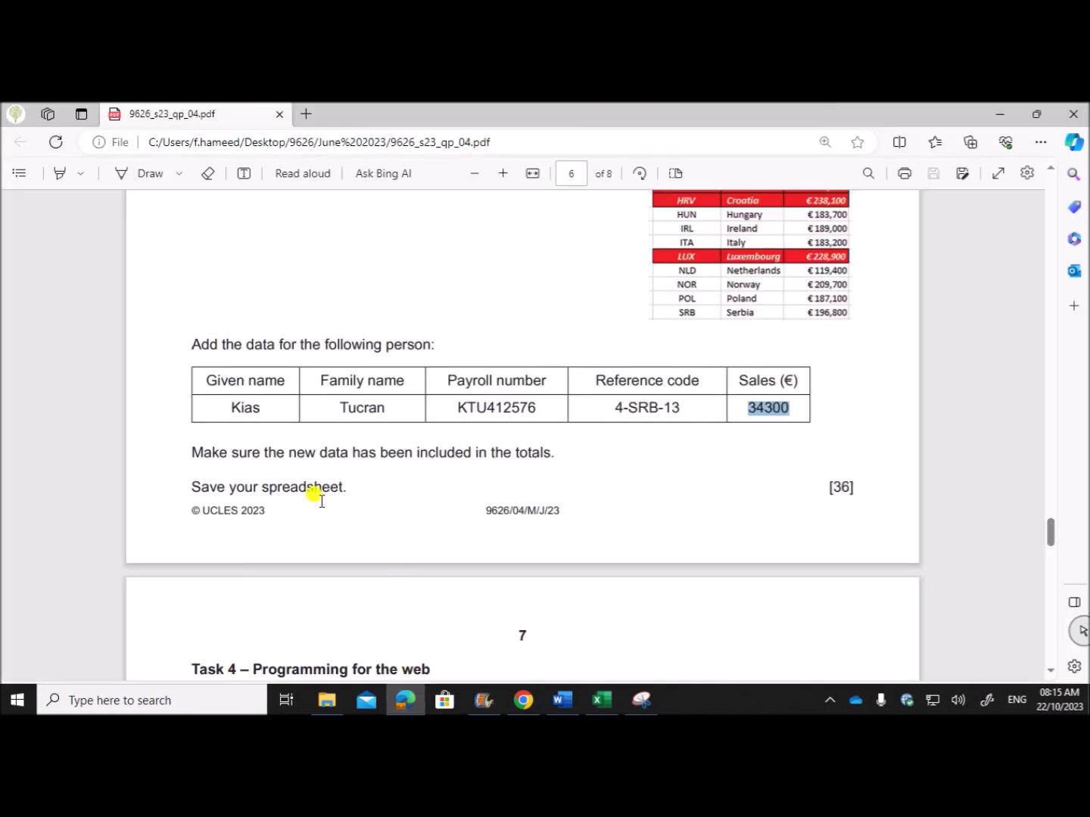
{"action": "left_click_drag", "start_coordinate": [263, 454], "coordinate": [560, 453]}
{"action": "left_click", "coordinate": [602, 700]}
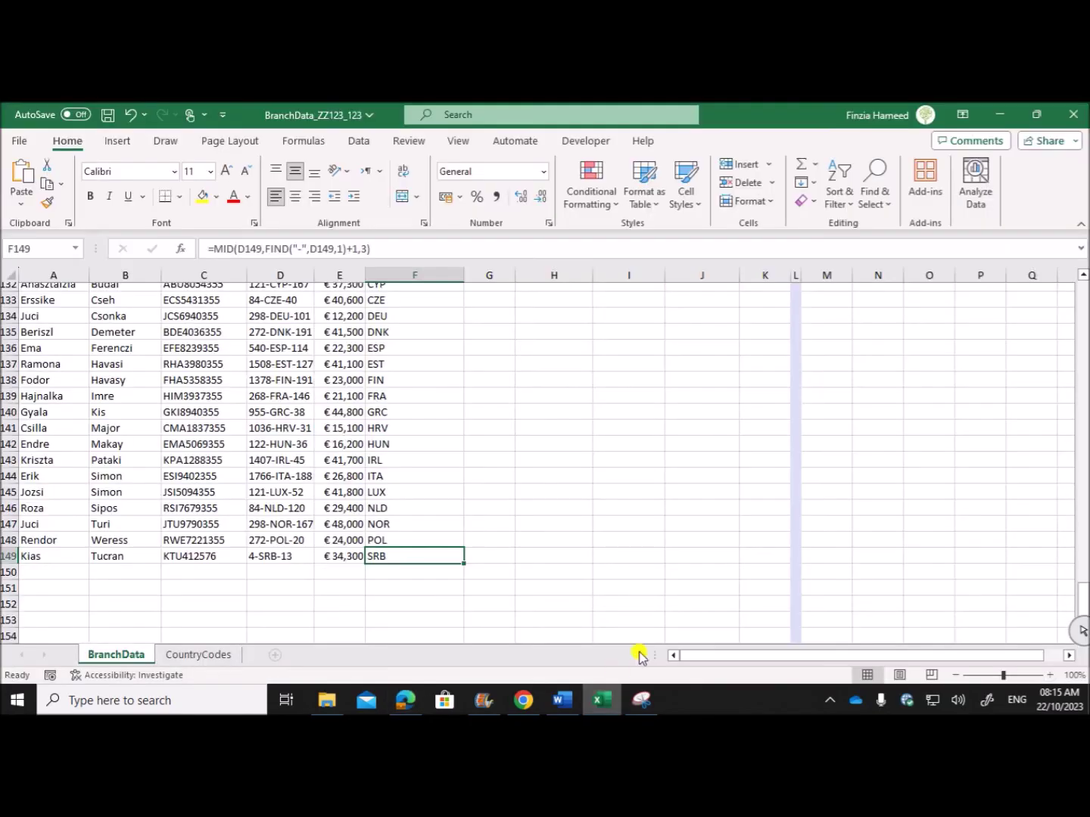
{"action": "scroll", "coordinate": [795, 579], "scroll_direction": "up", "scroll_amount": 20}
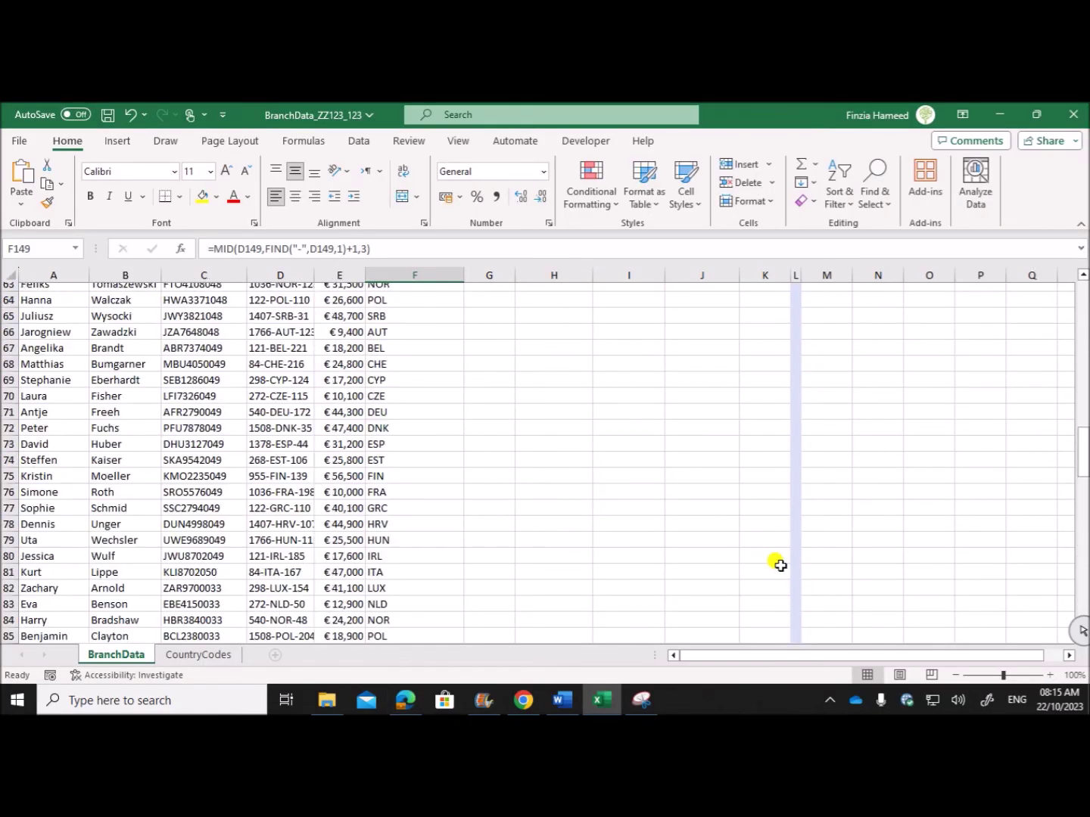
{"action": "left_click_drag", "start_coordinate": [1086, 449], "coordinate": [1086, 292]}
{"action": "left_click", "coordinate": [715, 451]}
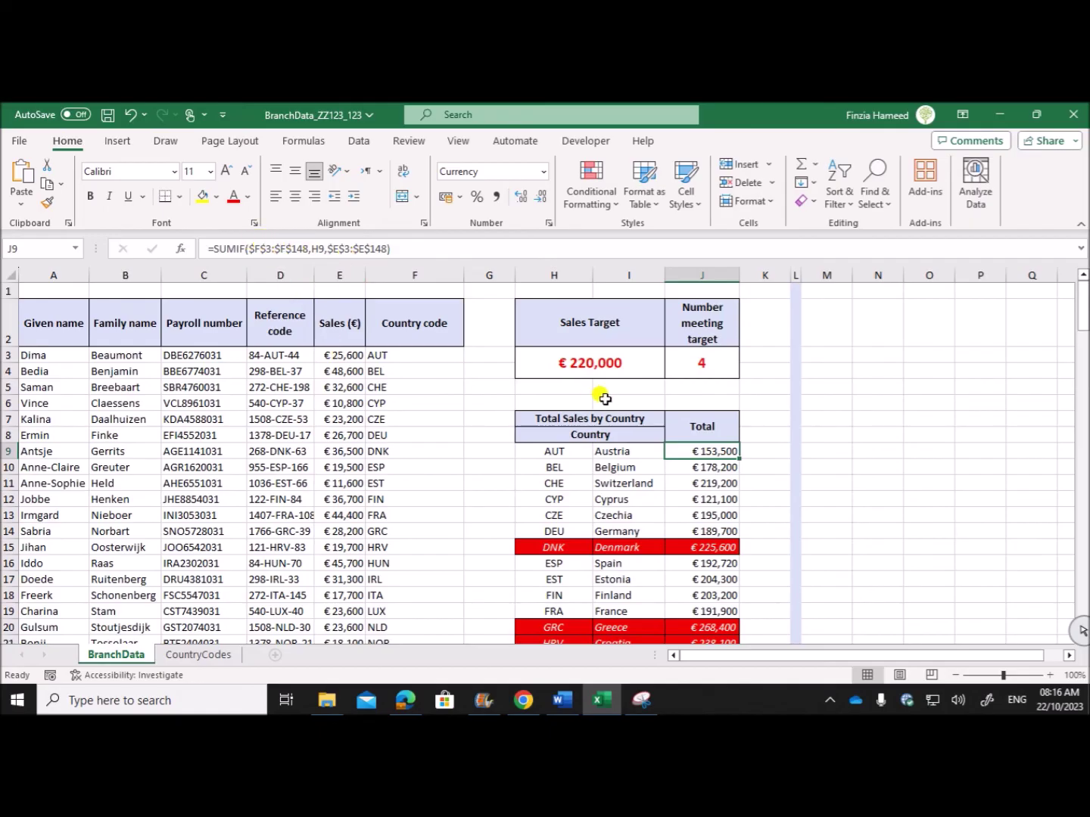
{"action": "left_click", "coordinate": [357, 355]}
{"action": "left_click_drag", "start_coordinate": [338, 355], "coordinate": [353, 577]}
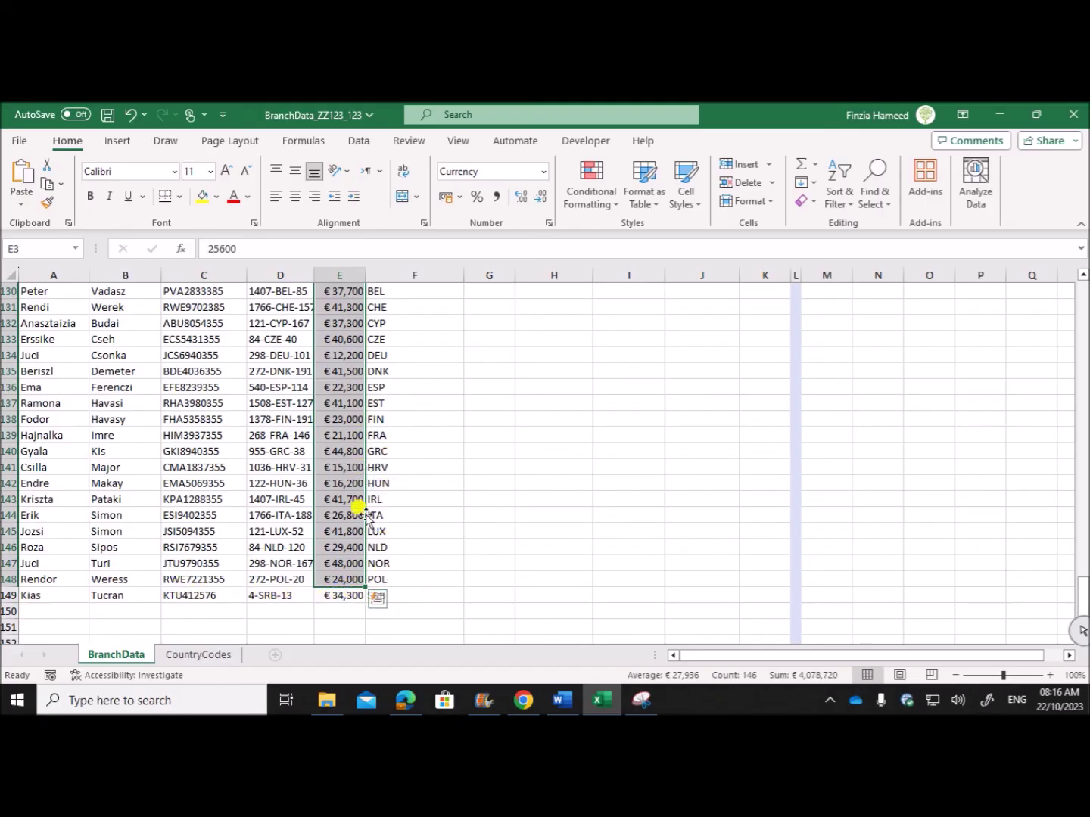
{"action": "scroll", "coordinate": [494, 462], "scroll_direction": "up", "scroll_amount": 20}
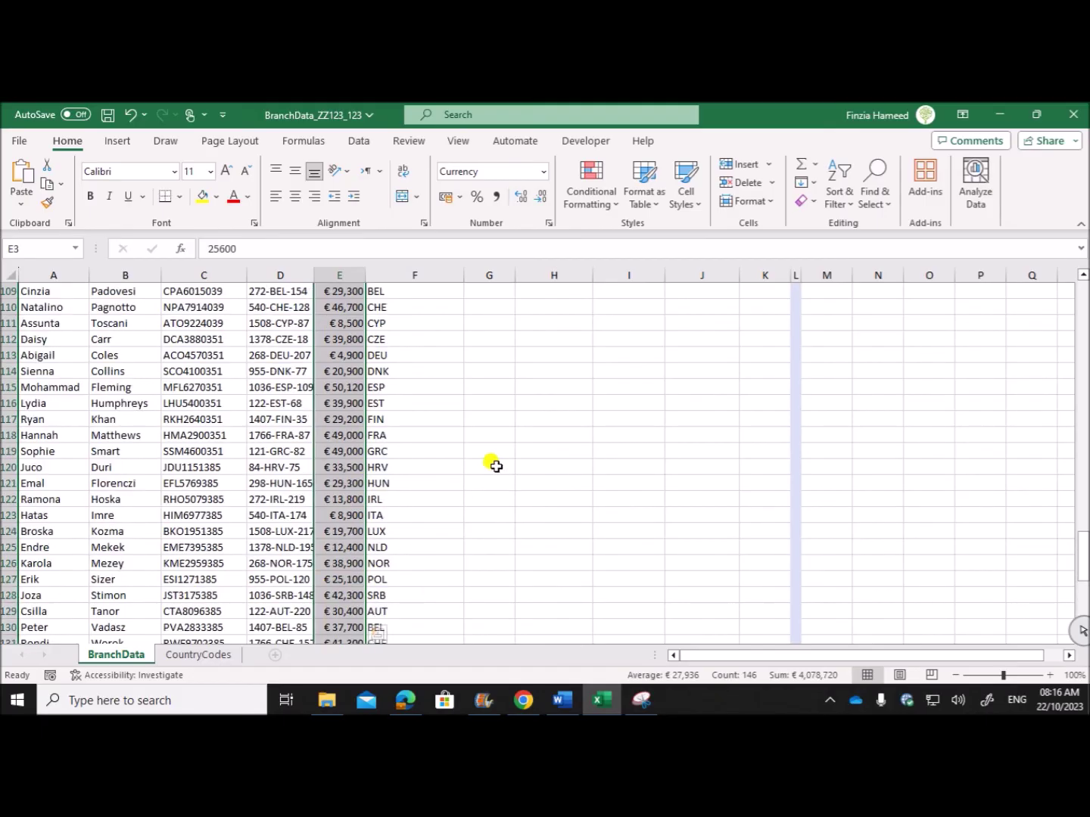
{"action": "left_click_drag", "start_coordinate": [1085, 350], "coordinate": [1072, 287]}
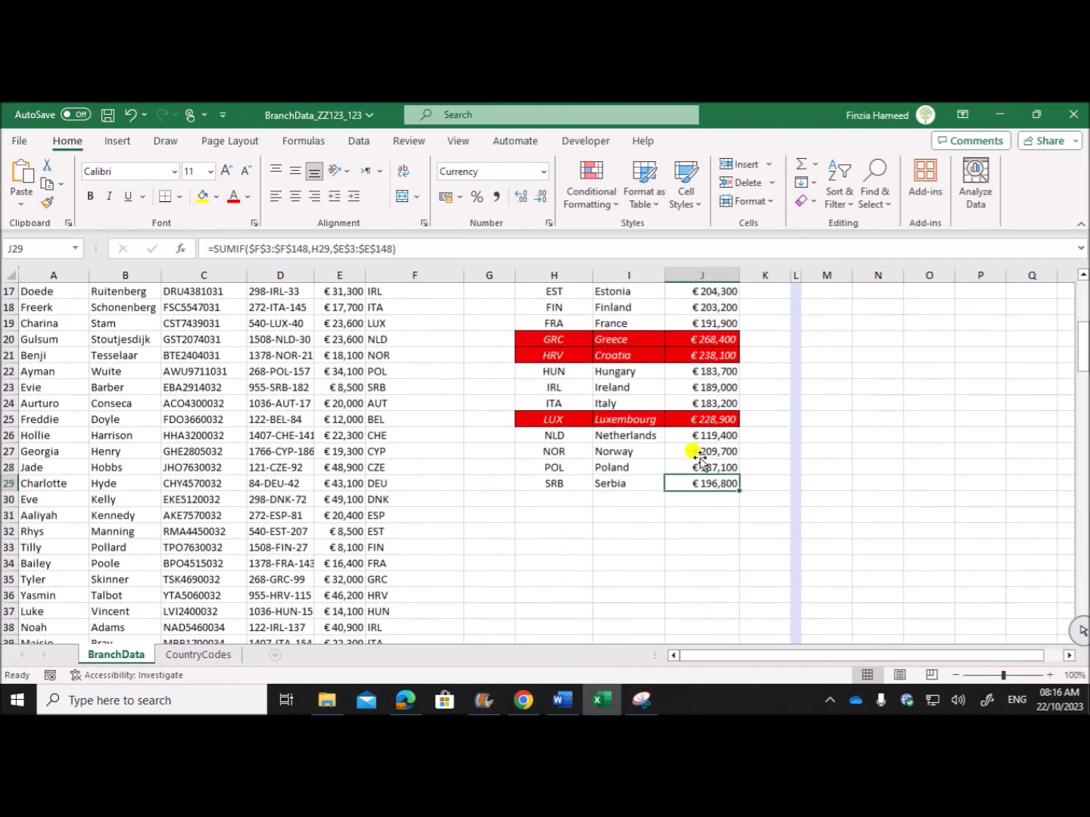
{"action": "scroll", "coordinate": [749, 383], "scroll_direction": "down", "scroll_amount": 1}
{"action": "scroll", "coordinate": [735, 431], "scroll_direction": "up", "scroll_amount": 6}
Extend both SUMIF ranges in J9 to row 149, giving =SUMIF($F$3:$F$149,H9,$E$3:$E$149).
{"action": "double_click", "coordinate": [717, 452]}
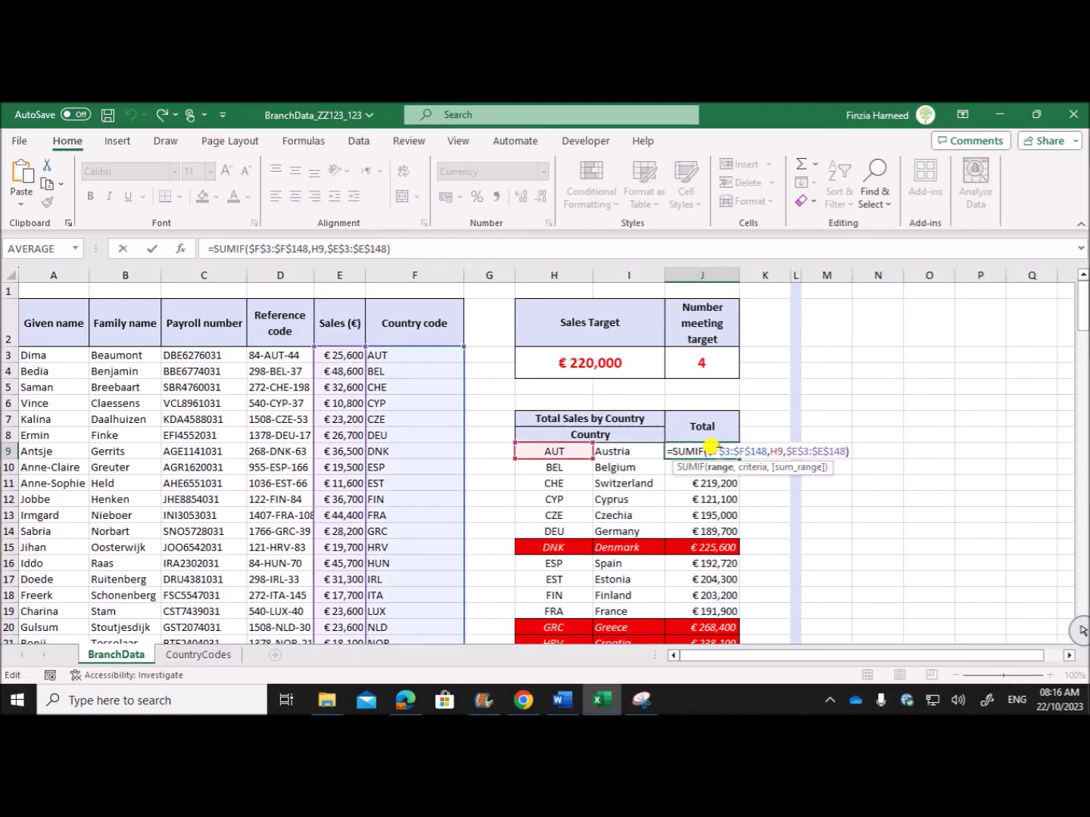
{"action": "left_click", "coordinate": [766, 453]}
{"action": "key", "text": "BackSpace"}
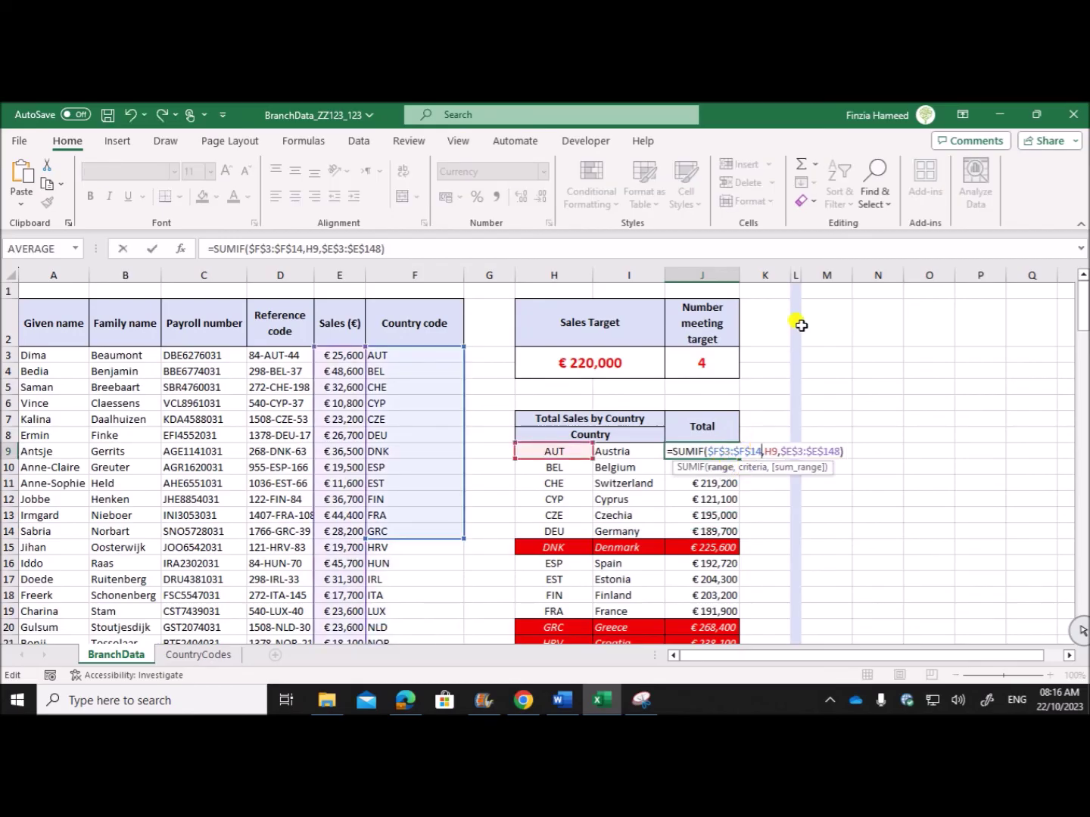
{"action": "type", "text": "9"}
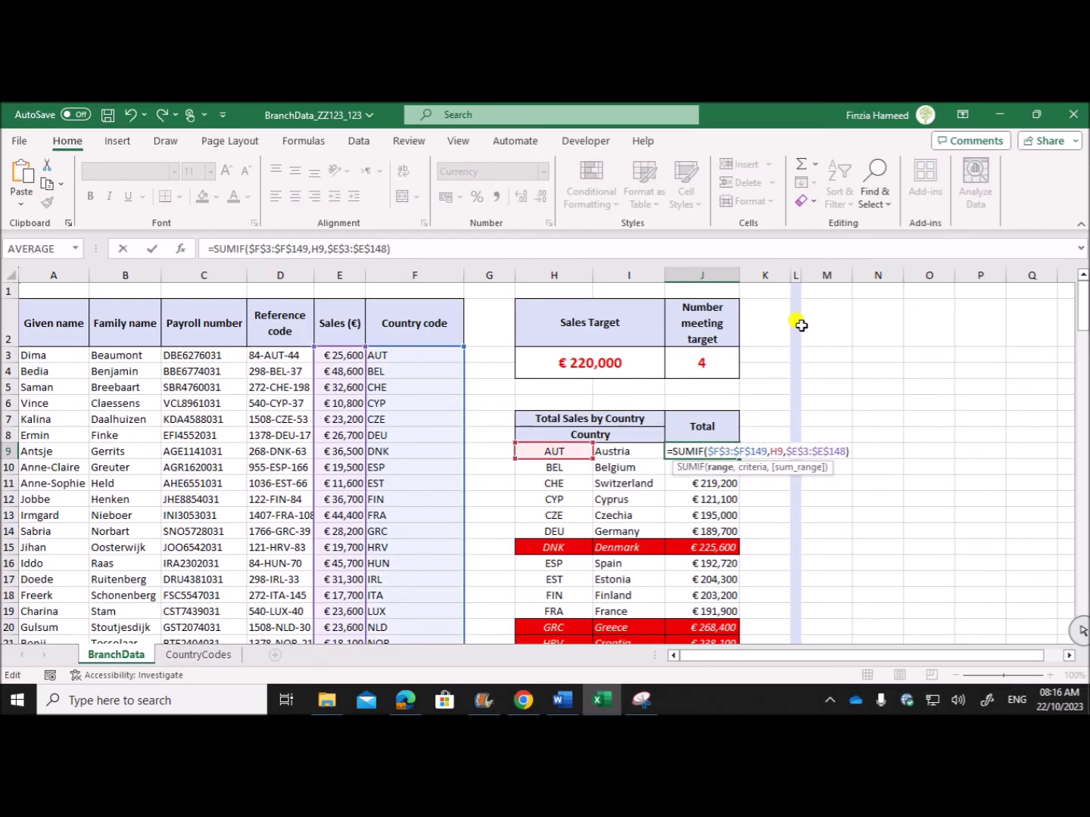
{"action": "left_click", "coordinate": [838, 445]}
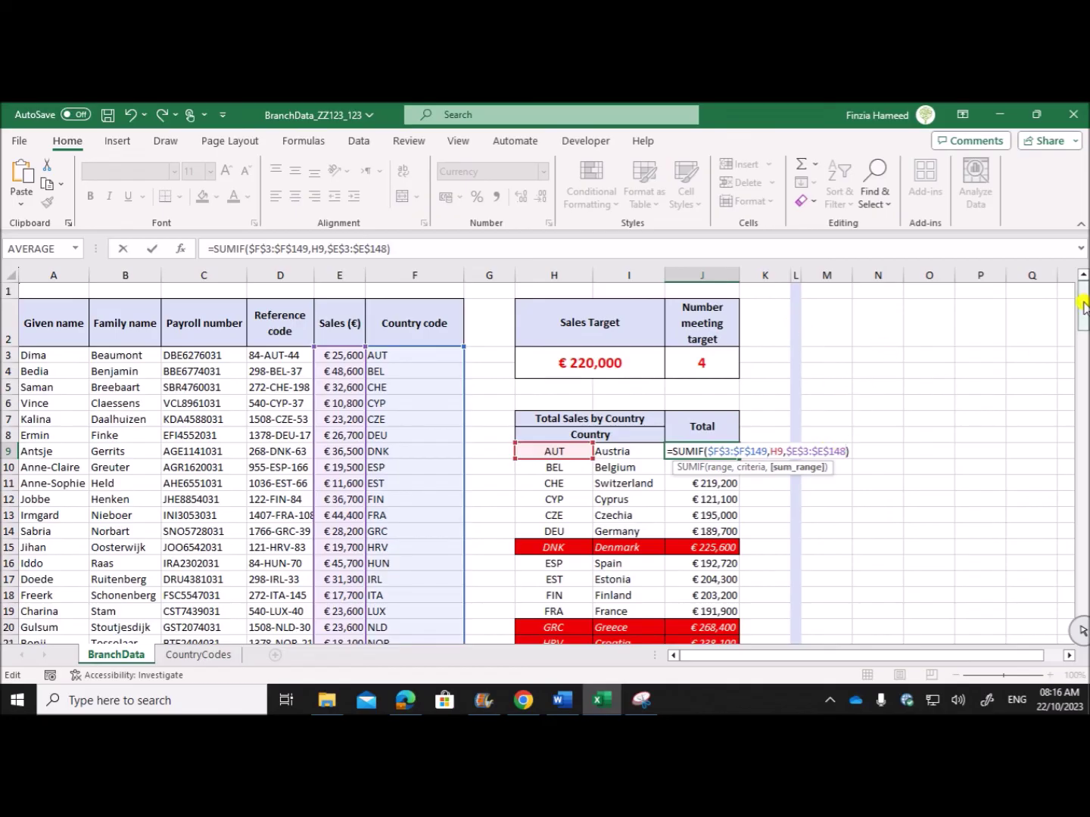
{"action": "key", "text": "BackSpace"}
{"action": "type", "text": "9"}
{"action": "type", "text": ")"}
{"action": "key", "text": "Return"}
Fill the updated SUMIF formula from J9 down through the country totals to J29.
{"action": "left_click", "coordinate": [711, 447]}
{"action": "left_click_drag", "start_coordinate": [731, 453], "coordinate": [749, 620]}
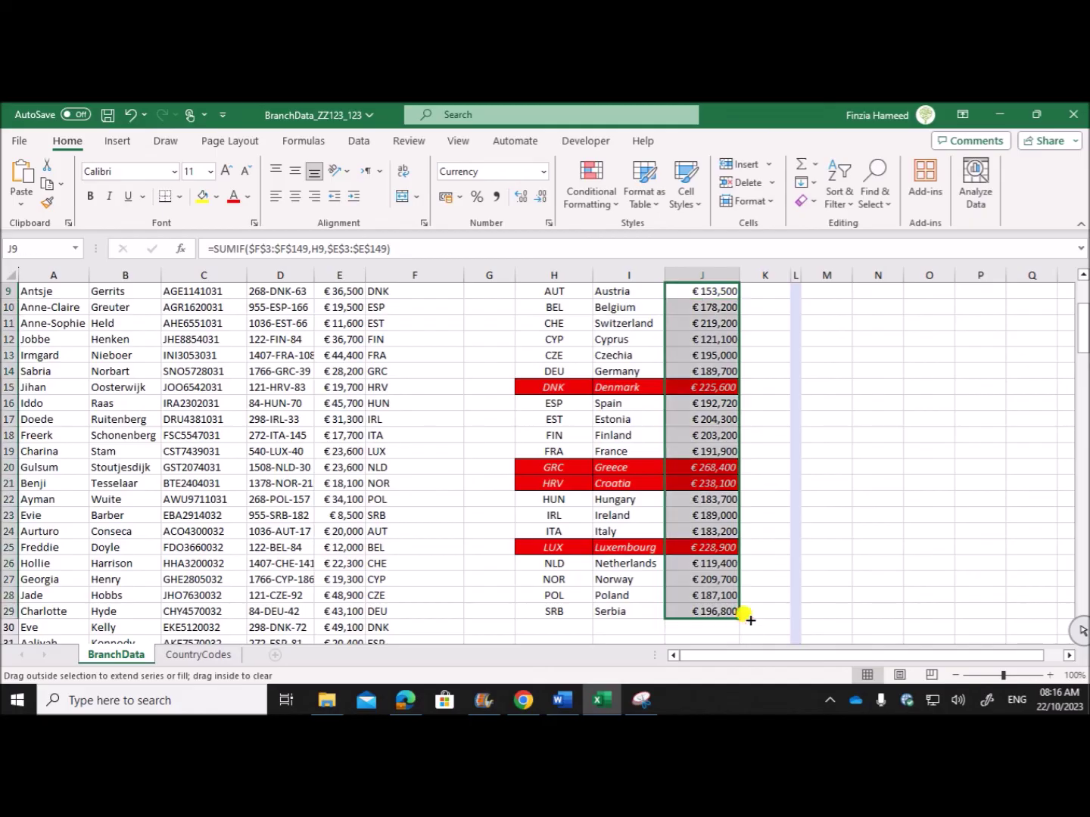
{"action": "left_click", "coordinate": [918, 562]}
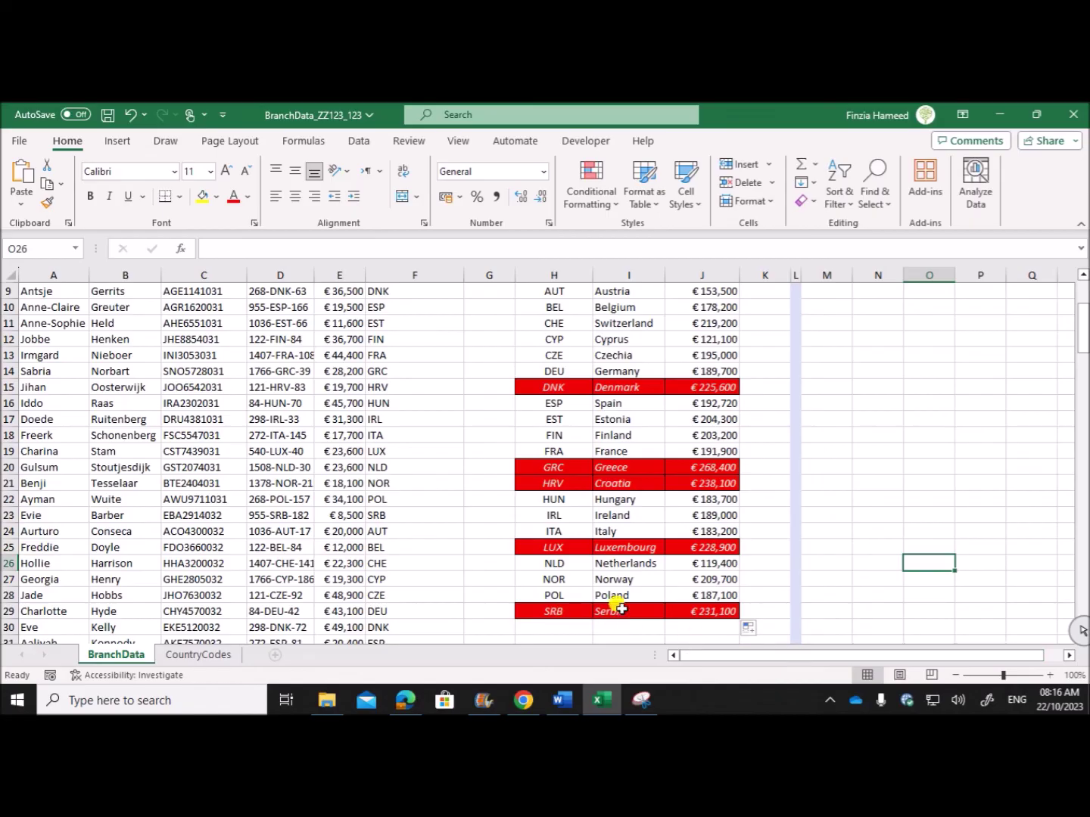
Check the new person's record in row 149, including its country code formula in F149, and review the country totals.
{"action": "scroll", "coordinate": [613, 610], "scroll_direction": "down", "scroll_amount": 6}
{"action": "scroll", "coordinate": [613, 610], "scroll_direction": "down", "scroll_amount": 20}
{"action": "left_click_drag", "start_coordinate": [1081, 495], "coordinate": [1081, 598]}
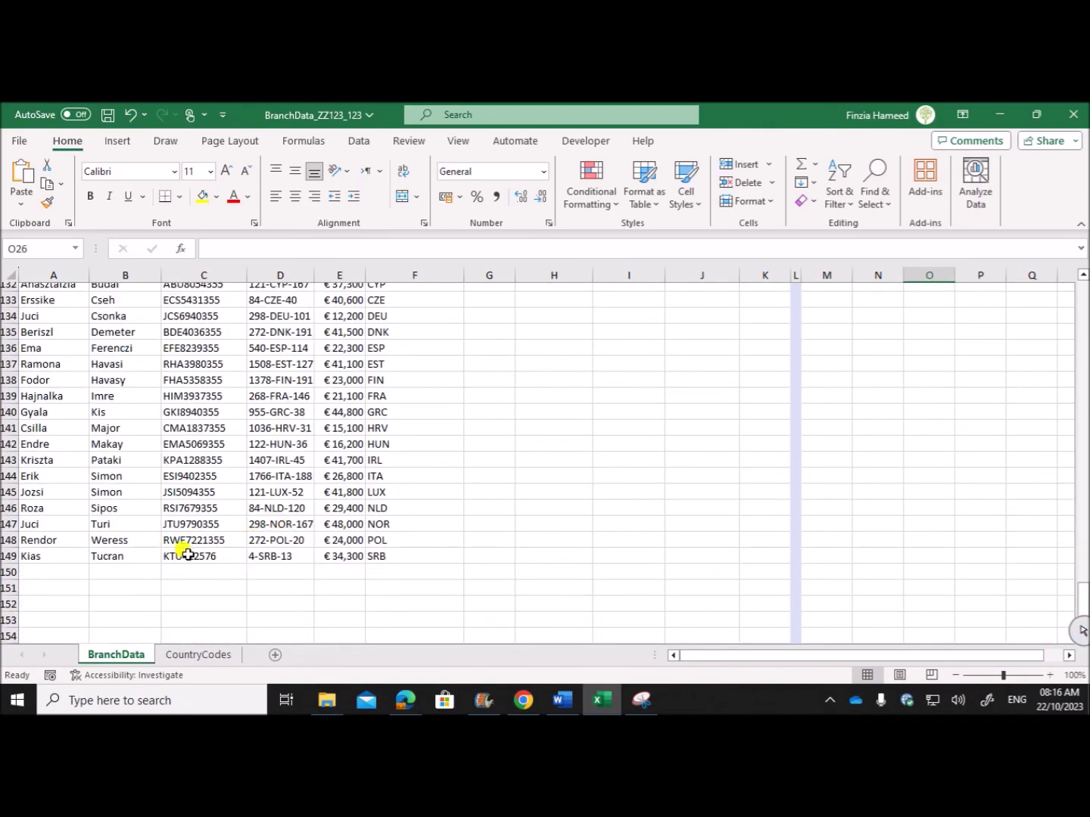
{"action": "left_click", "coordinate": [392, 557]}
{"action": "left_click_drag", "start_coordinate": [1084, 608], "coordinate": [1086, 309]}
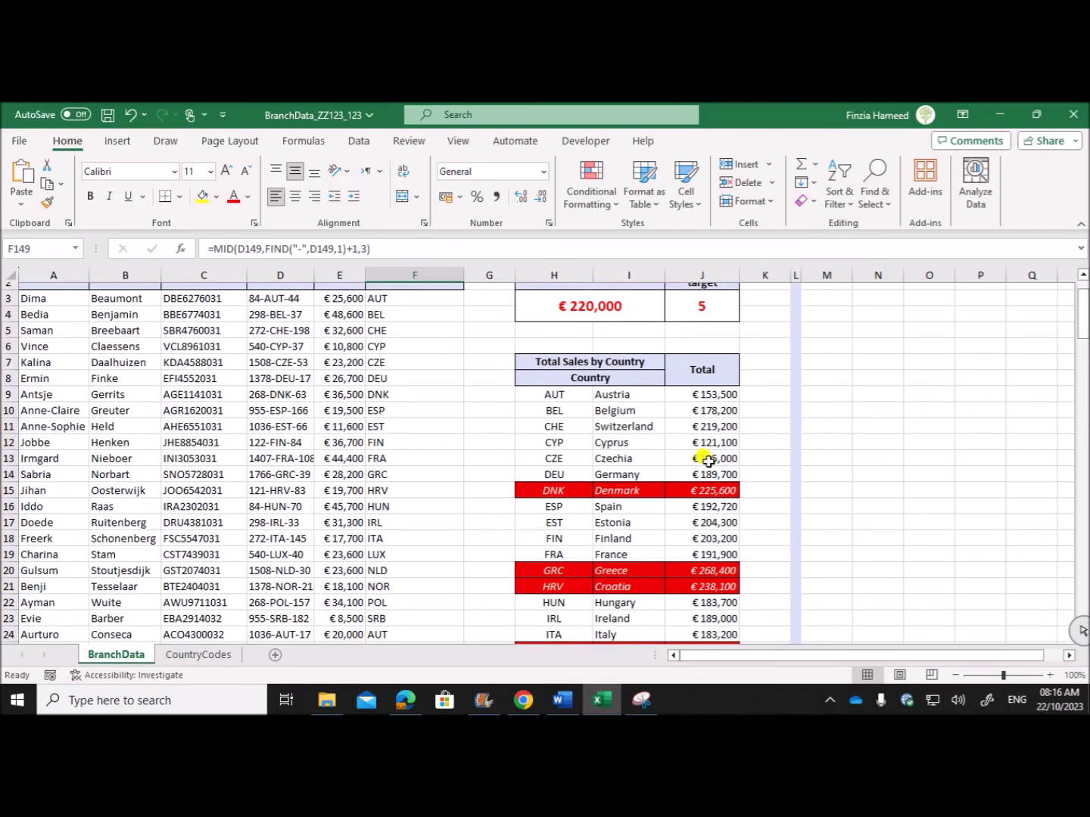
Check the final Task 3 instruction in the exam paper PDF and save the BranchData_ZZ123_123 workbook in Excel.
{"action": "left_click", "coordinate": [405, 698]}
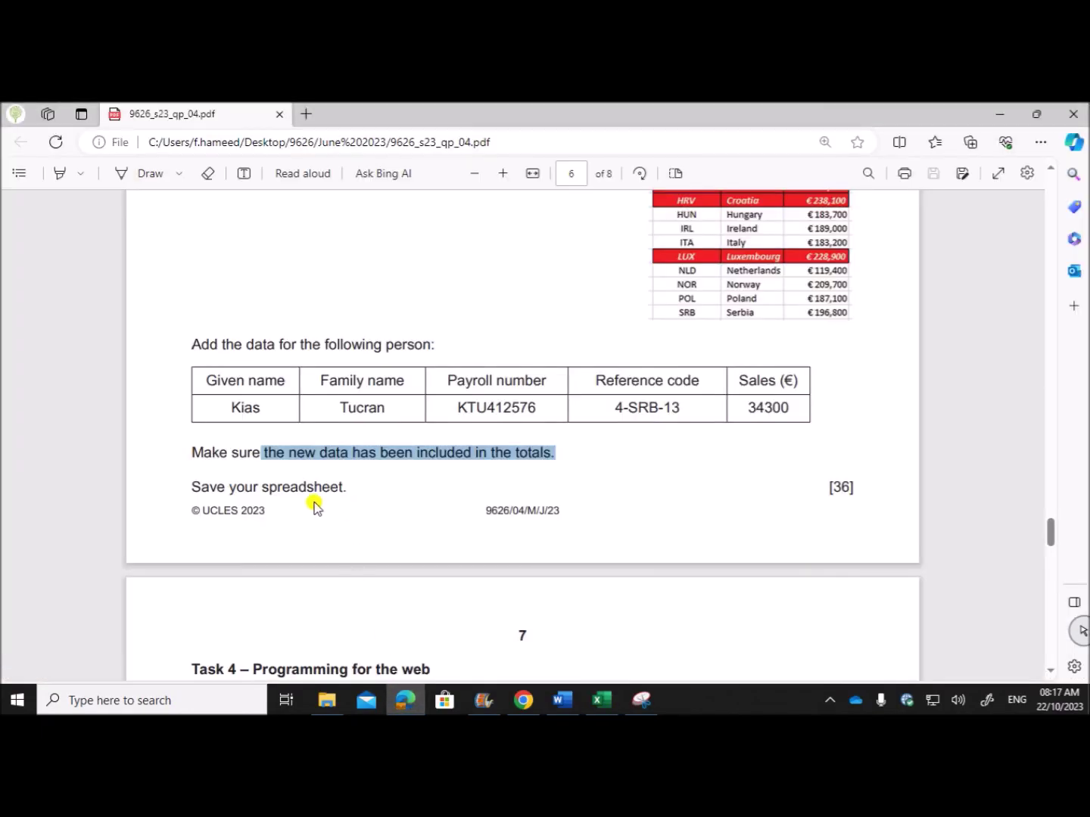
{"action": "left_click", "coordinate": [602, 701]}
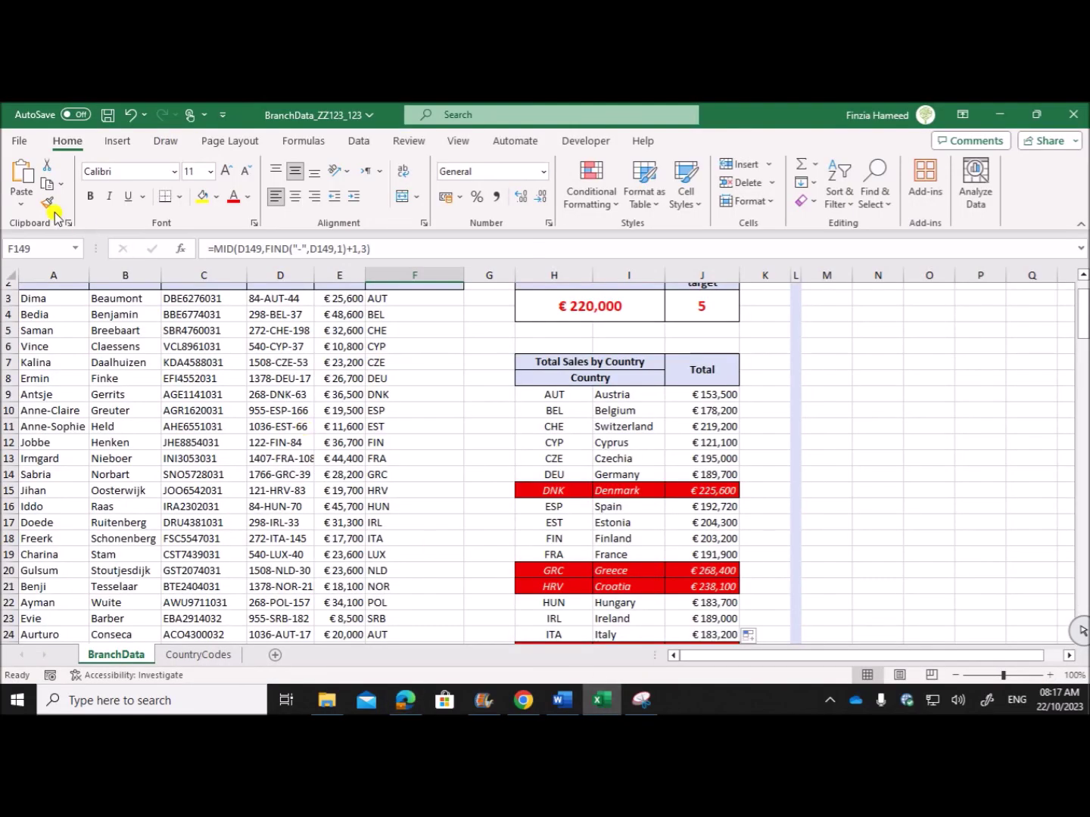
{"action": "left_click", "coordinate": [111, 114]}
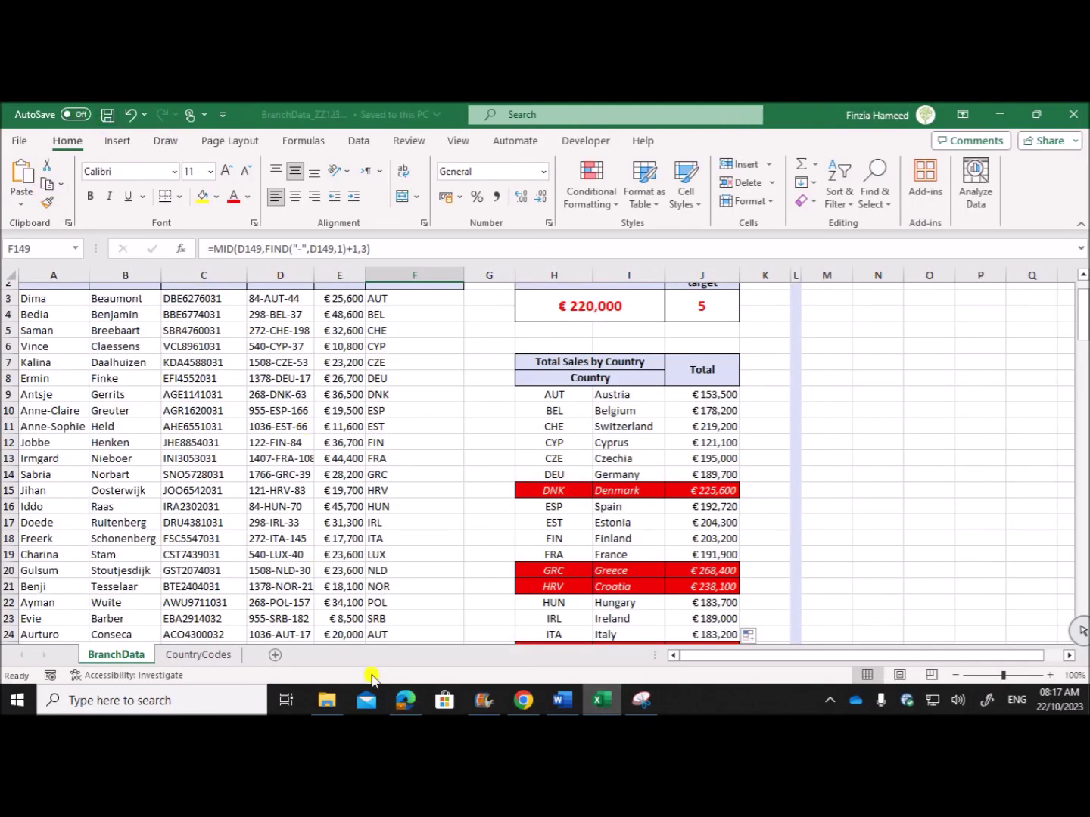
Switch to the exam paper in Edge and look over the end of Task 3 and the opening of Task 4 on web programming.
{"action": "left_click", "coordinate": [406, 698]}
{"action": "scroll", "coordinate": [447, 522], "scroll_direction": "down", "scroll_amount": 5}
{"action": "scroll", "coordinate": [448, 530], "scroll_direction": "up", "scroll_amount": 13}
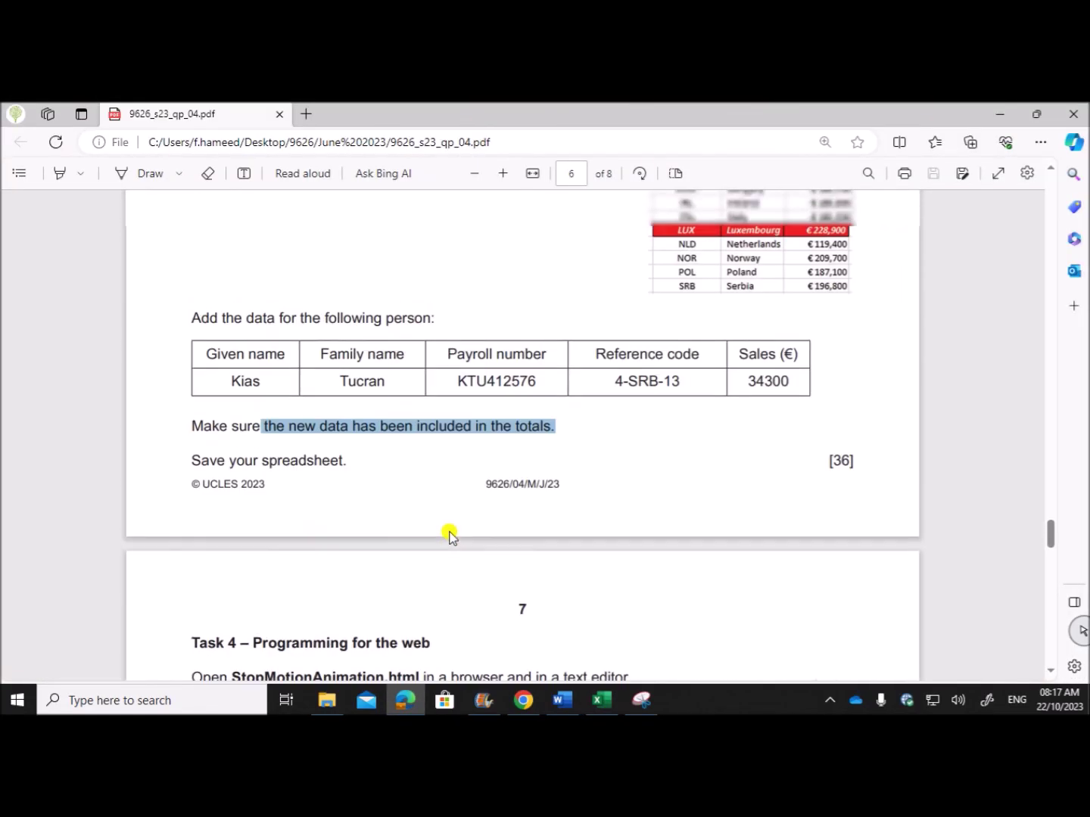
{"action": "scroll", "coordinate": [450, 535], "scroll_direction": "down", "scroll_amount": 10}
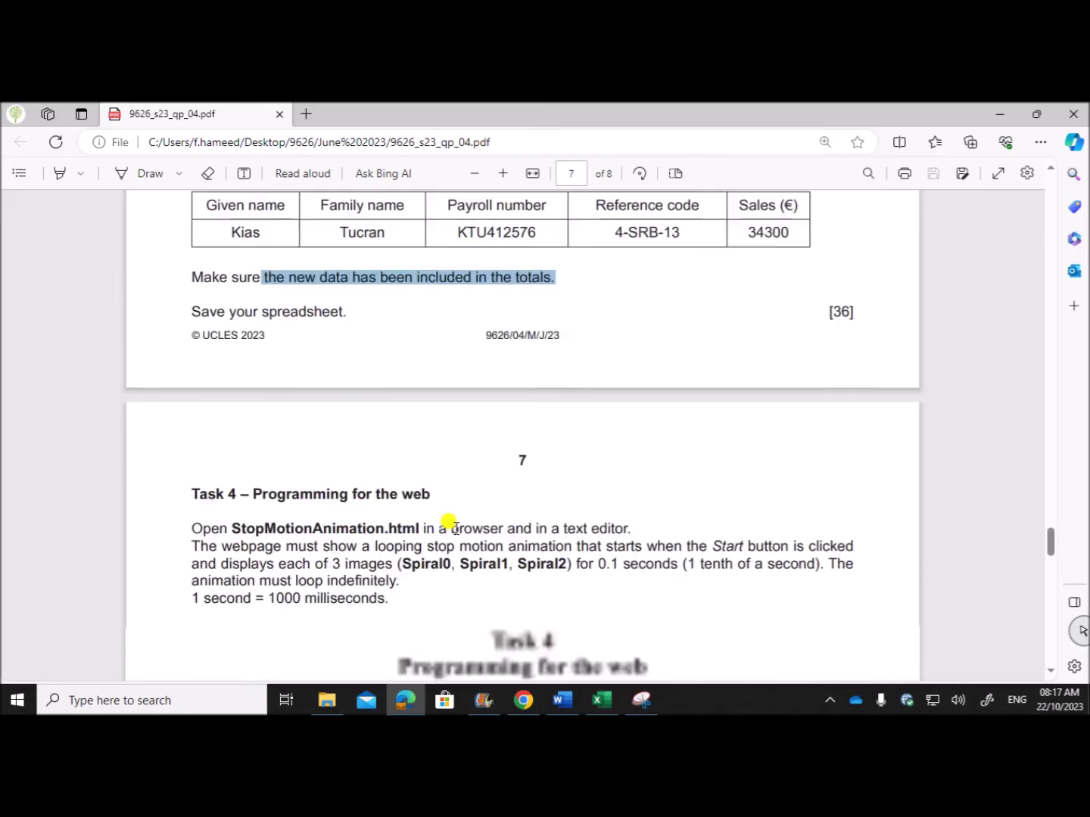
{"action": "scroll", "coordinate": [519, 547], "scroll_direction": "down", "scroll_amount": 2}
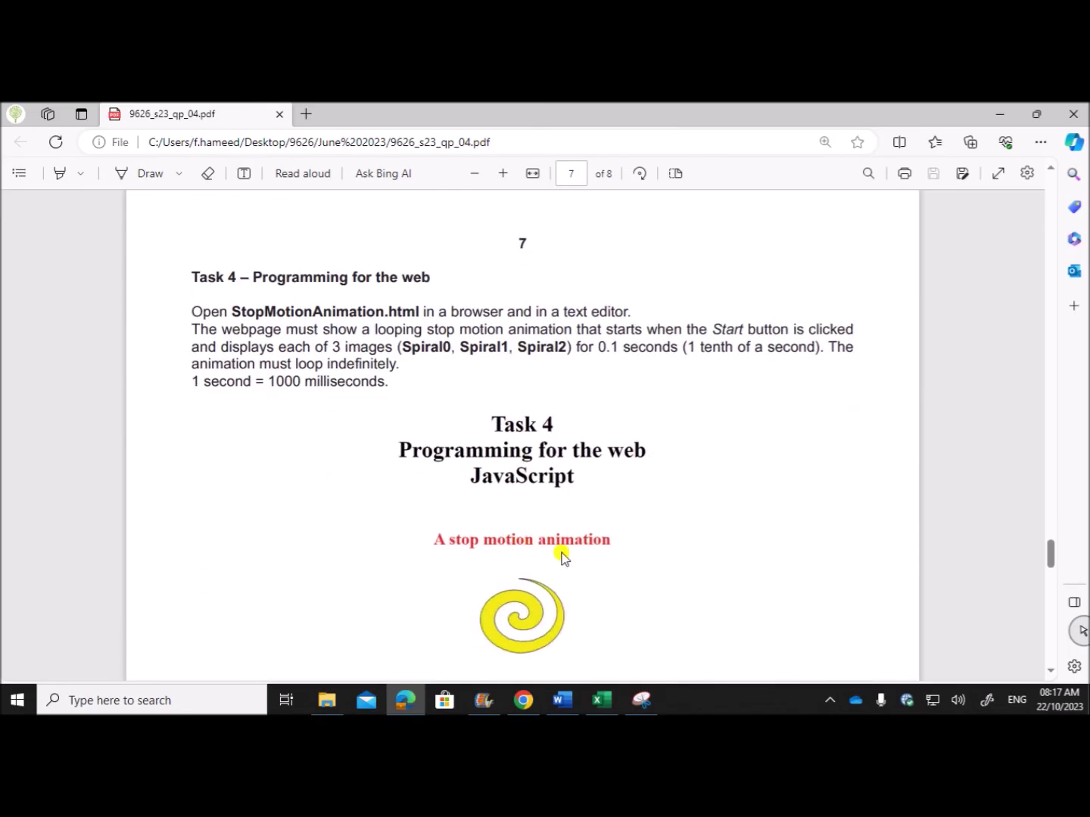
{"action": "scroll", "coordinate": [741, 583], "scroll_direction": "up", "scroll_amount": 5}
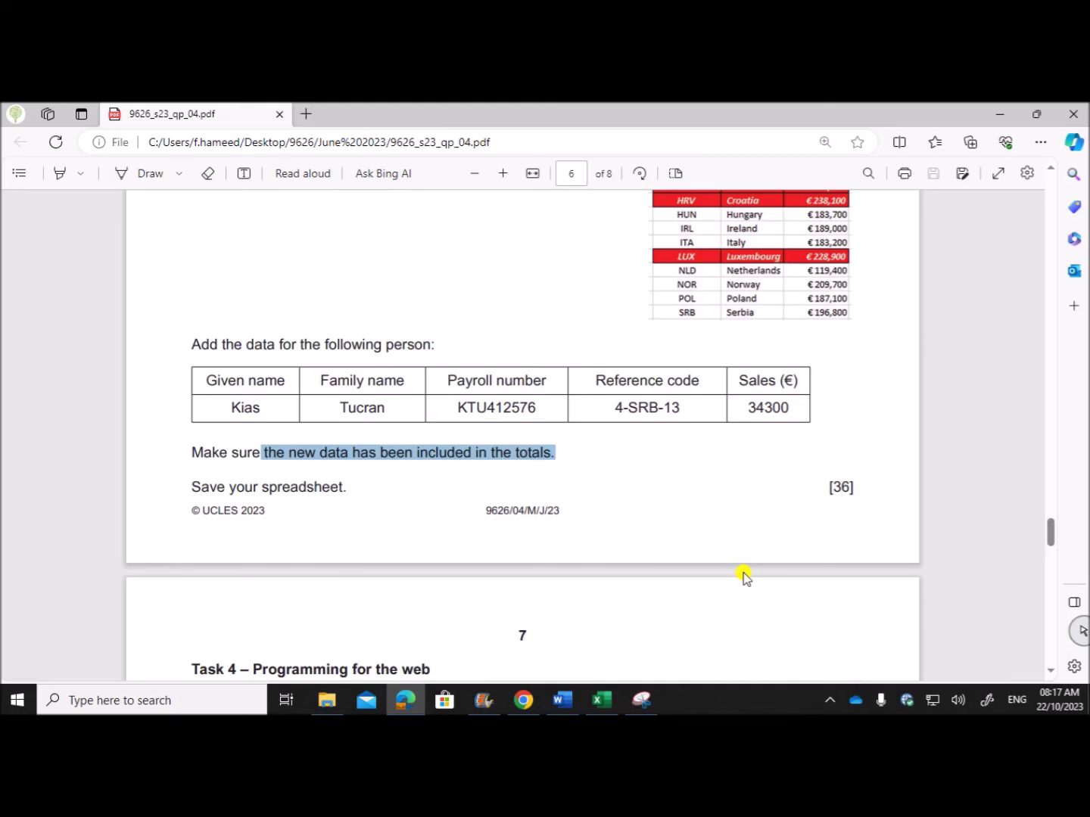